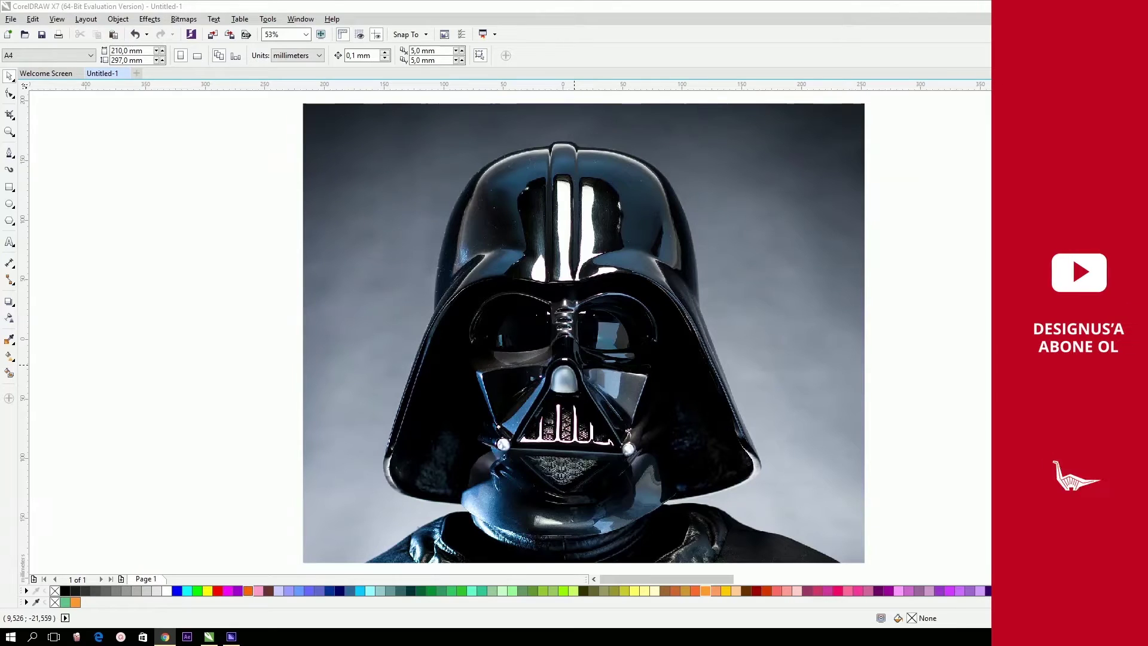
Start the helmet's left-half outline with a vertical centre line about 119 mm tall and a short segment across the crest's left half.
left_click(390, 157)
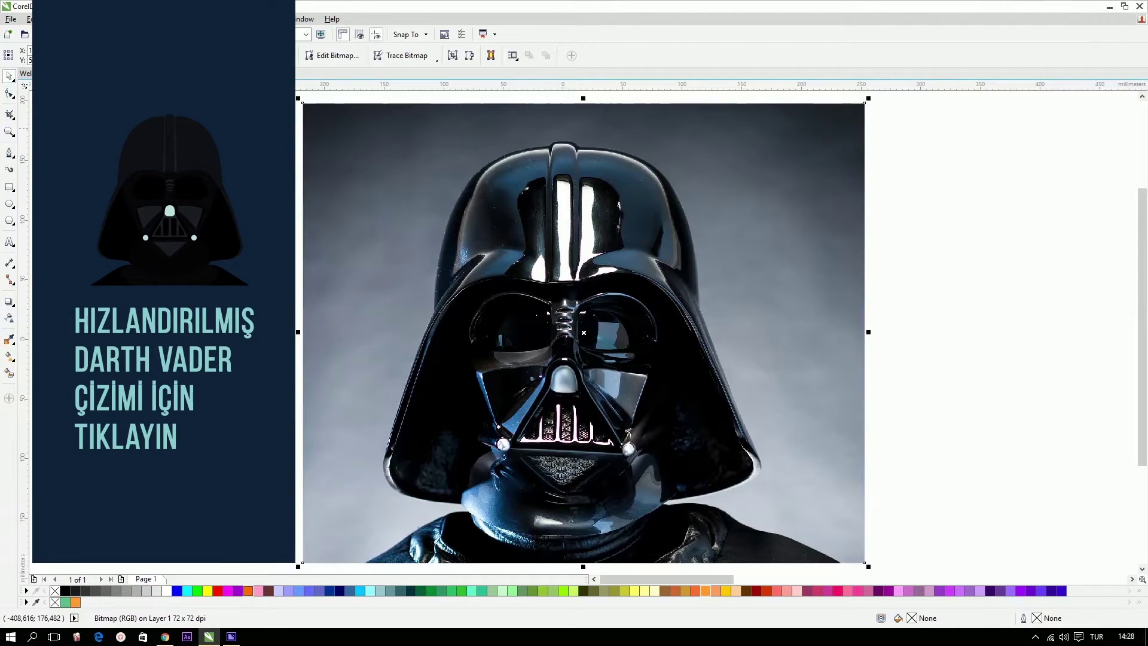
left_click(63, 219)
left_click(9, 153)
left_click(22, 155)
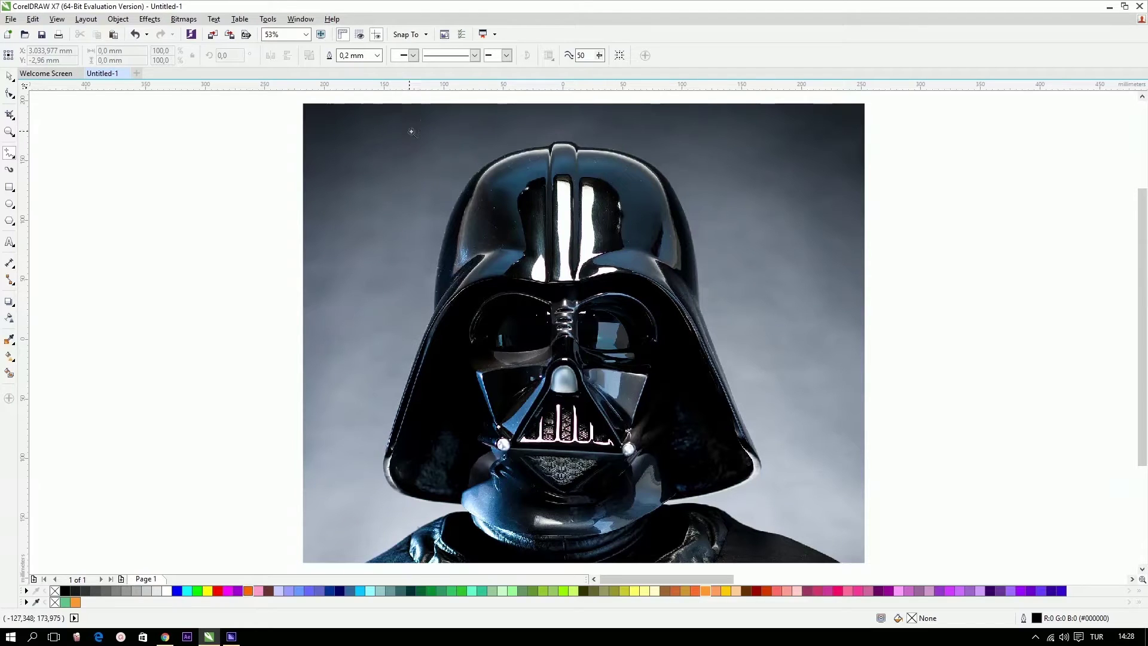
left_click_drag(401, 123, 767, 325)
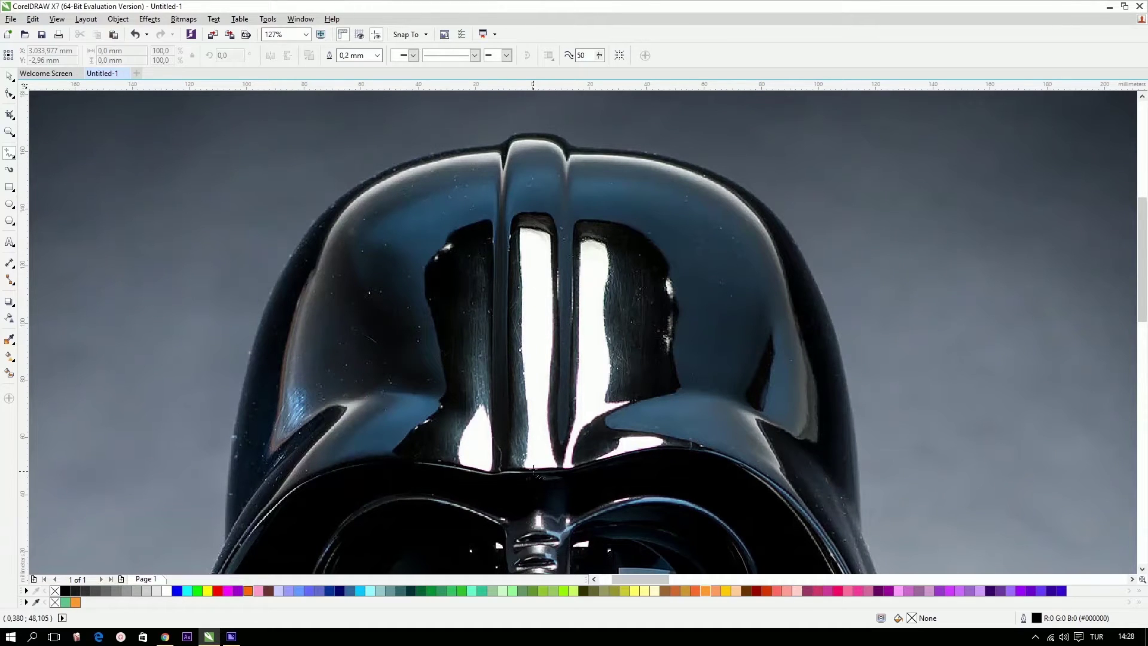
mouse_move(534, 473)
left_mouse_down()
mouse_move(535, 133)
mouse_move(483, 147)
left_mouse_up()
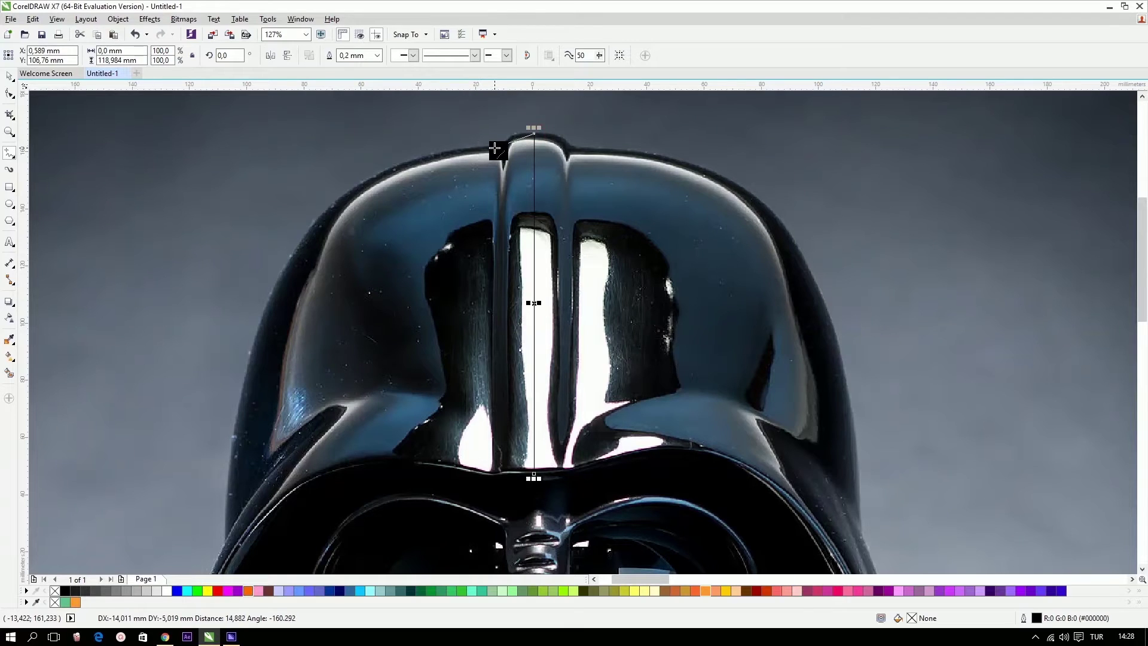
left_click(491, 146)
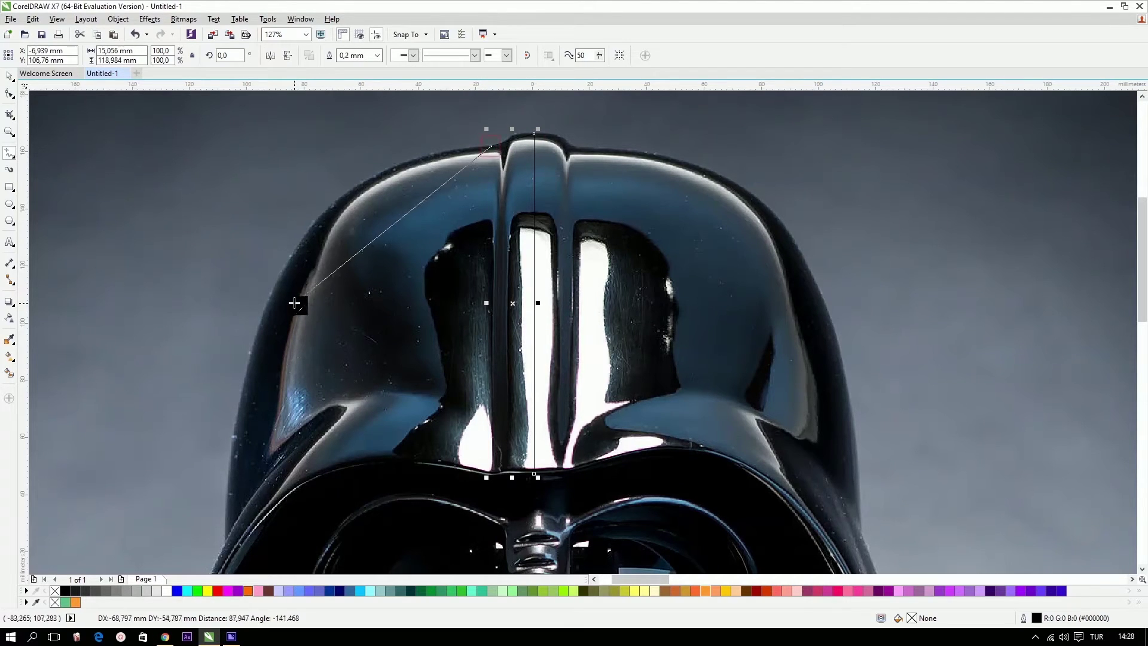
Continue the outline with straight segments down the helmet's left outer edge to the flared lower-left corner.
scroll(270, 496, "down", 1)
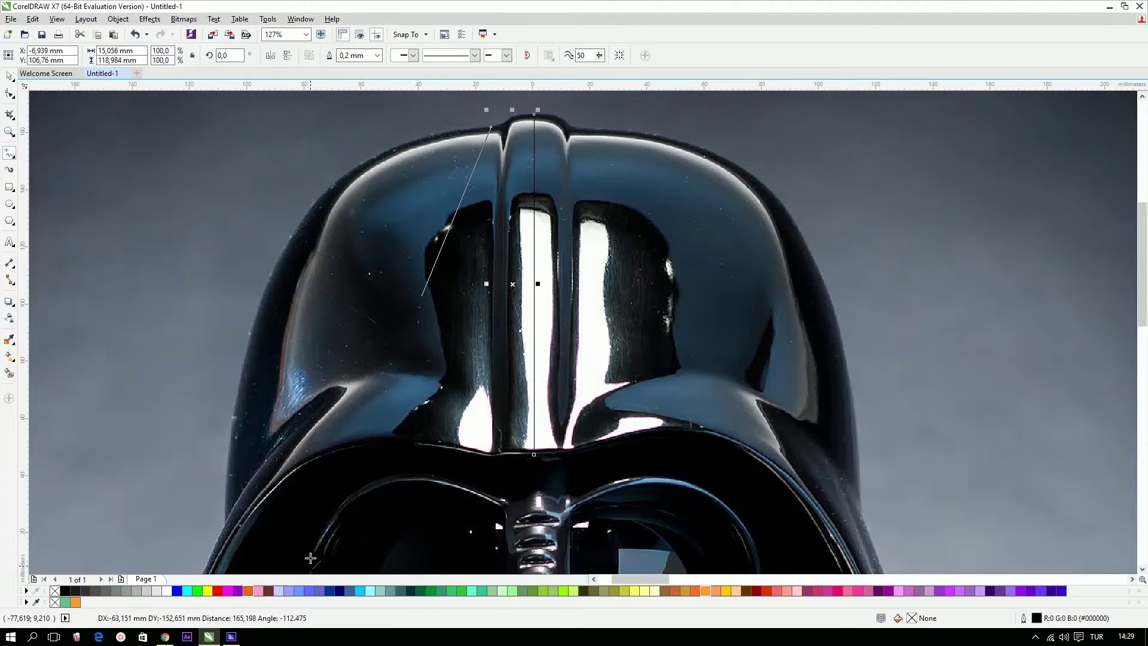
scroll(296, 502, "down", 3)
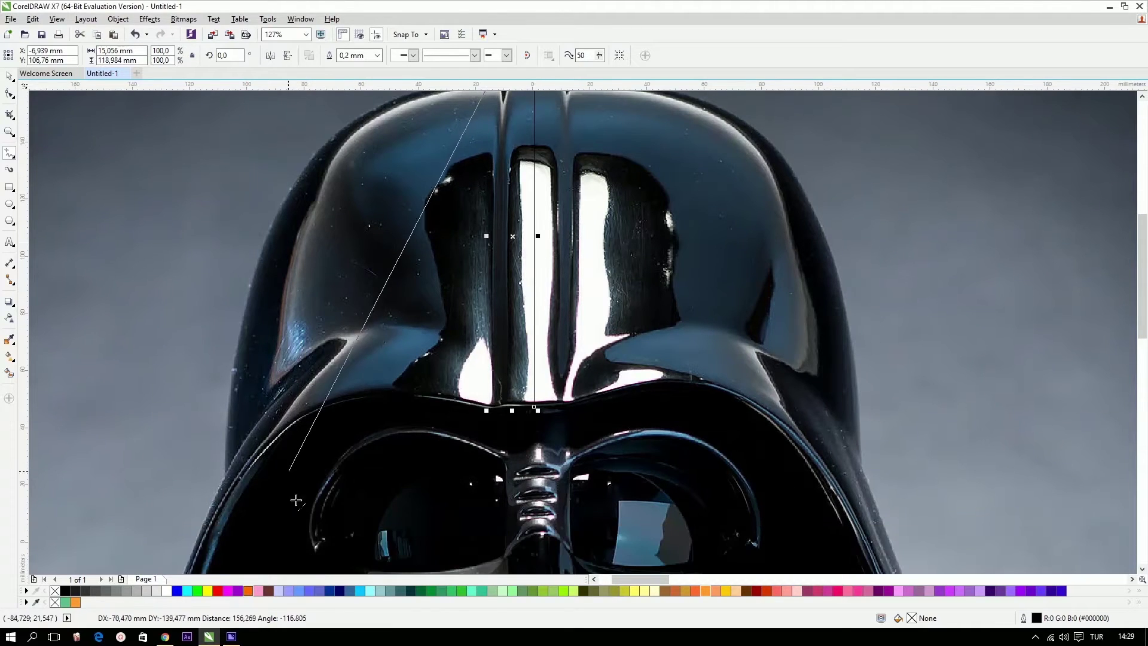
left_click(224, 477)
scroll(231, 547, "down", 6)
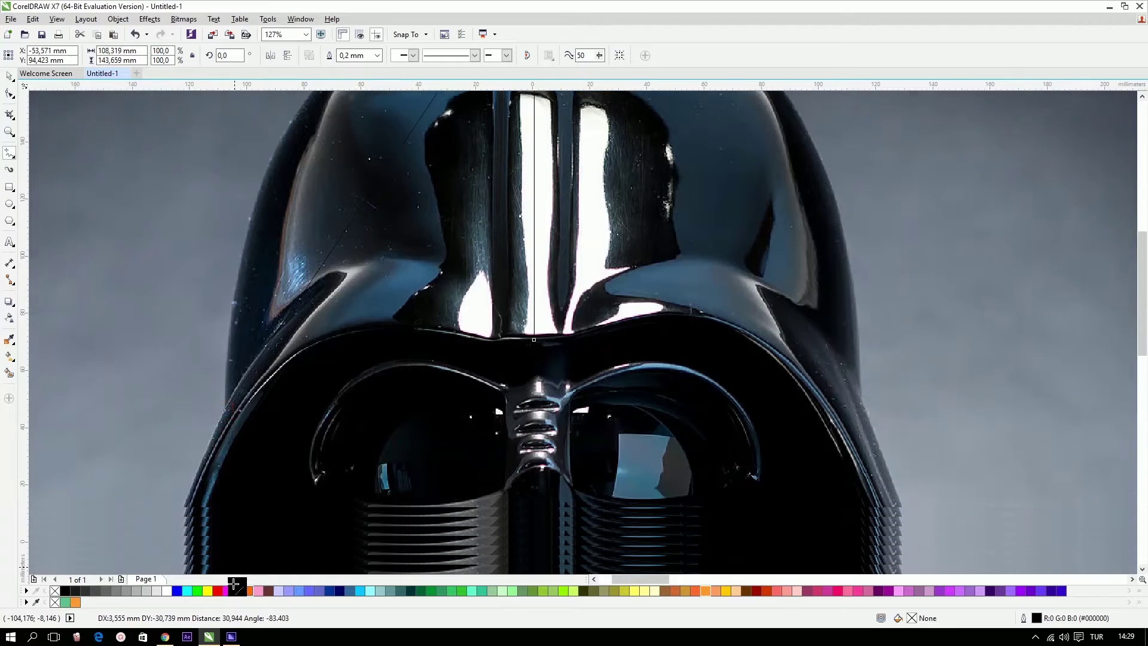
scroll(233, 406, "down", 2)
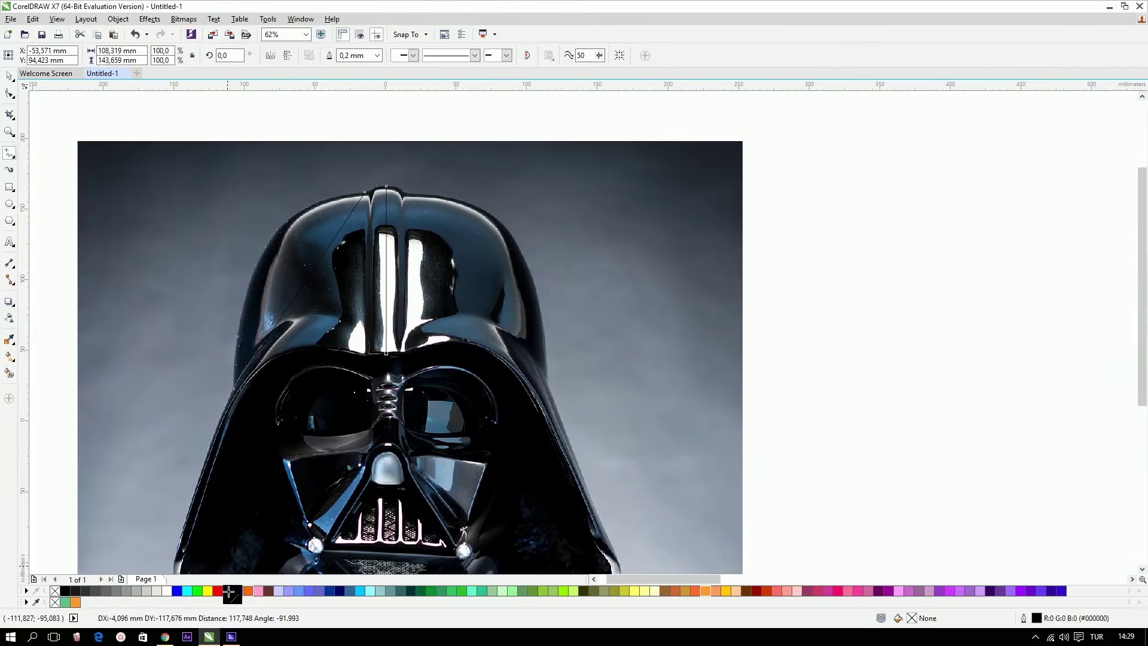
scroll(236, 538, "down", 2)
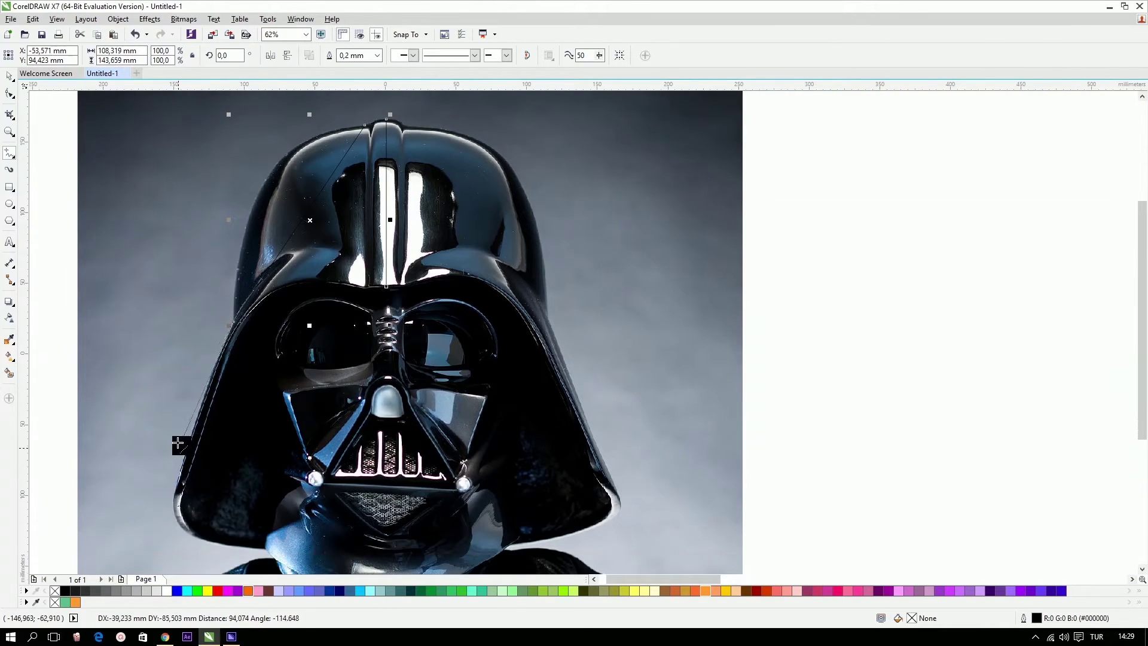
left_click(173, 500)
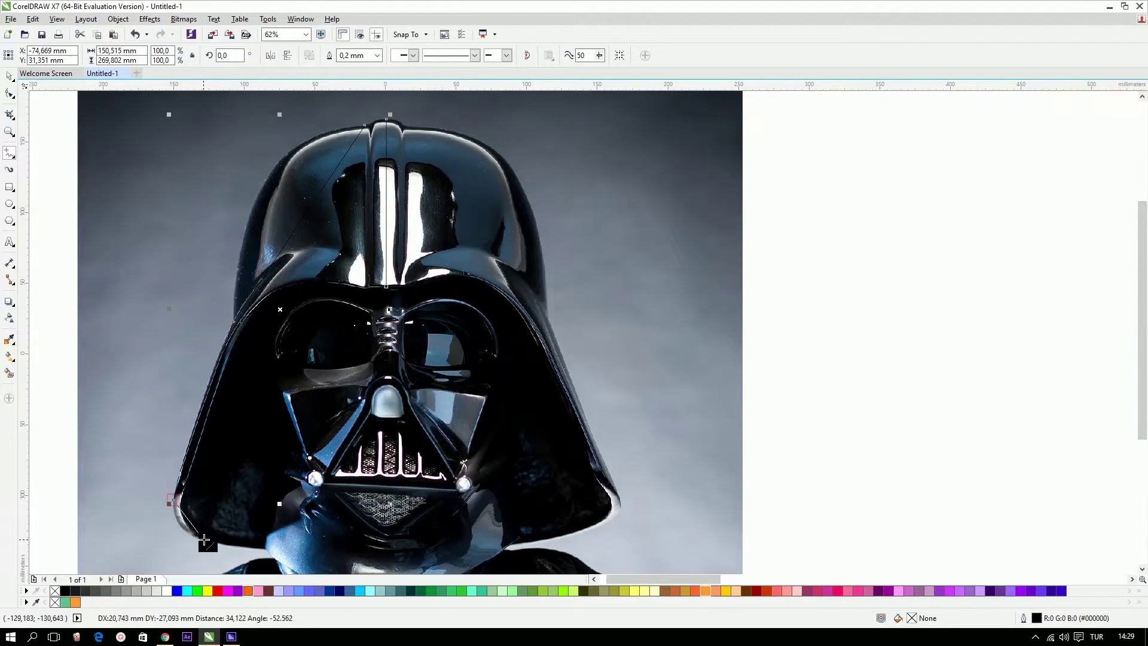
left_click(207, 543)
Trace back up the inner rim and along the brow with straight segments, closing the outline at the centre line's lower end.
left_click(181, 497)
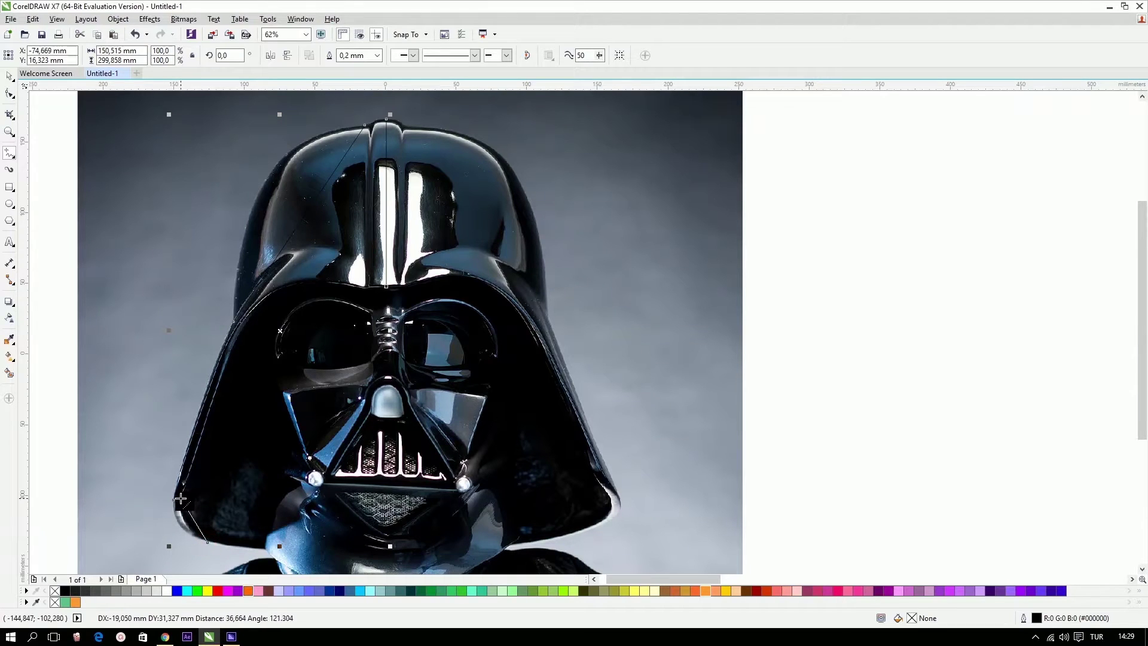
left_click(267, 297)
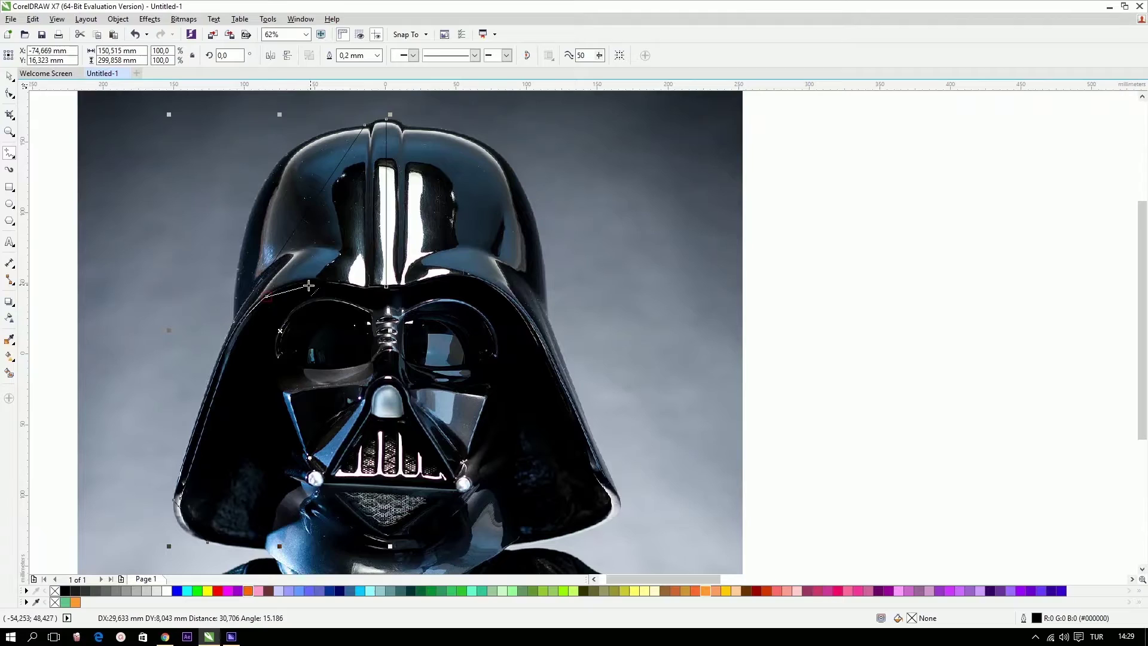
left_click(361, 289)
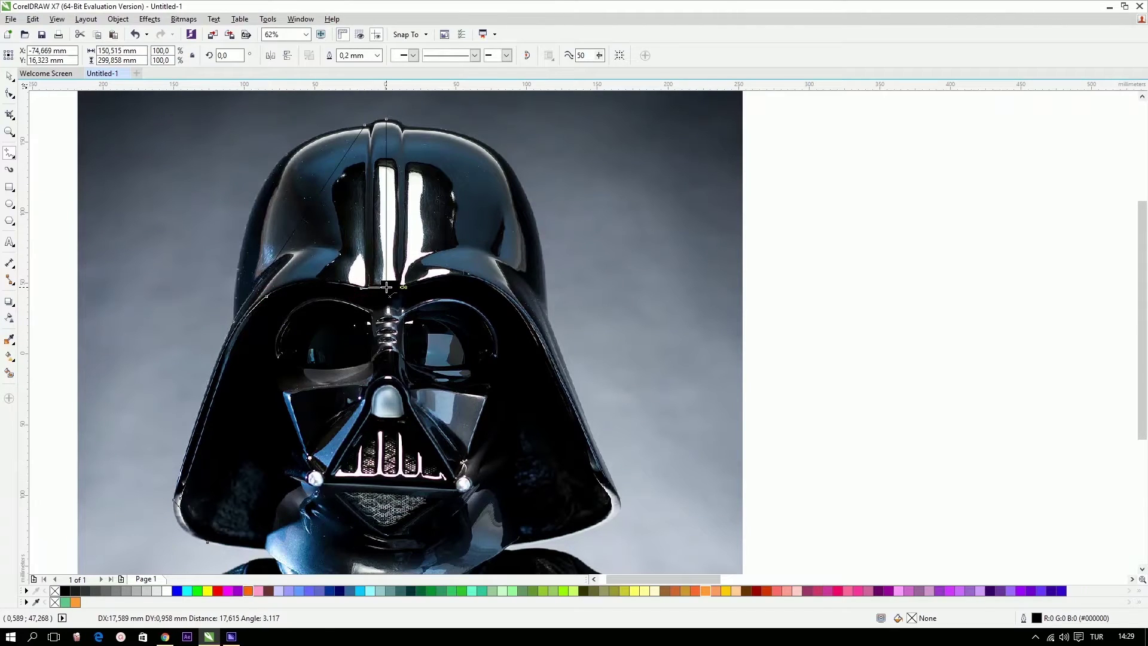
key("space")
Give the half-helmet shape an orange #FF9933 outline and convert all its segments to curves.
right_click(703, 590)
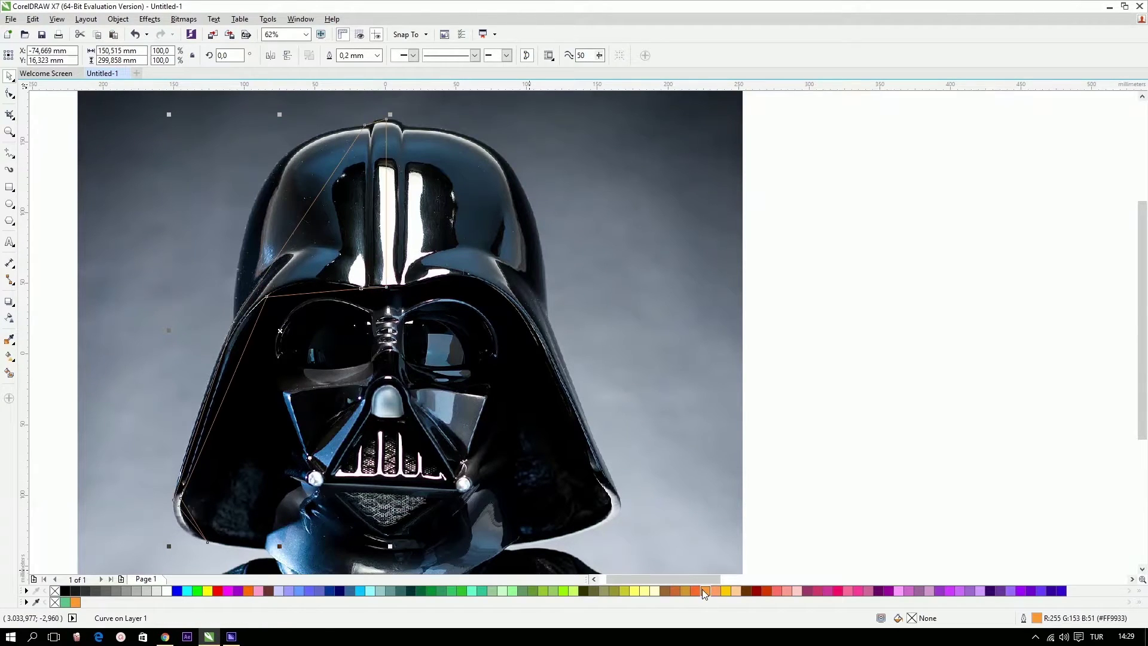
left_click(851, 332)
left_click(317, 286)
left_click(9, 92)
left_click_drag(103, 103, 534, 550)
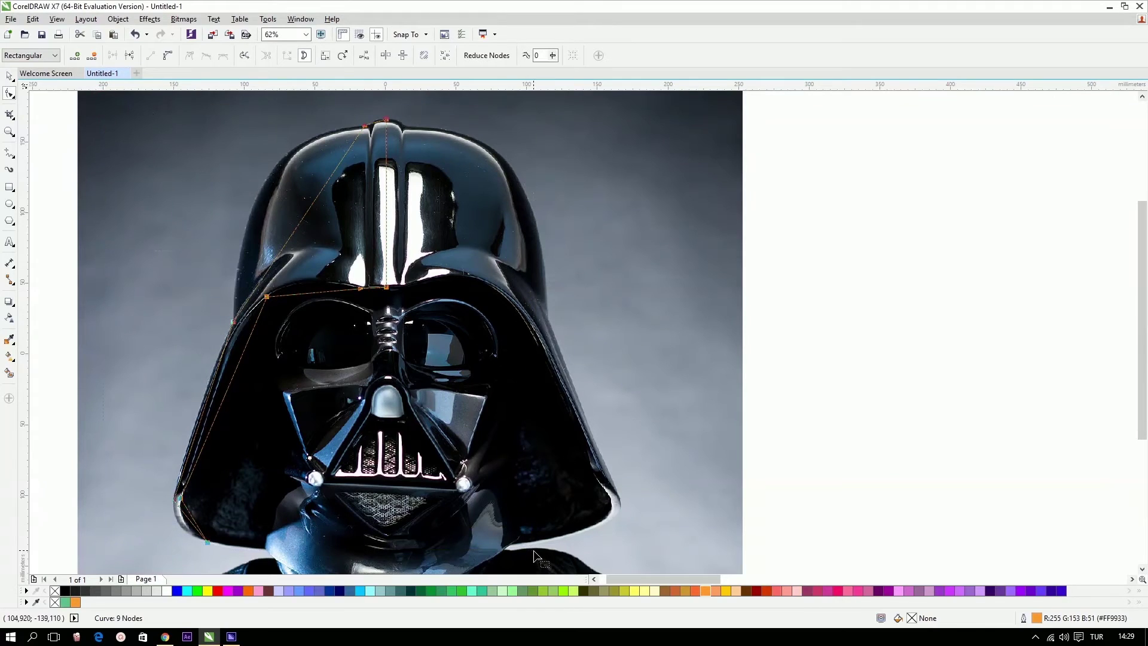
left_click(168, 58)
Bend the crest and dome segments so they follow the upper-left contour of the helmet.
scroll(230, 110, "up", 3)
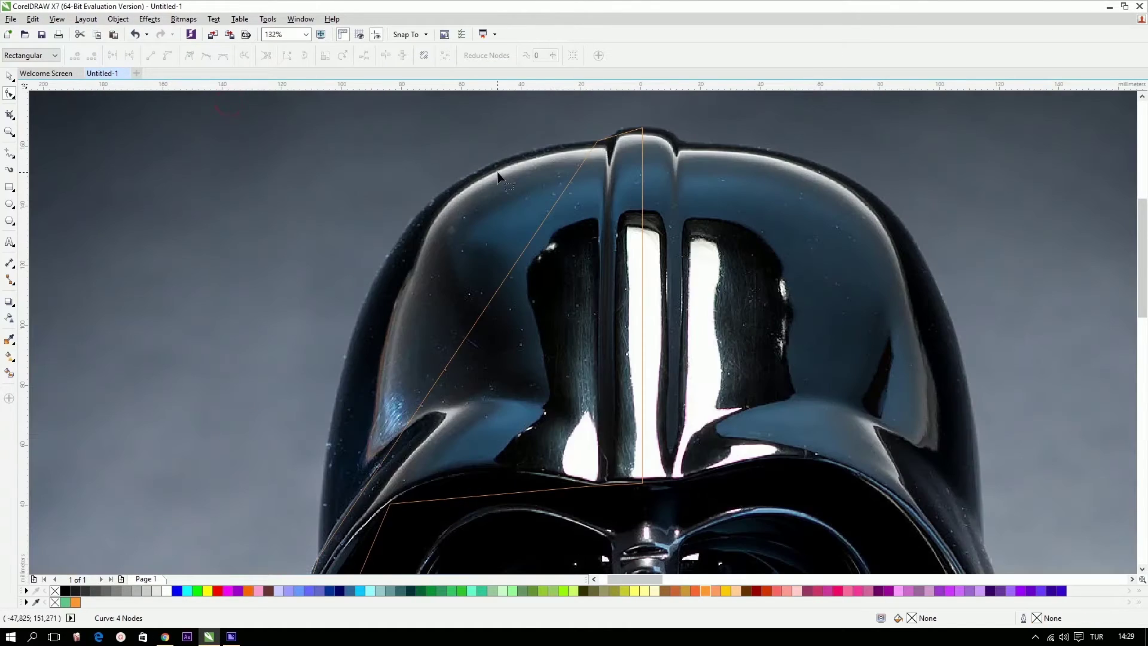
mouse_move(633, 115)
left_mouse_down()
mouse_move(652, 137)
mouse_move(623, 127)
left_mouse_up()
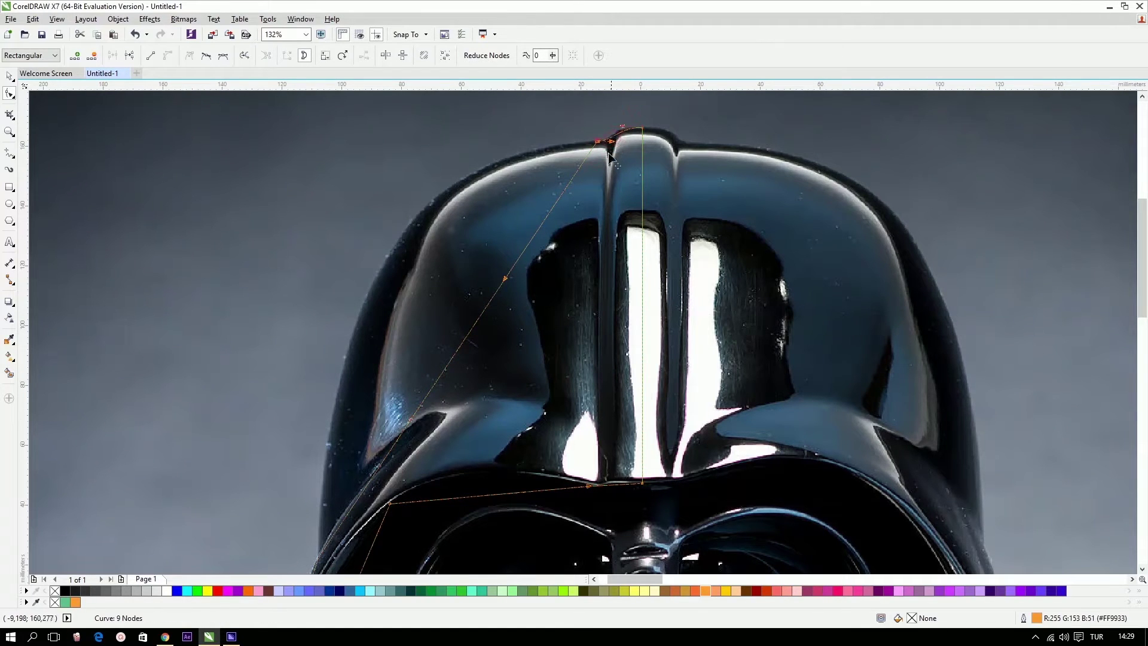
left_click_drag(506, 281, 375, 165)
left_click_drag(410, 421, 321, 370)
mouse_move(369, 162)
left_mouse_down()
mouse_move(376, 149)
mouse_move(364, 153)
left_mouse_up()
Curve the flared left side's segments and the brow segment to match the helmet's rim in the photo.
scroll(310, 283, "down", 3)
scroll(250, 311, "down", 3)
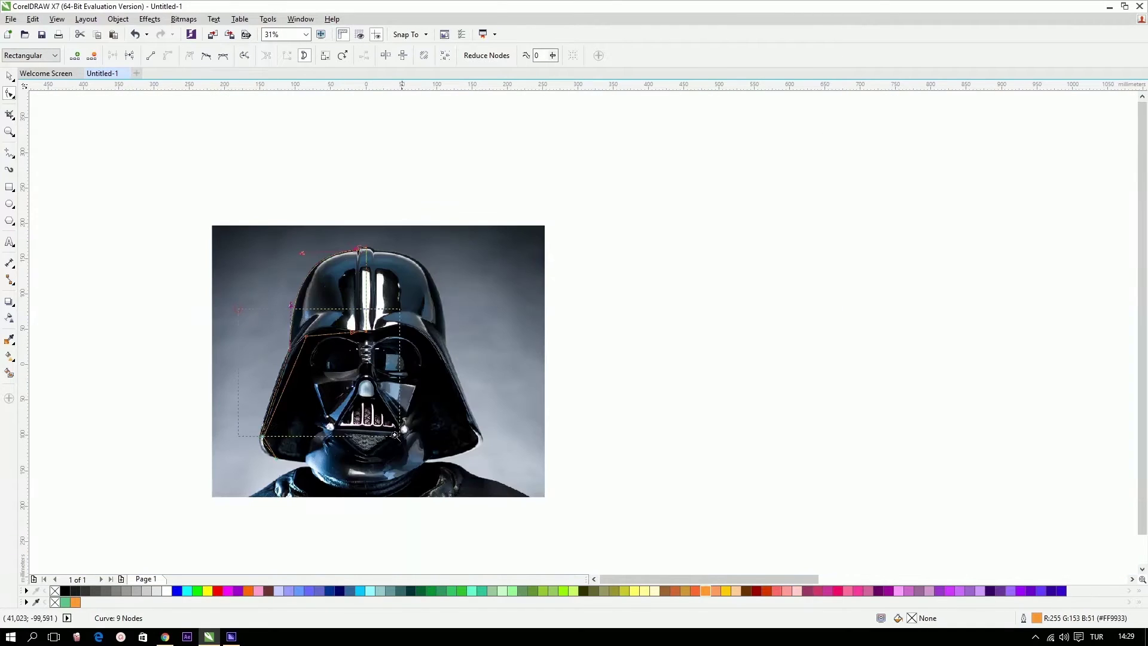
scroll(302, 355, "up", 5)
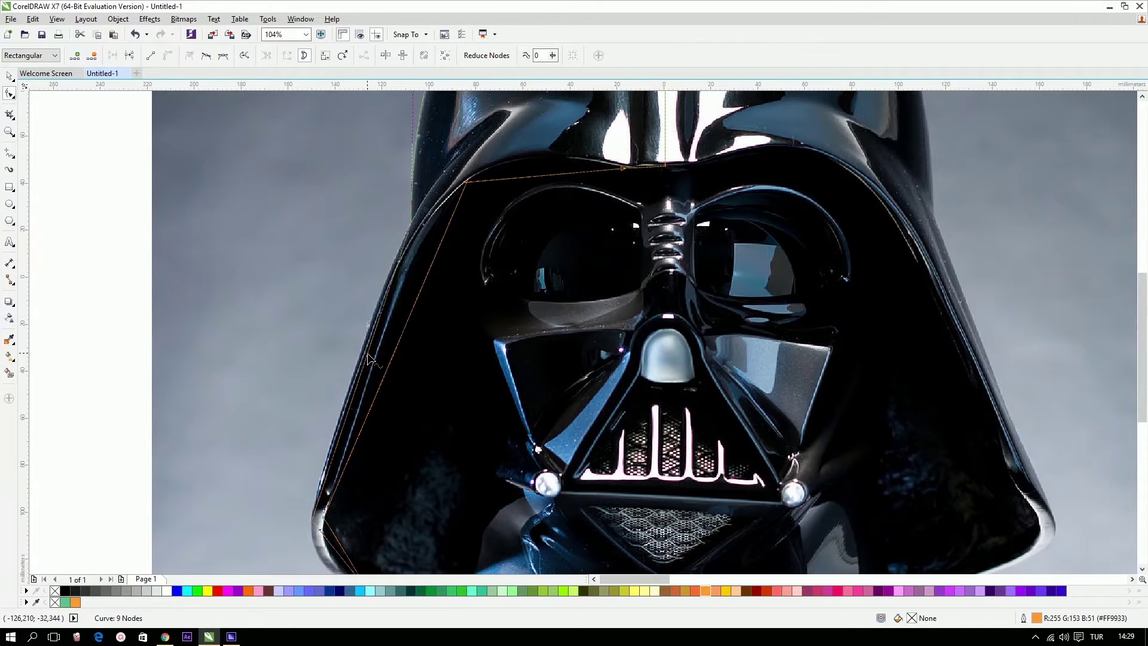
left_click_drag(367, 352, 391, 311)
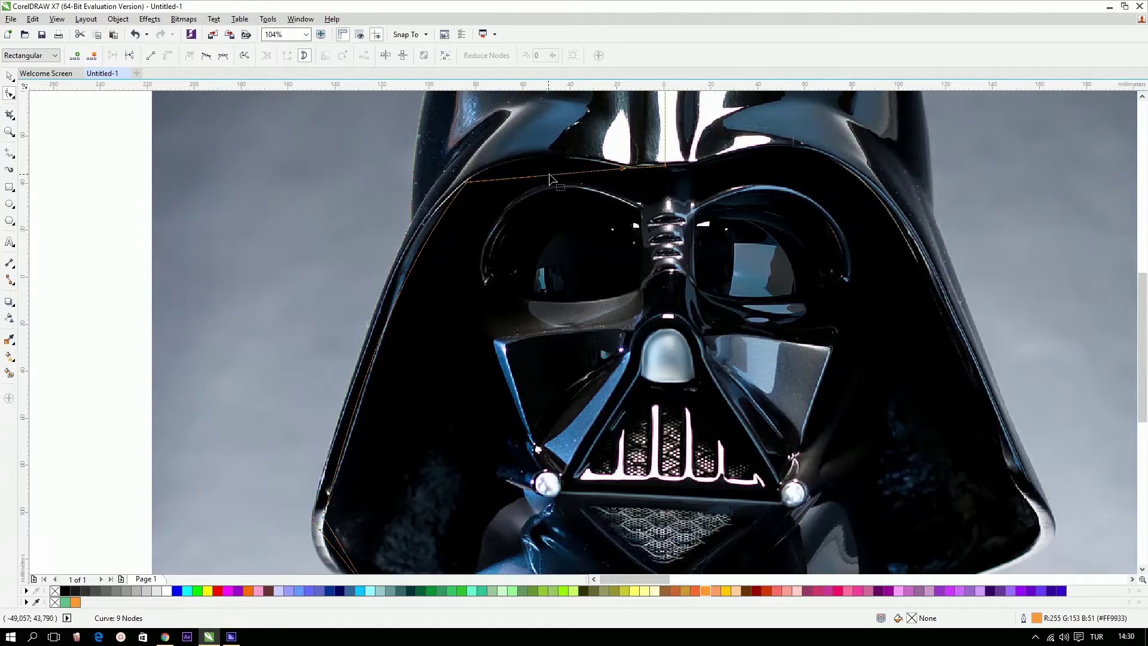
left_click_drag(549, 173, 537, 157)
Curve the short brow segment beside the centre line and level its handle so it meets the centre horizontally.
left_click_drag(611, 144, 714, 202)
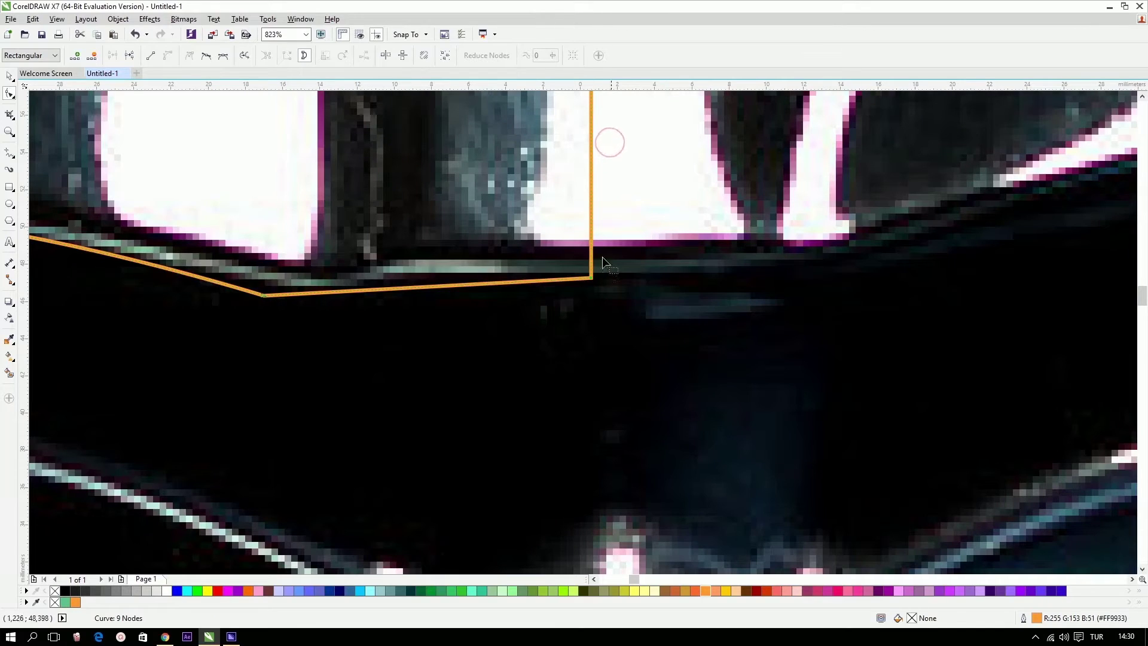
left_click_drag(484, 283, 373, 313)
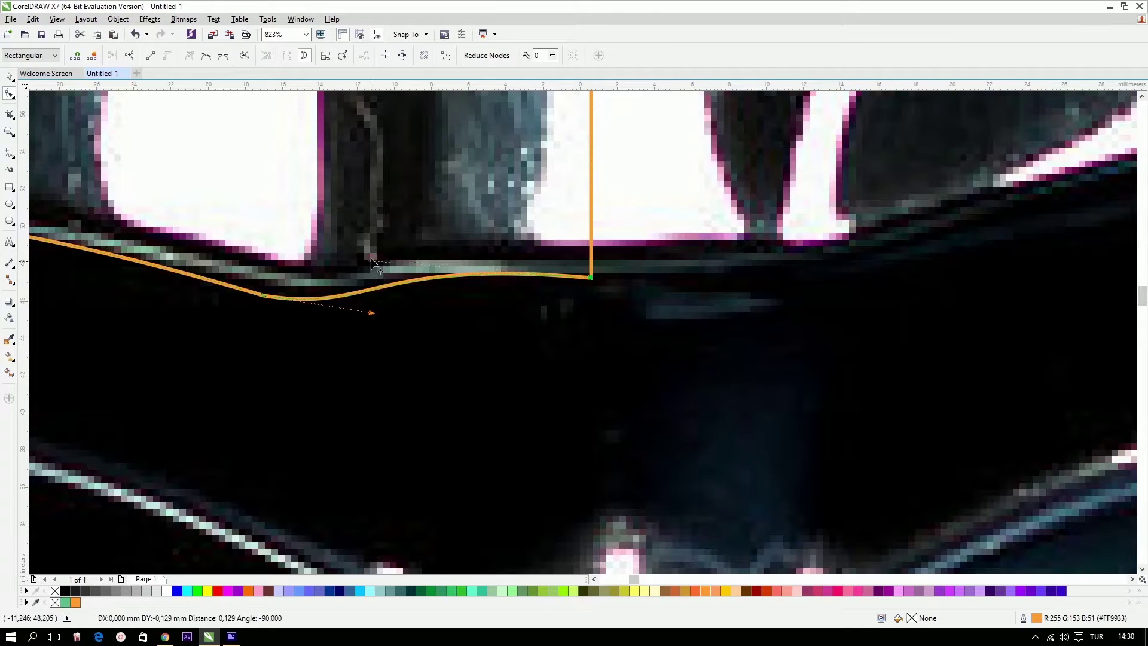
left_click_drag(371, 258, 373, 276)
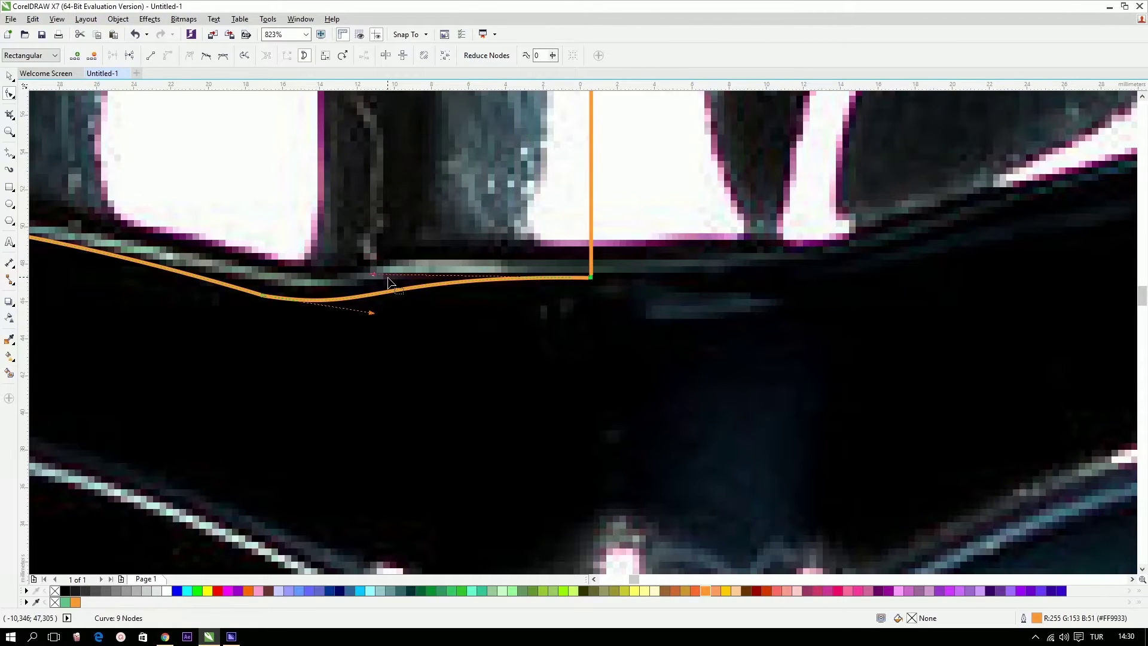
Round the outline at the lower-left corner and fit its tip node and handles to the photo's rim.
scroll(388, 277, "down", 8)
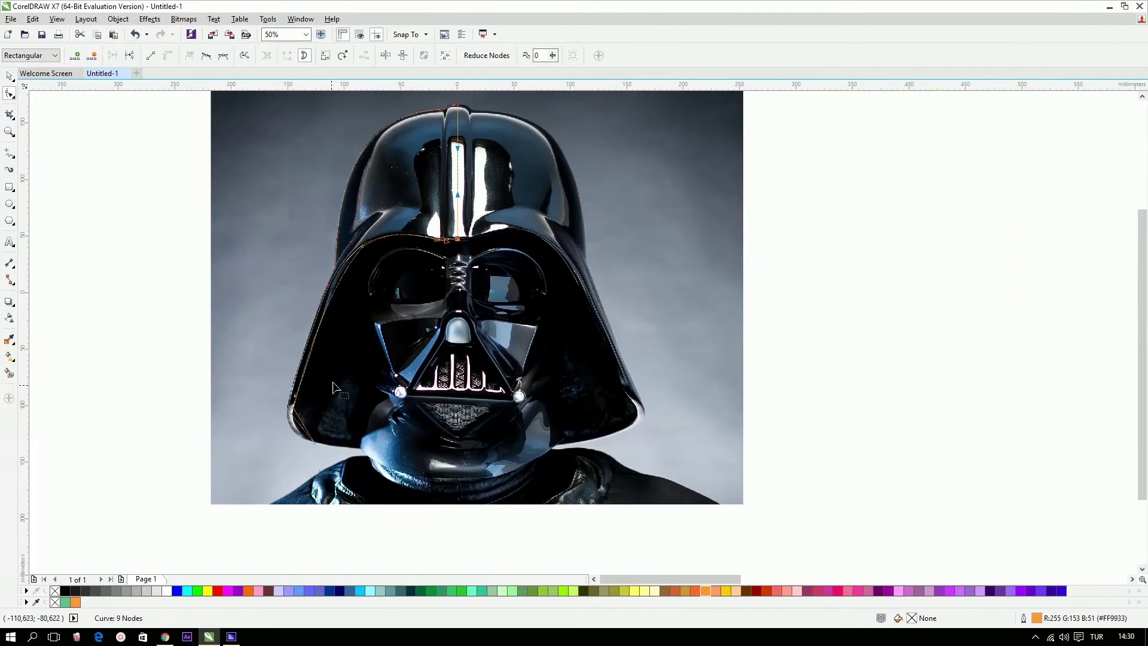
scroll(264, 369, "up", 5)
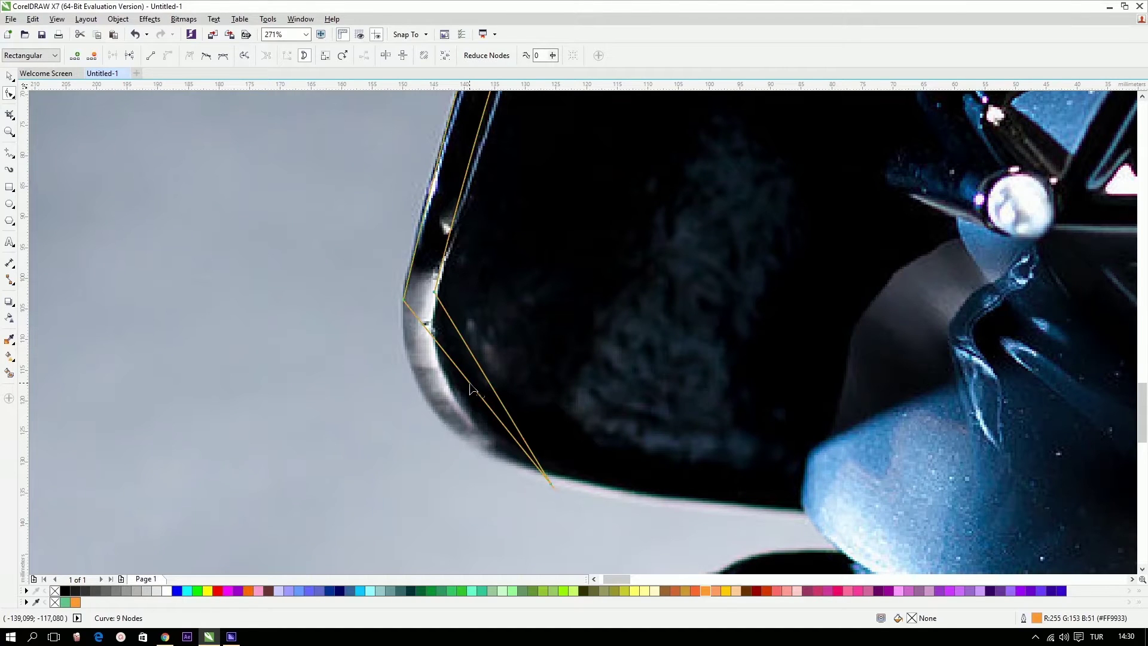
left_click_drag(471, 389, 391, 385)
left_click(400, 299)
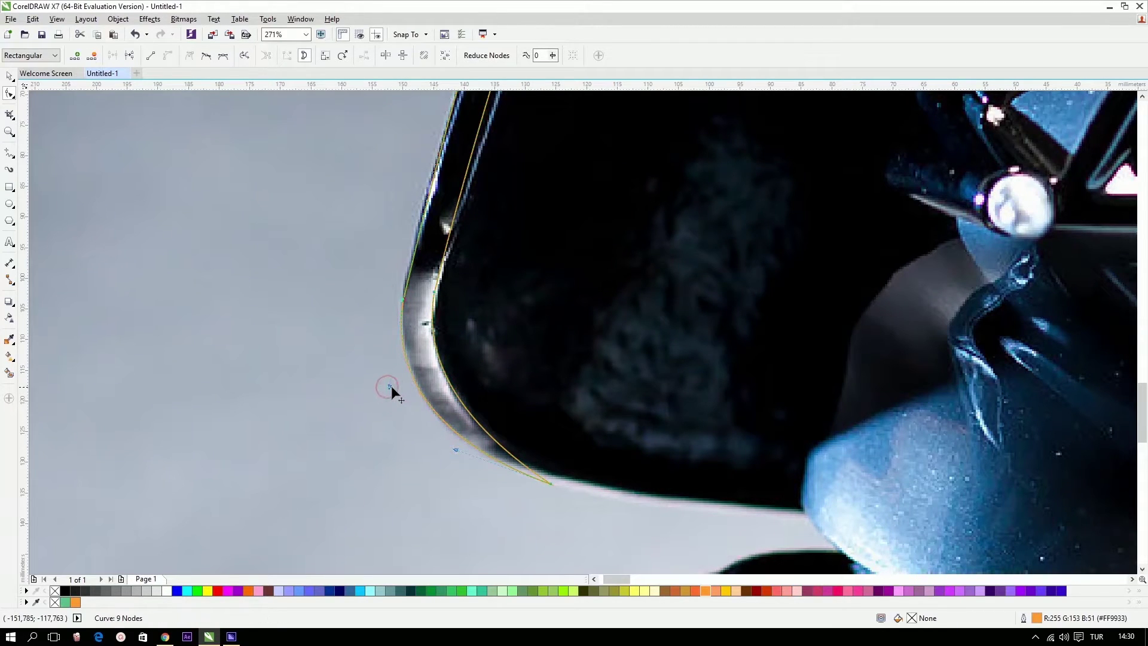
left_click_drag(595, 454, 556, 476)
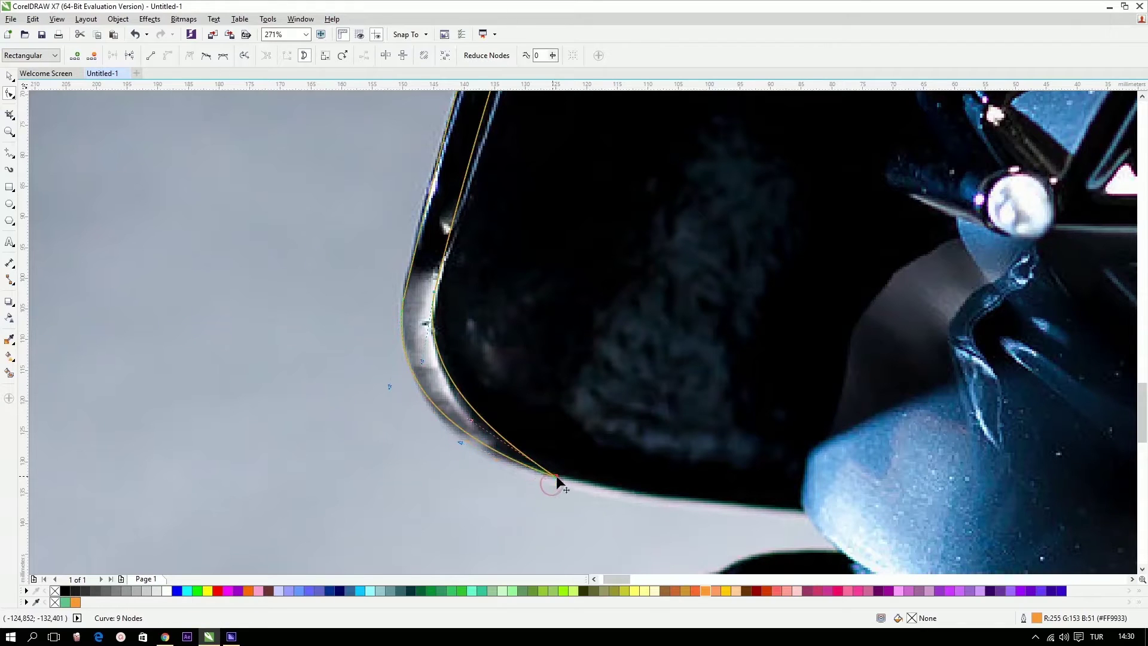
mouse_move(460, 442)
left_mouse_down()
mouse_move(455, 450)
mouse_move(464, 428)
left_mouse_up()
Refine the node and handles where the inner rim meets the brow so the curve follows the rim's inner edge.
scroll(411, 310, "down", 7)
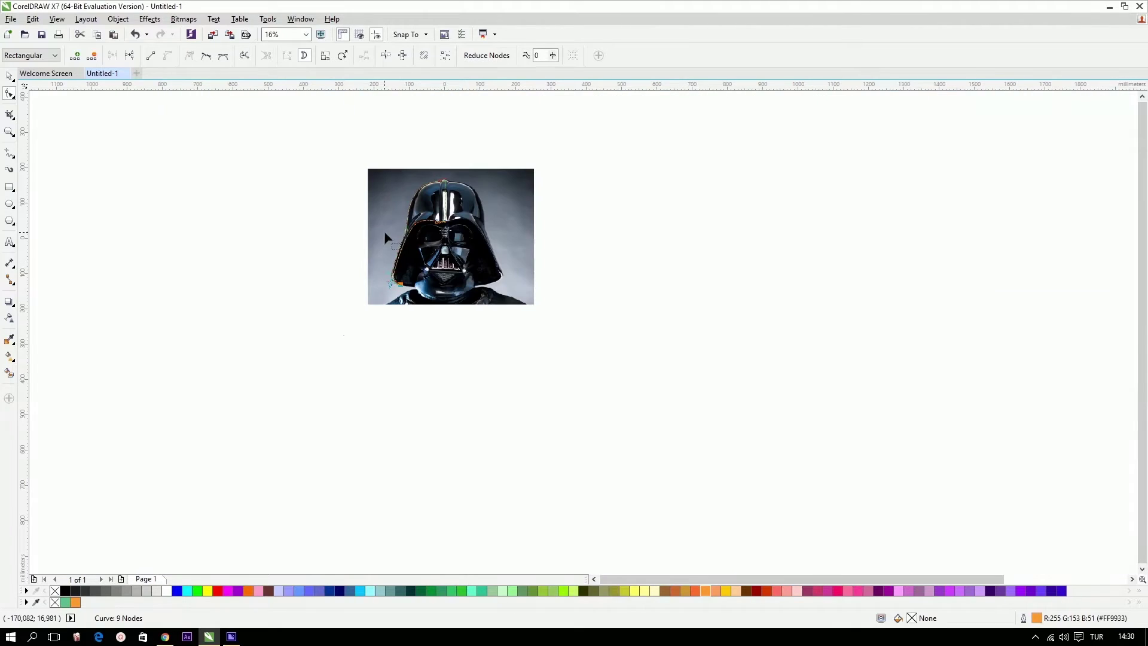
key("space")
key("F2")
left_click_drag(375, 184, 515, 299)
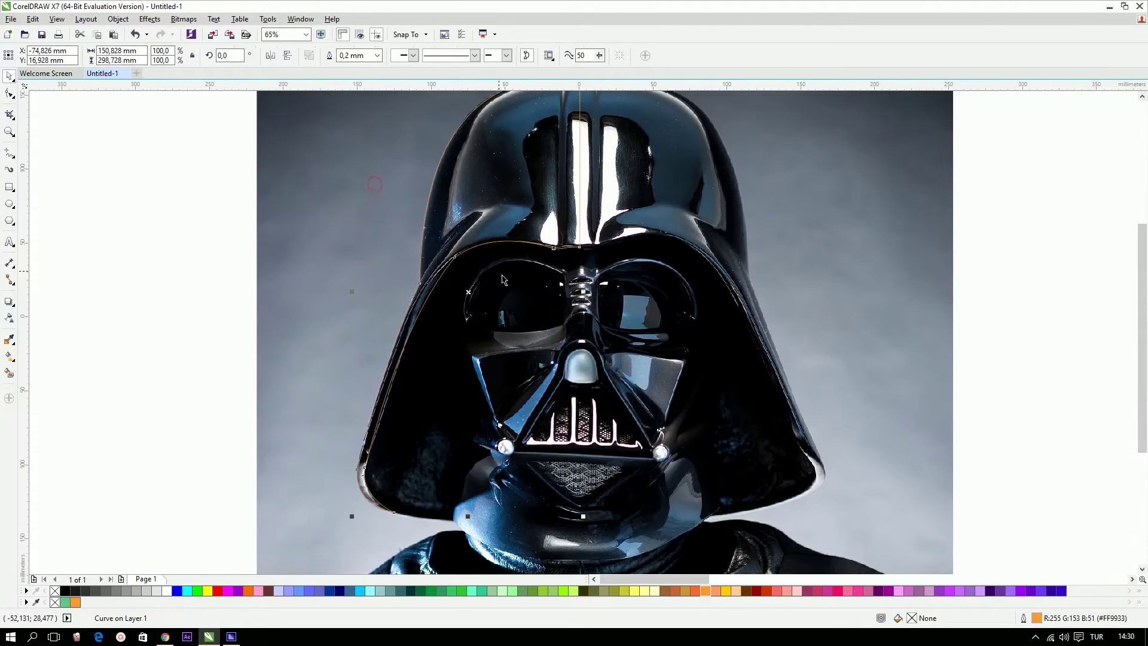
key("space")
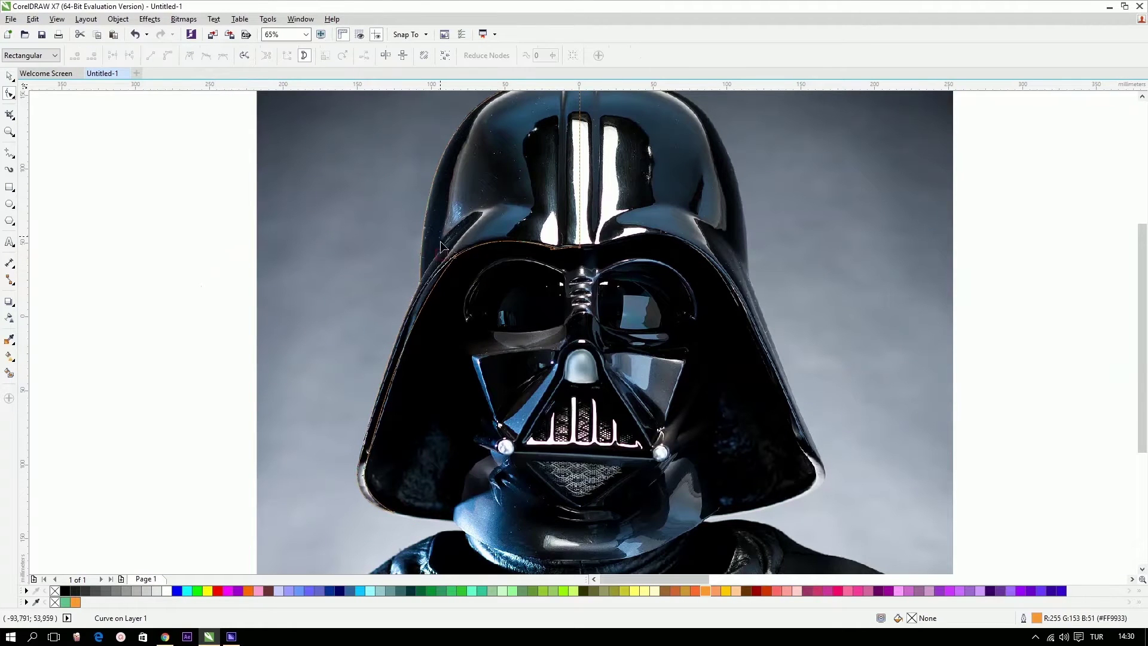
left_click_drag(583, 328, 592, 327)
left_click(429, 314)
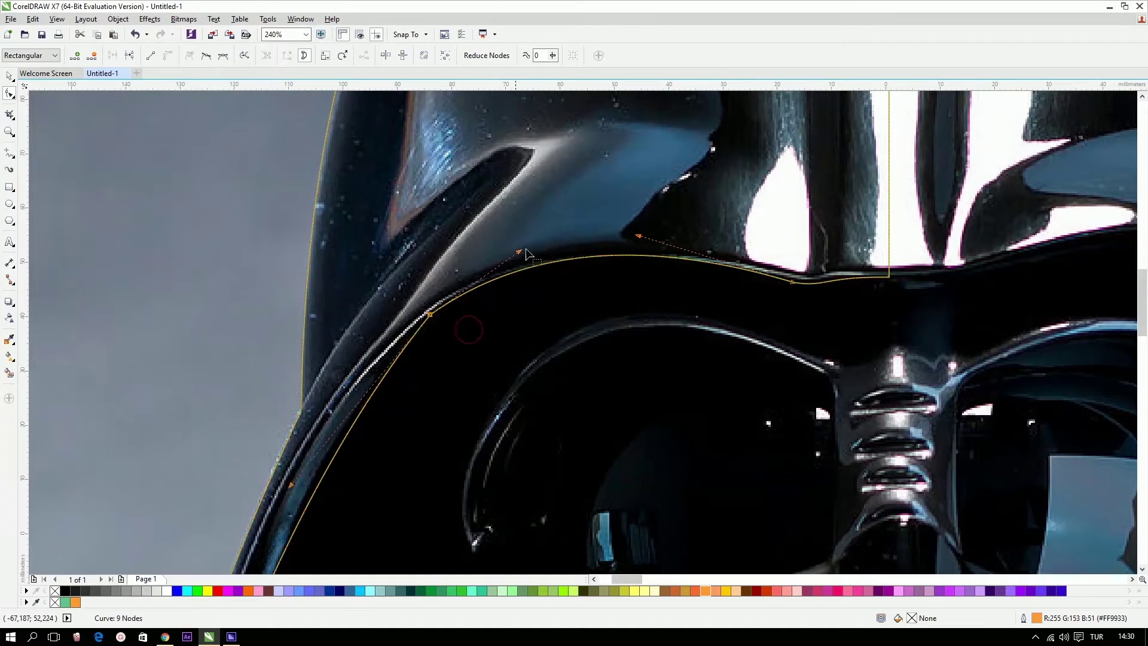
left_click_drag(293, 489, 299, 457)
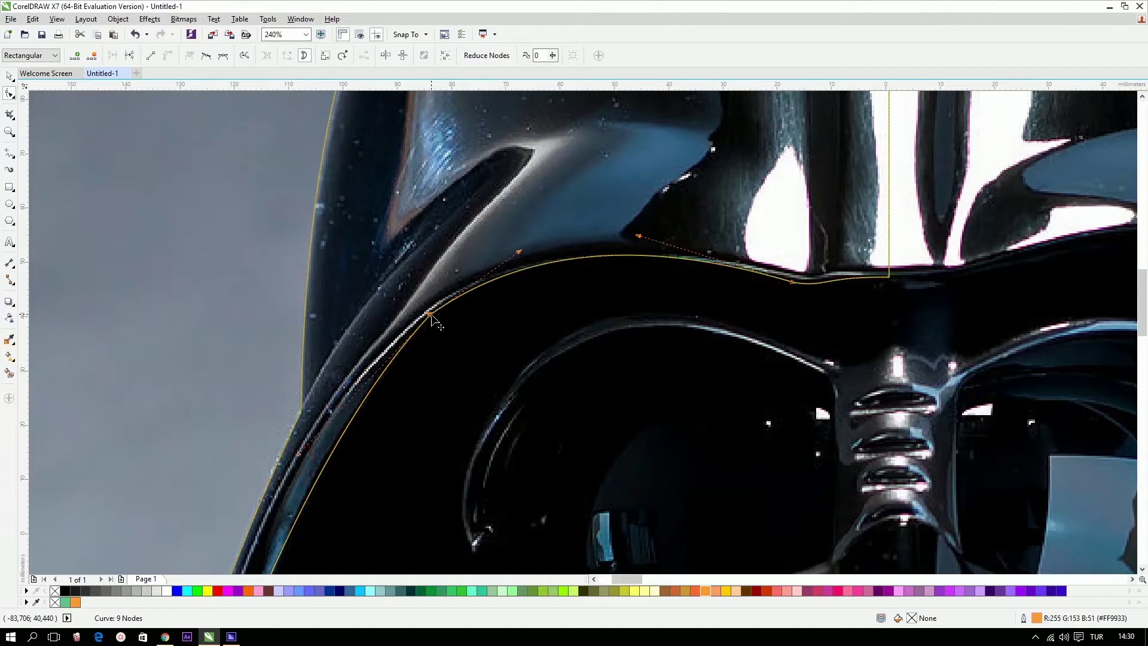
left_click_drag(430, 319, 433, 327)
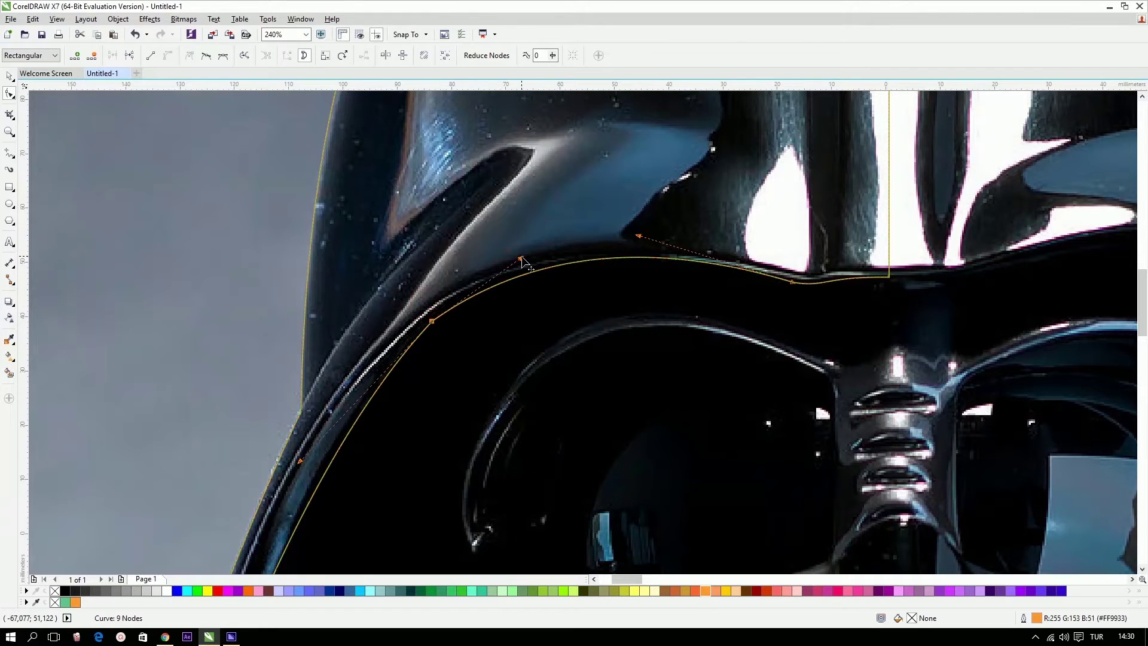
left_click_drag(522, 256, 519, 256)
scroll(519, 255, "down", 2)
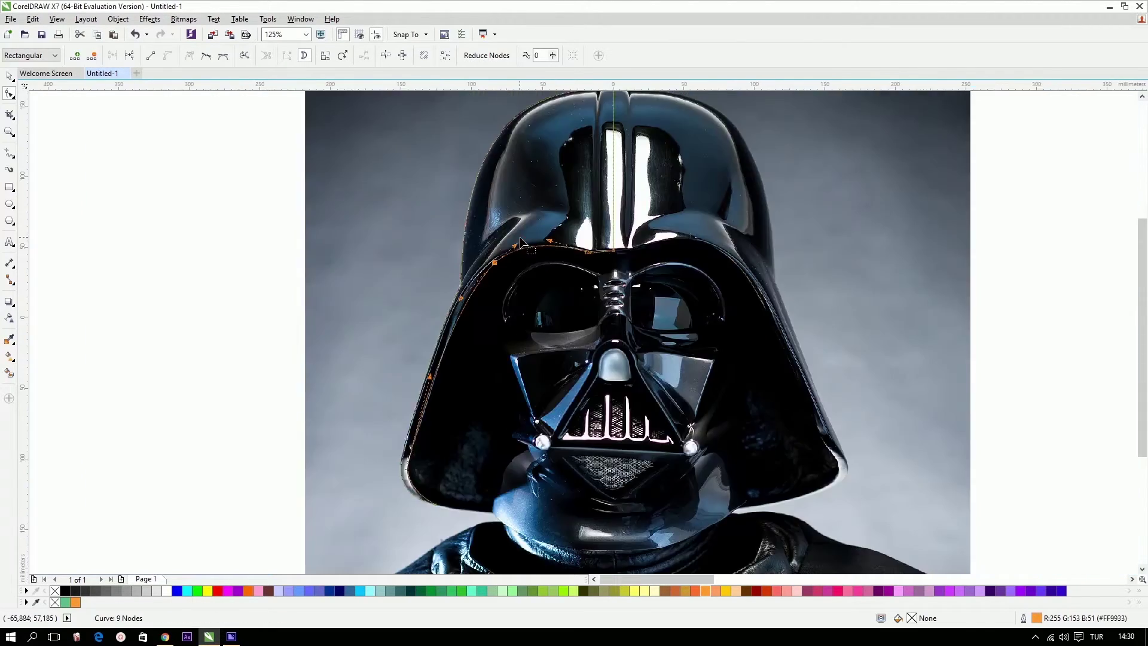
Place a copy of the finished helmet outline on the empty page area beside the photo.
scroll(520, 237, "down", 1)
key("space")
left_click(329, 210)
key("F2")
left_click_drag(414, 158, 728, 371)
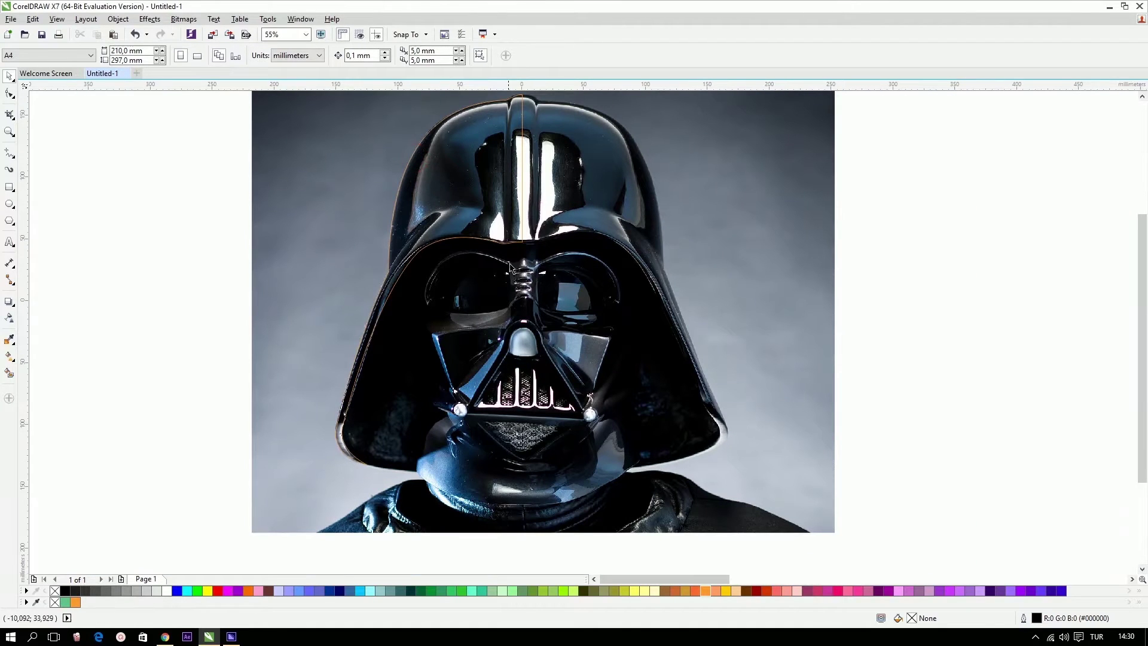
left_click_drag(505, 246, 213, 240)
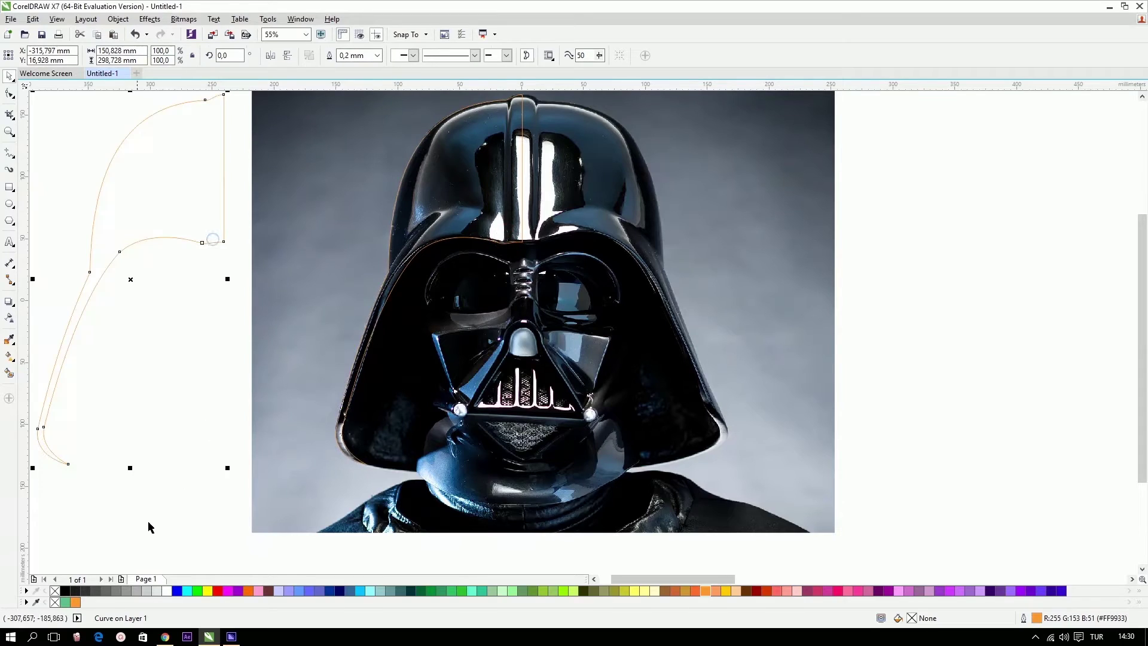
Fill the helmet copy with dark grey to check its closed silhouette, and delete the copy.
left_click(90, 596)
left_click(122, 520)
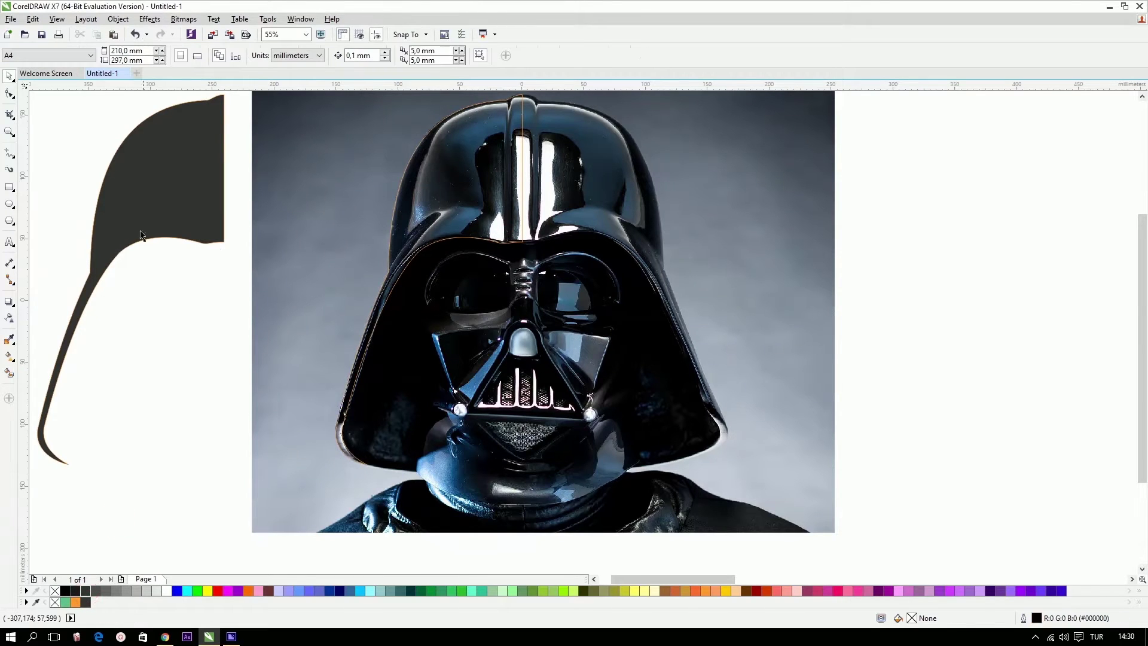
left_click(182, 219)
key("Delete")
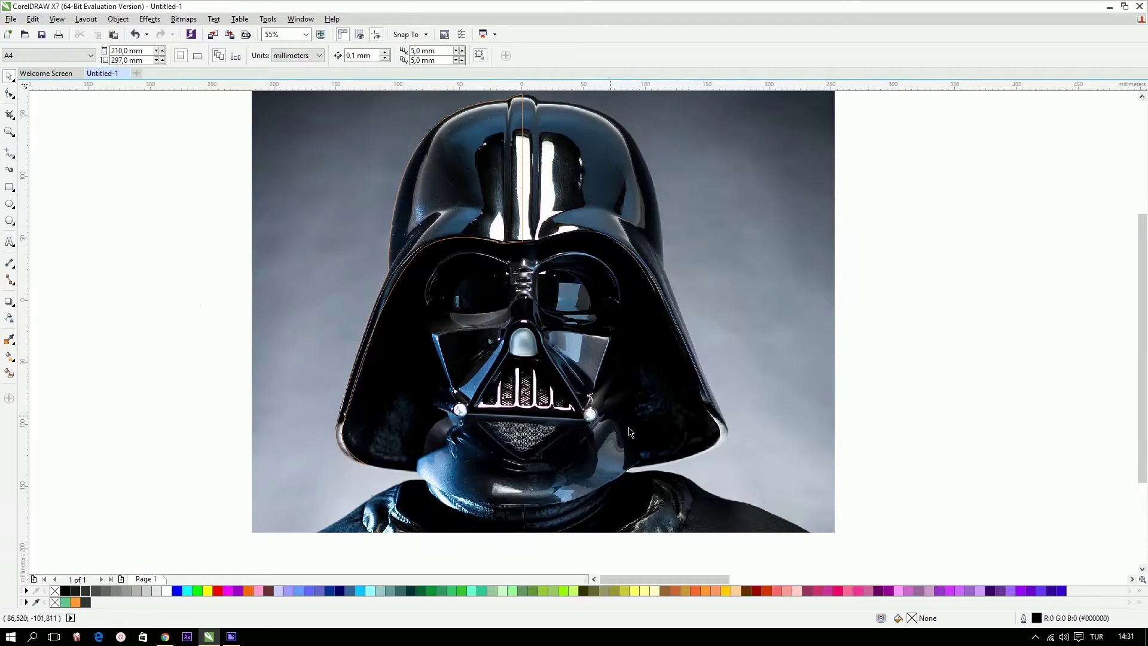
Draw a closed five-cornered shape about 100 by 175 mm over the mask's left half from the brow's centre node, and outline it in plum.
scroll(365, 197, "up", 1)
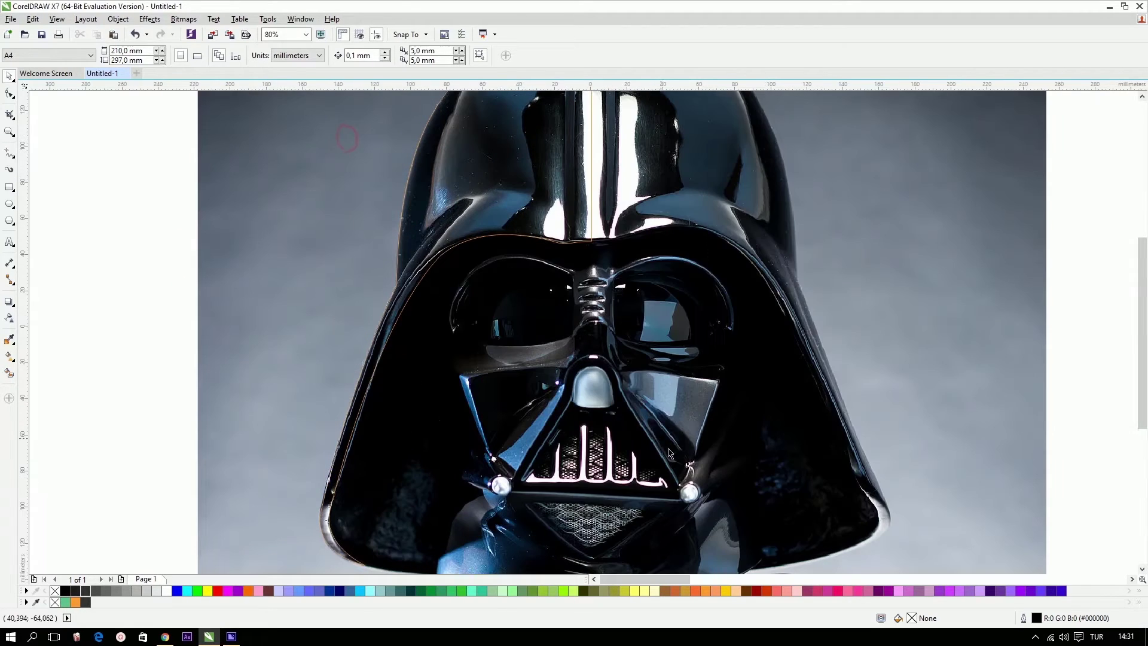
left_click(8, 156)
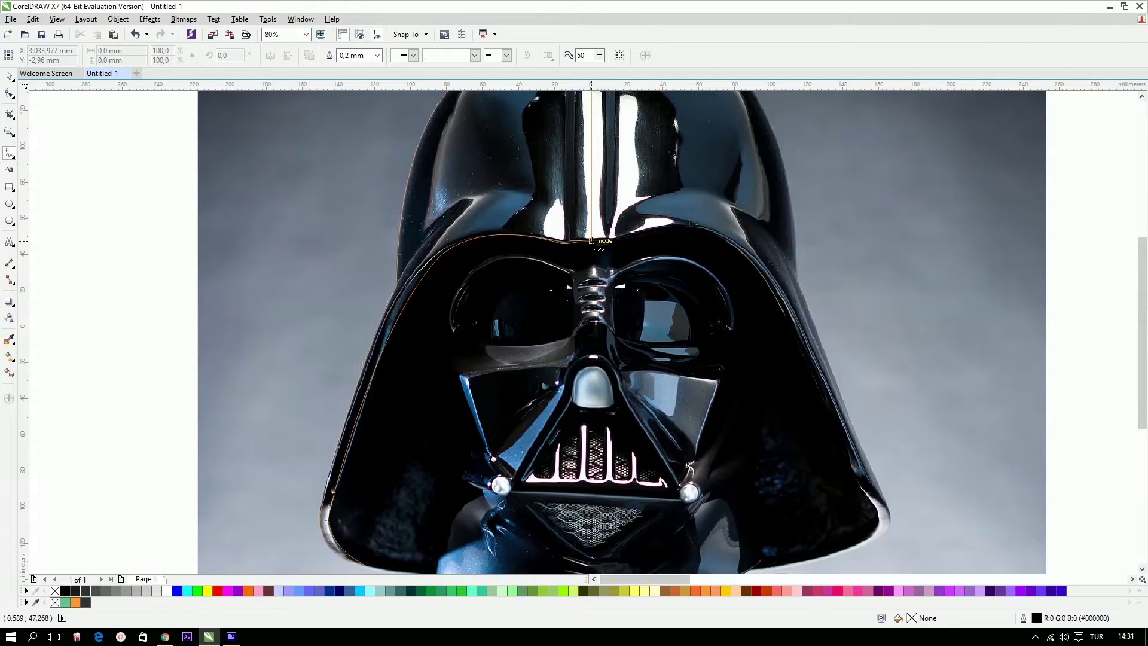
left_click(591, 241)
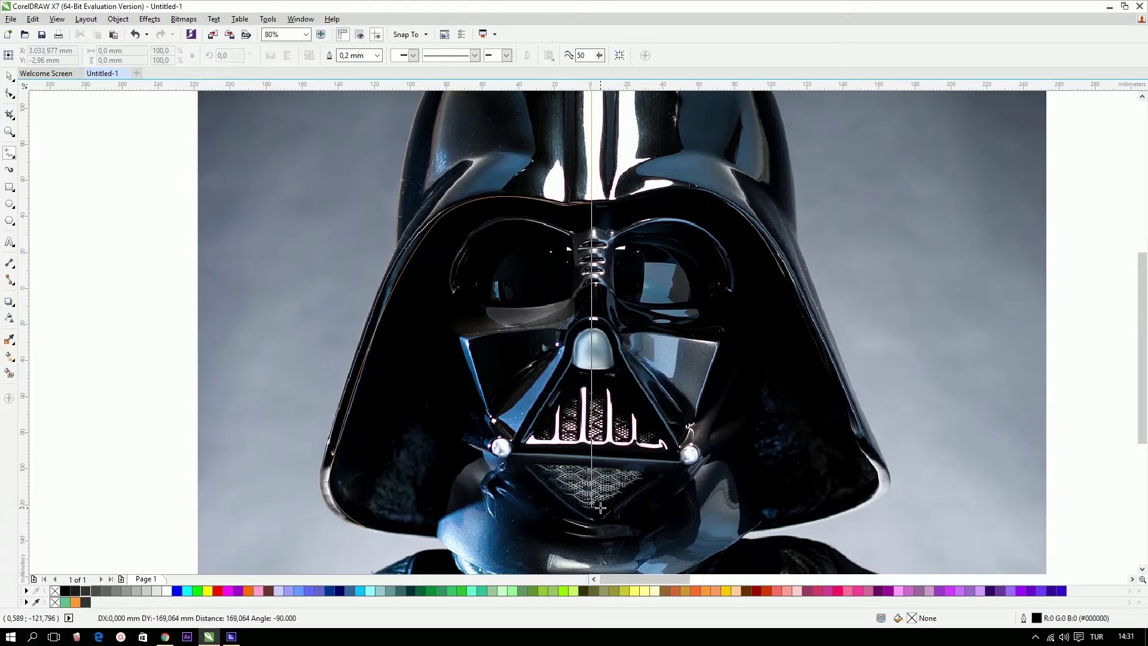
left_click(592, 454)
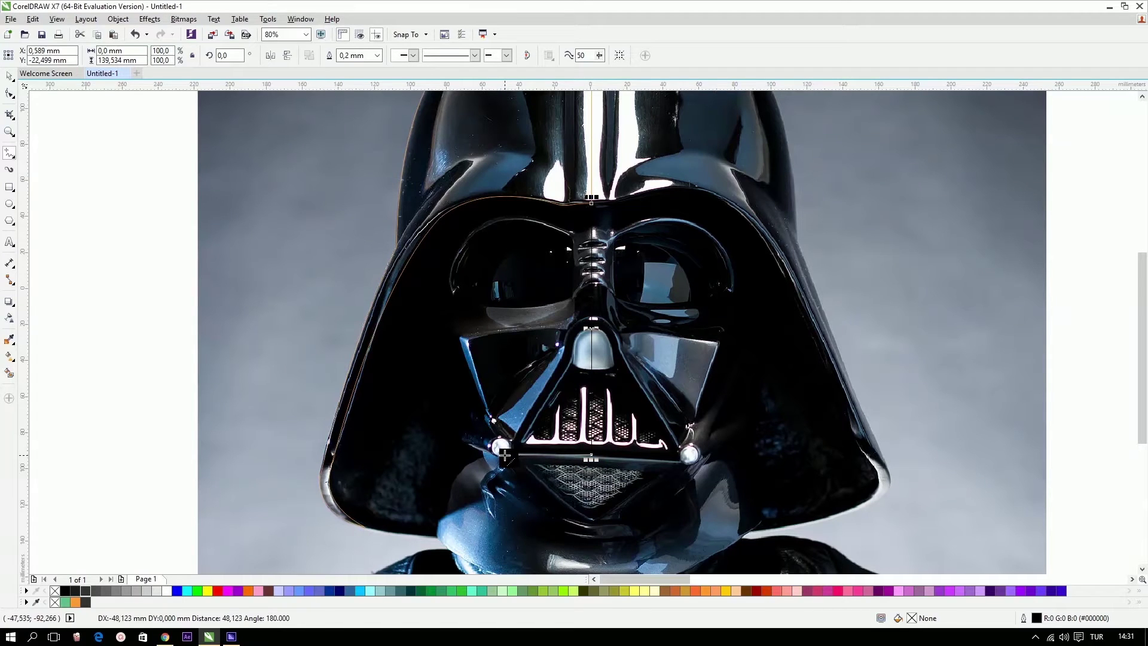
left_click(500, 454)
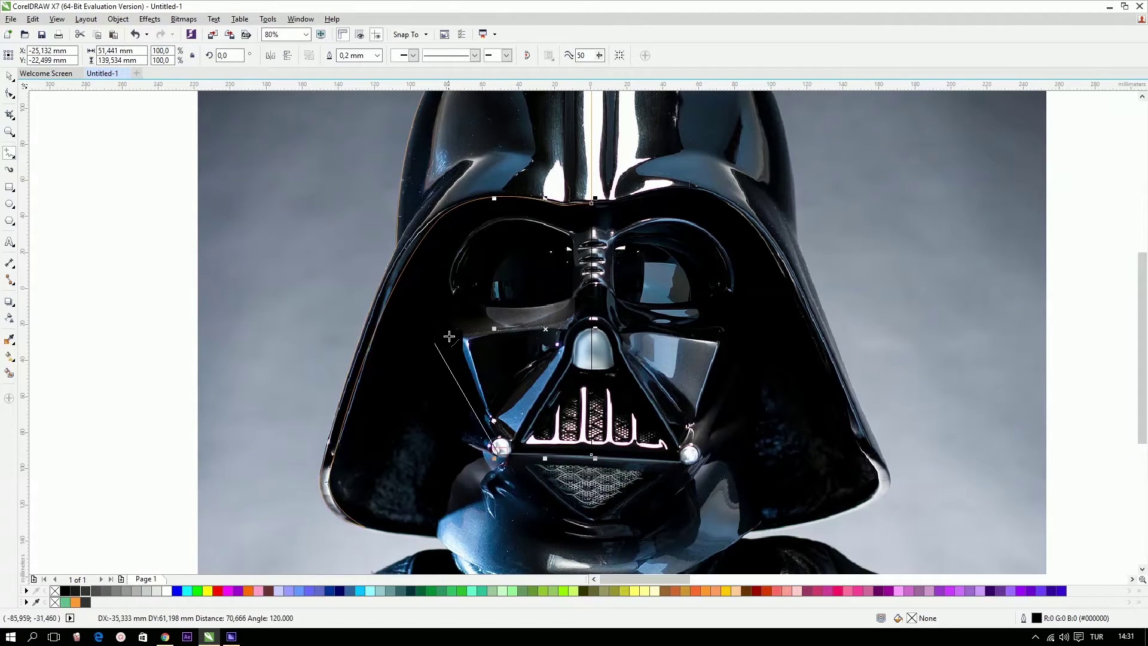
left_click(412, 256)
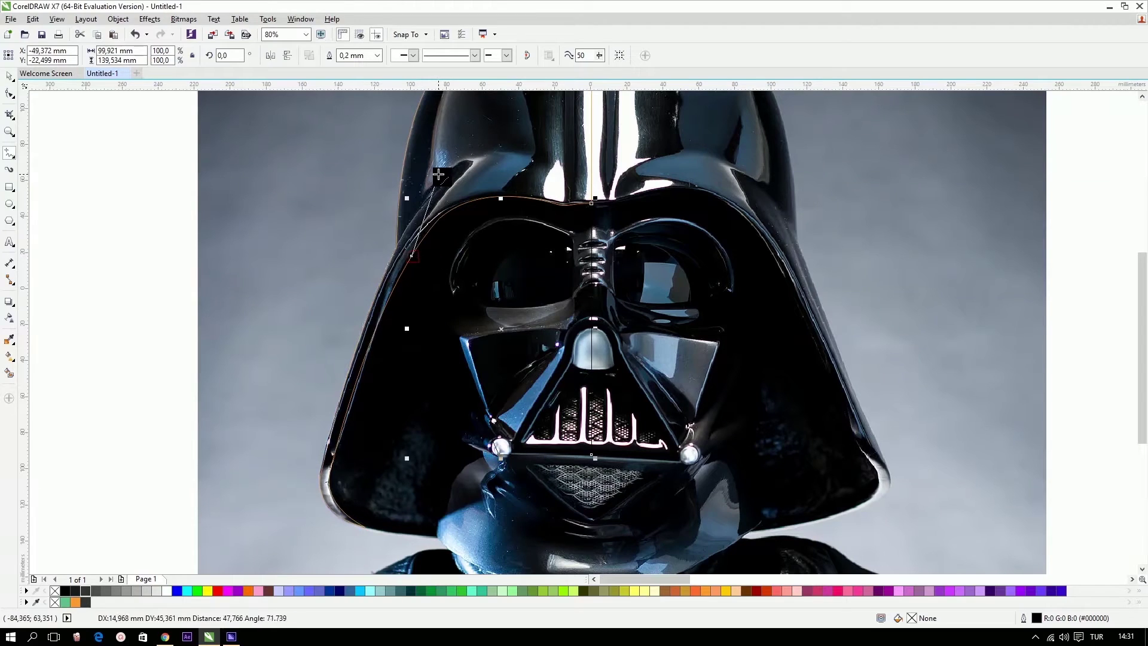
left_click(523, 139)
left_click(591, 204)
key("space")
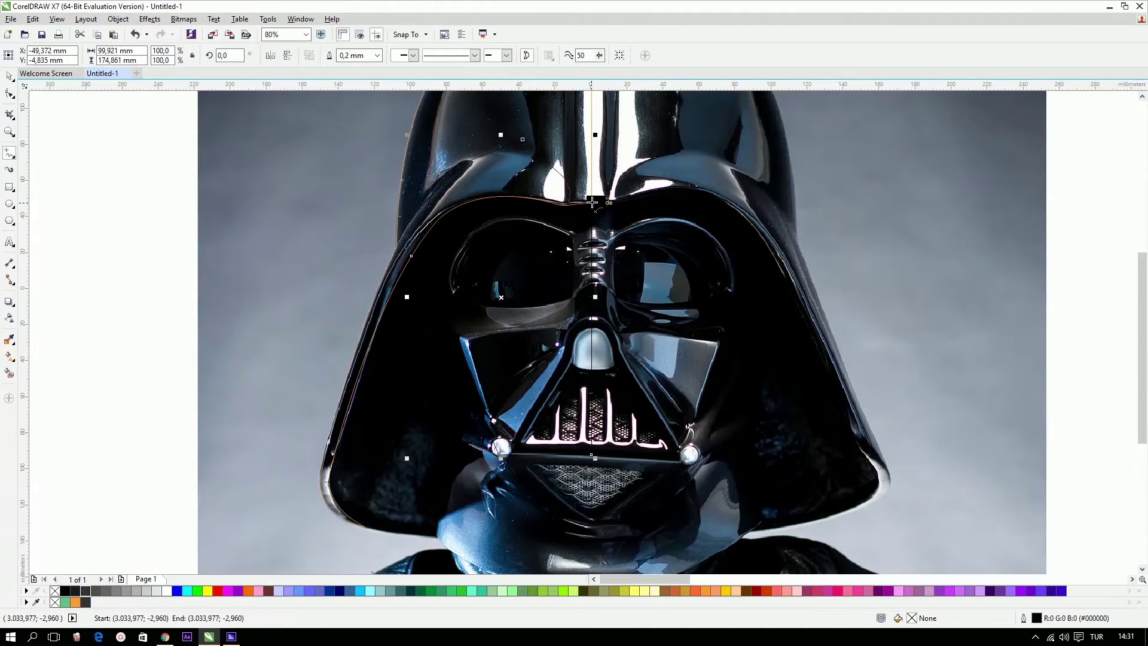
right_click(809, 591)
left_click(700, 349)
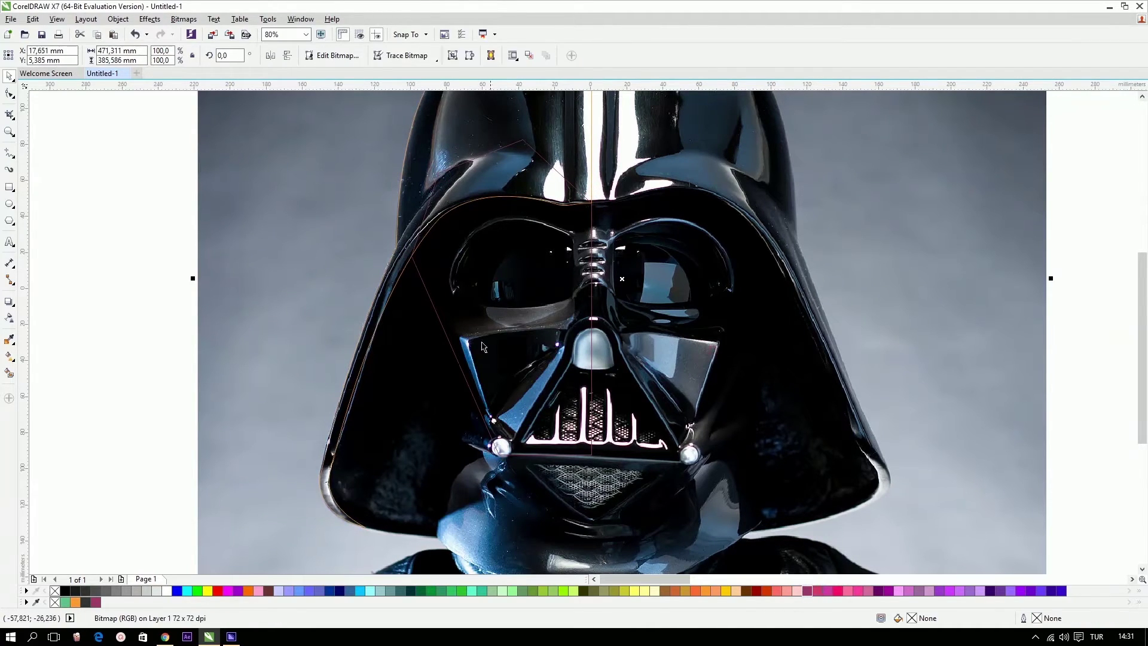
Convert all segments of the plum face shape to curves and bow its cheek side slightly outward.
double_click(591, 342)
left_click_drag(353, 127, 711, 532)
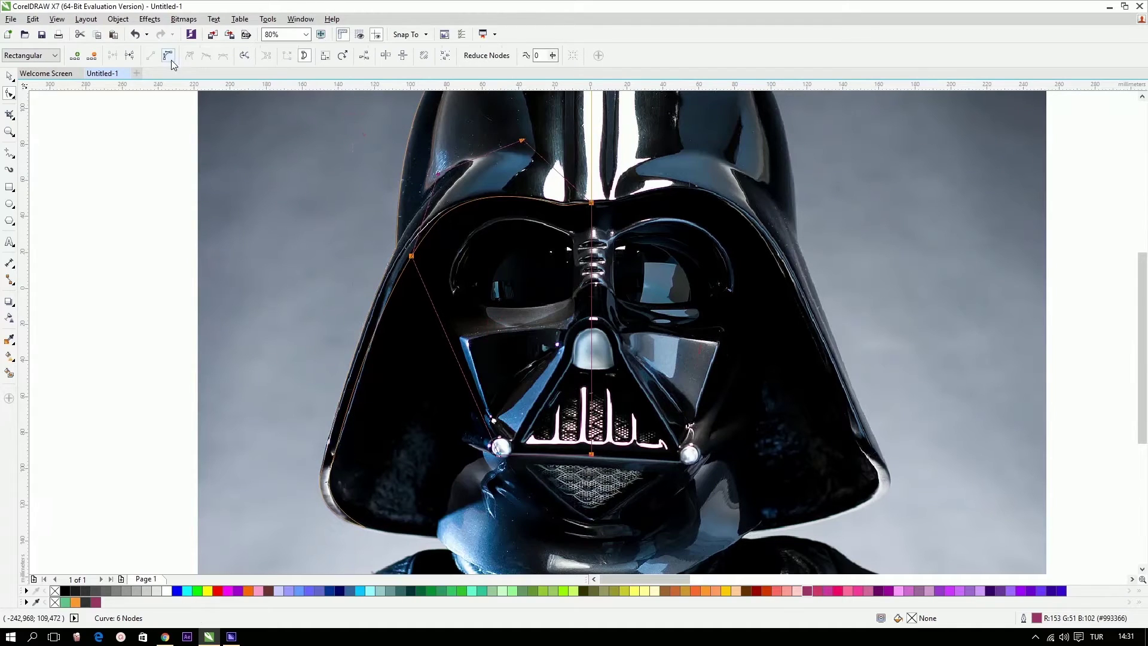
left_click(168, 55)
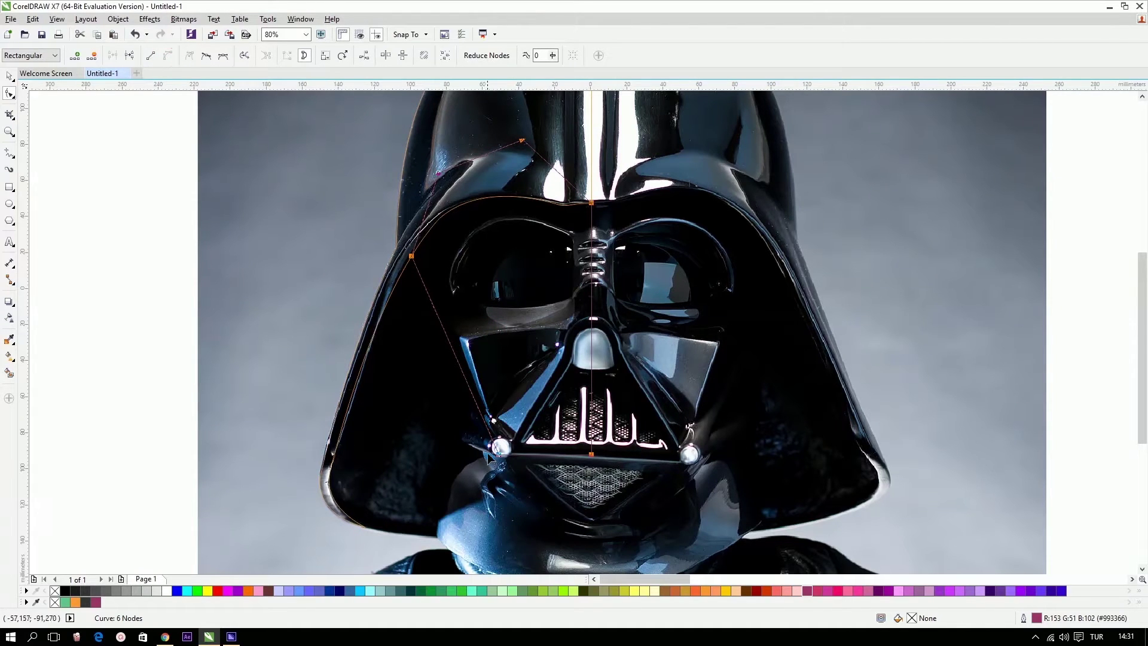
left_click_drag(461, 369, 452, 371)
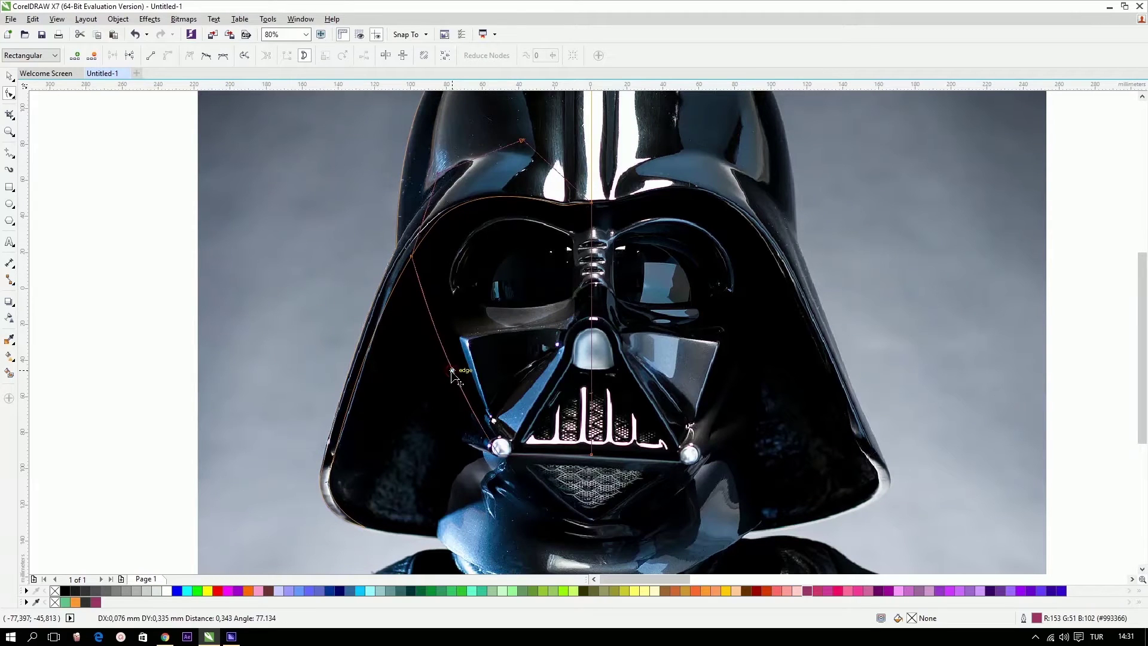
key("space")
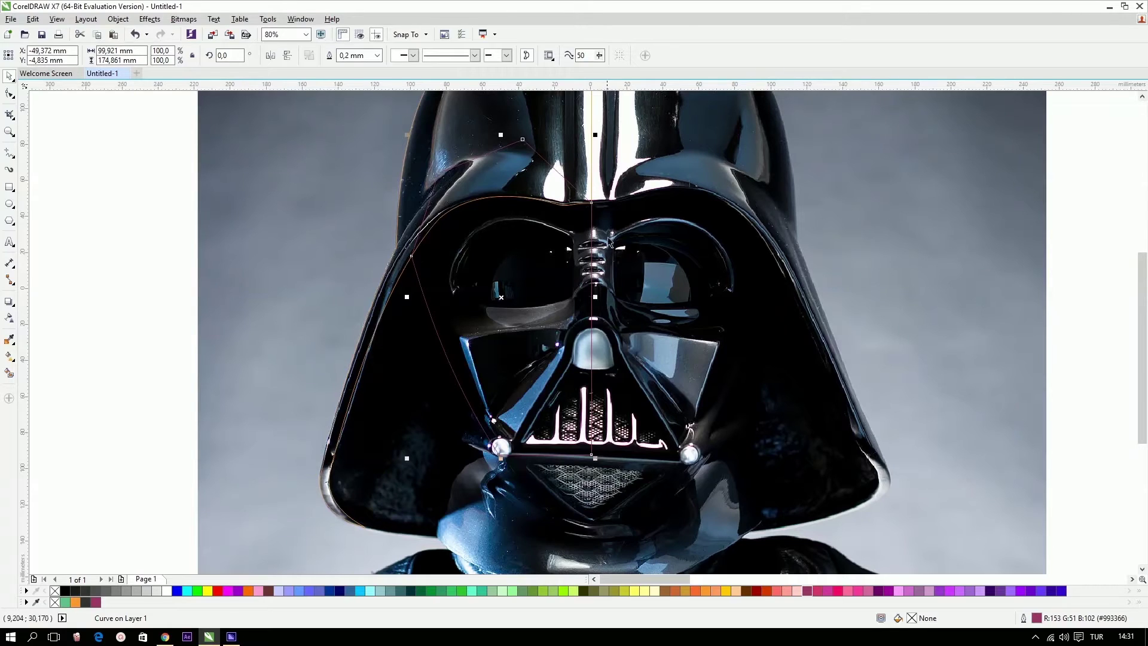
left_click(452, 124)
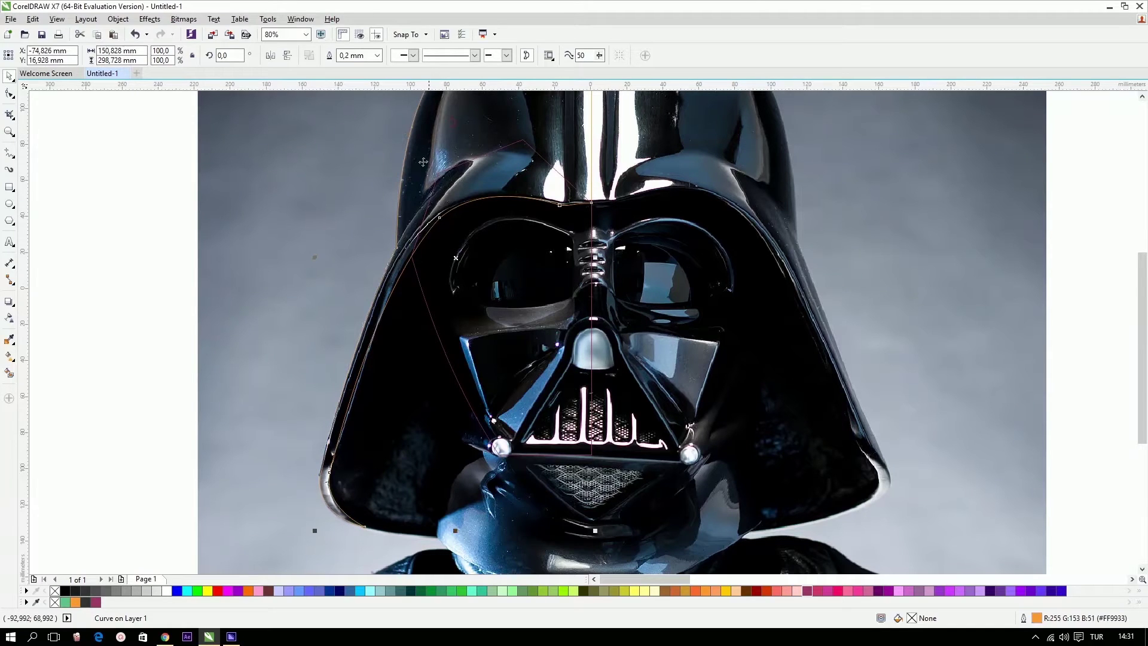
left_click(544, 241)
left_click(583, 147, "shift")
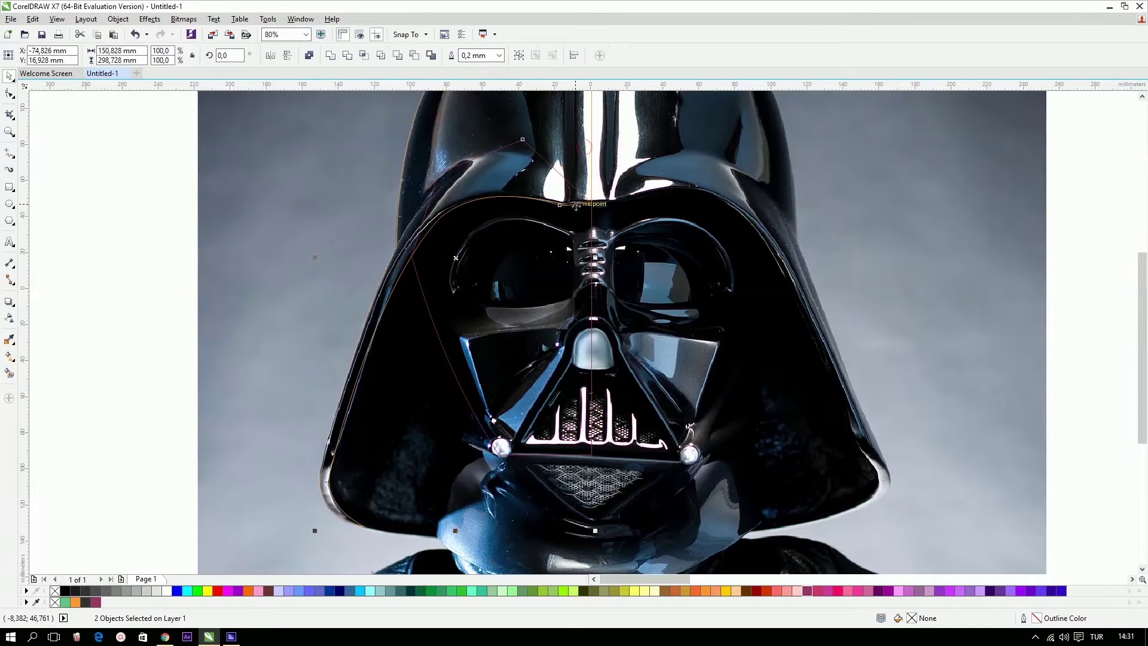
left_click_drag(578, 204, 125, 206)
key("ctrl+z")
left_click(154, 263)
Trim the plum face shape with the helmet outline so its upper edge follows the inner rim and brow.
left_click(534, 115)
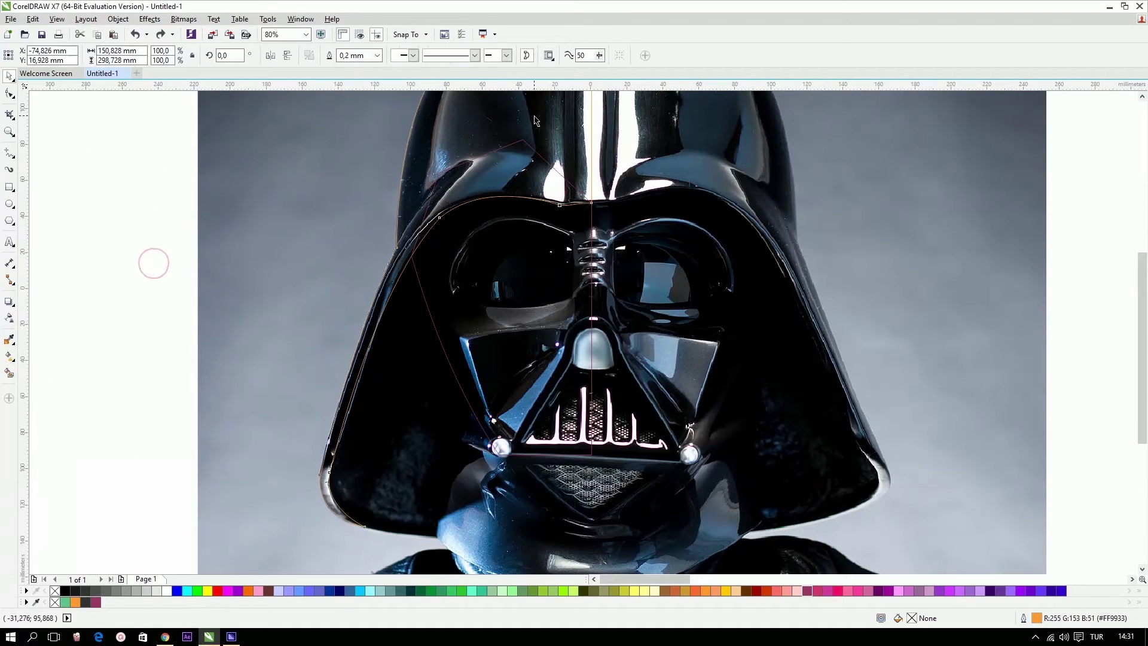
left_click(498, 238, "shift")
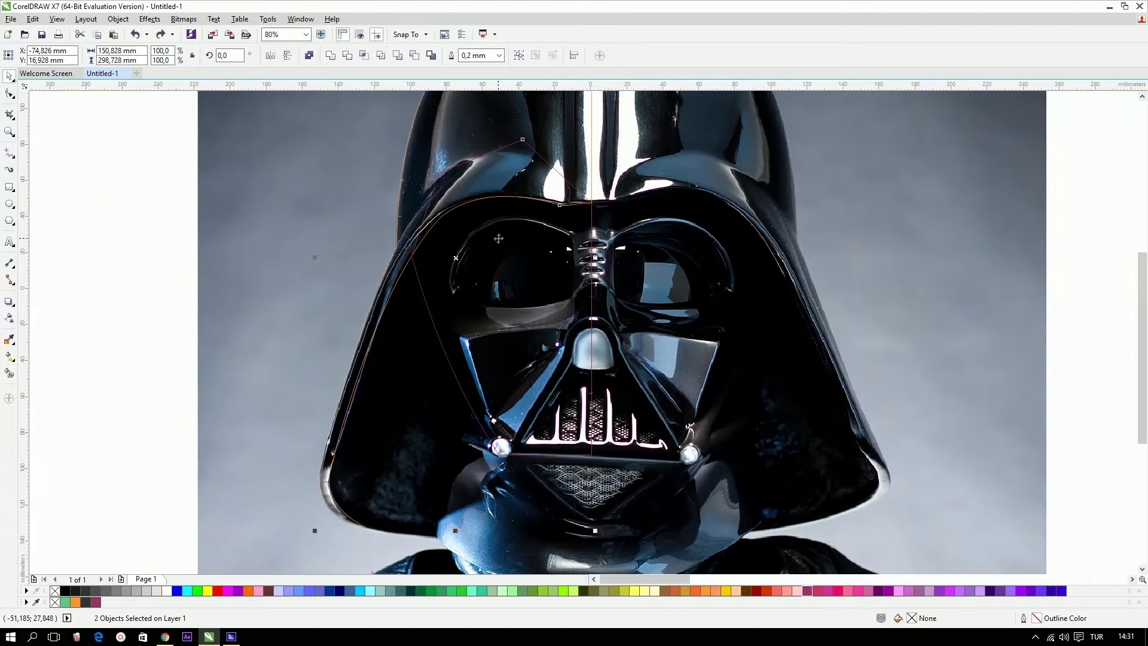
left_click(350, 55)
left_click(128, 324)
Move the helmet outline and trimmed face shape beside the photo to check how they fit, and undo the move.
left_click(565, 266)
left_click(547, 169, "shift")
left_click_drag(571, 183, 159, 200)
scroll(160, 200, "down", 2)
left_click(130, 421)
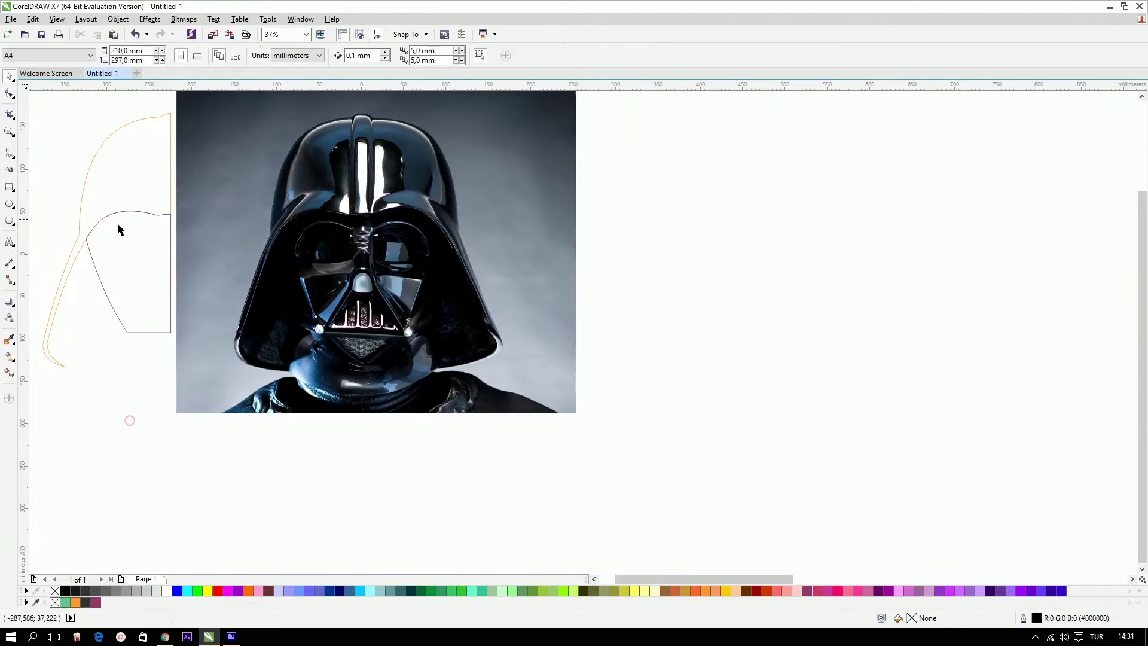
key("ctrl+z")
left_click(132, 419)
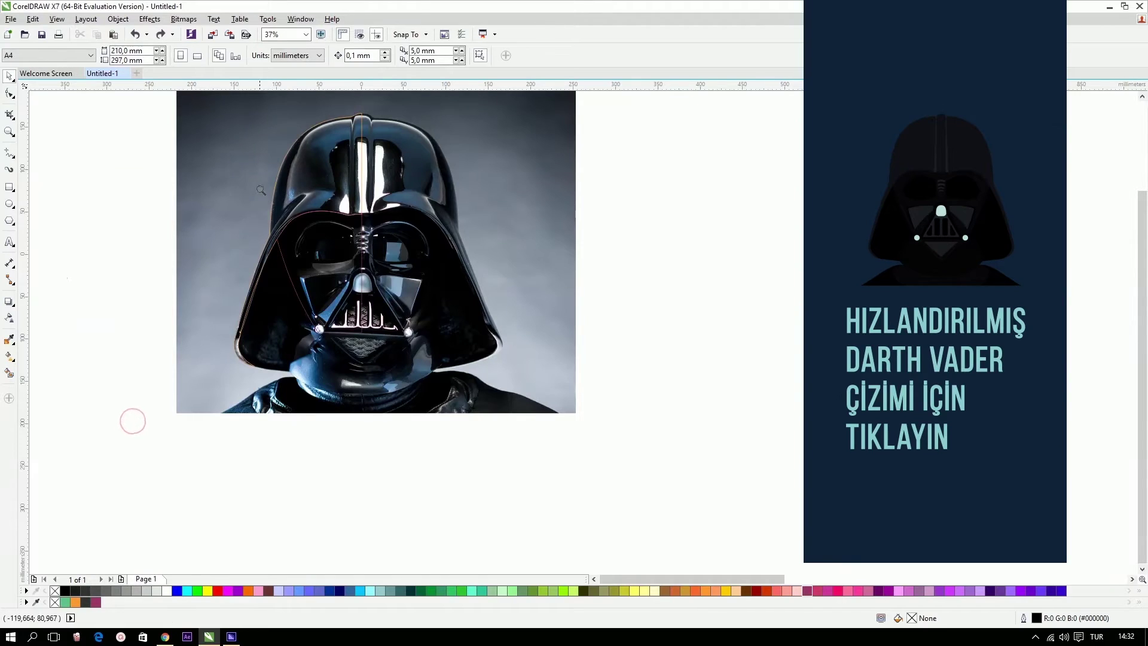
Draw a closed four-cornered eye outline about 67 by 35 mm from the inner brow corner, down beside the nose bridge and out to the socket's outer edge.
scroll(249, 234, "up", 3)
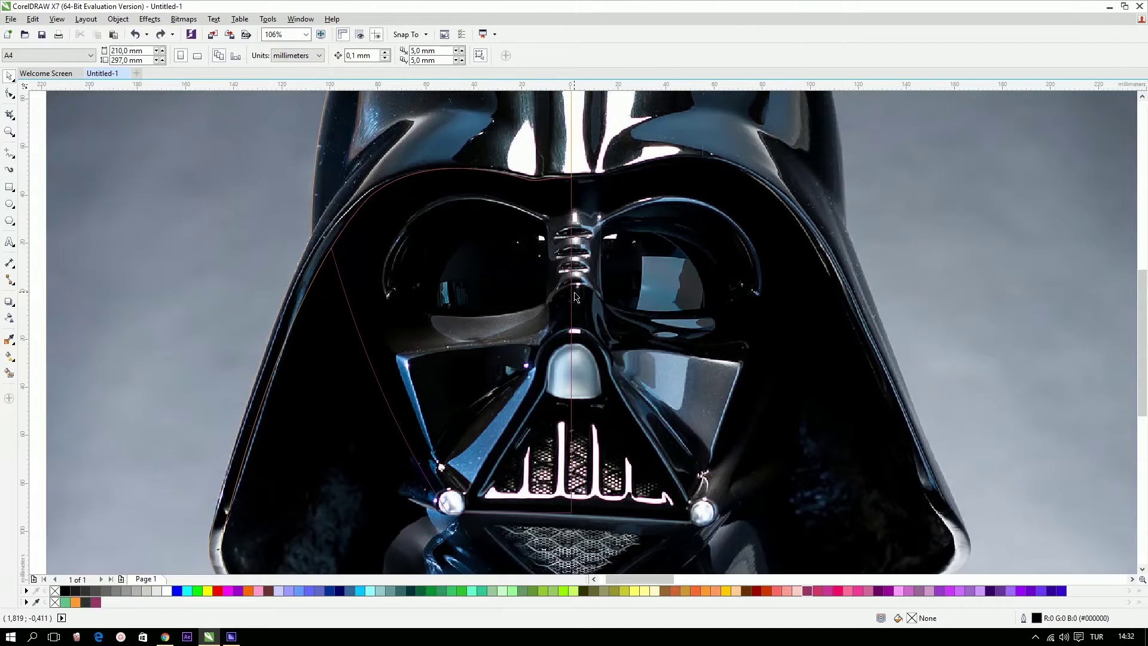
left_click(9, 154)
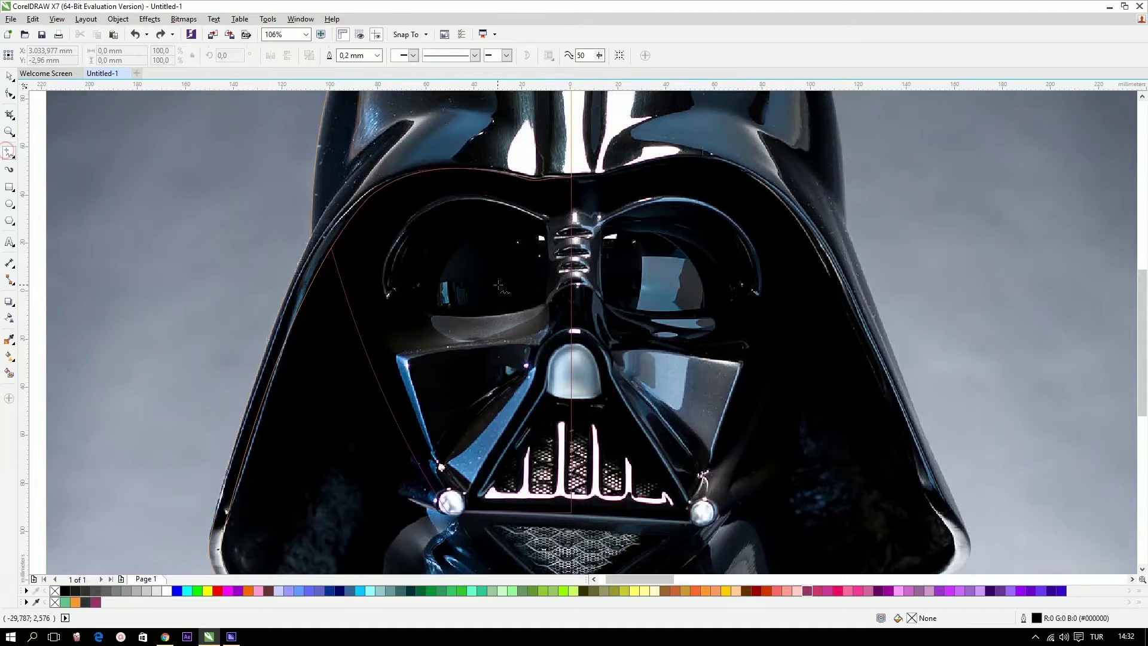
left_click(545, 218)
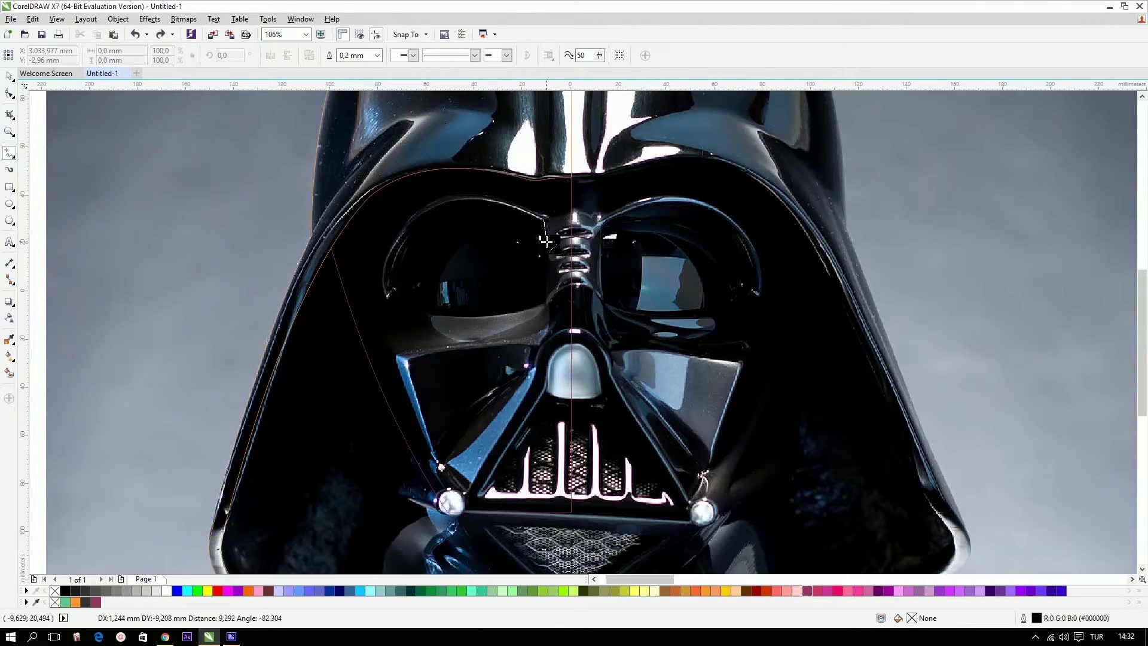
left_click(546, 241)
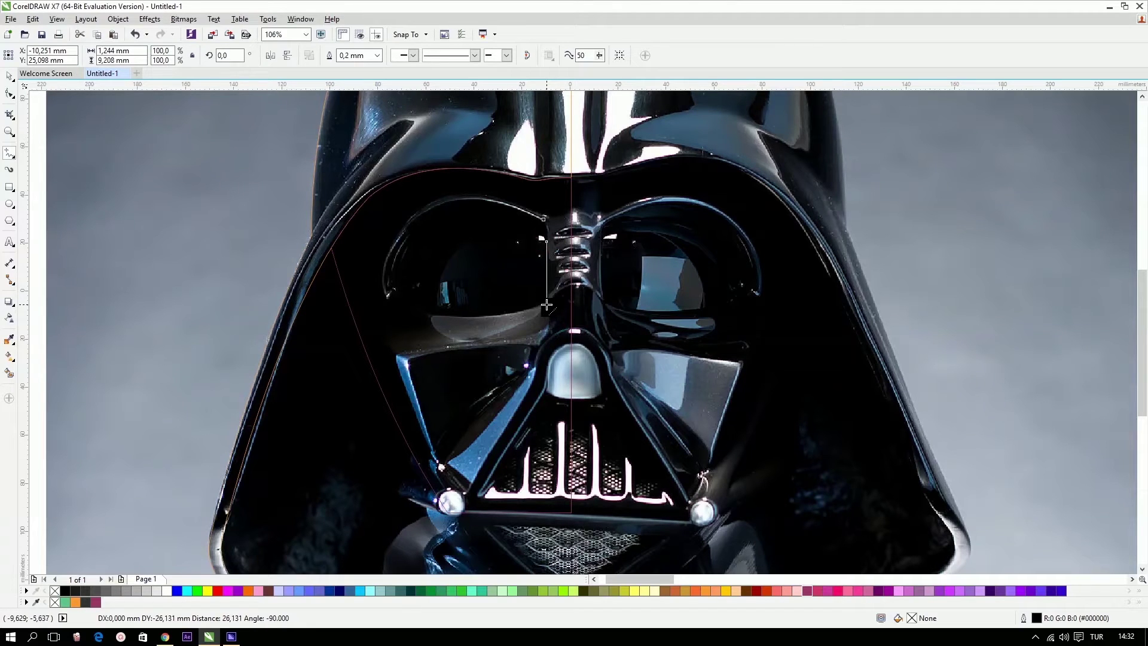
left_click(546, 307)
left_click(400, 303)
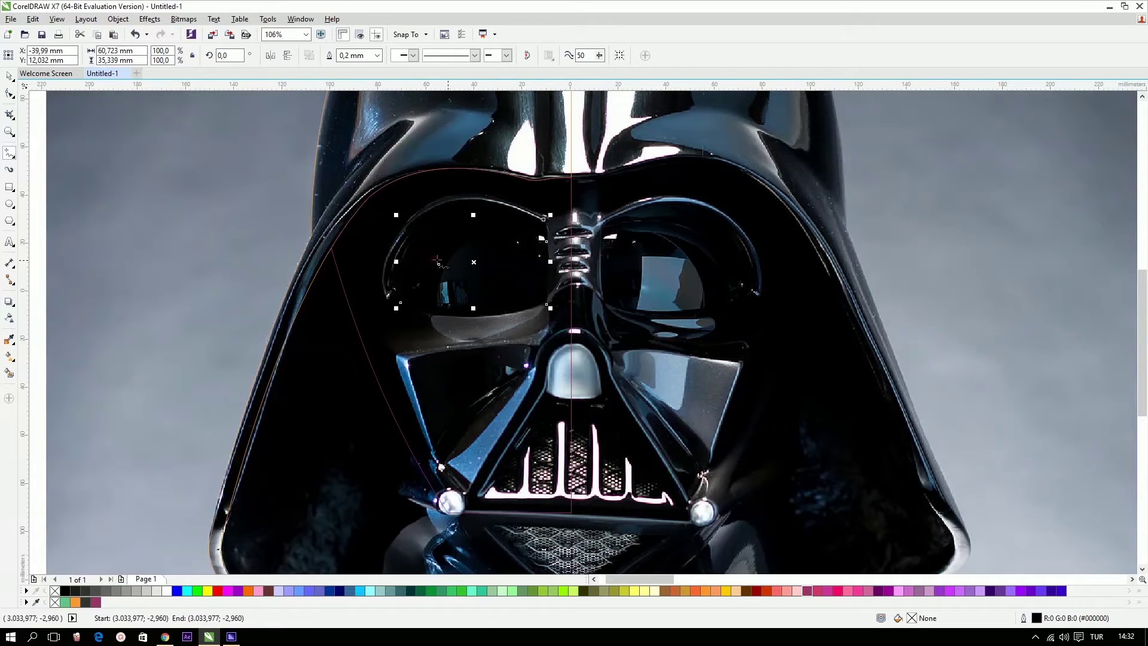
key("ctrl+z")
left_click(549, 306)
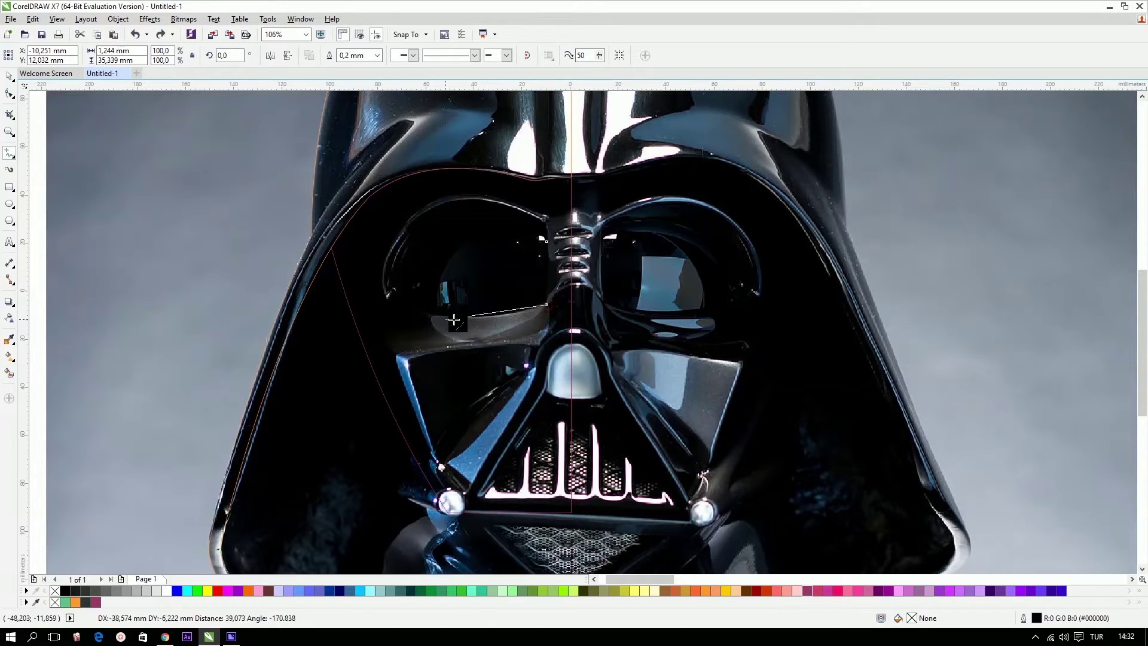
double_click(385, 263)
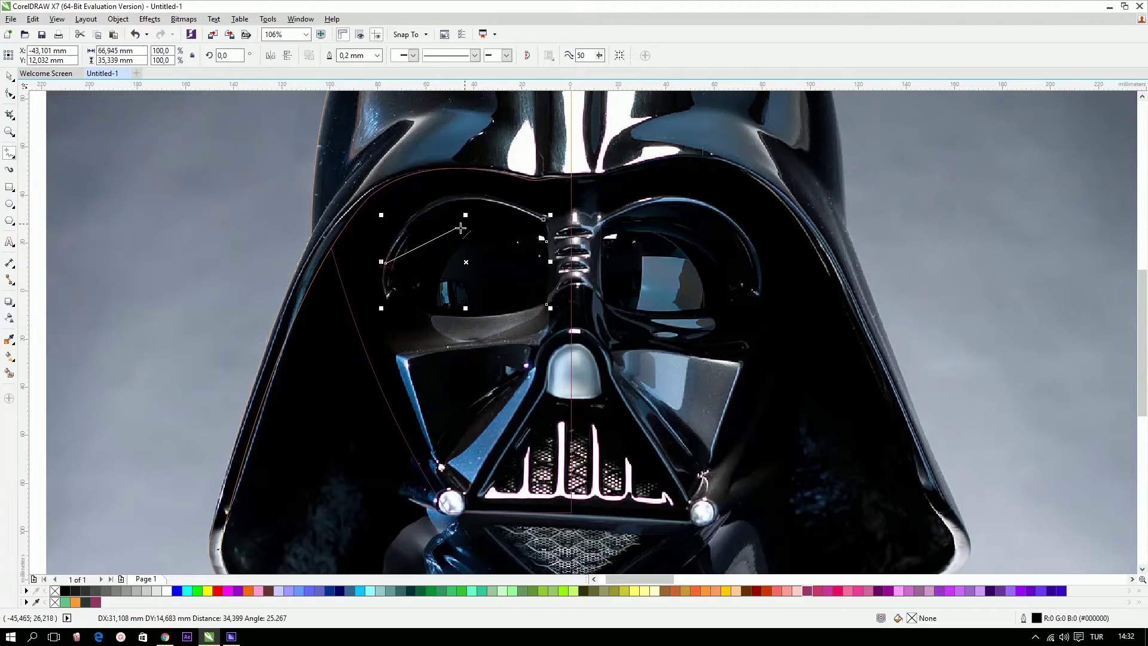
left_click(544, 219)
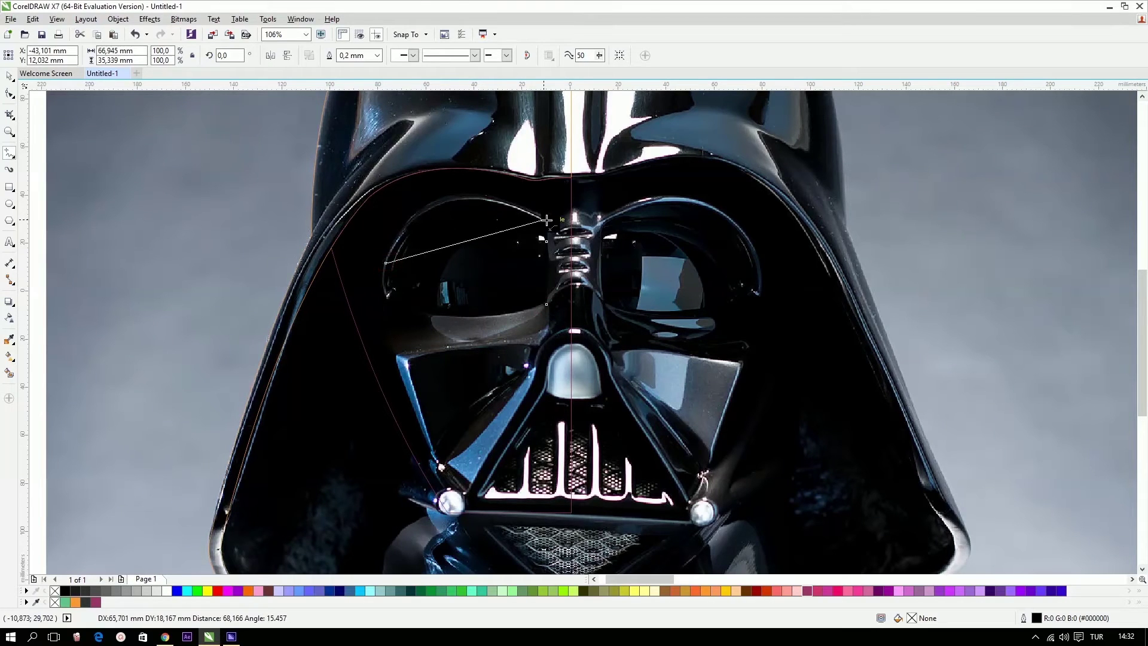
Convert the eye outline's segments to curves and set its outline colour to yellow.
left_click(10, 97)
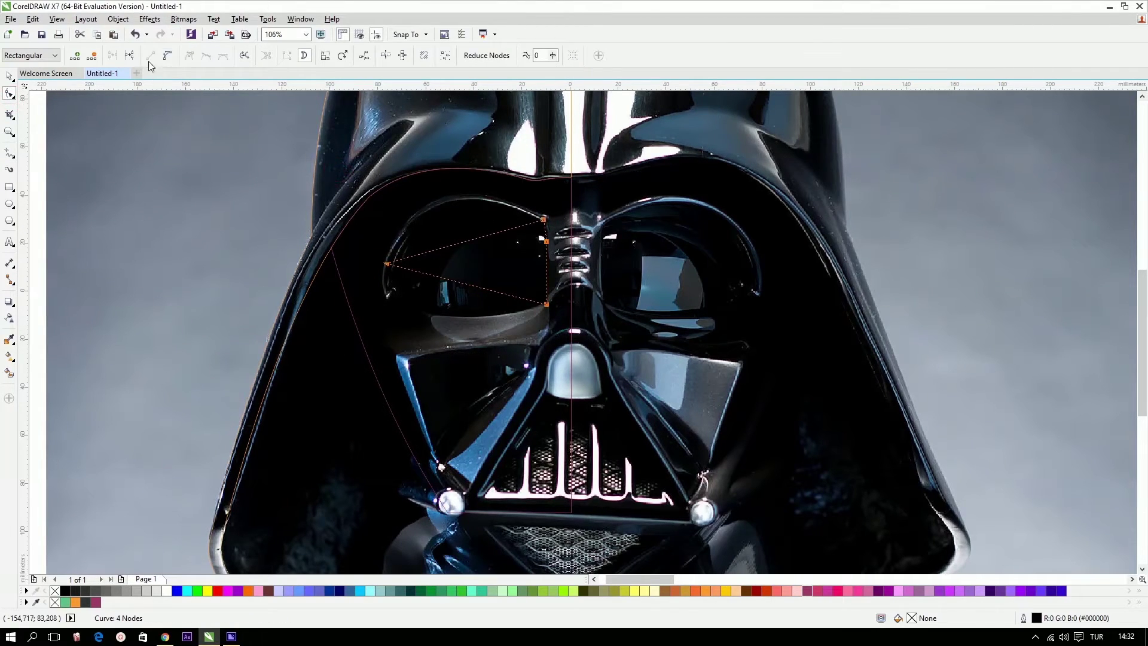
left_click(167, 55)
right_click(725, 591)
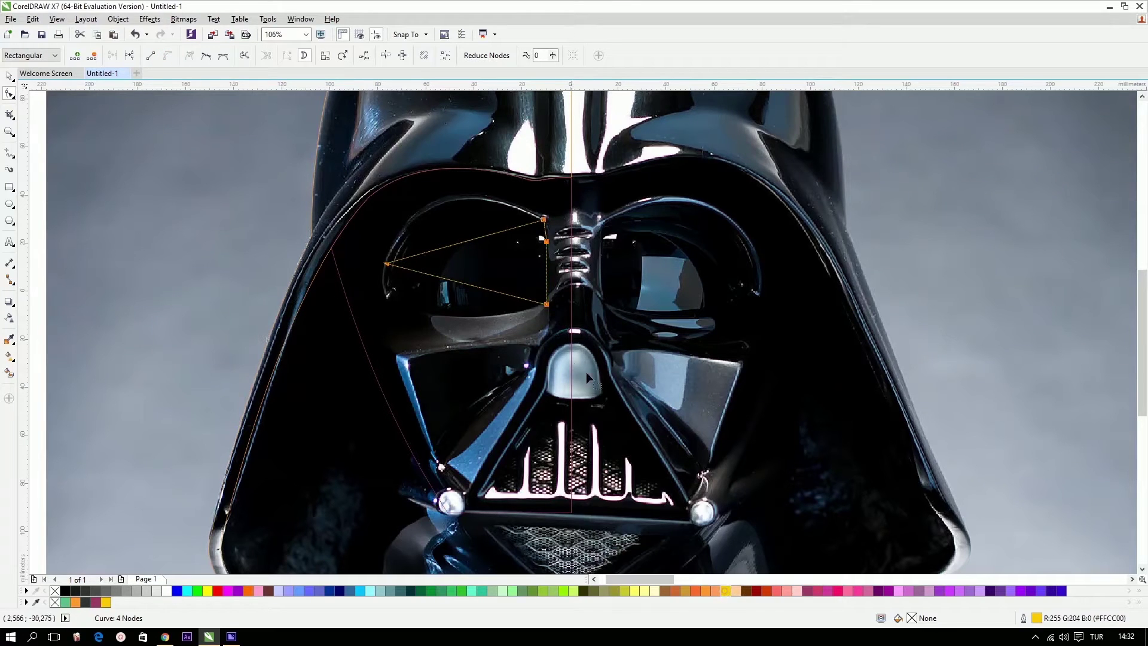
Bend the yellow eye outline's lower and upper edges into curves that follow the eye socket's rim.
left_click_drag(465, 286, 437, 321)
left_click_drag(452, 250, 442, 213)
left_click_drag(513, 190, 553, 226)
left_click_drag(465, 203, 466, 181)
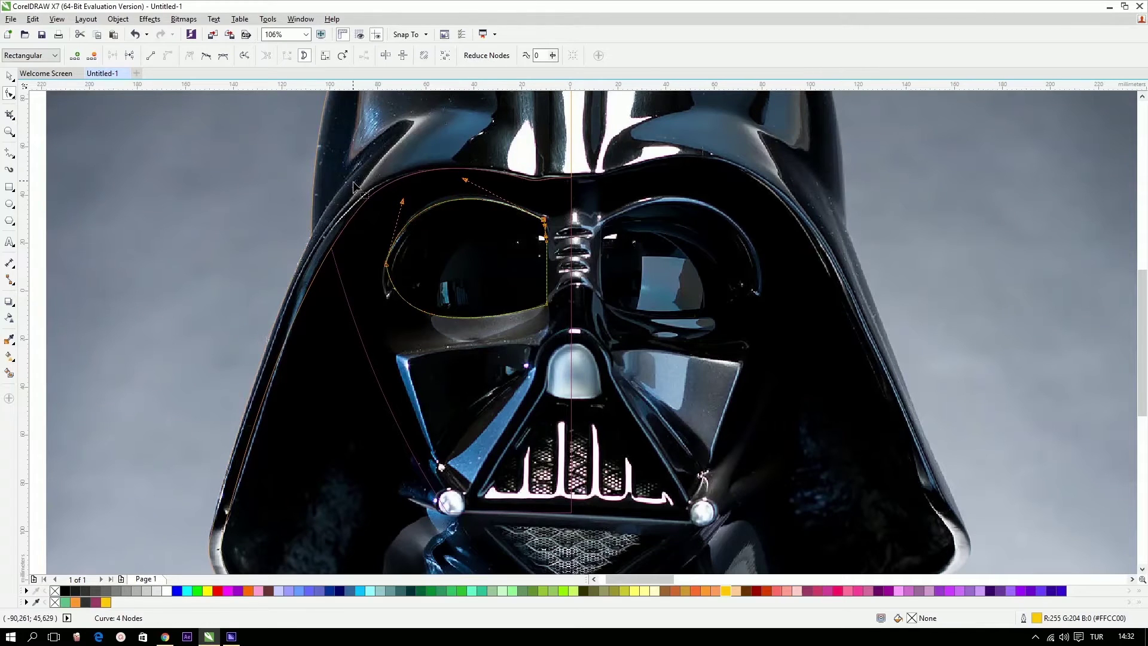
scroll(485, 216, "up", 3)
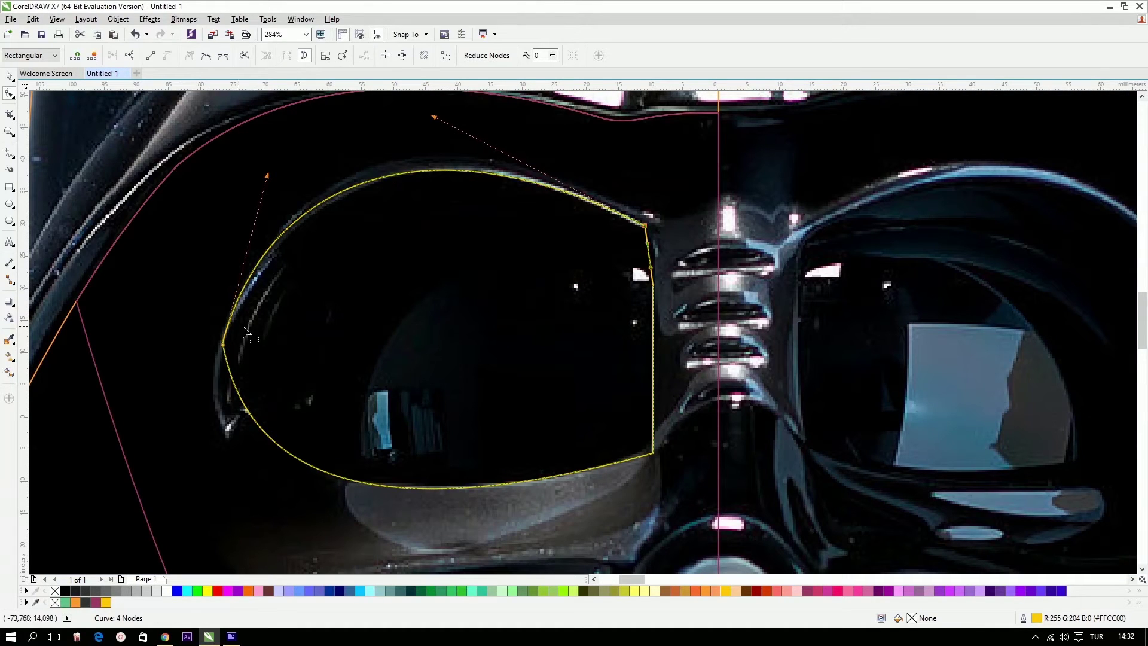
scroll(254, 362, "down", 2)
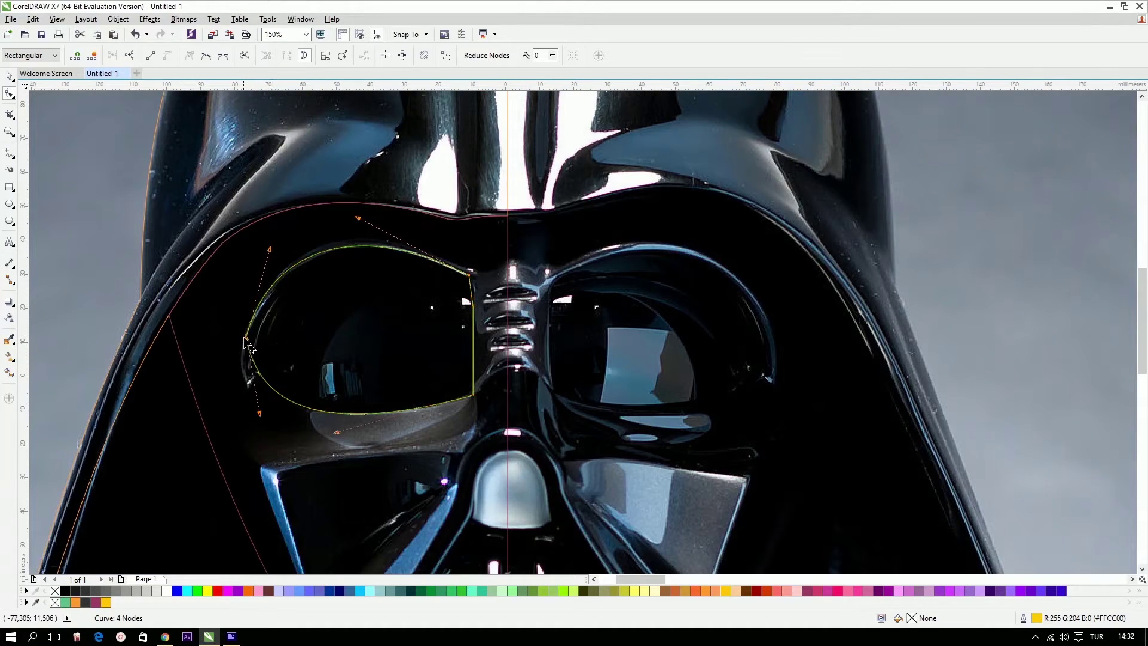
Round the eye outline's outer end by adjusting the outer node's curve handles to match the socket's edge.
left_click_drag(245, 339, 328, 341)
key("ctrl+z")
left_click_drag(261, 412, 224, 417)
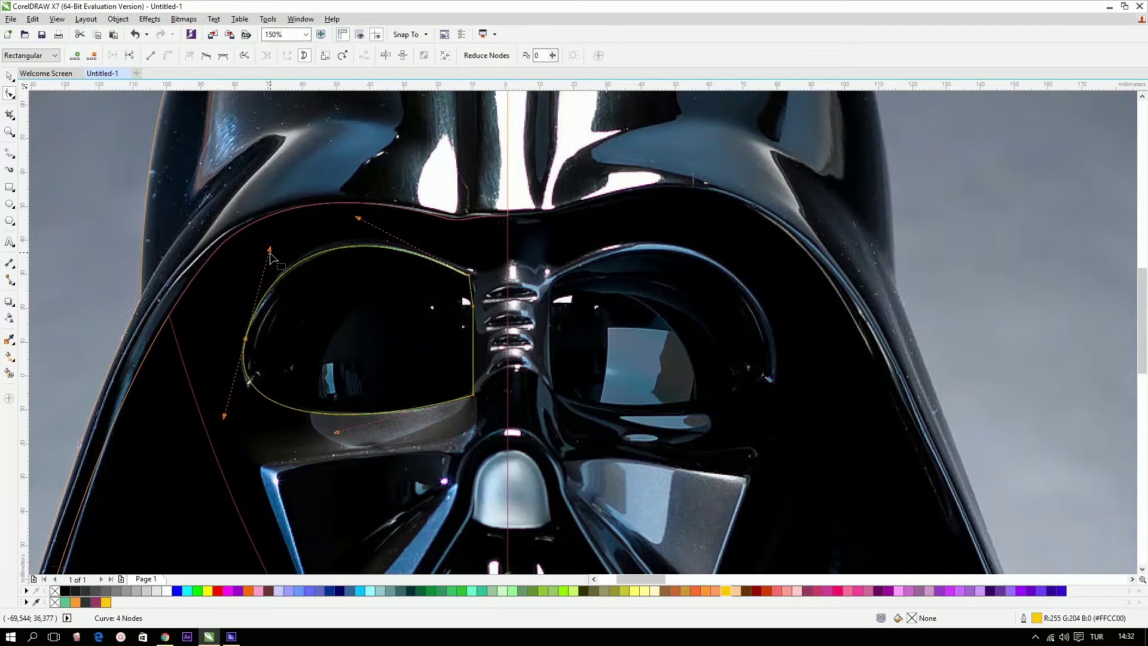
left_click_drag(270, 254, 278, 252)
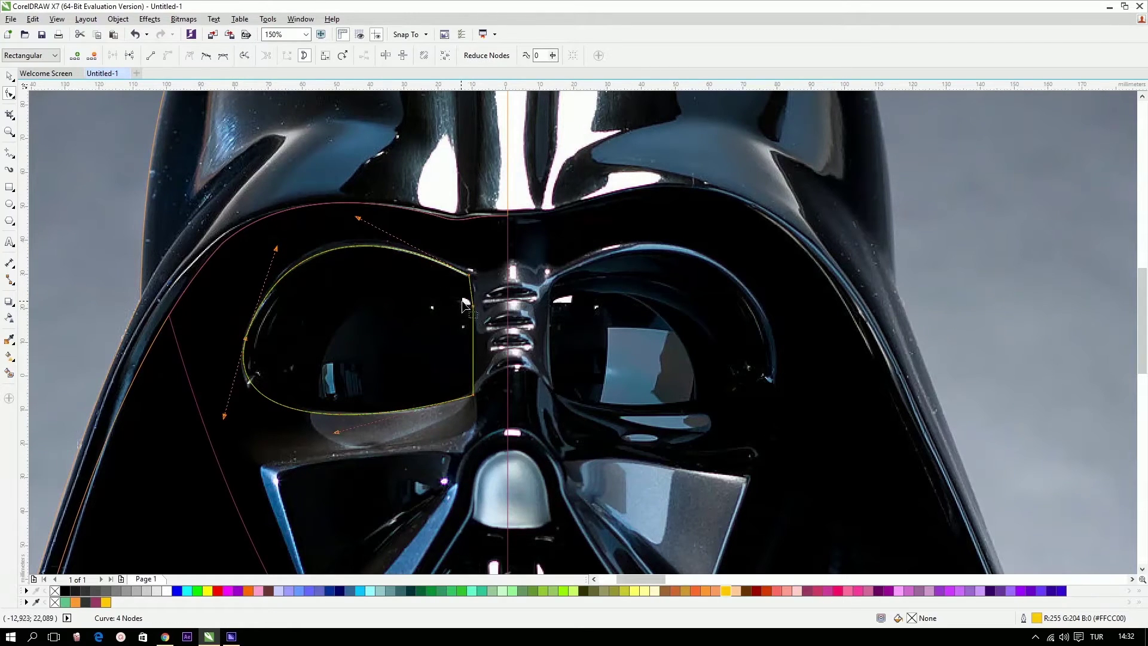
Try to bow the eye outline's inner edge toward the nose bridge and round its lower inner corner.
scroll(473, 293, "up", 2)
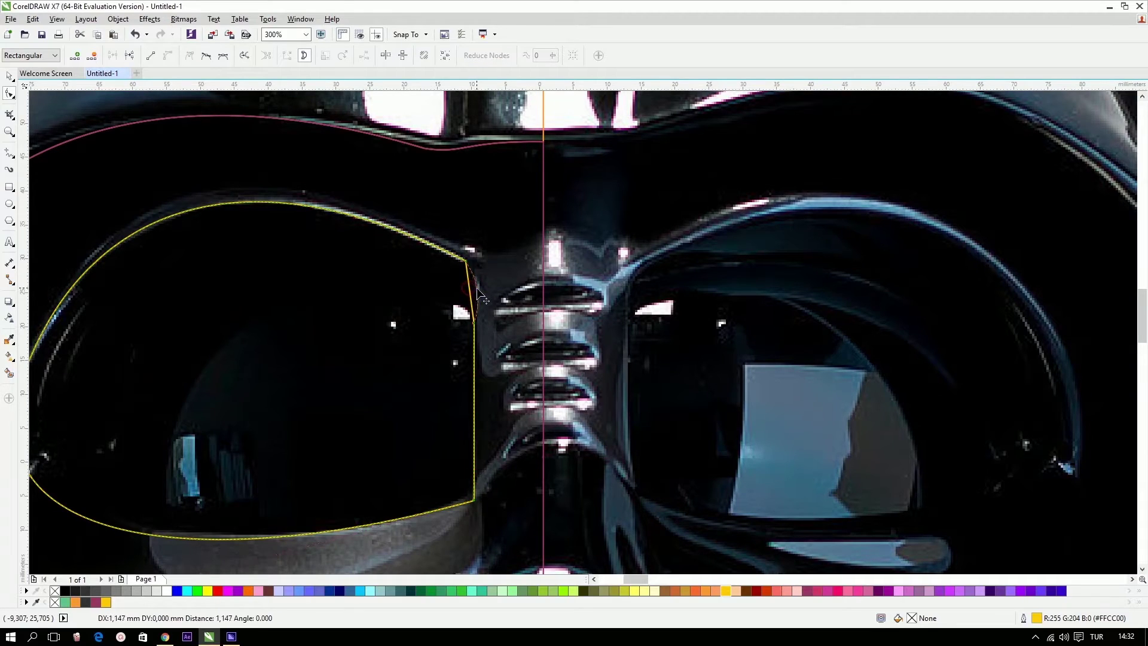
left_click(473, 323)
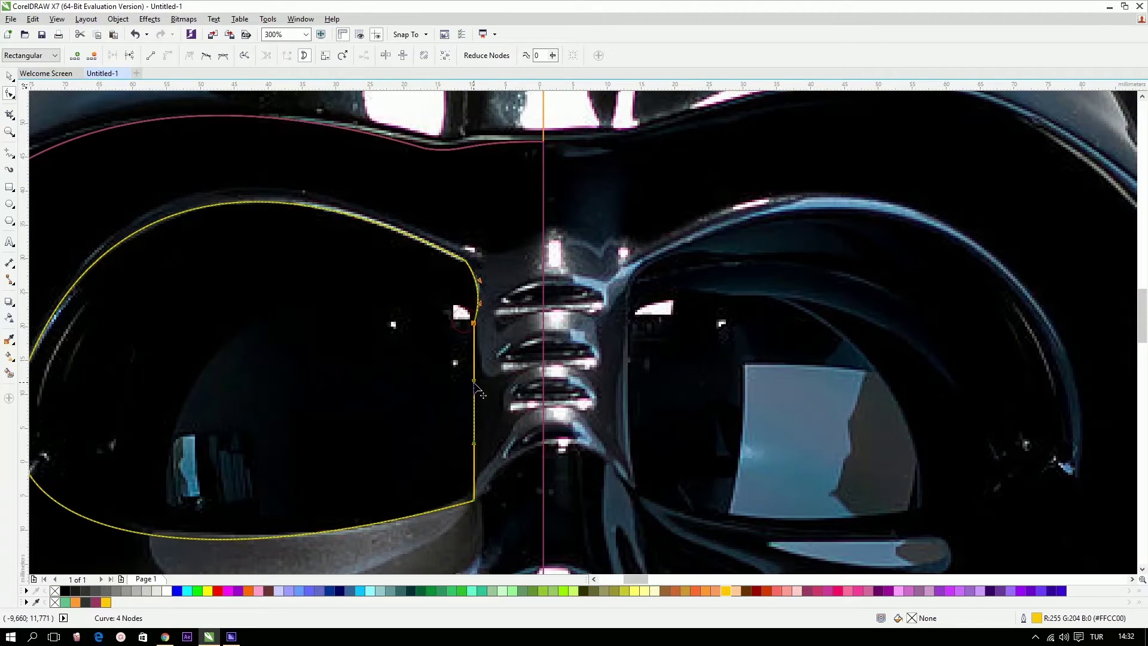
left_click_drag(473, 382, 478, 410)
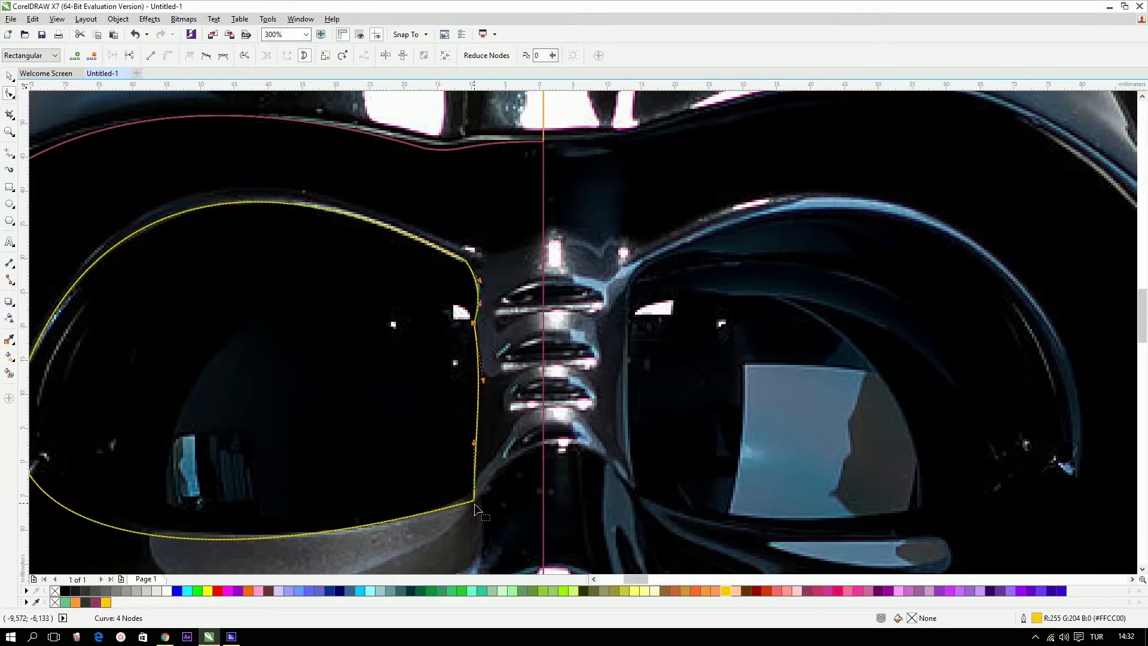
left_click_drag(475, 503, 457, 503)
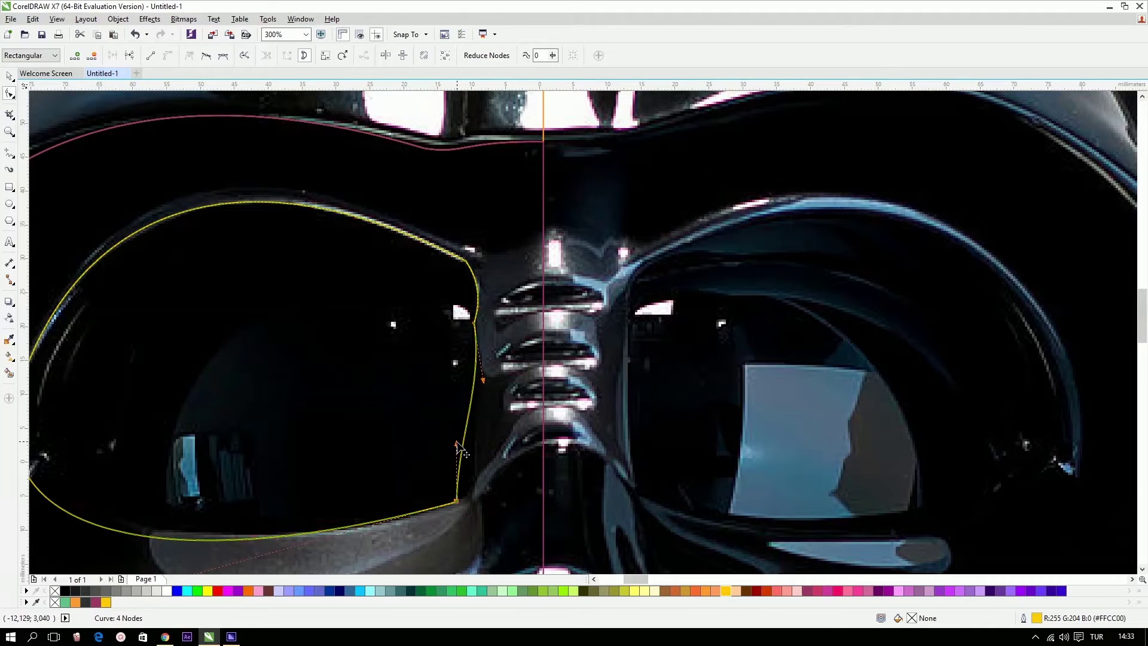
left_click_drag(459, 448, 484, 485)
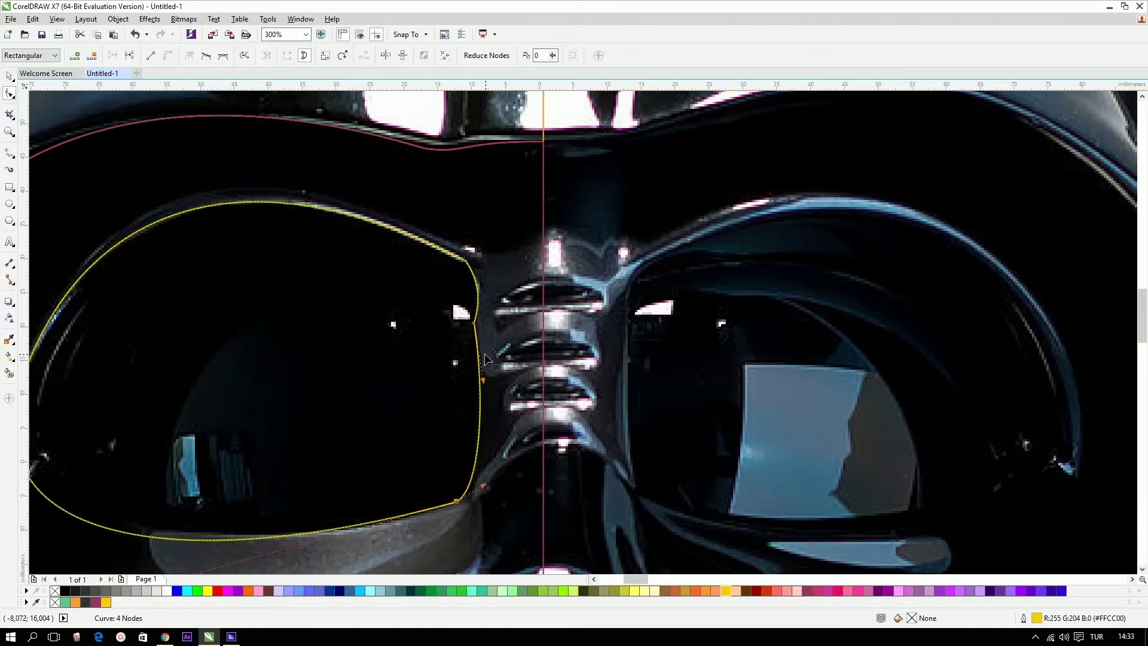
left_click_drag(483, 382, 479, 387)
scroll(405, 368, "down", 1)
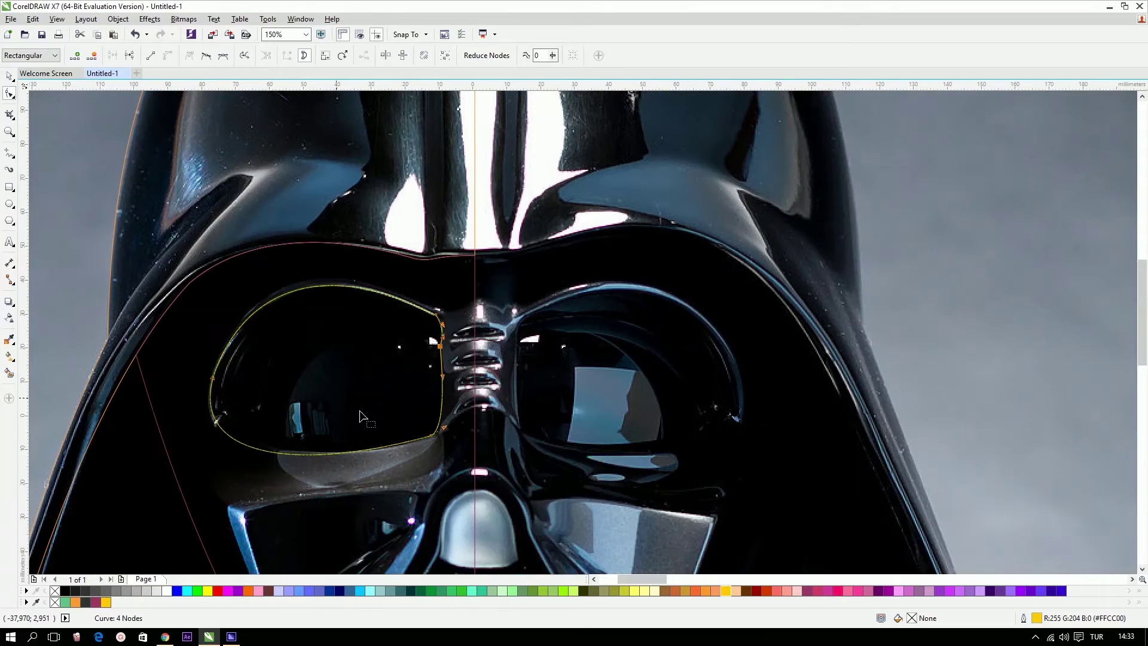
Move the eye outline aside to check its shape, then undo the move and the reshaping of its long inner edge.
key("space")
left_click_drag(425, 360, 321, 401)
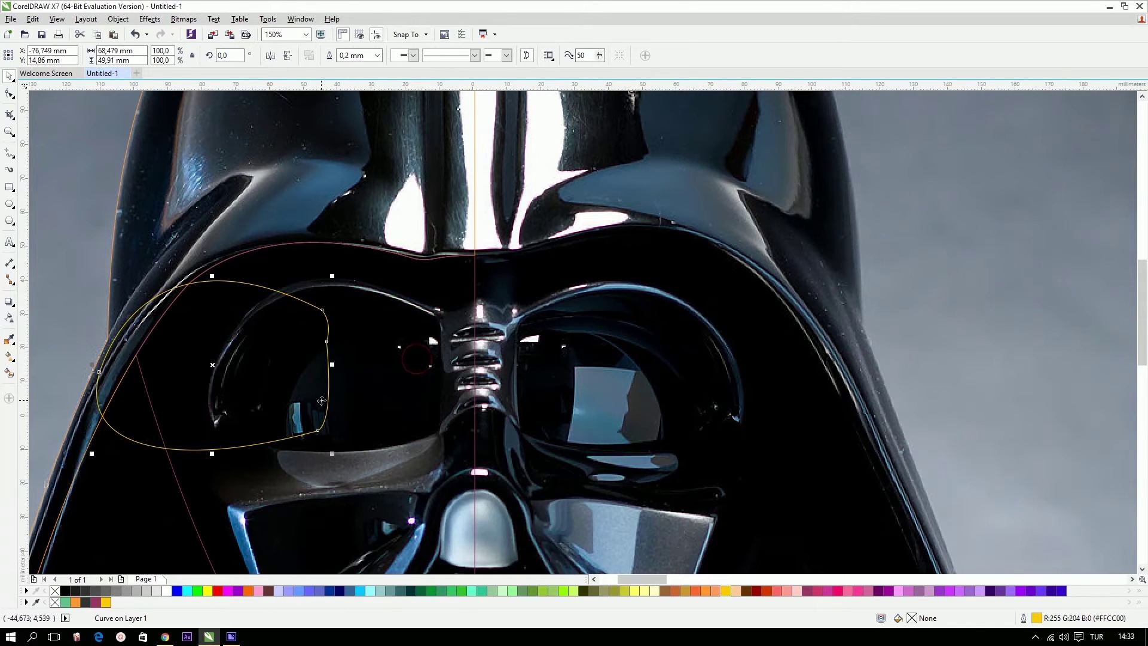
key("ctrl+z")
key("F10")
scroll(515, 256, "up", 3)
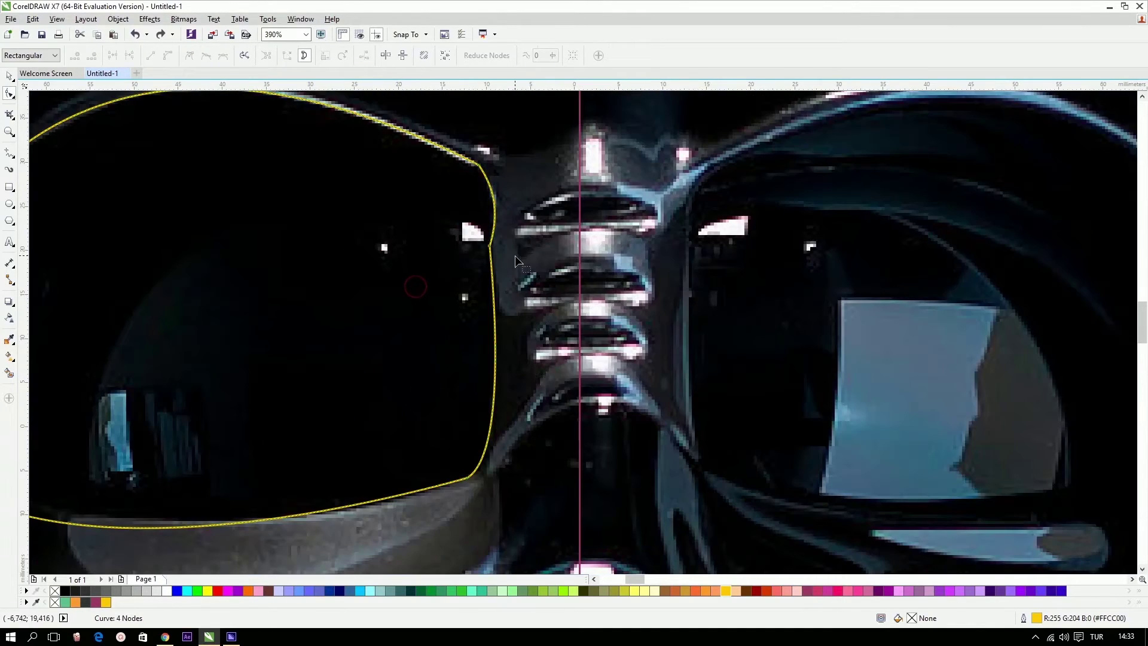
key("ctrl+z")
key("ctrl+z")
key("ctrl+z")
key("ctrl+z")
key("ctrl+z")
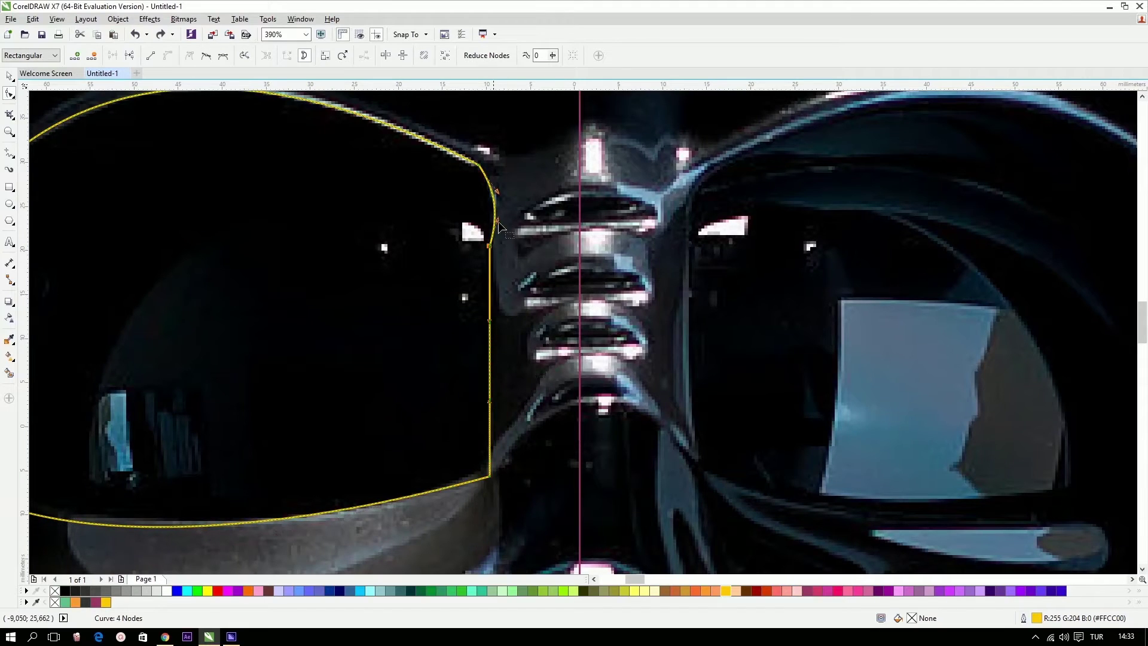
Round the eye outline's upper inner corner by moving its lower node up and adjusting the adjacent node and handles.
left_click_drag(498, 226, 490, 210)
left_click_drag(477, 164, 494, 190)
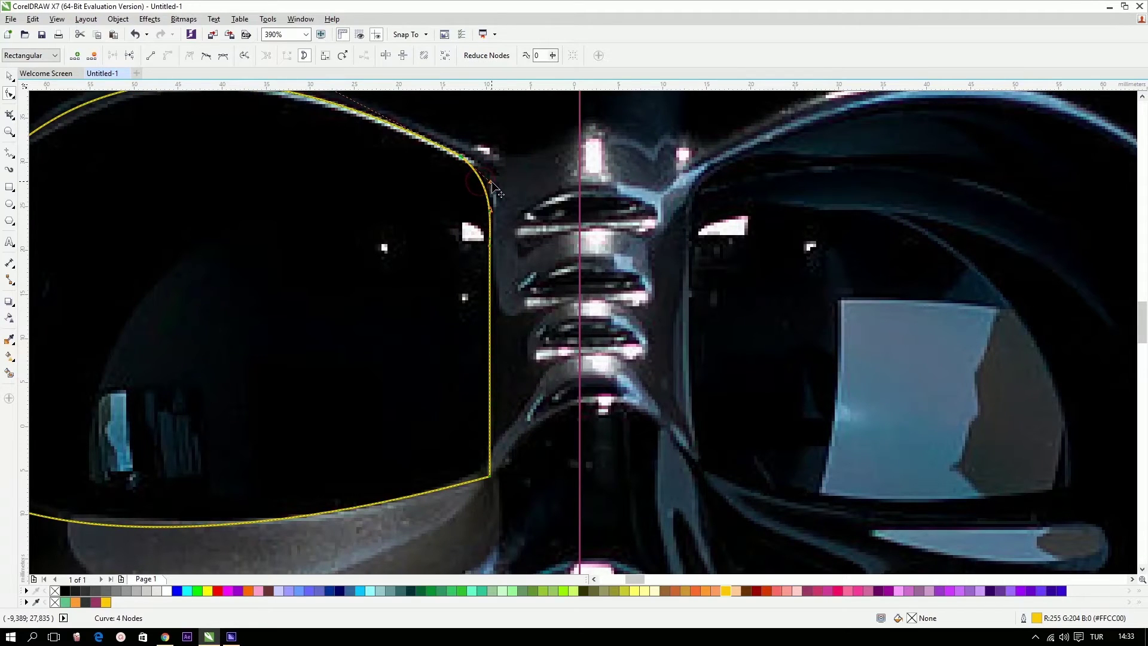
left_click_drag(463, 155, 468, 162)
scroll(469, 162, "down", 2)
key("space")
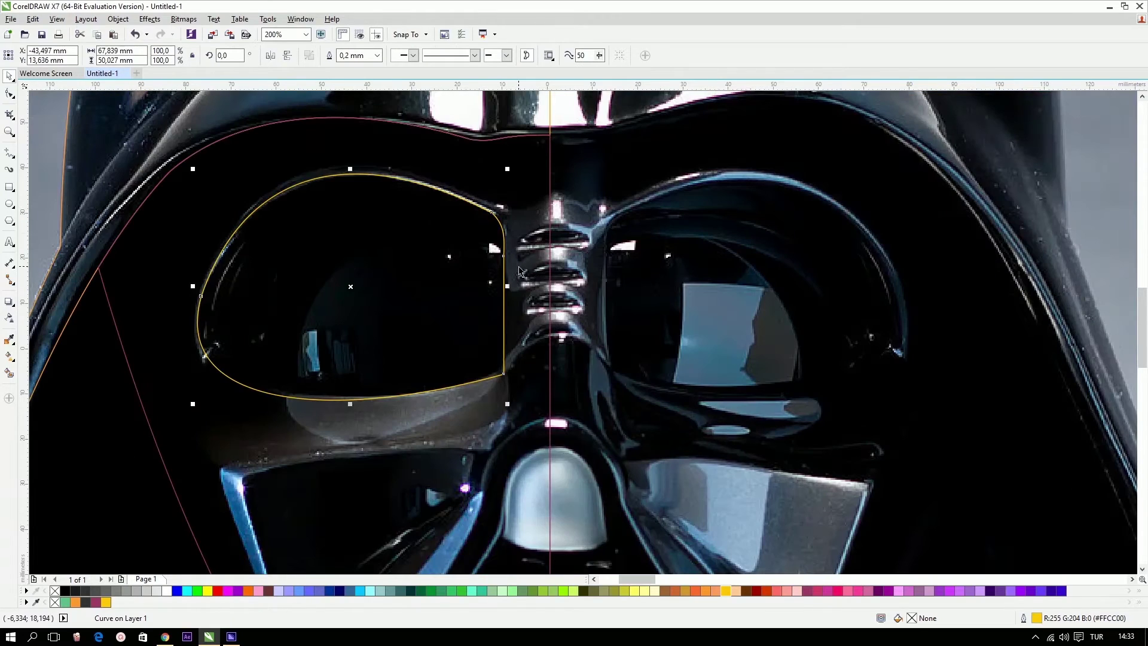
Fine-tune the eye outline's outer node and the handles of its upper and outer curves to fit the socket rim.
key("F10")
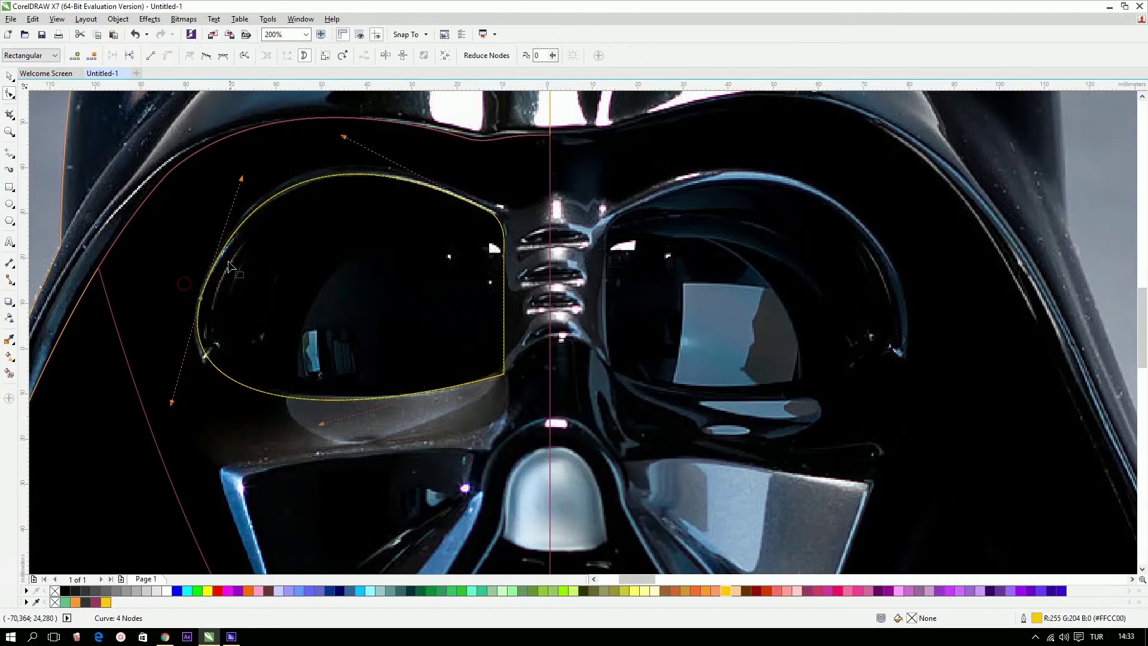
left_click_drag(247, 179, 247, 175)
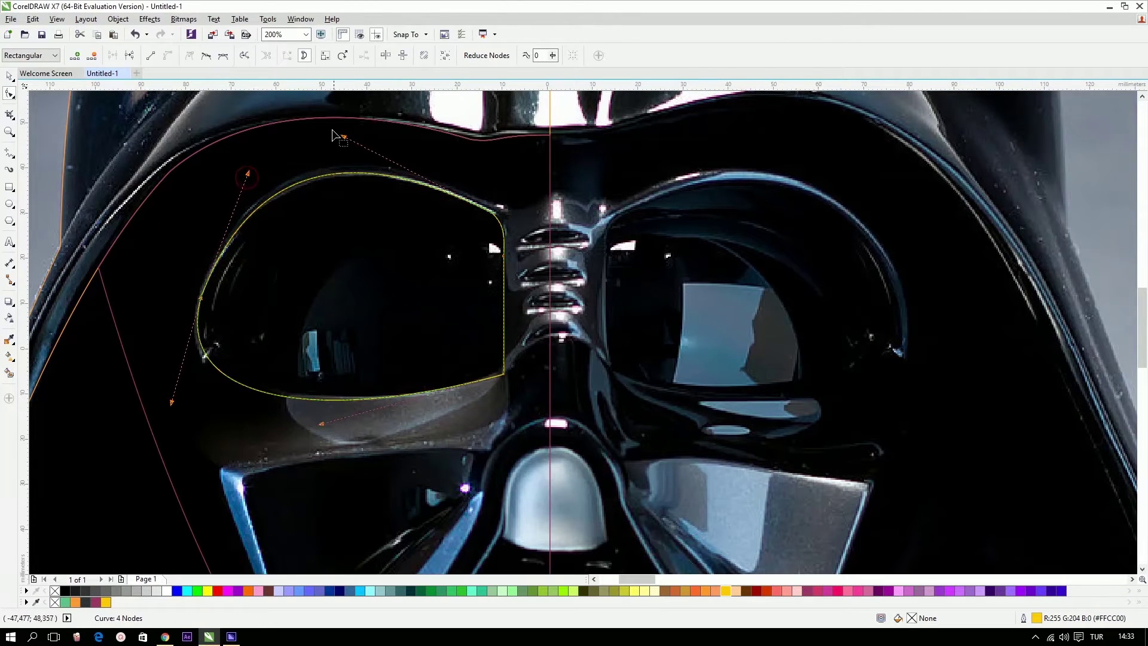
left_click(343, 135)
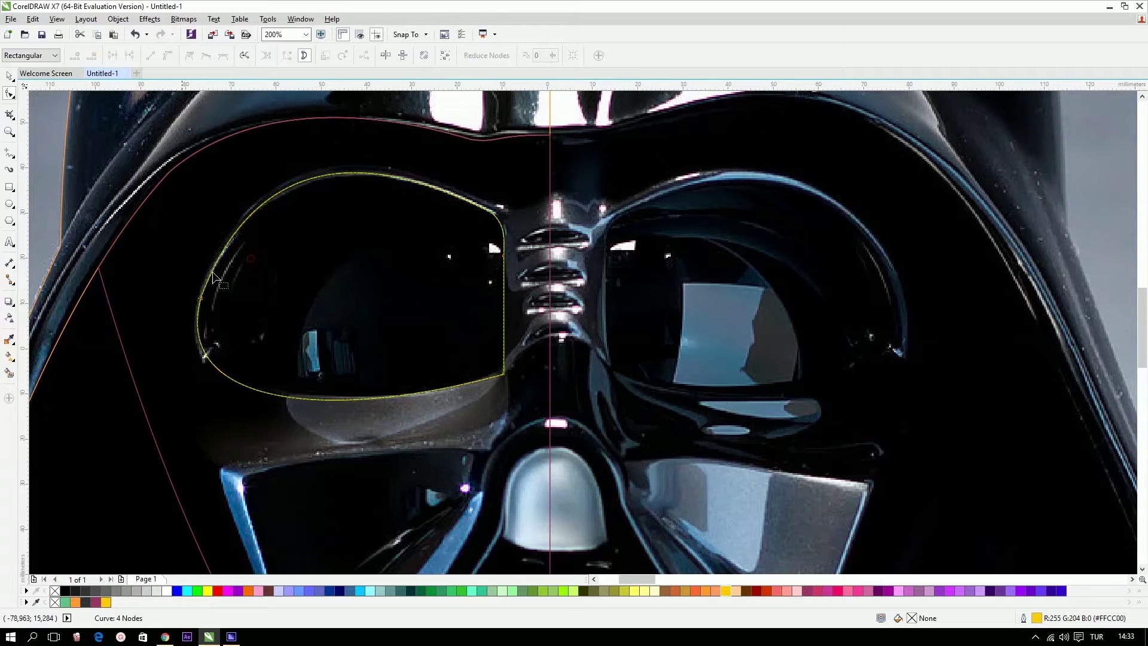
left_click_drag(201, 298, 200, 296)
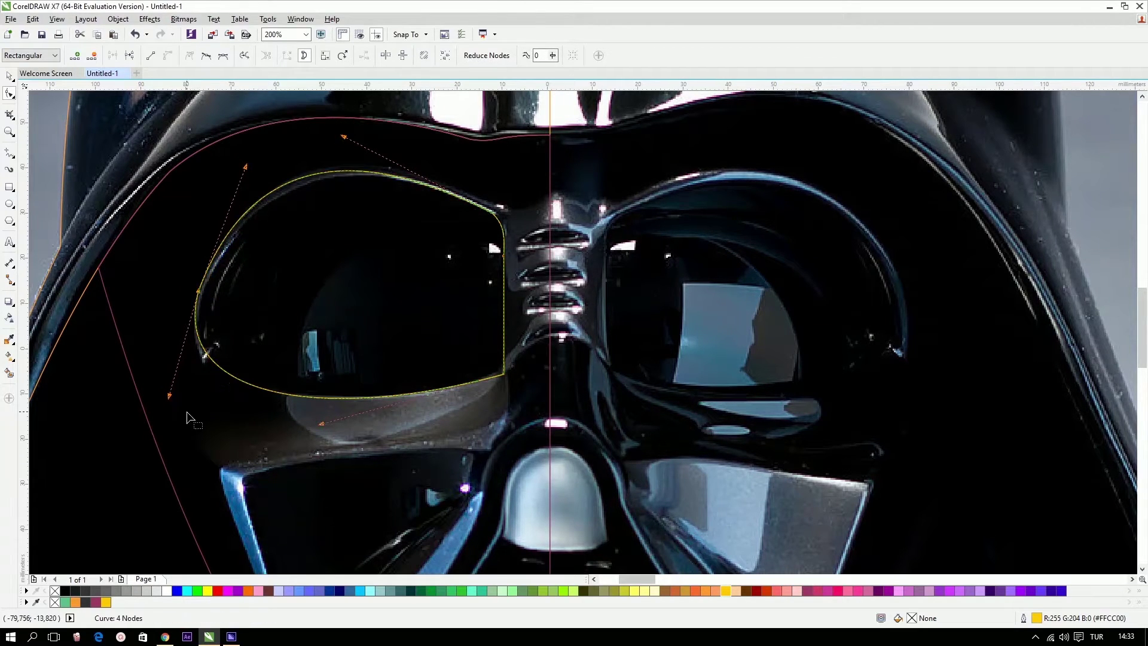
left_click_drag(246, 167, 256, 165)
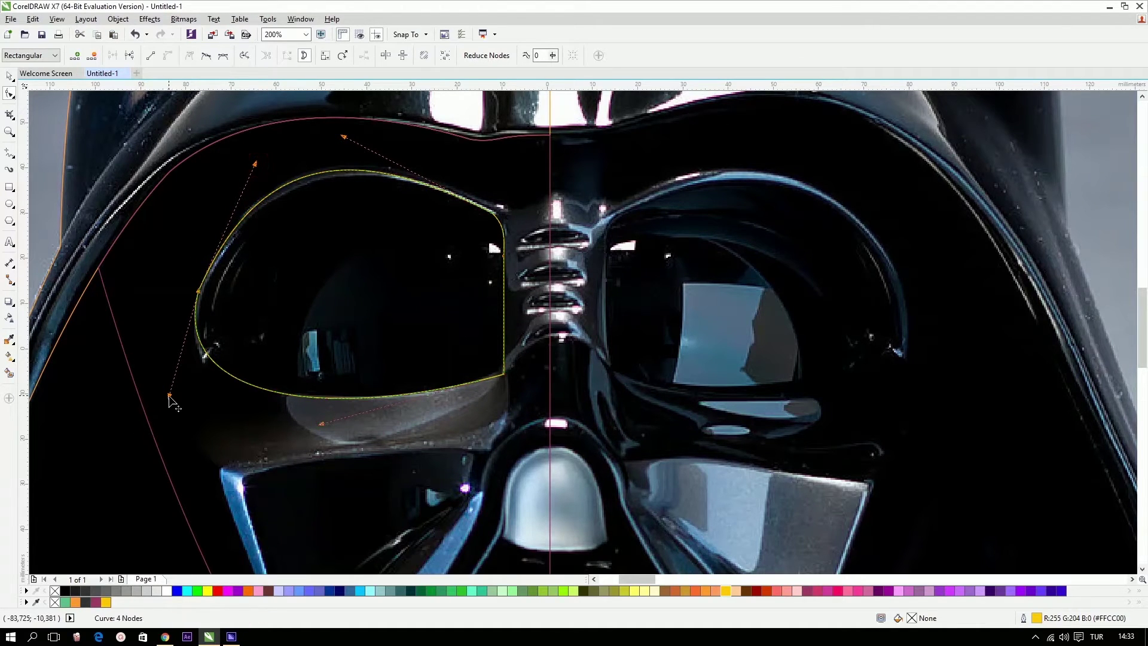
left_click_drag(169, 396, 170, 393)
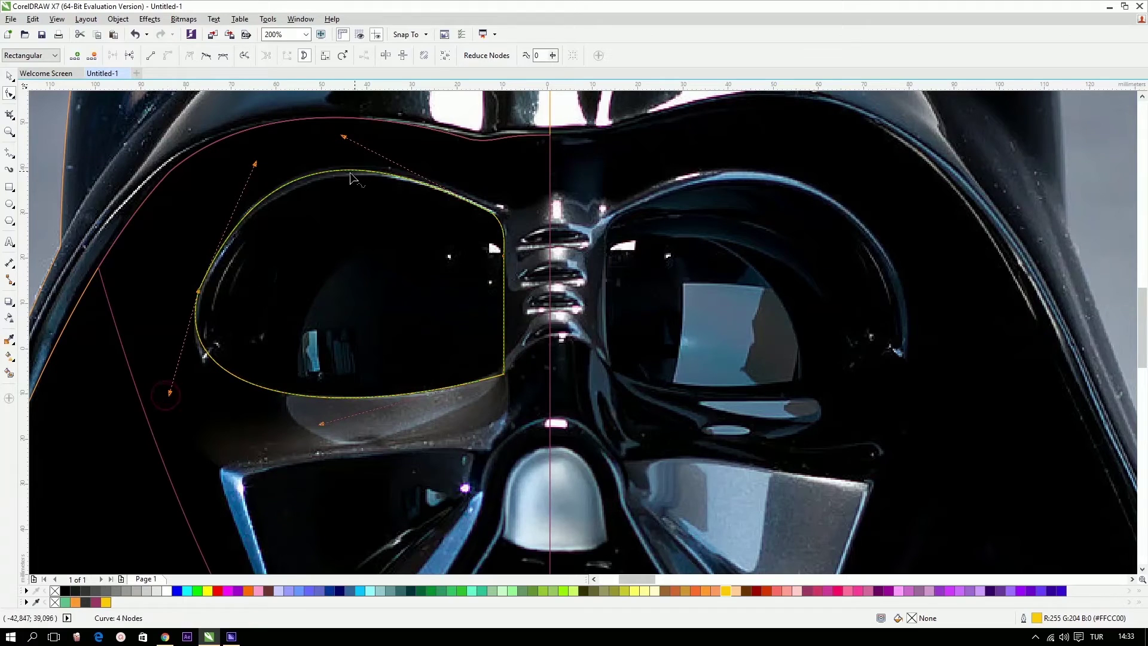
mouse_move(345, 137)
left_mouse_down()
mouse_move(364, 148)
mouse_move(350, 135)
left_mouse_up()
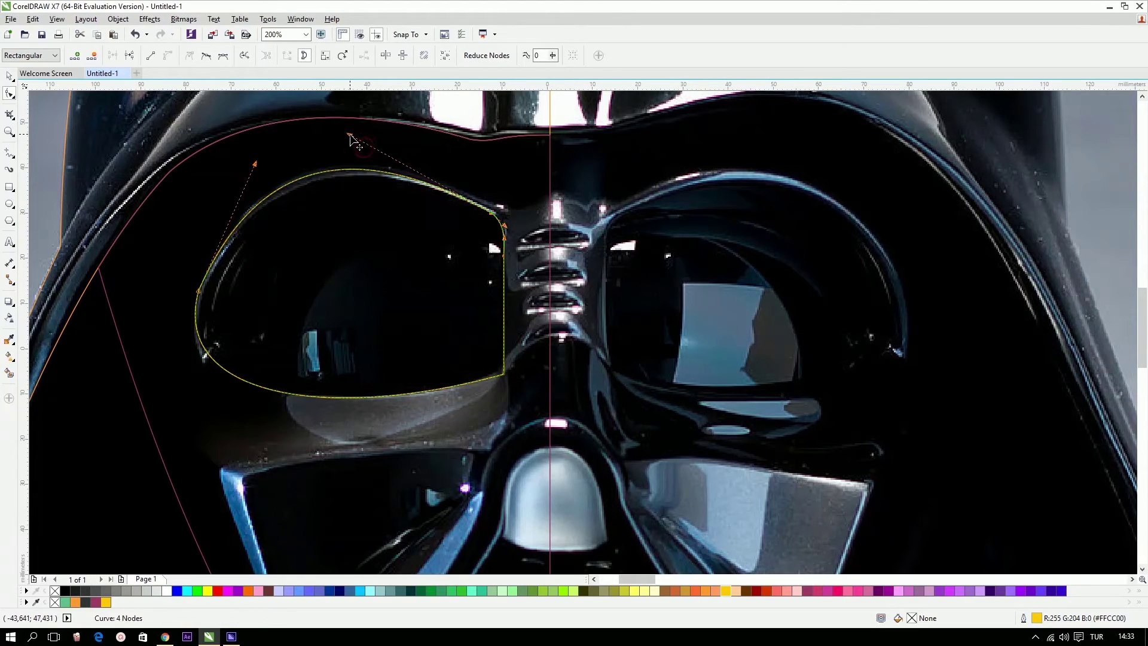
key("space")
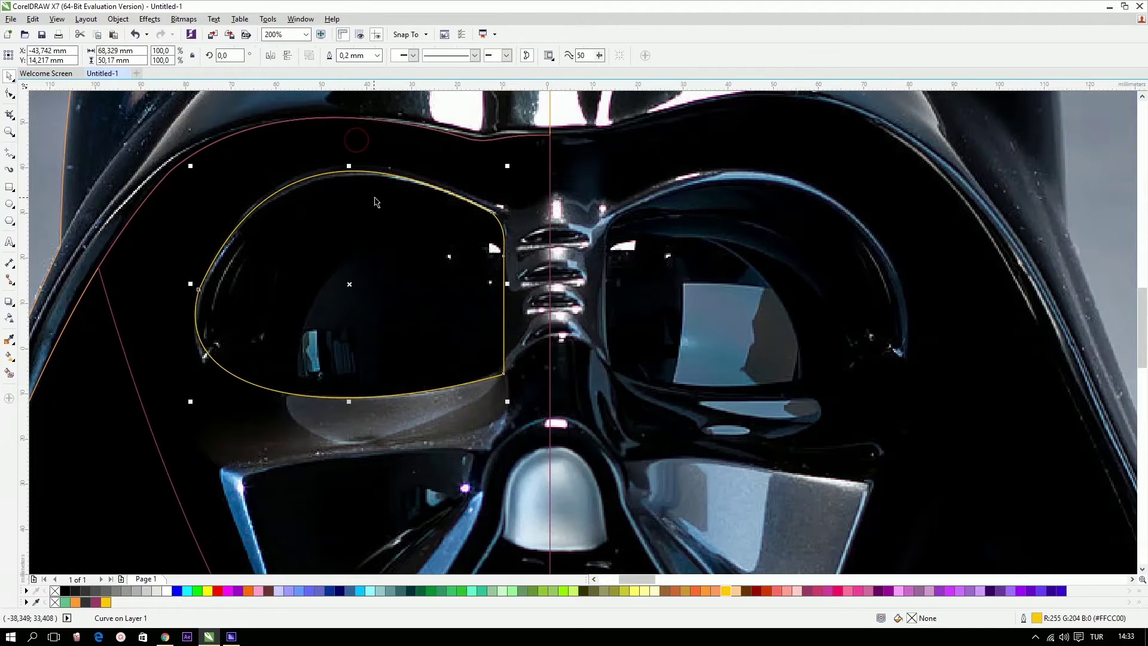
scroll(374, 242, "down", 1)
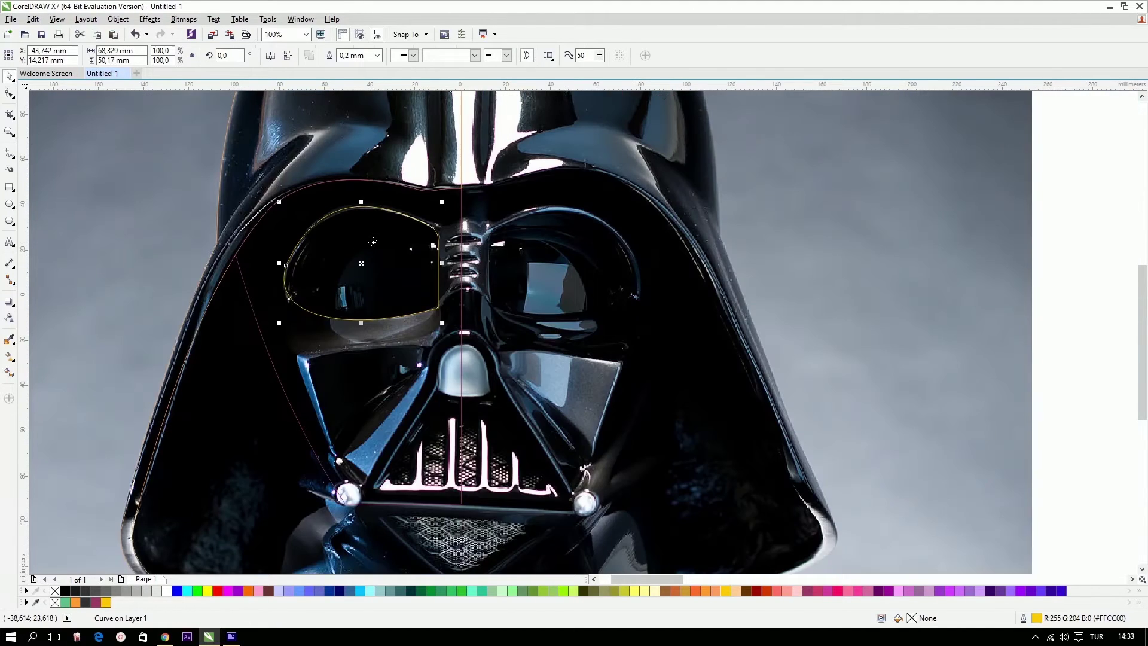
Draw a closed four-cornered outline about 52 by 49 mm around the dark cheek panel below the traced eye.
left_click(133, 238)
scroll(346, 253, "down", 1)
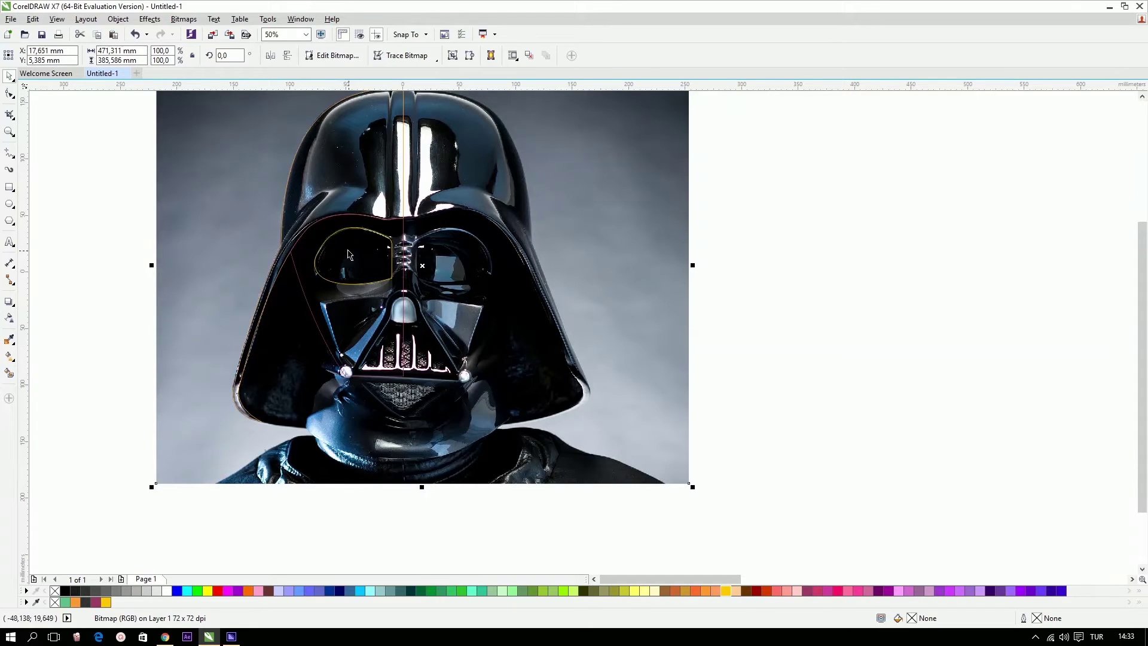
left_click_drag(287, 234, 470, 410)
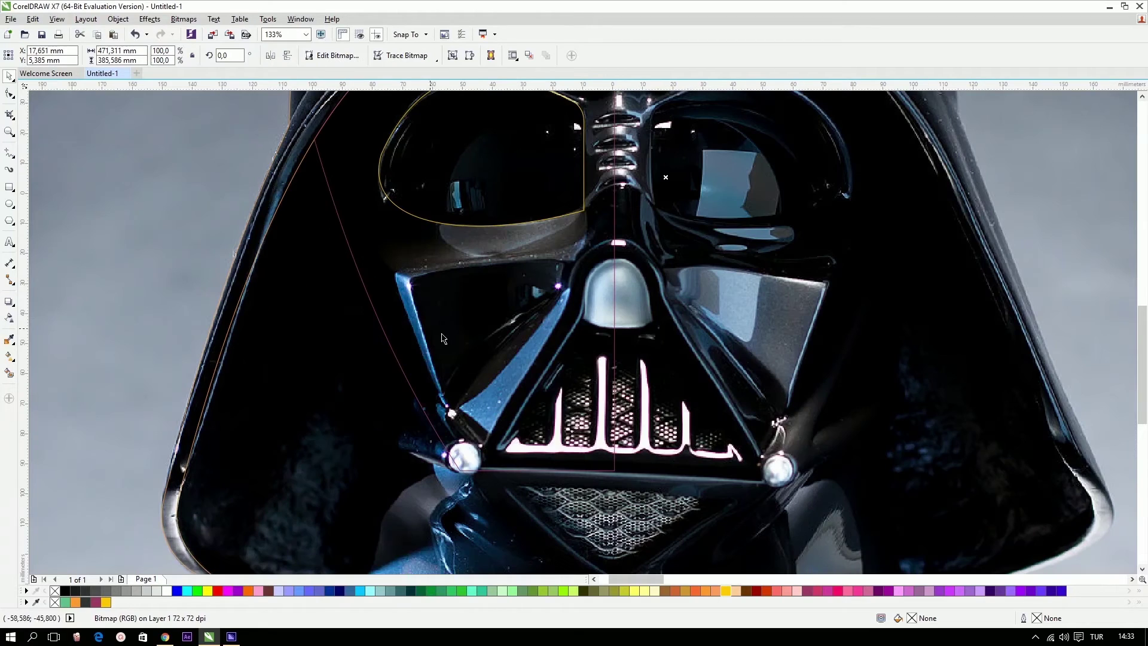
left_click(9, 155)
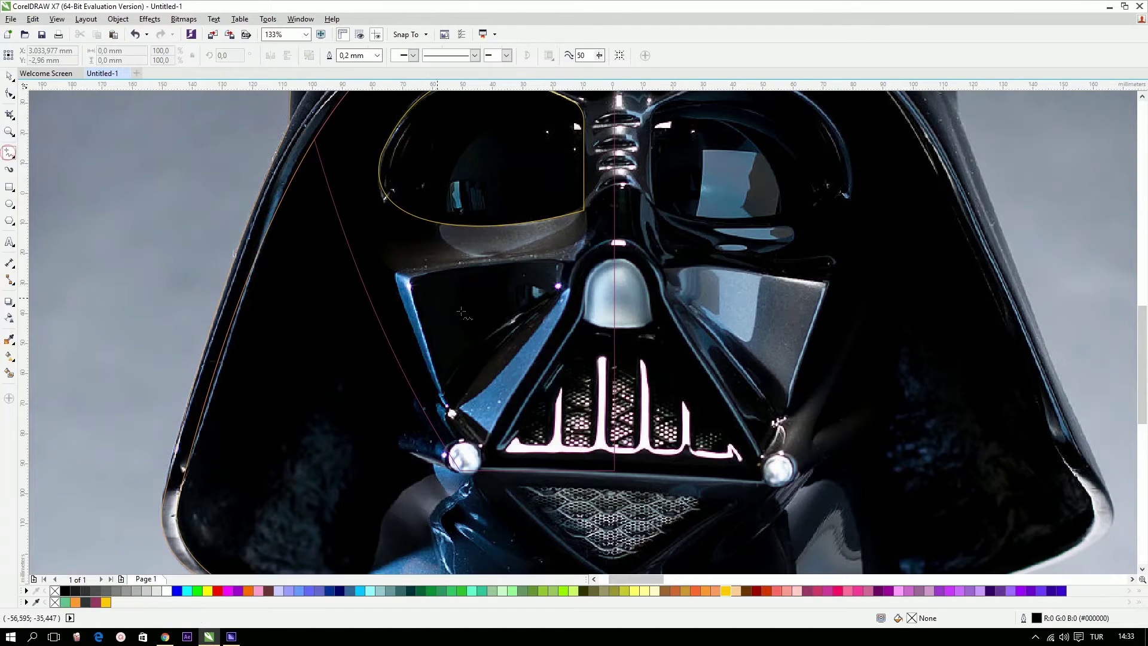
left_click(411, 285)
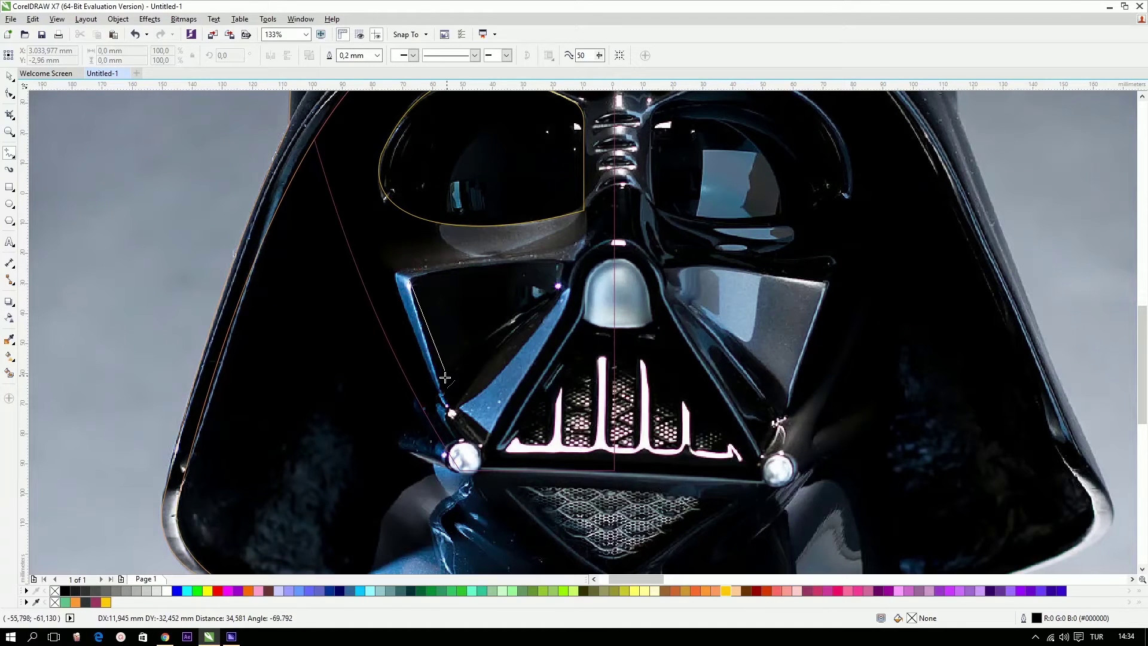
left_click(451, 410)
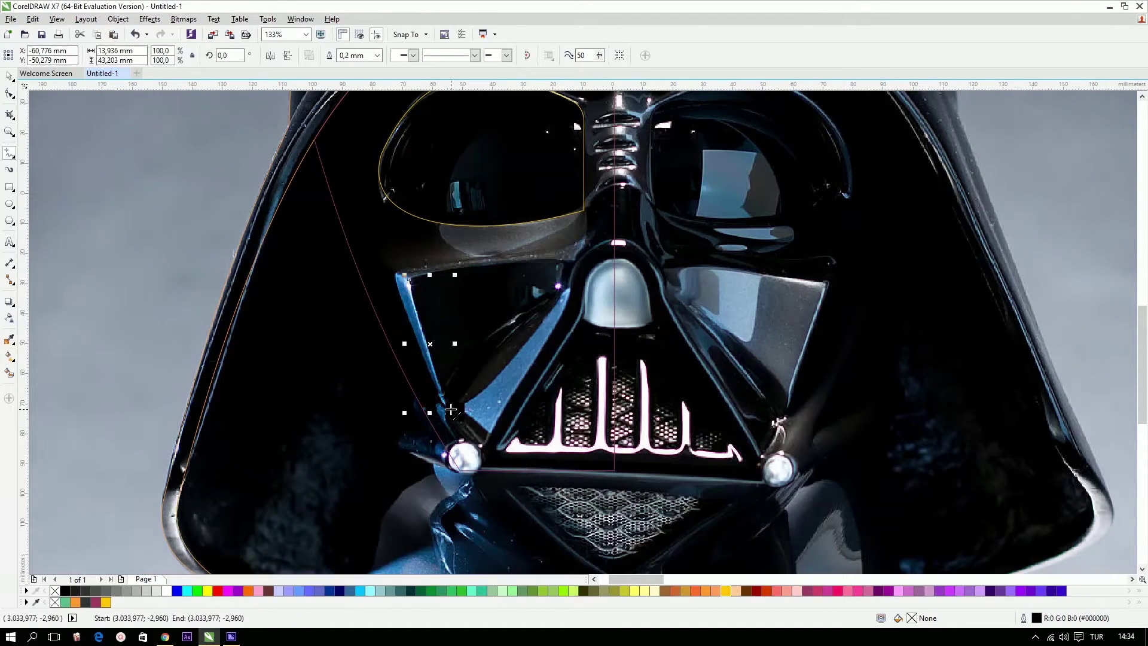
left_click(562, 287)
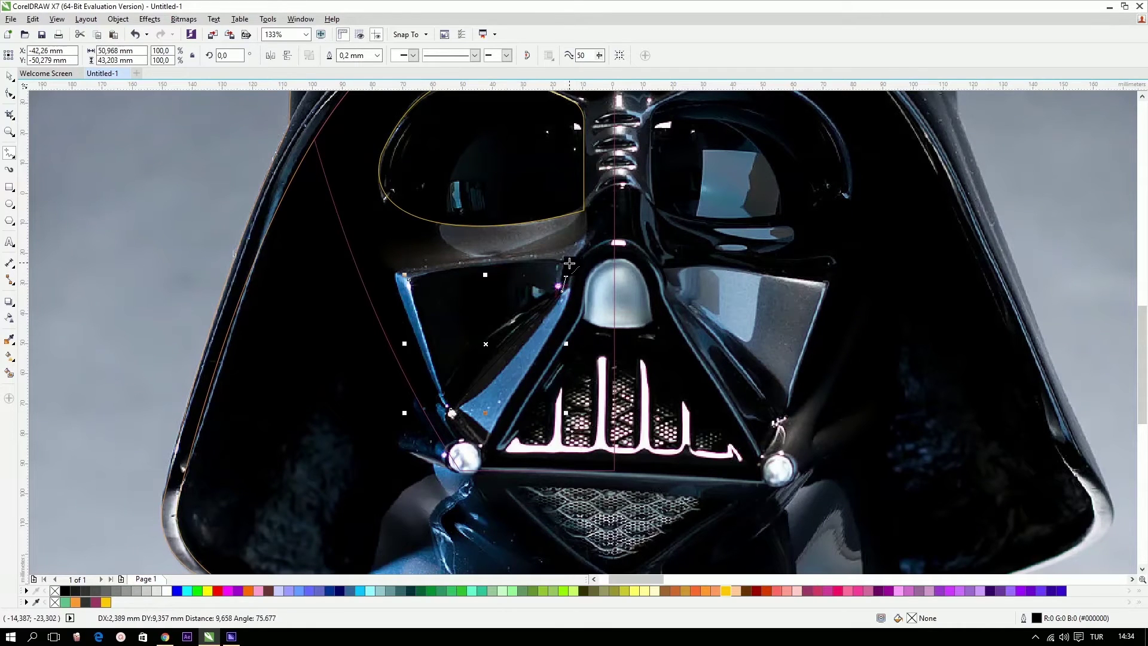
left_click(565, 262)
left_click(409, 279)
key("space")
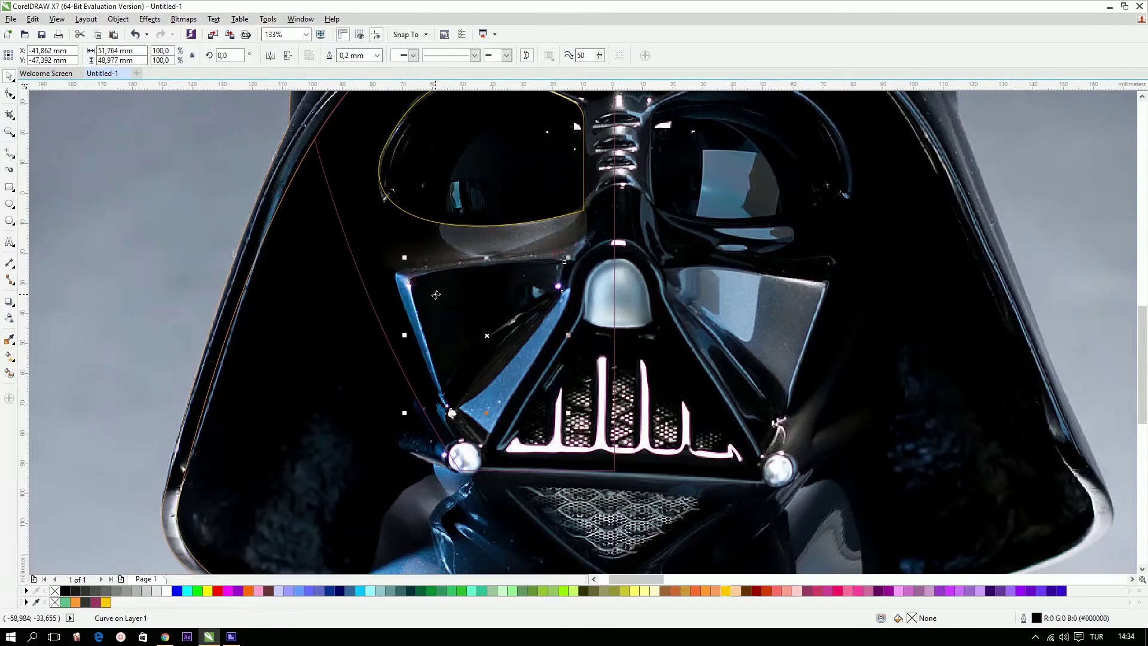
Set the cheek panel's outline colour to pale yellow (#FFFF99) and bow its upper edge upward along the panel's rim.
right_click(645, 590)
key("F5")
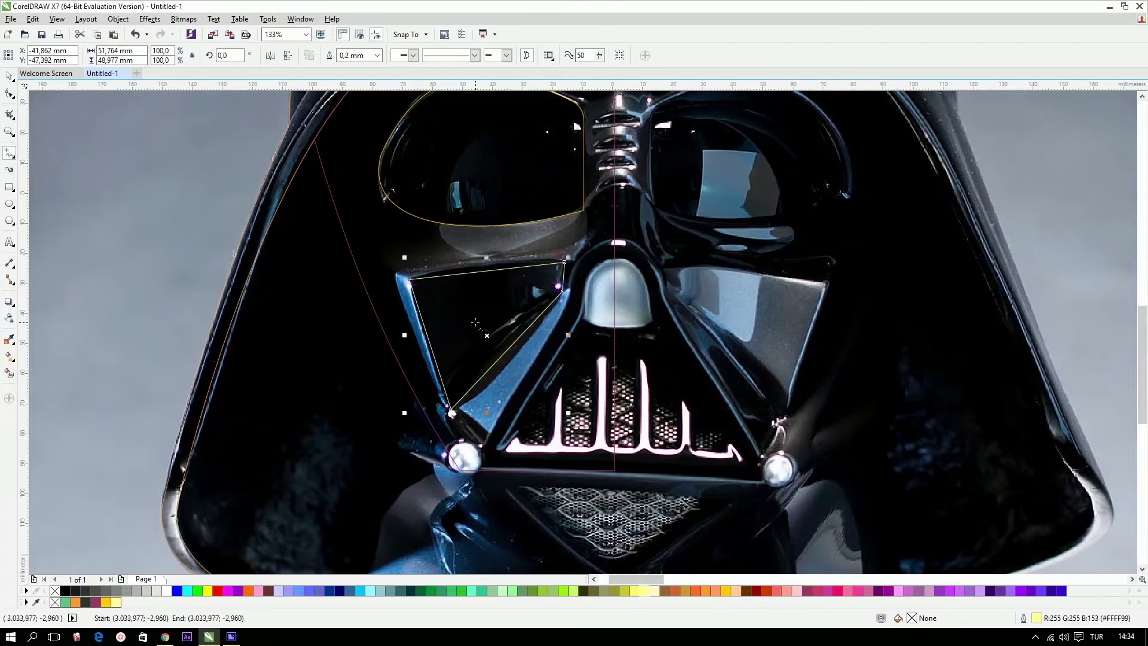
key("F10")
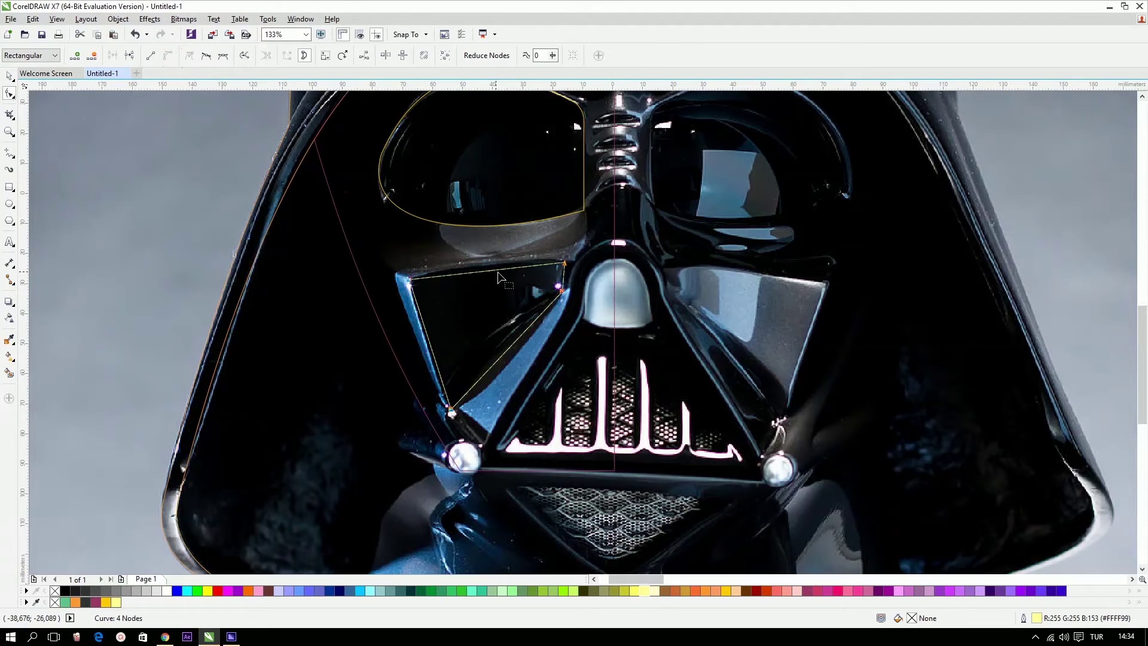
left_click_drag(495, 269, 485, 266)
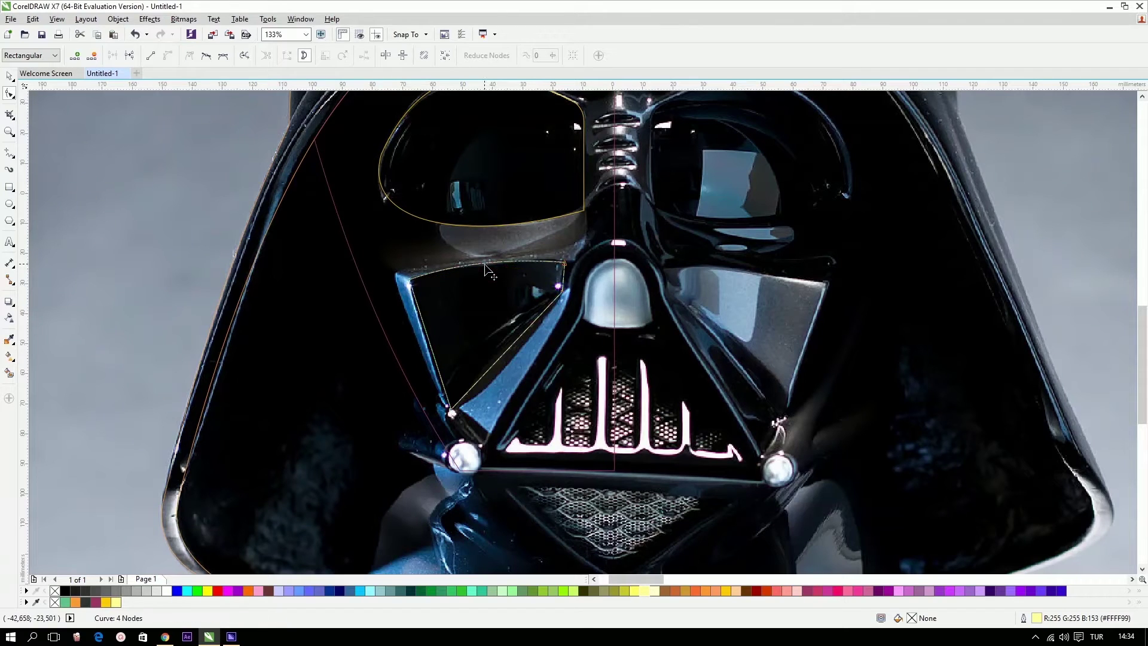
Bow the cheek panel outline's outer edge slightly outward and its lower inner edge upward to follow the photo.
key("F2")
left_click_drag(381, 244, 579, 454)
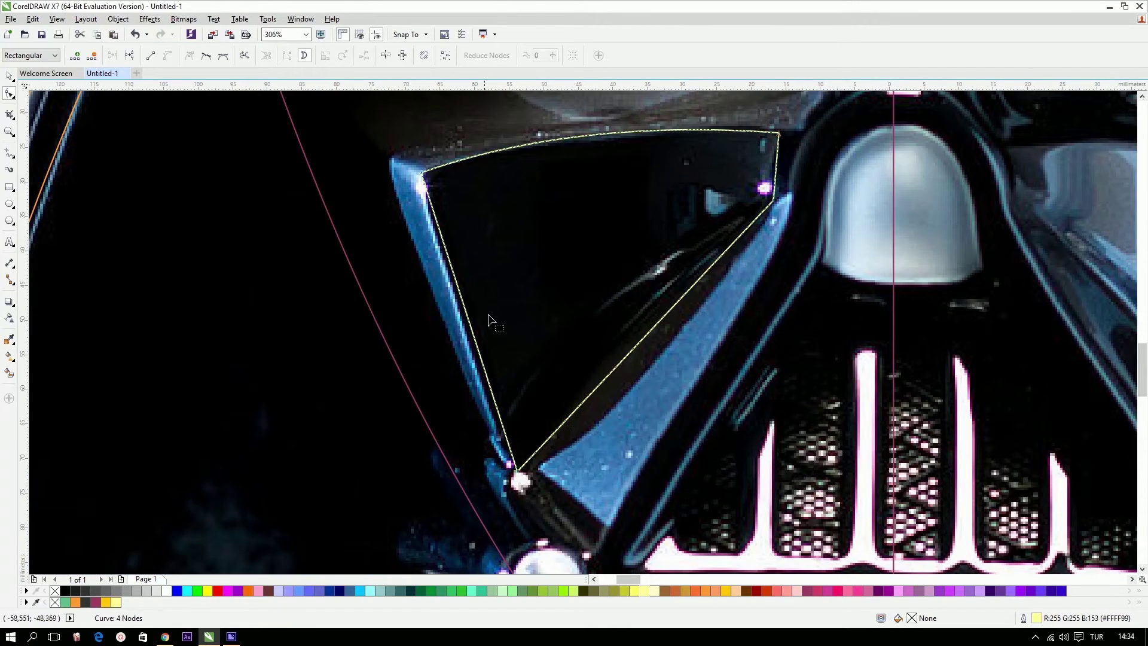
left_click_drag(468, 312, 461, 312)
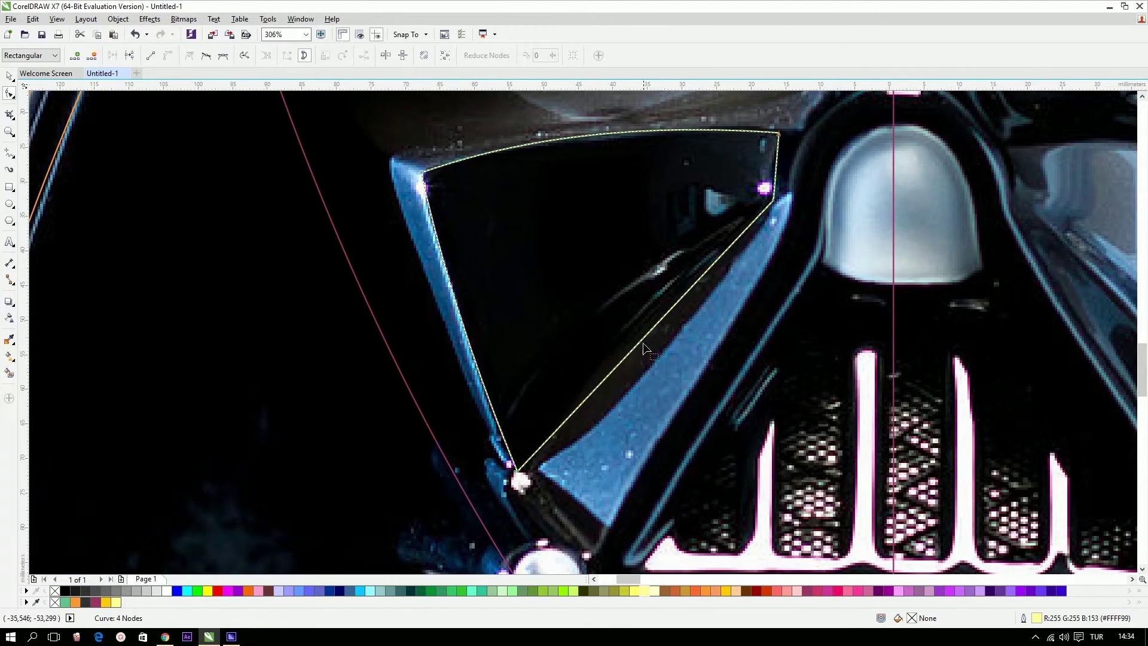
left_click_drag(641, 340, 632, 327)
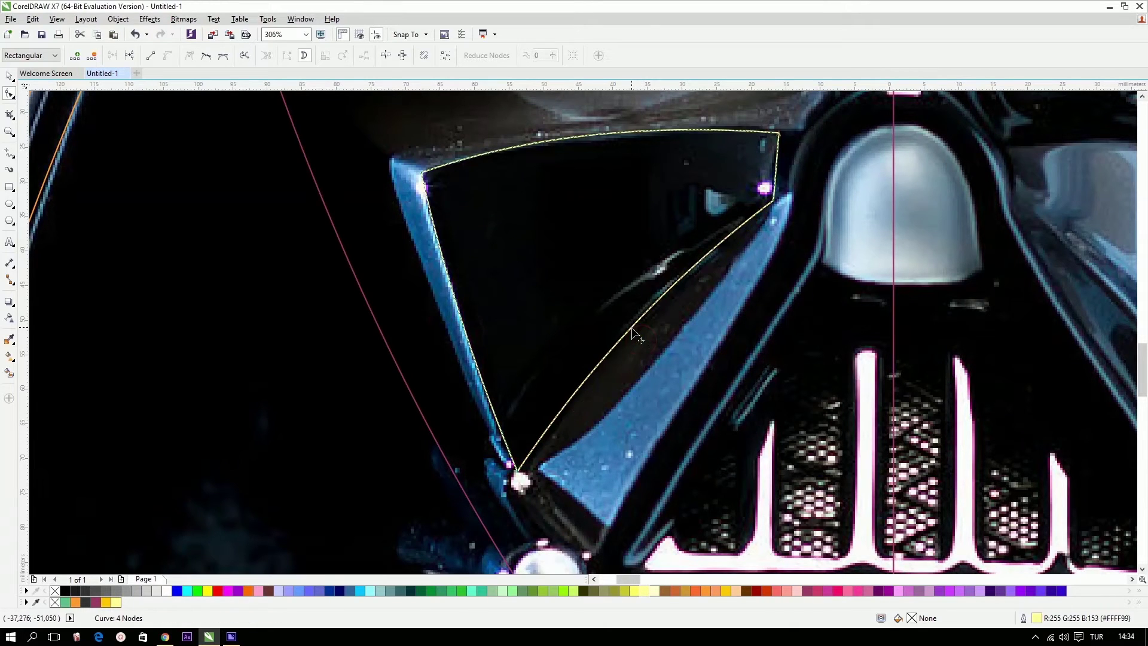
scroll(631, 327, "down", 2)
left_click_drag(692, 209, 766, 302)
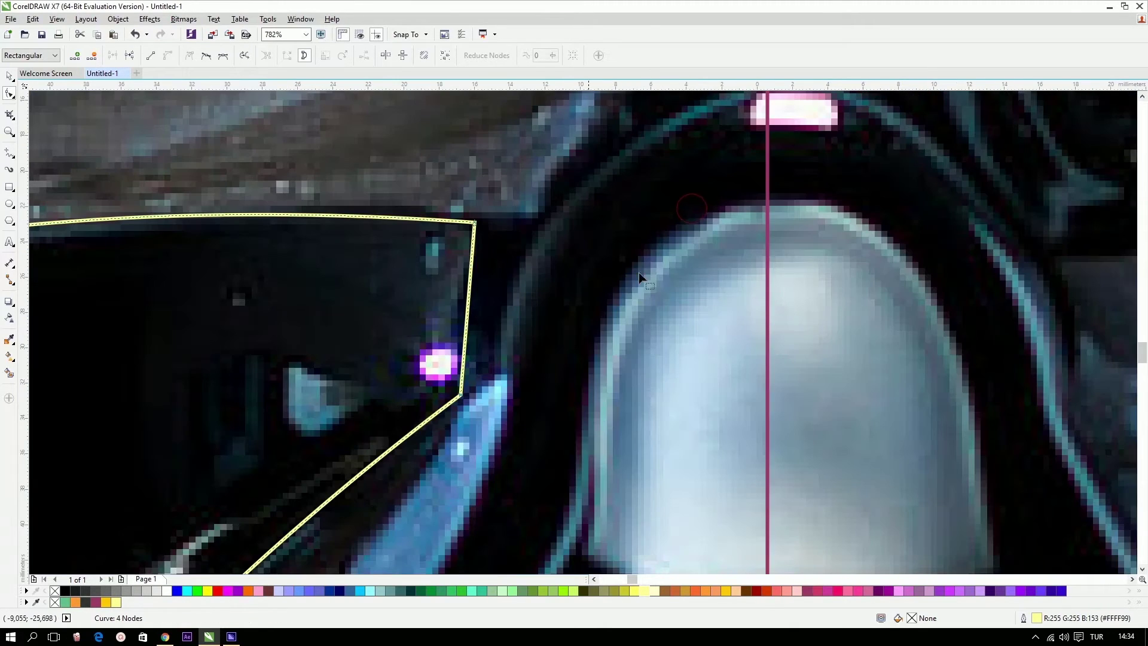
scroll(483, 233, "down", 4)
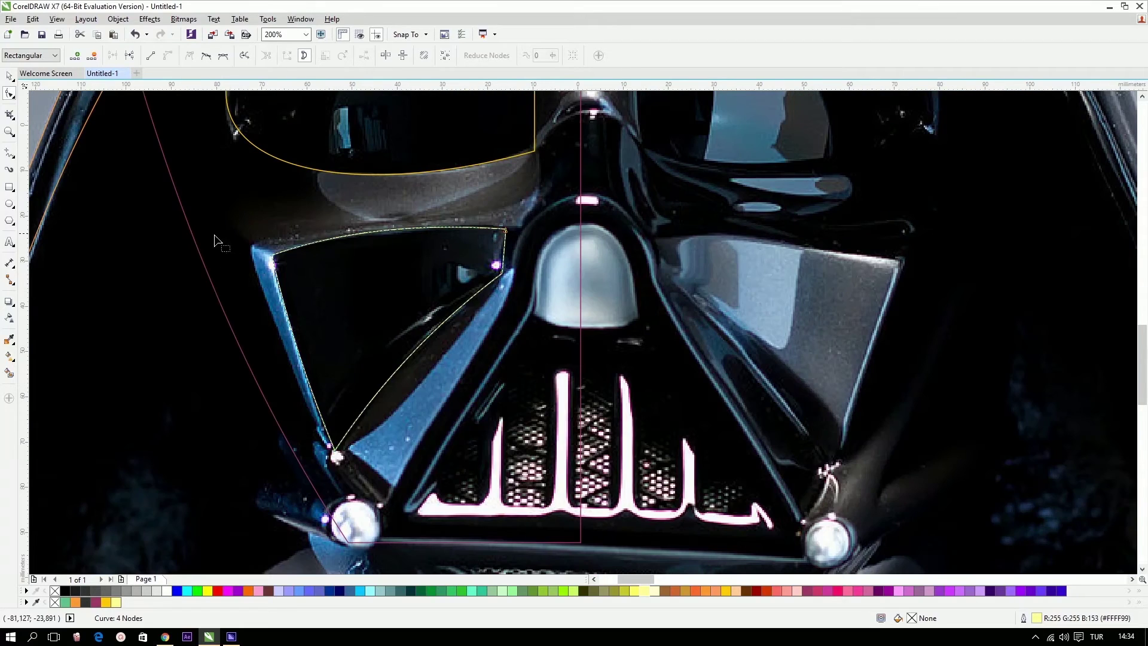
Draw a closed five-cornered outline about 56 by 49 mm around the blue outer rim, closing it inside the cheek panel.
left_click_drag(208, 190, 641, 494)
scroll(362, 324, "up", 2)
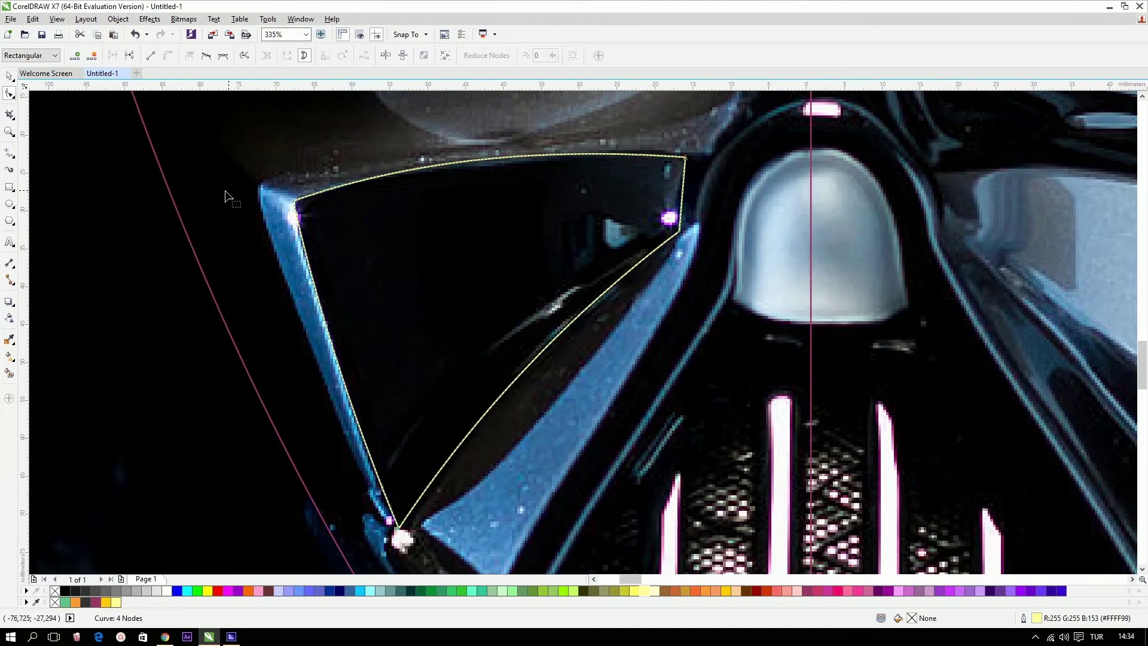
left_click(10, 152)
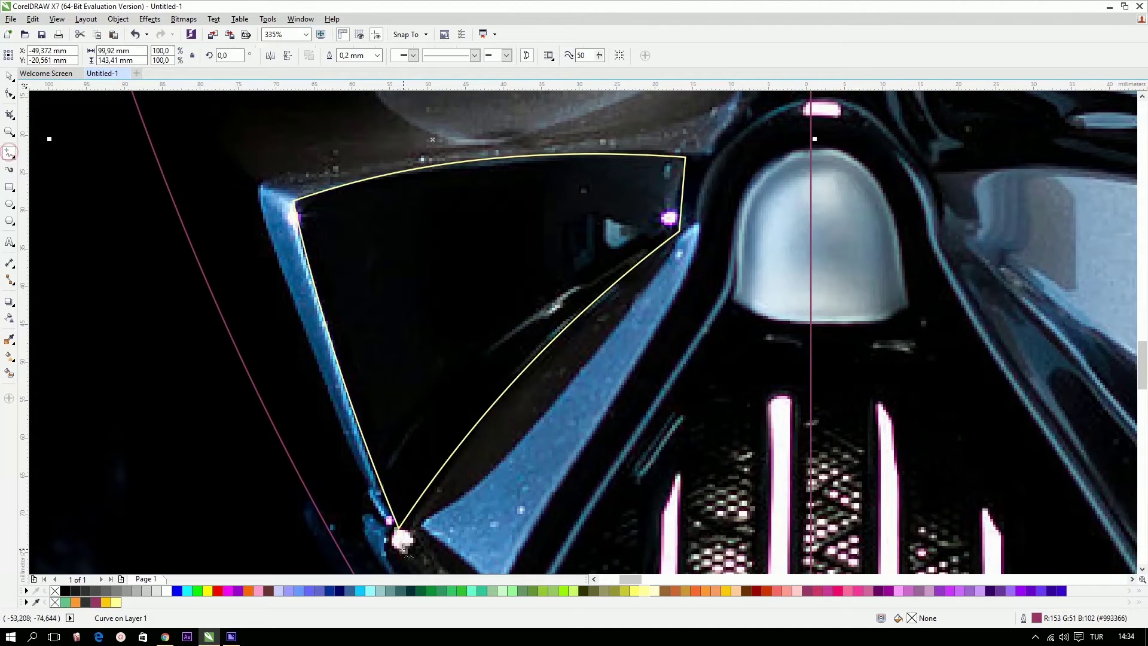
left_click(399, 528)
double_click(374, 500)
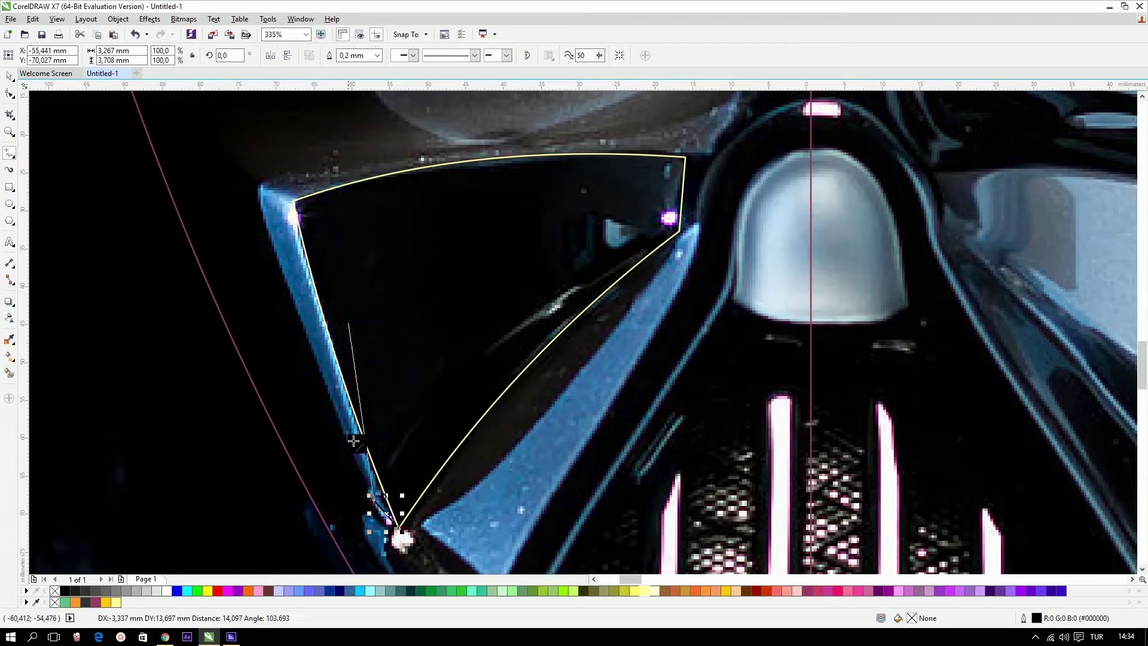
left_click(260, 182)
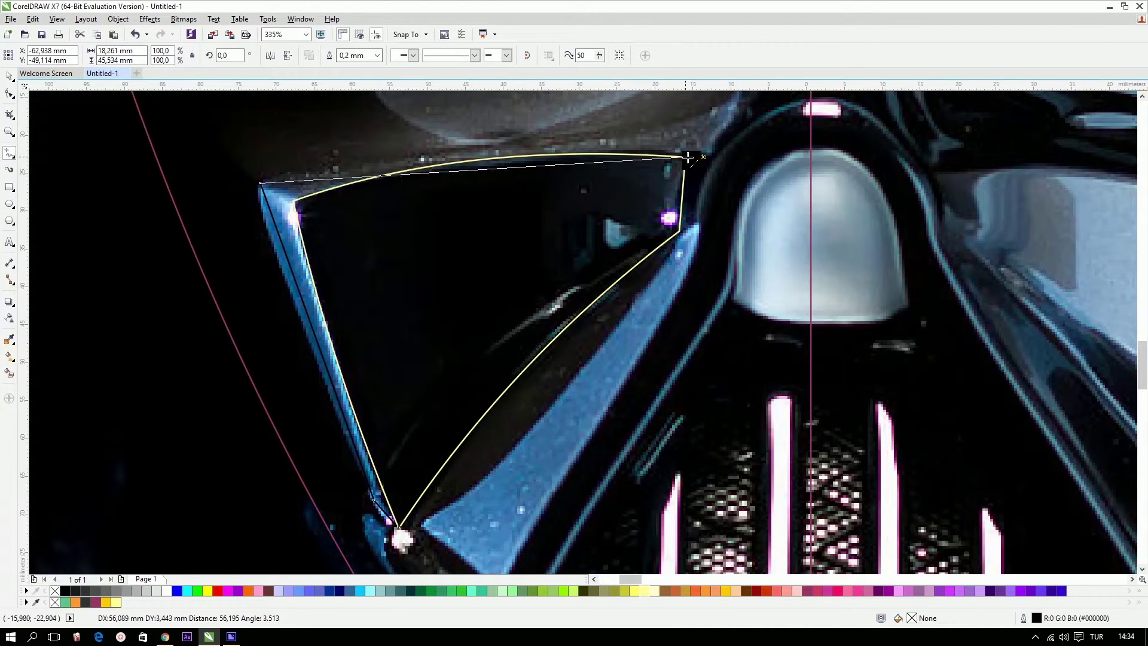
left_click(687, 157)
left_click(405, 356)
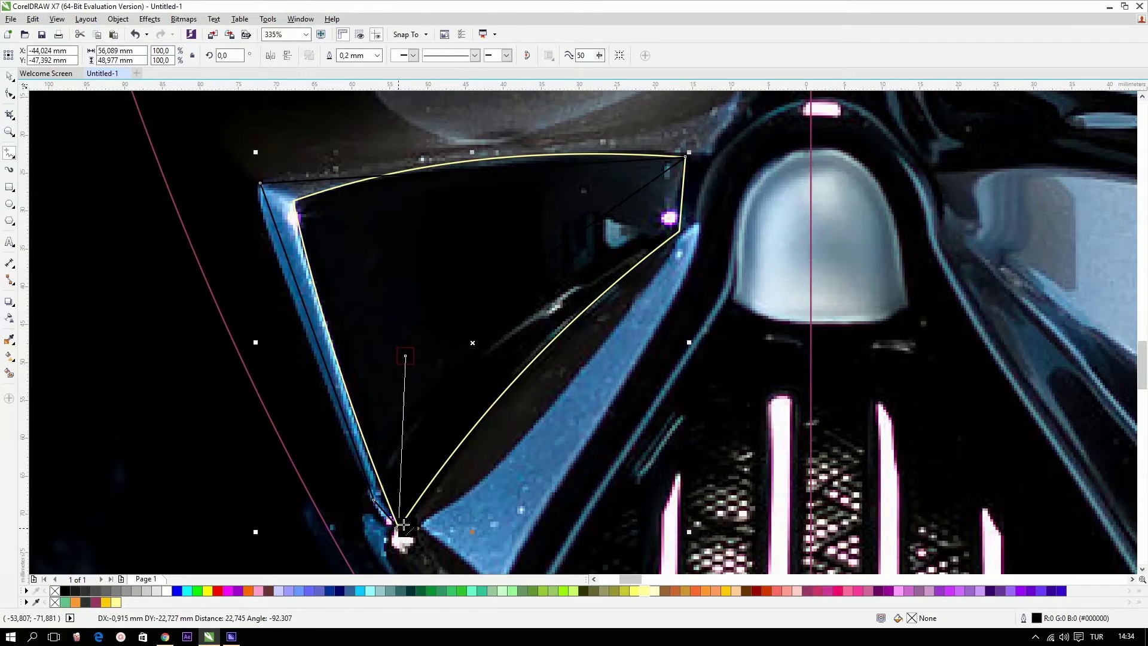
left_click(404, 524)
Set the new rim outline's colour to pale yellow (#FFFF99).
key("F10")
left_click_drag(231, 126, 808, 546)
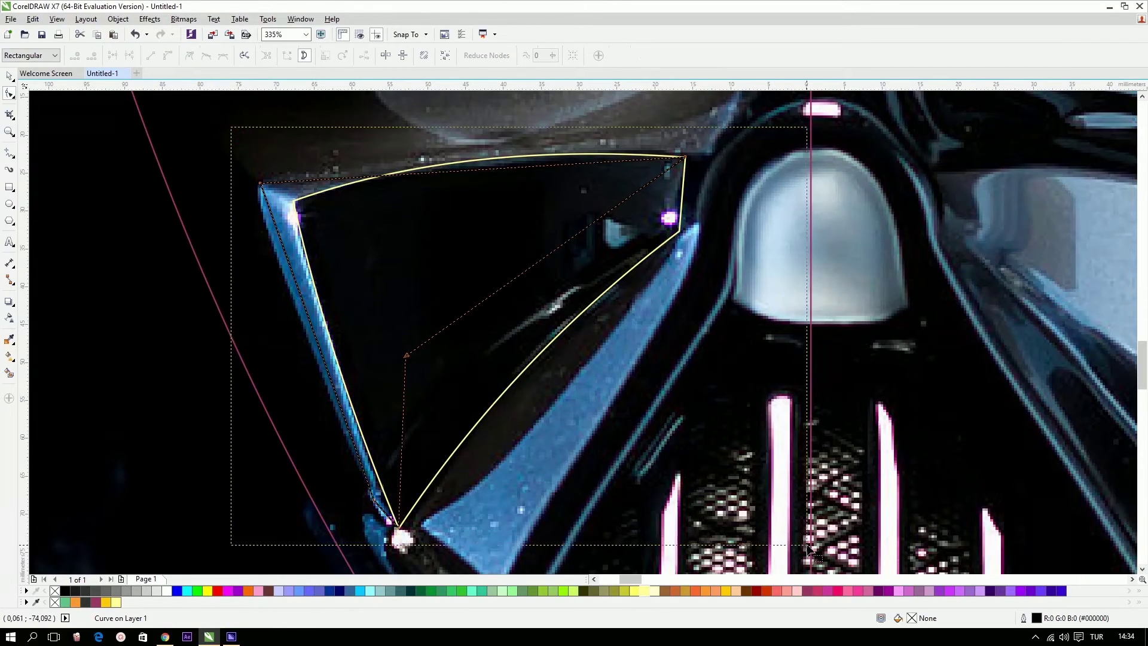
right_click(644, 591)
left_click(9, 77)
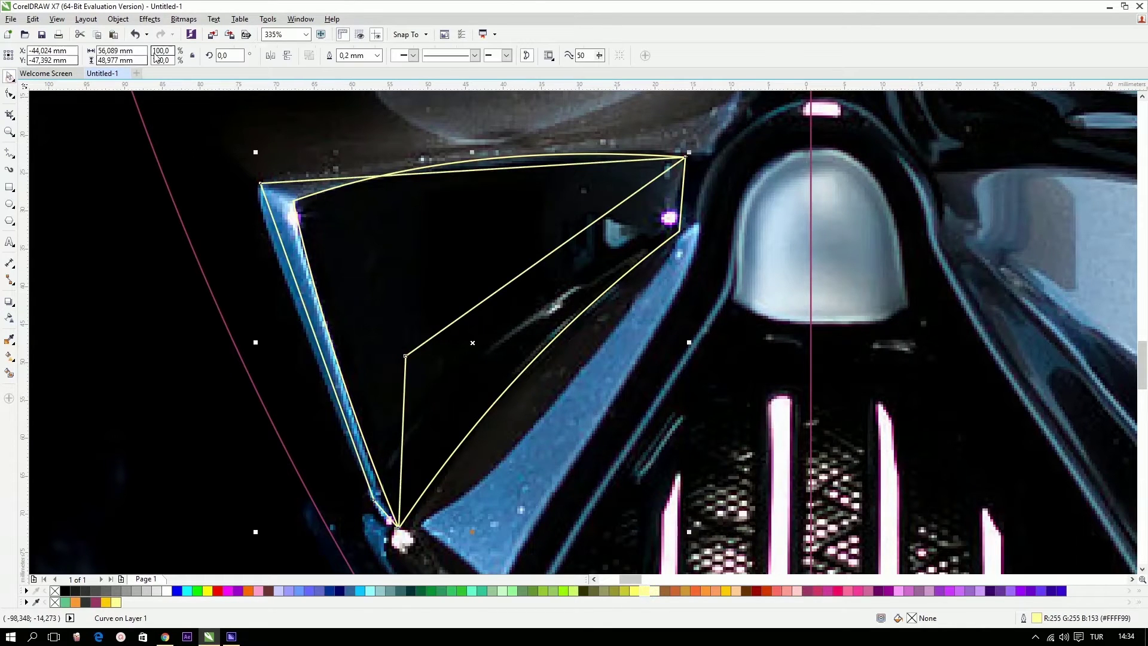
Convert the rim outline's segments to curves and bow its outer and upper edges outward along the photo's rim.
left_click(13, 99)
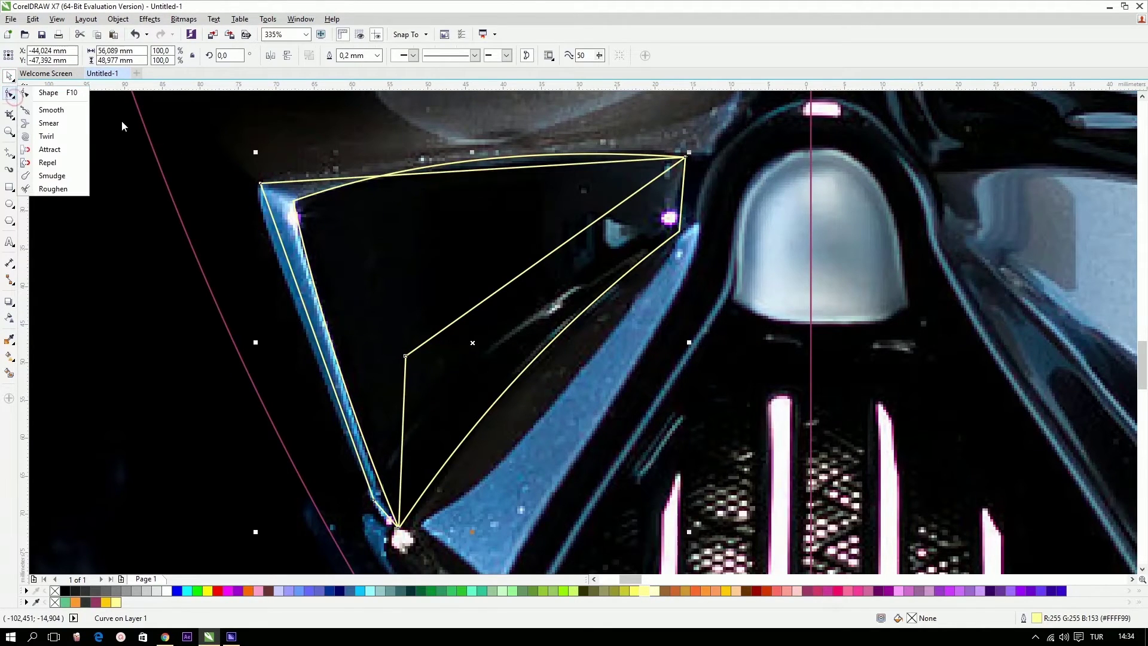
left_click(49, 93)
scroll(174, 154, "down", 2)
left_click_drag(175, 127, 444, 287)
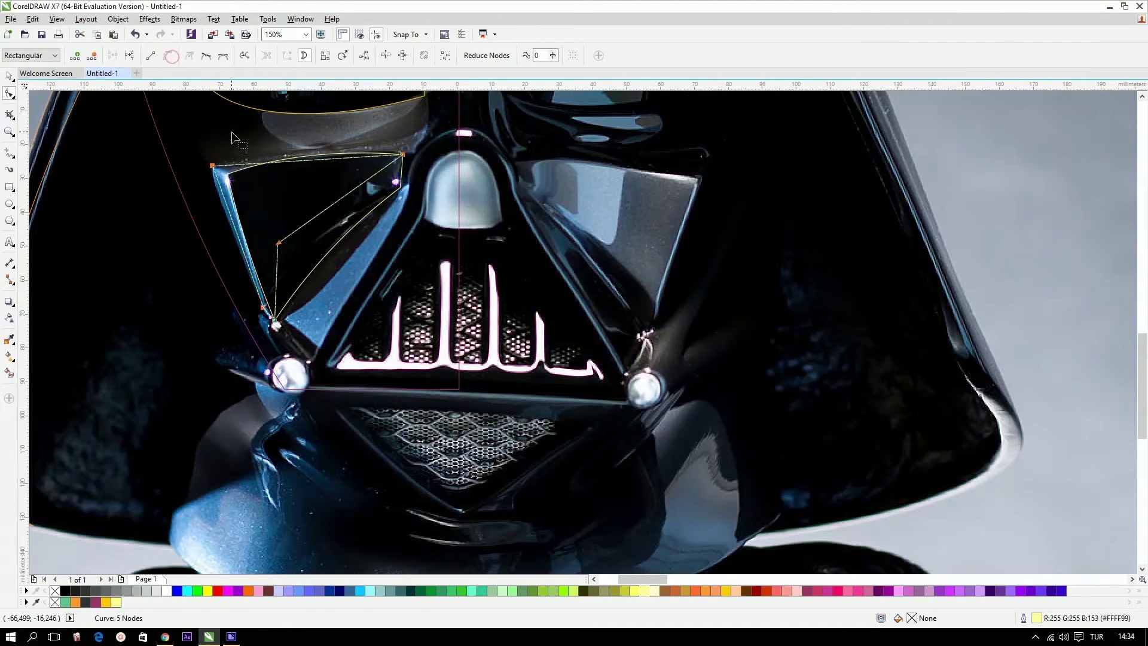
scroll(232, 132, "up", 1)
scroll(482, 198, "up", 1)
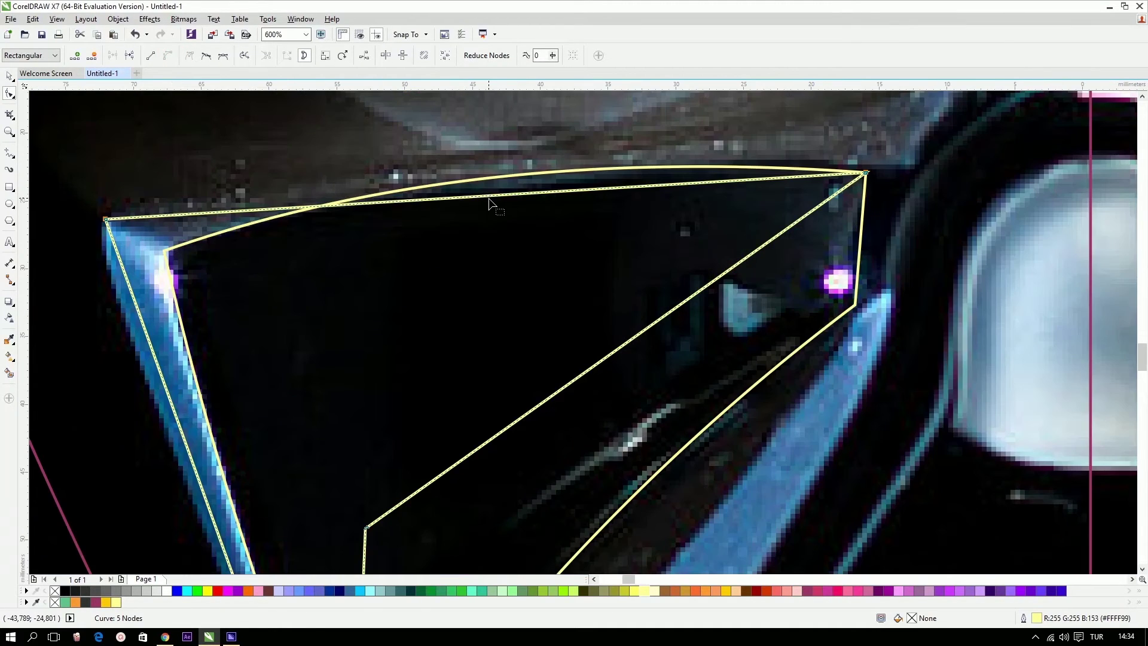
scroll(145, 340, "down", 1)
left_click_drag(182, 446, 175, 443)
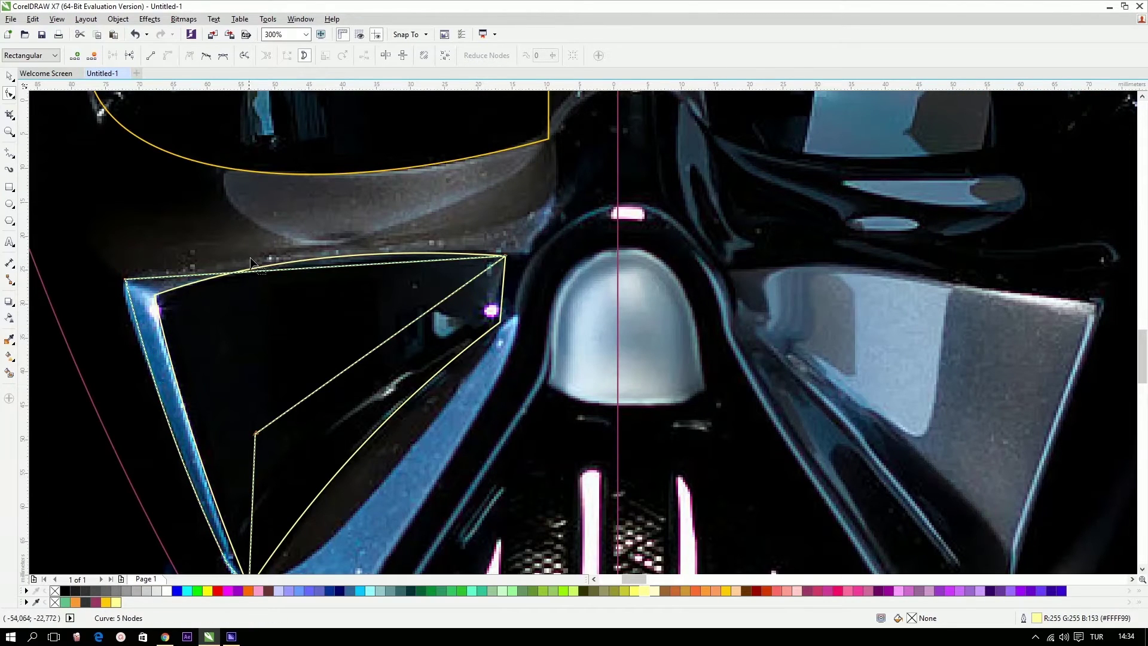
left_click_drag(345, 272, 333, 253)
scroll(201, 279, "down", 2)
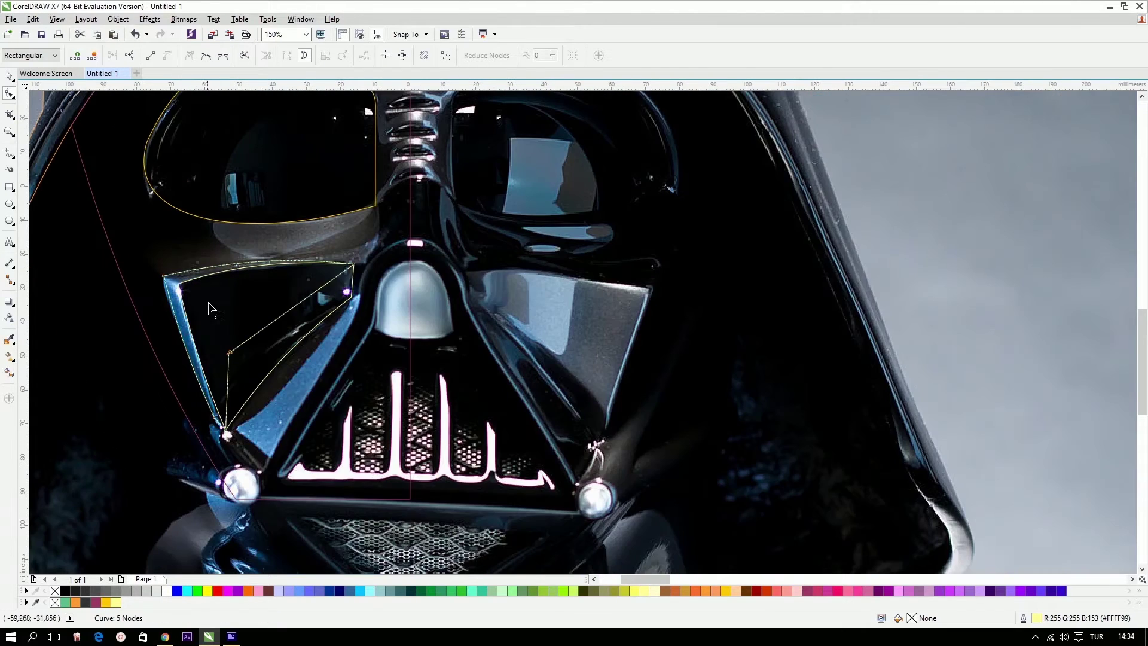
key("space")
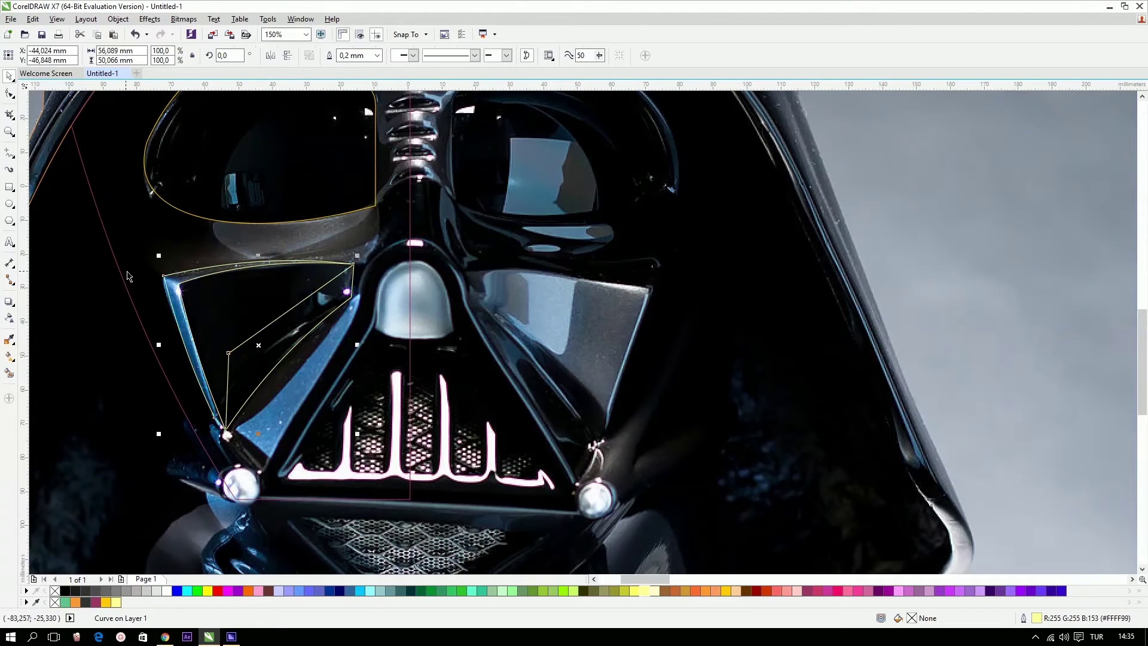
key("F2")
left_click_drag(132, 240, 302, 473)
left_click(479, 178)
key("space")
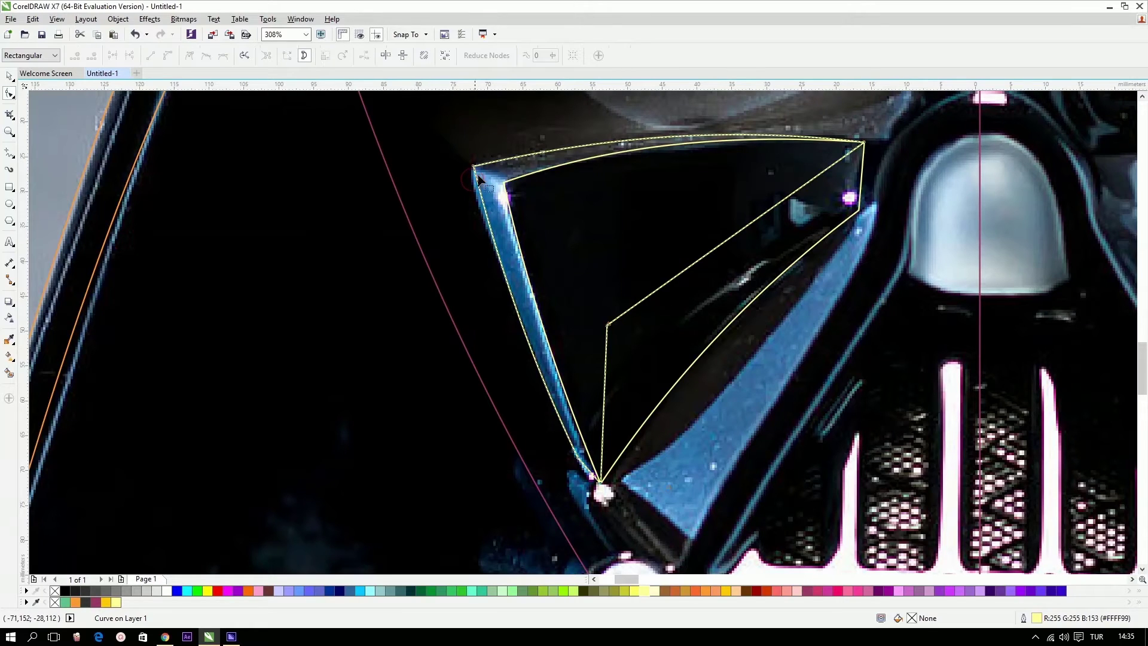
left_click_drag(497, 259, 491, 249)
scroll(586, 262, "down", 1)
key("space")
key("ctrl+z")
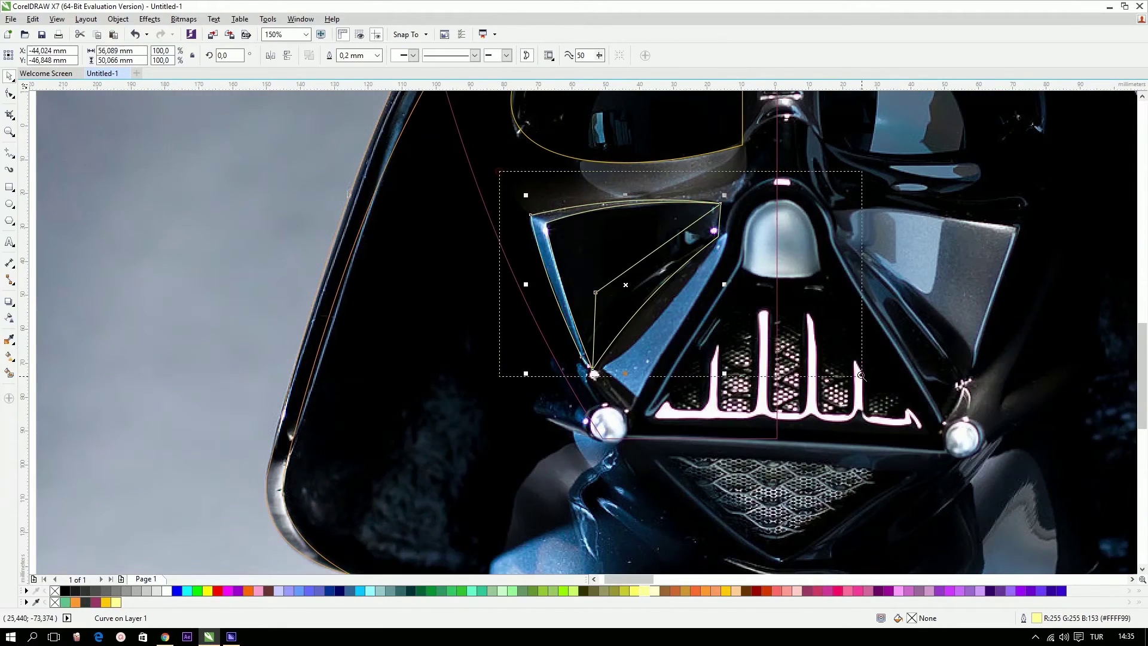
Trim the rim outline with the cheek panel shape so only the strip outside the panel remains, and deselect it.
scroll(804, 260, "up", 2)
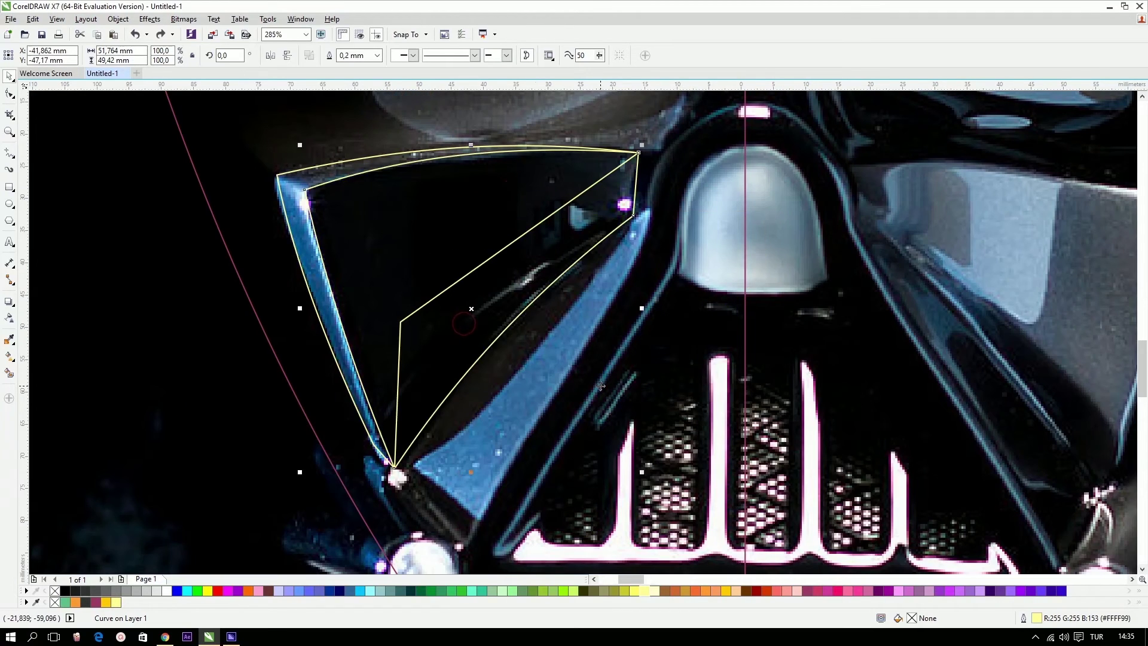
left_click(337, 162)
left_click(452, 327)
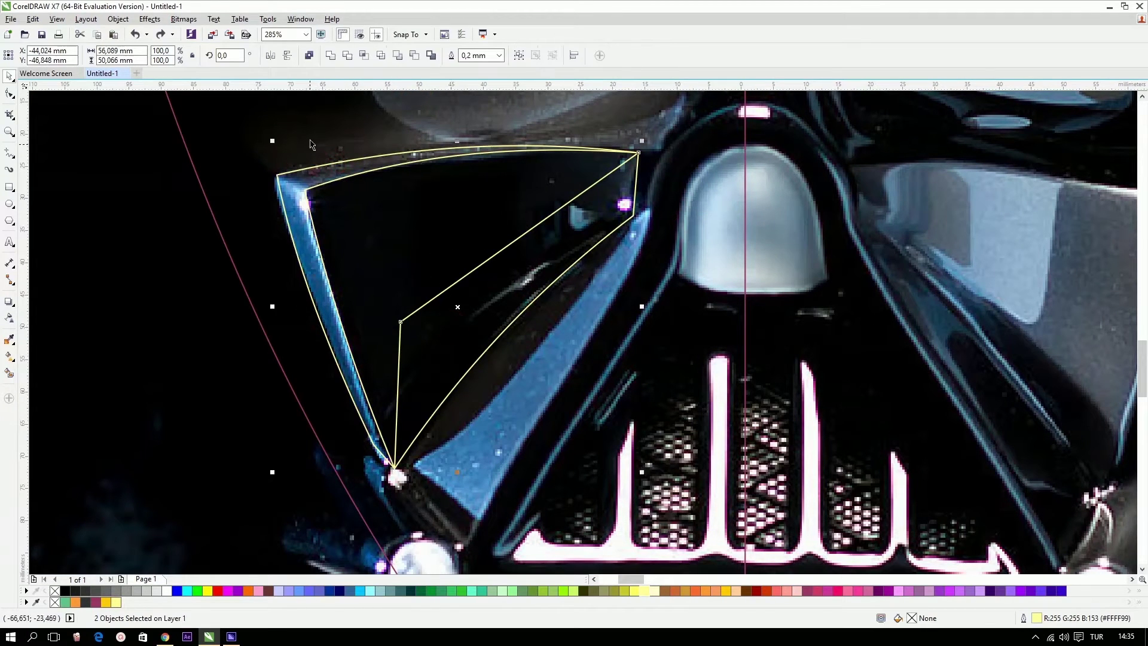
key("ctrl+shift+z")
left_click(303, 123)
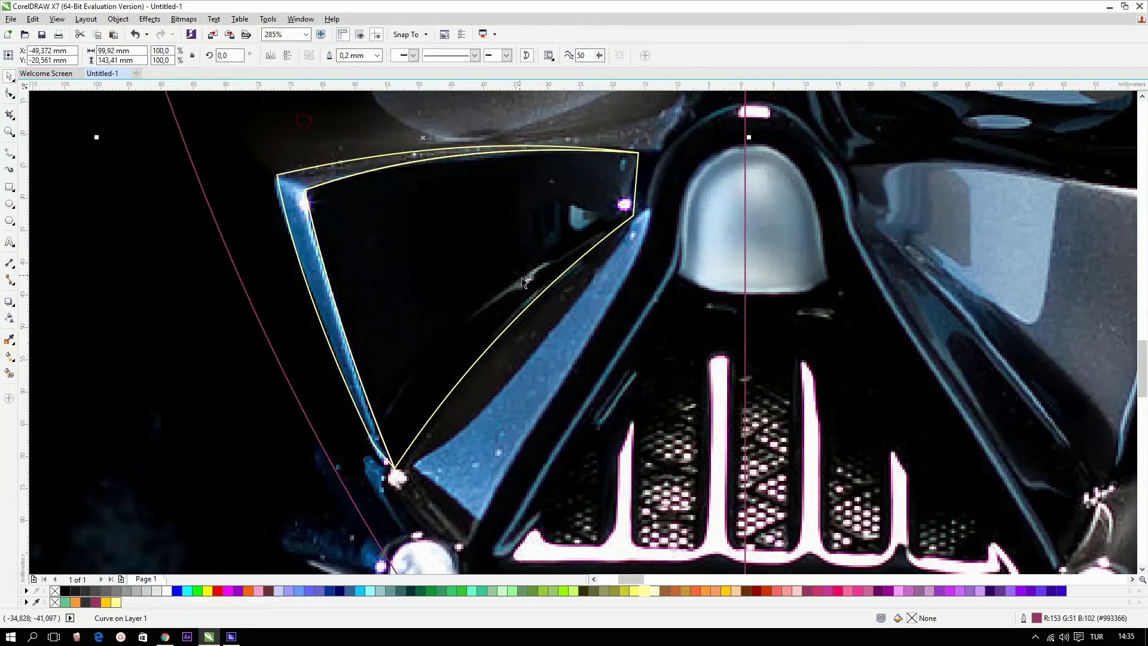
scroll(354, 300, "down", 3)
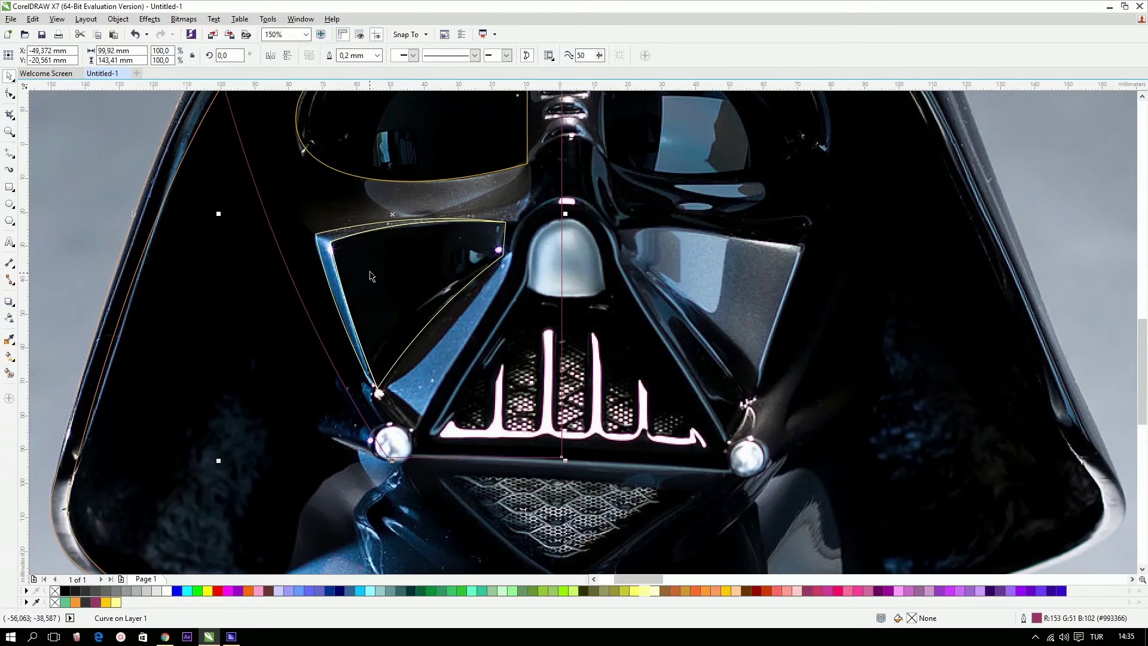
scroll(392, 270, "down", 2)
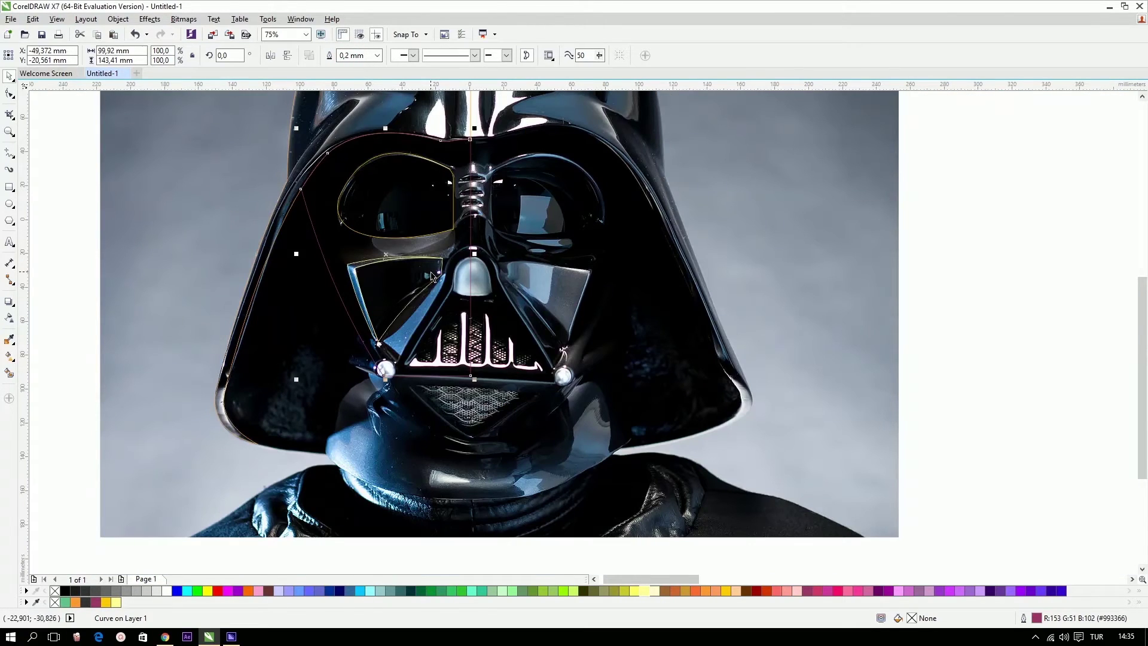
left_click(225, 234)
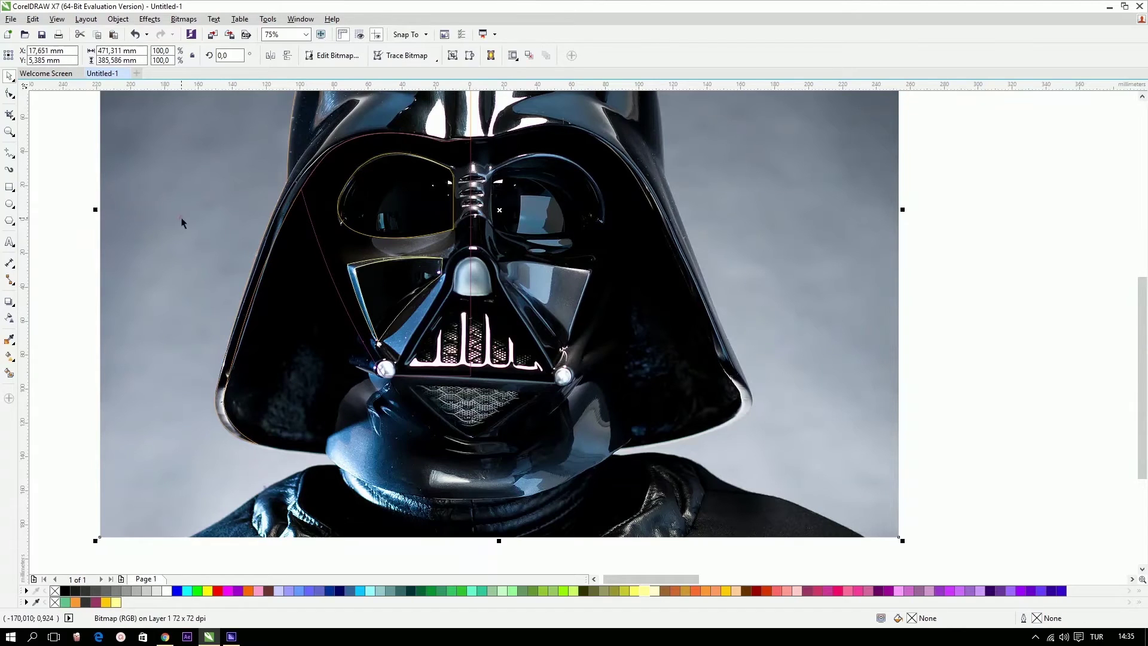
left_click(78, 283)
left_click_drag(291, 191, 583, 327)
left_click(9, 152)
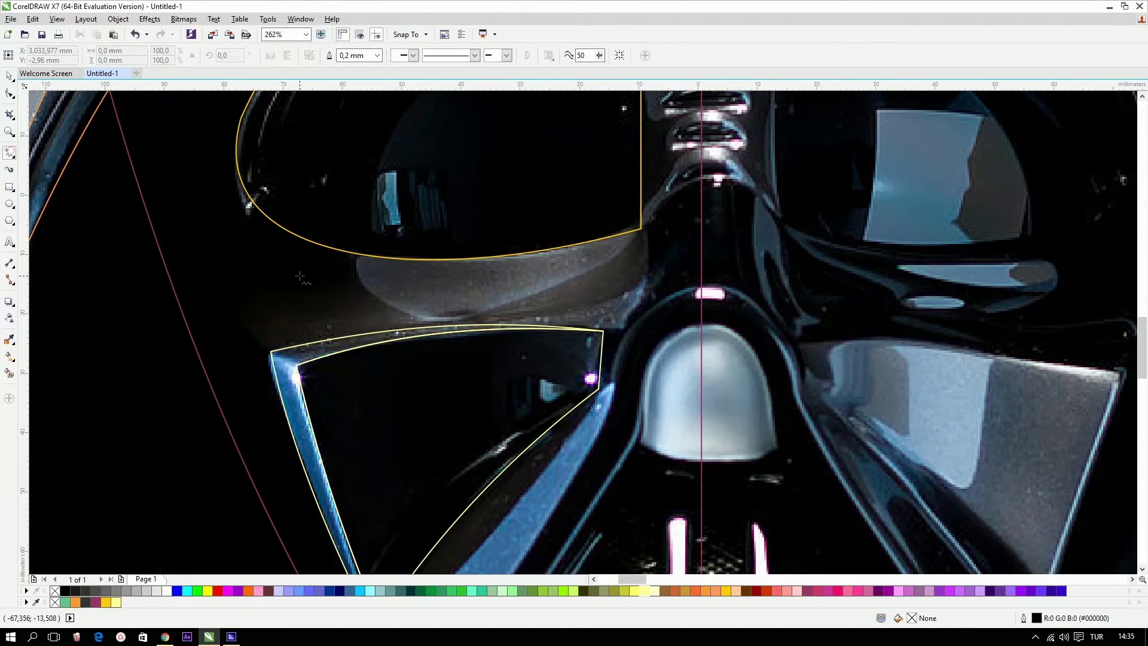
left_click(214, 269)
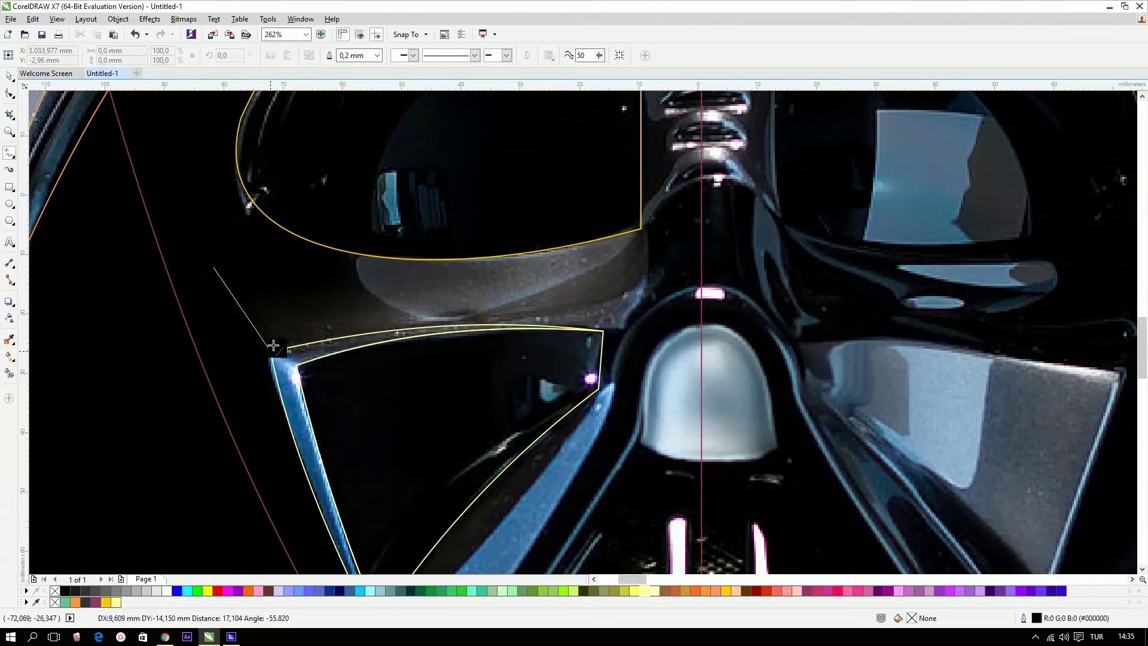
left_click(282, 305)
key("ctrl+z")
scroll(305, 297, "down", 4)
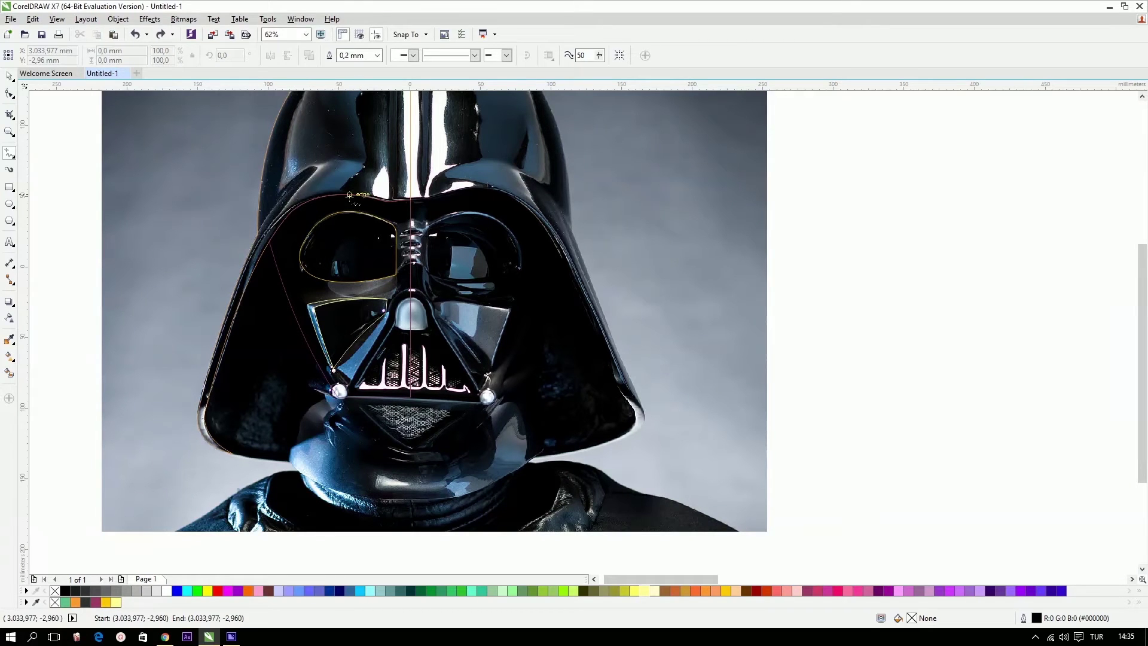
Draw a closed five-cornered muzzle outline about 48 by 77 mm against the centre line and set its outline colour to light green (#99FF00).
scroll(542, 418, "up", 2)
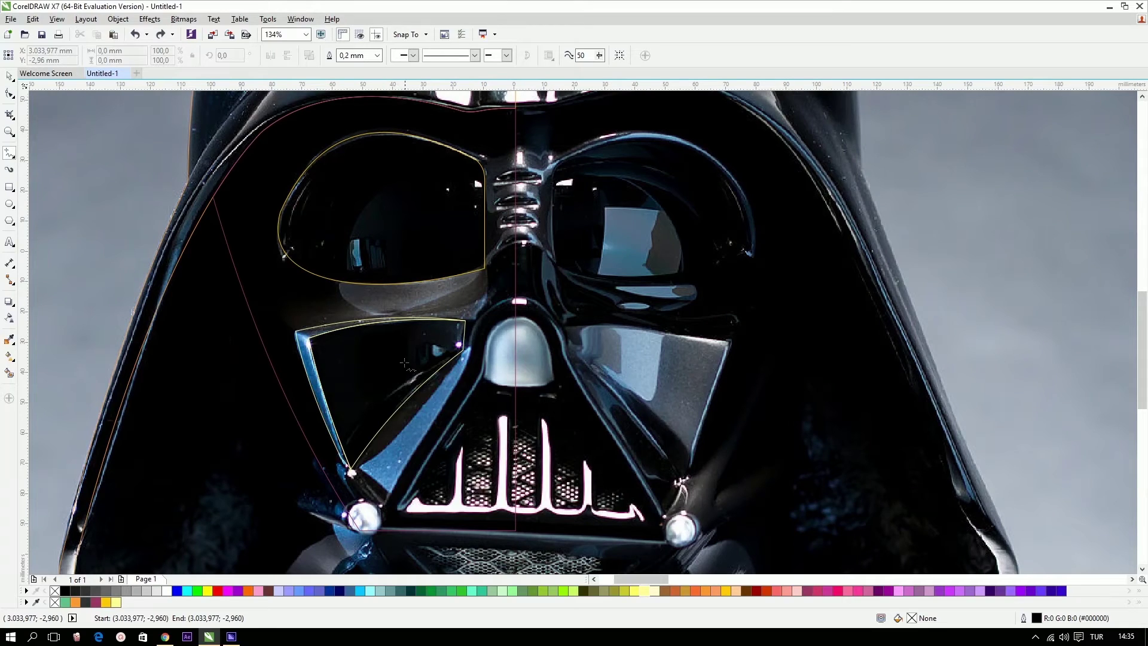
left_click(380, 513)
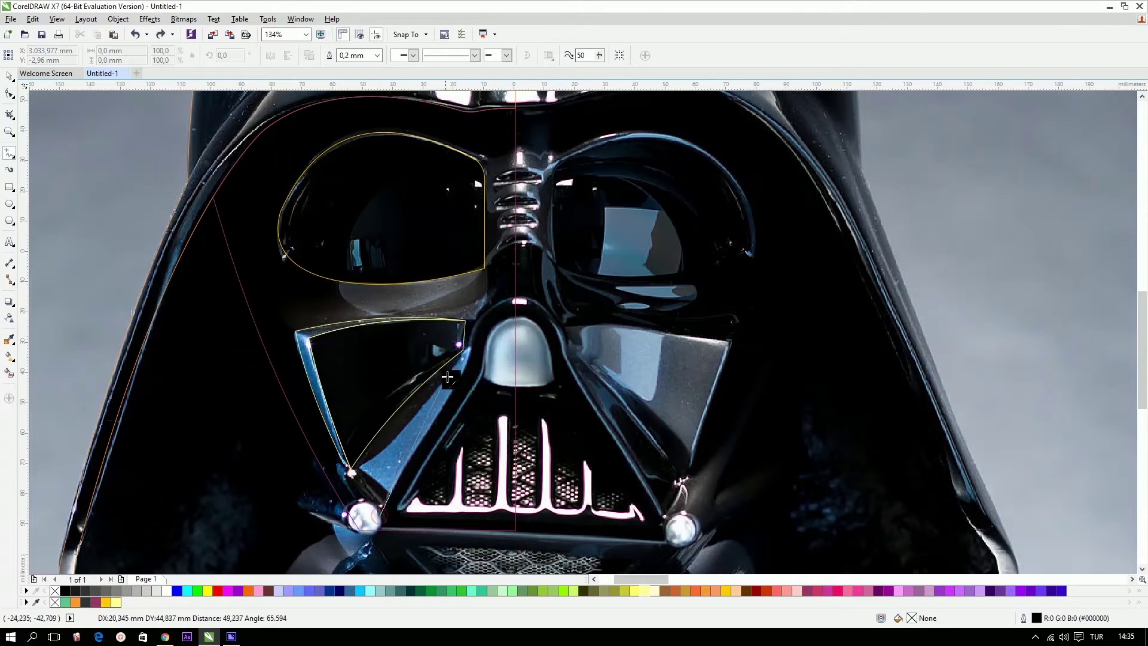
left_click(474, 353)
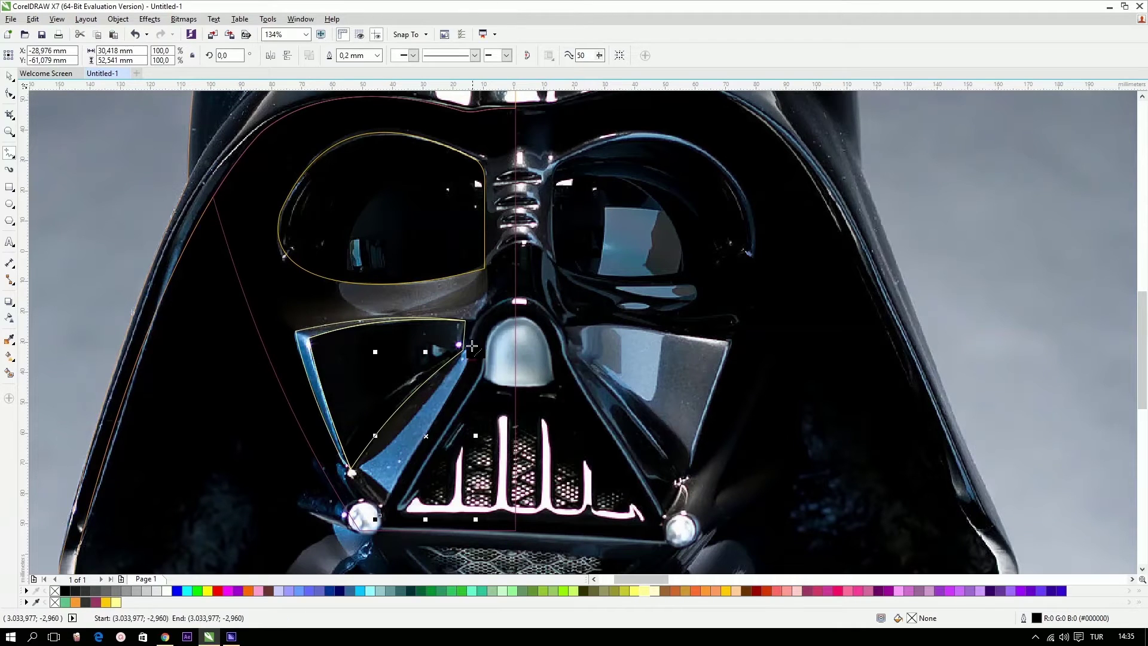
left_click(517, 298)
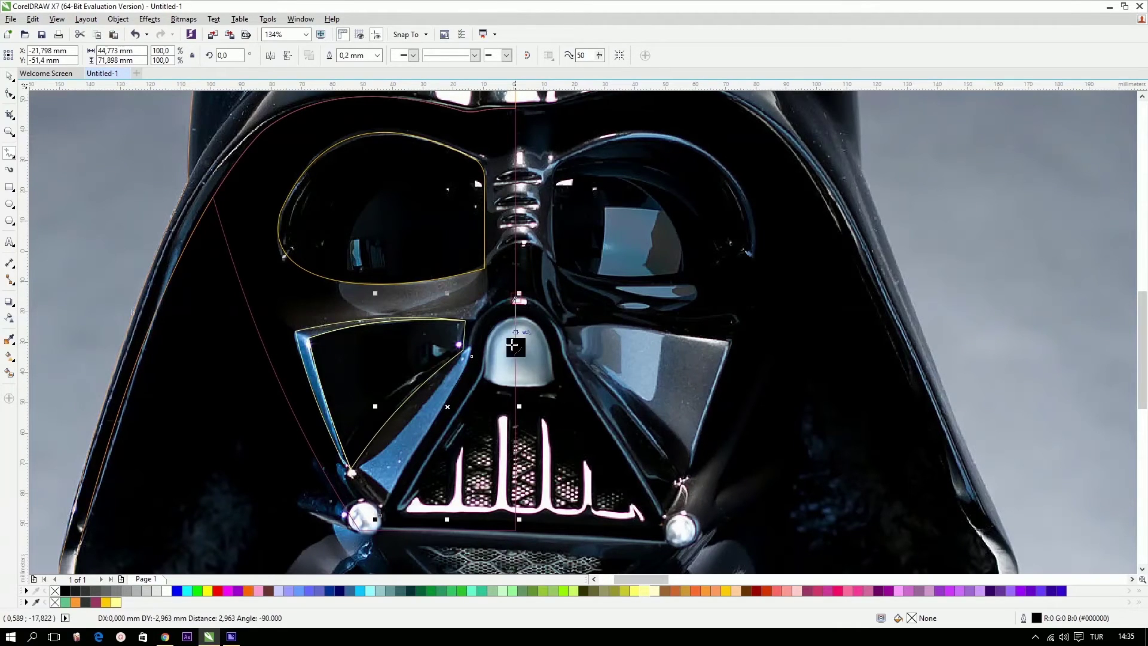
left_click(516, 531)
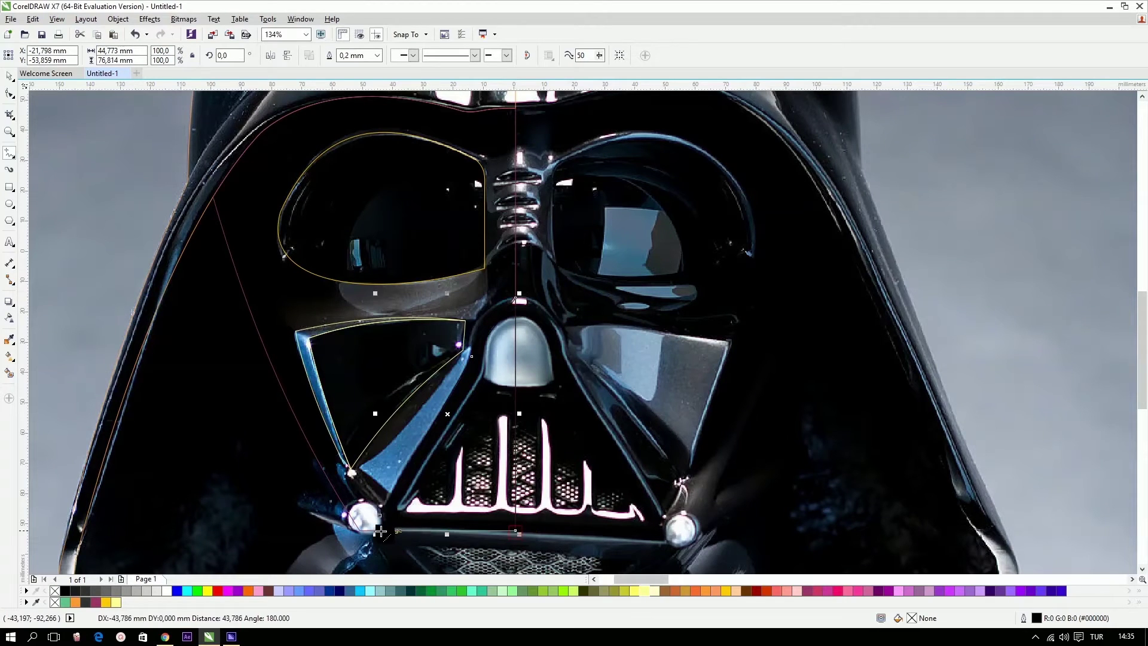
double_click(370, 530)
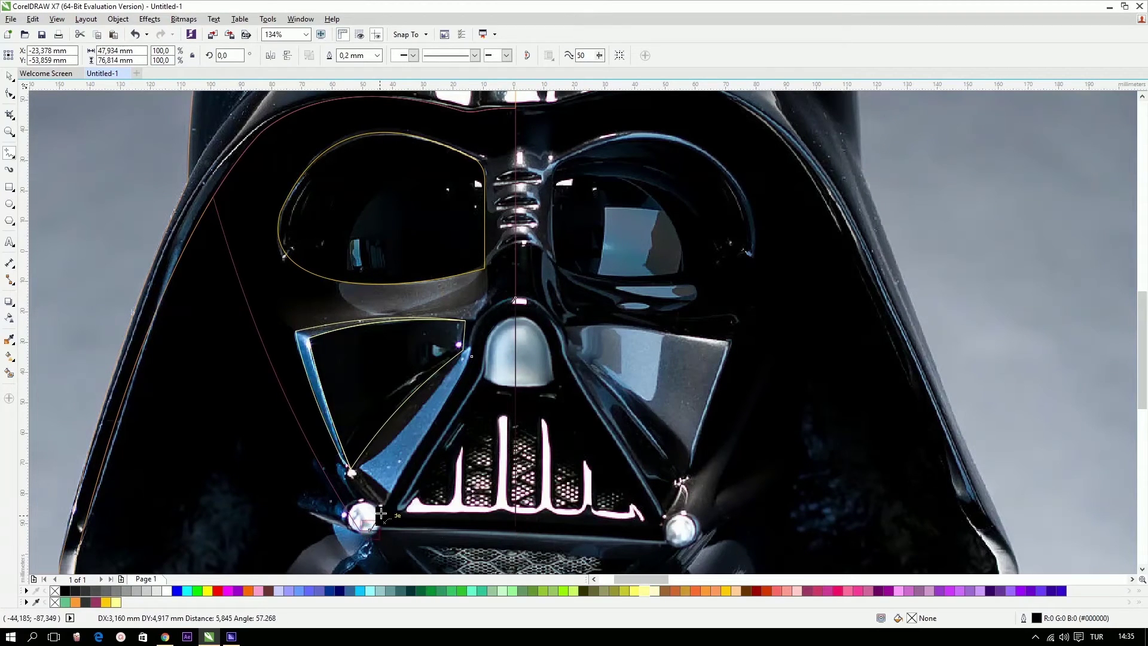
key("space")
right_click(565, 595)
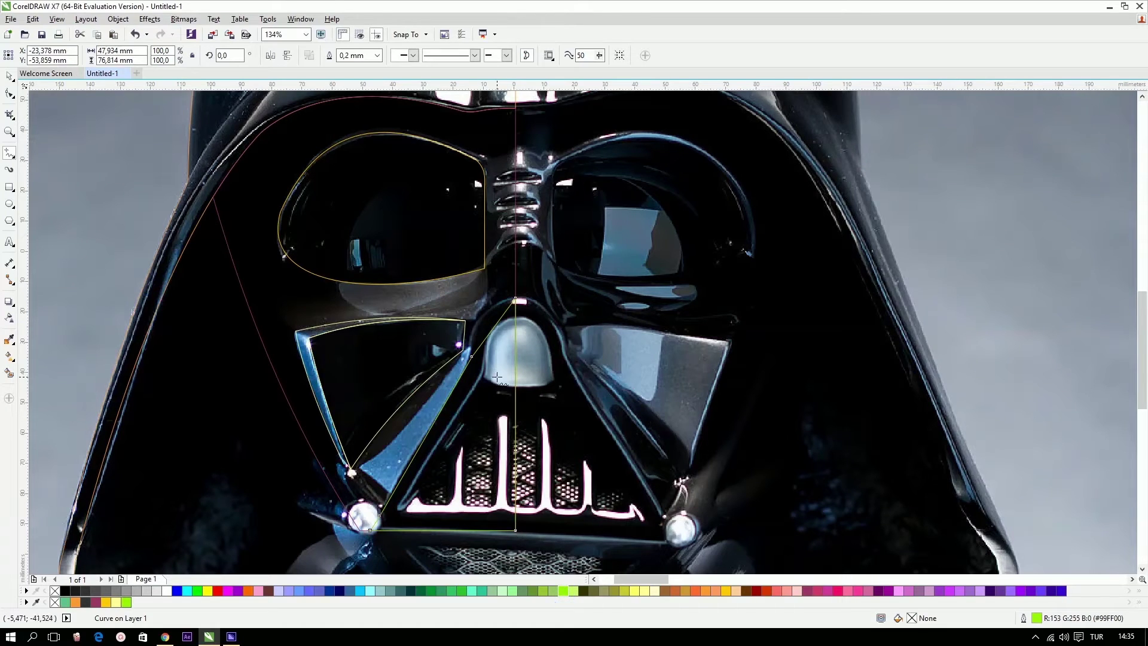
Convert the green muzzle outline's segments to curves and bow its upper edge into an arch around the nose piece.
key("F10")
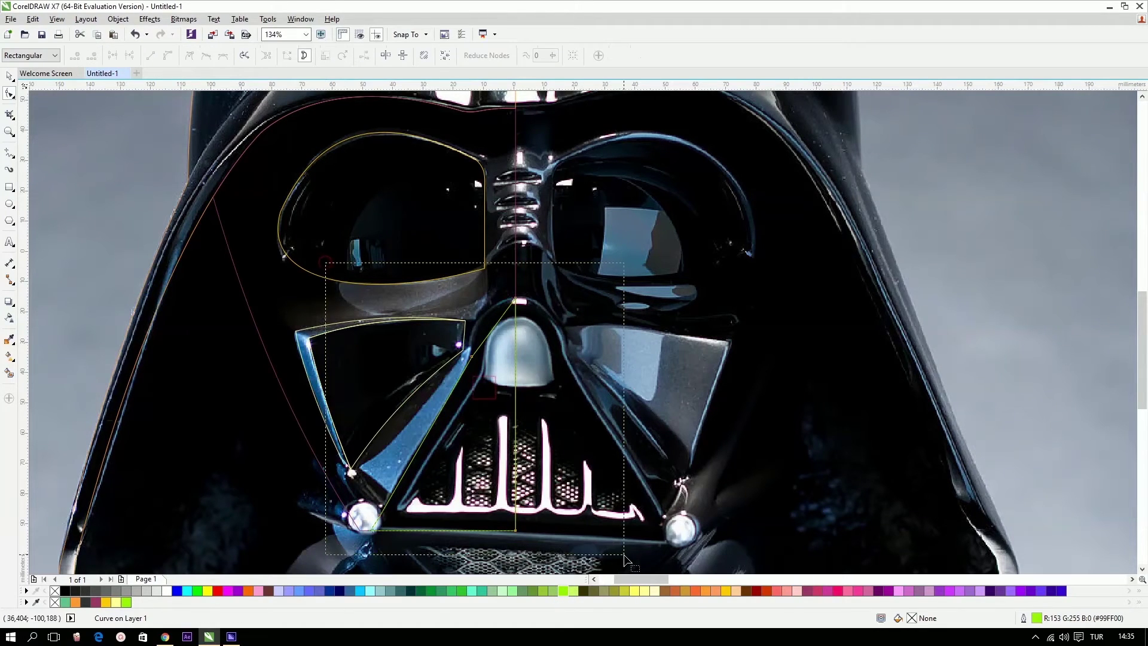
left_click(163, 52)
left_click_drag(336, 276, 589, 552)
scroll(347, 527, "up", 2)
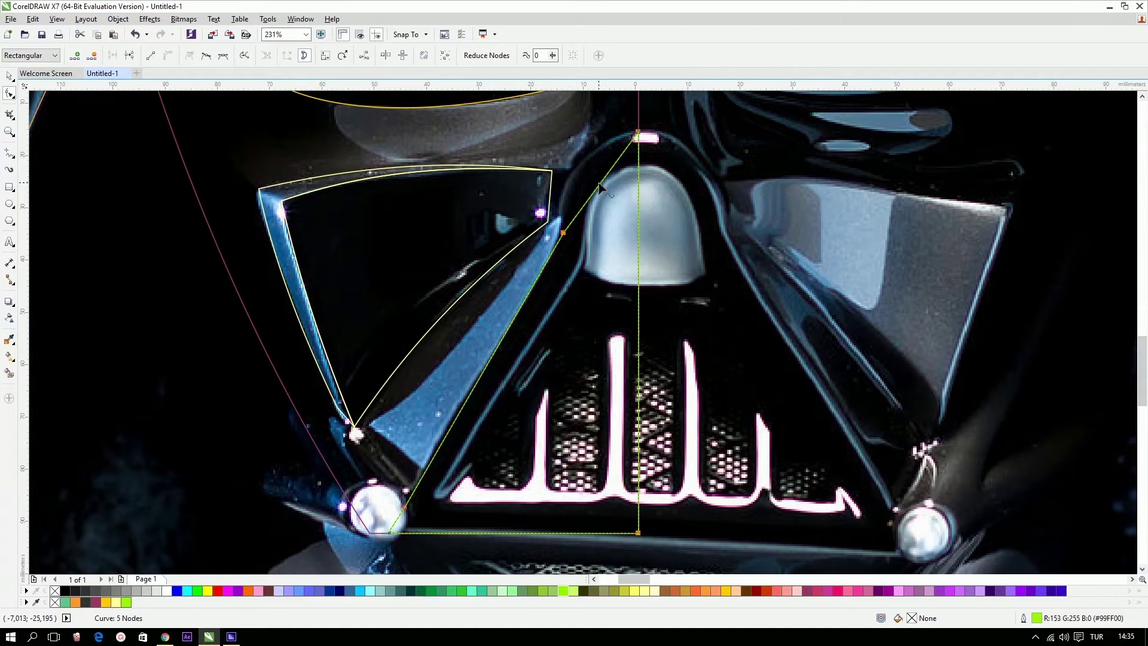
left_click_drag(599, 183, 574, 165)
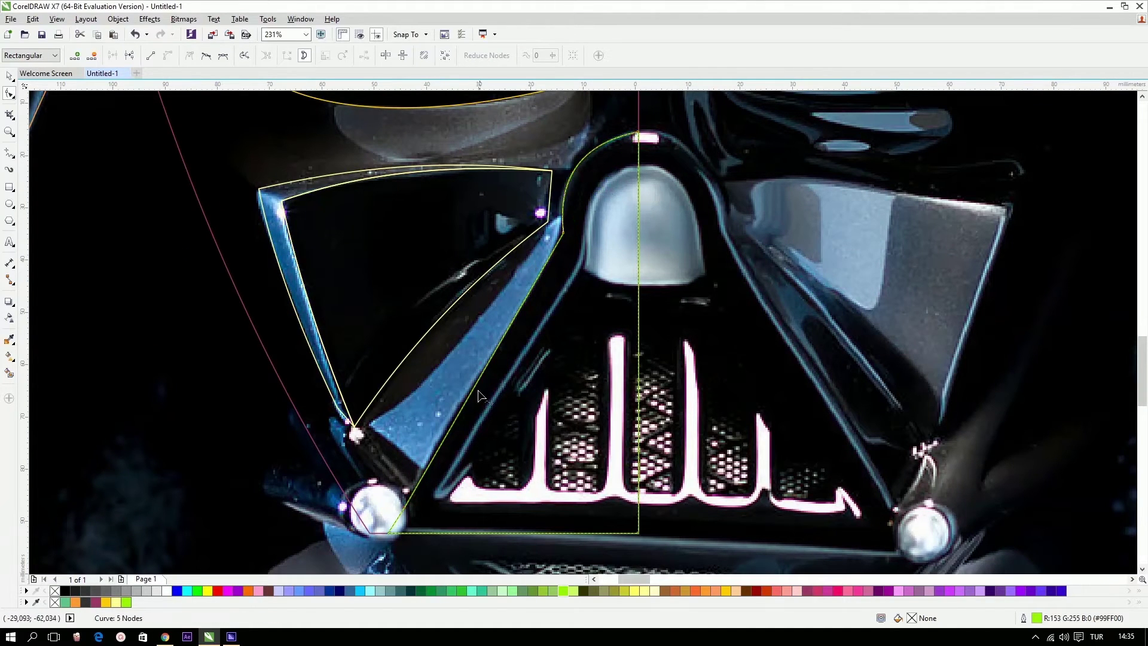
left_click_drag(475, 386, 474, 385)
Shift the green muzzle outline's lower outer corner slightly outward over the round bolt.
scroll(482, 386, "down", 2)
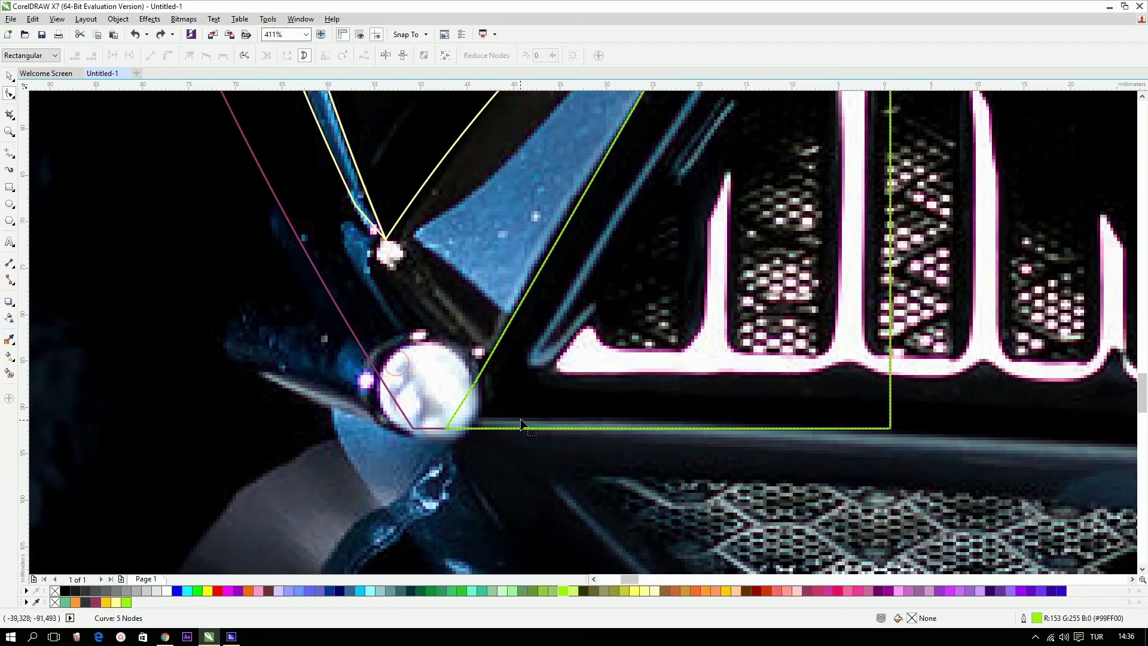
scroll(449, 425, "up", 3)
left_click_drag(447, 428, 448, 429)
left_click(474, 384, "shift")
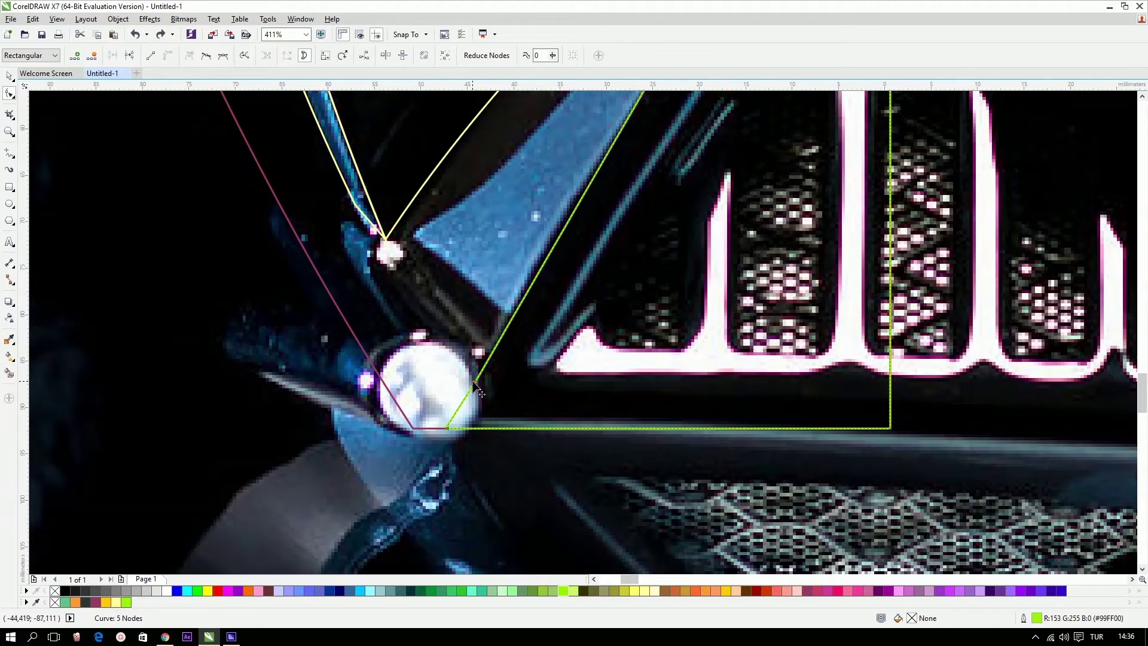
left_click_drag(477, 386, 459, 382)
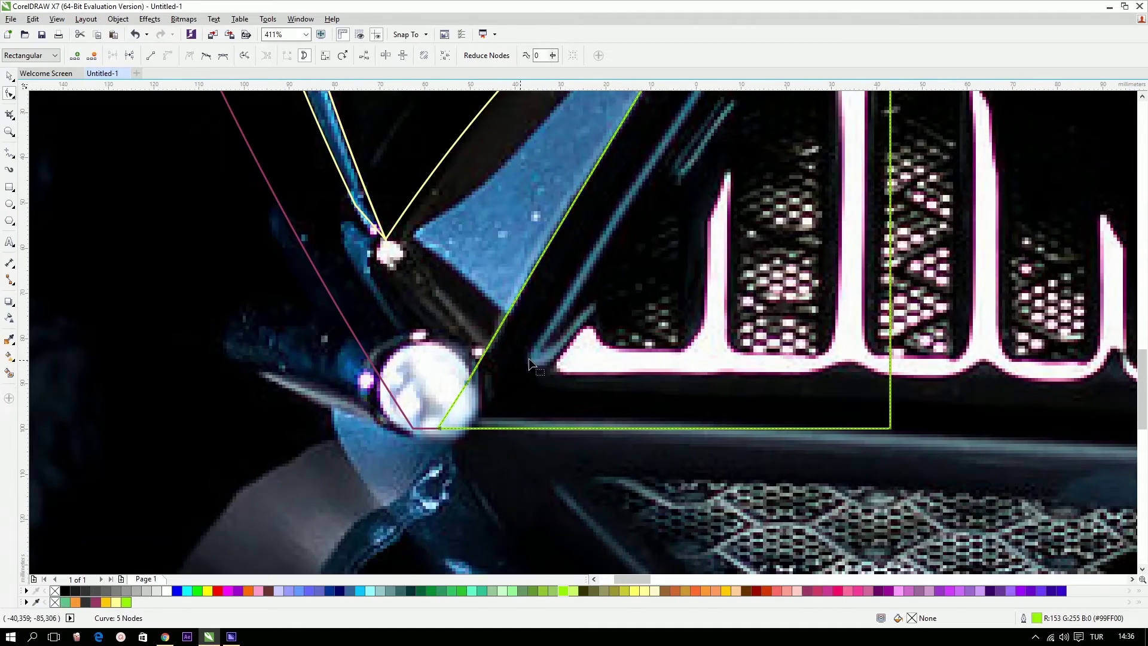
scroll(566, 350, "down", 4)
Adjust the curve handle at the top of the muzzle arch so the curve meets the centre line horizontally.
key("space")
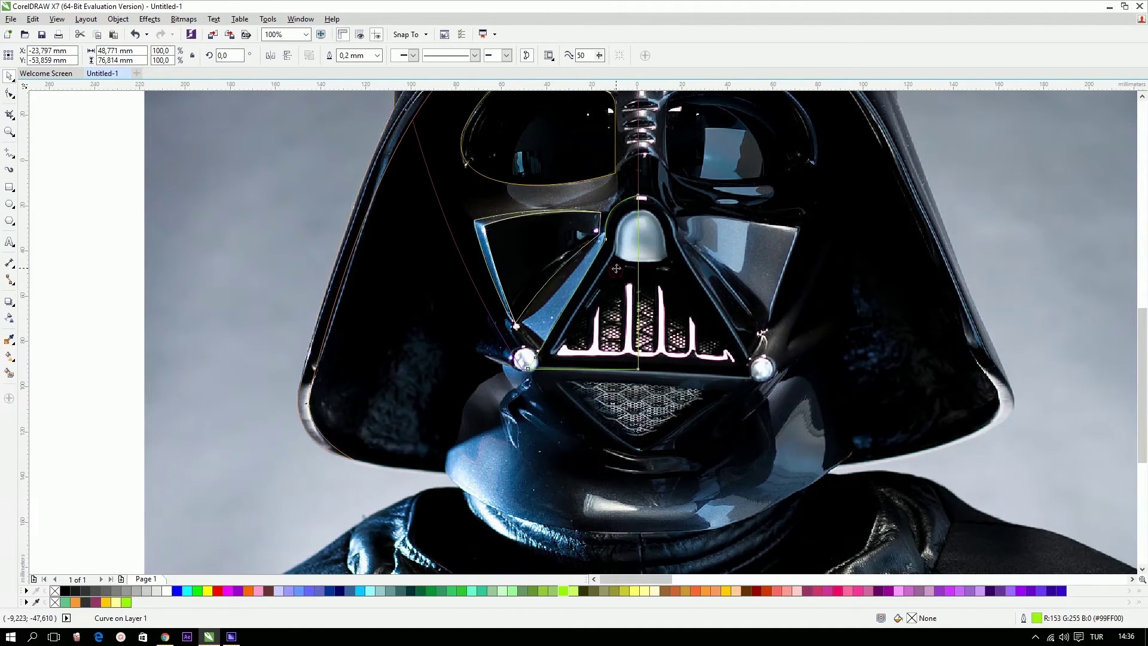
key("space")
scroll(676, 185, "up", 4)
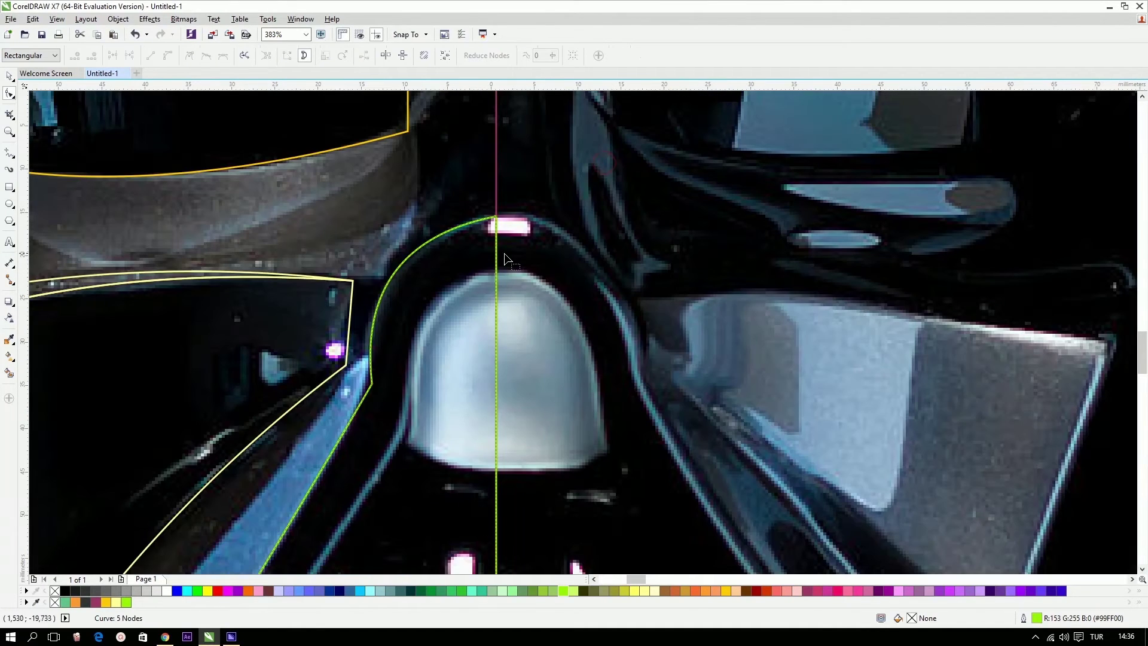
left_click(496, 218)
left_click_drag(405, 235, 422, 214)
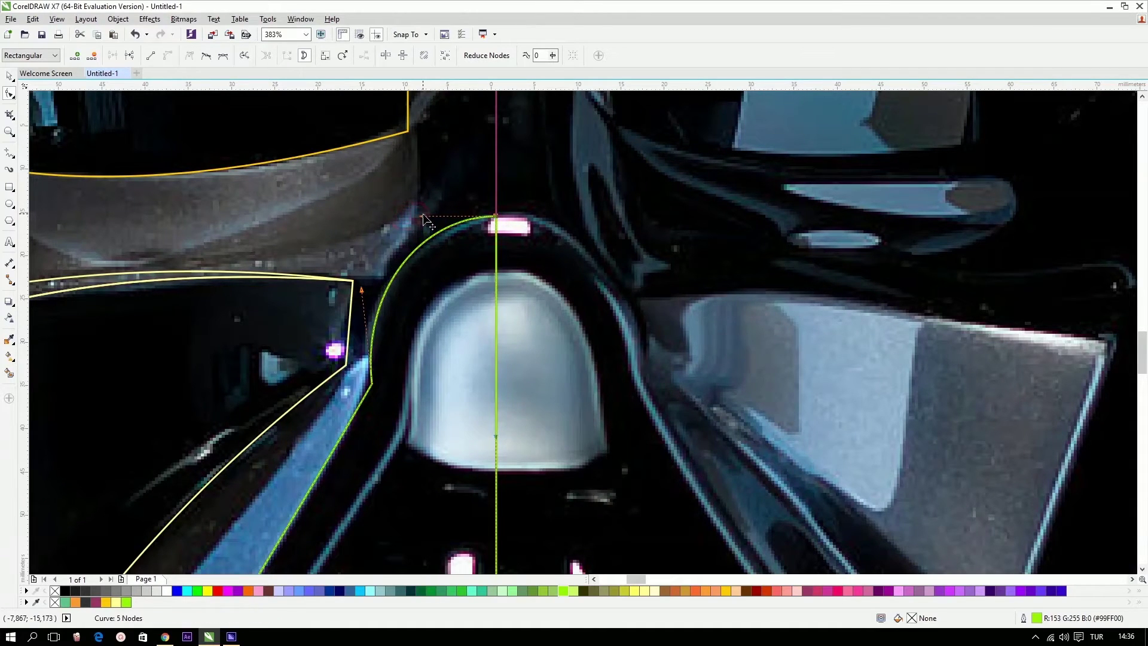
key("space")
scroll(473, 192, "down", 5)
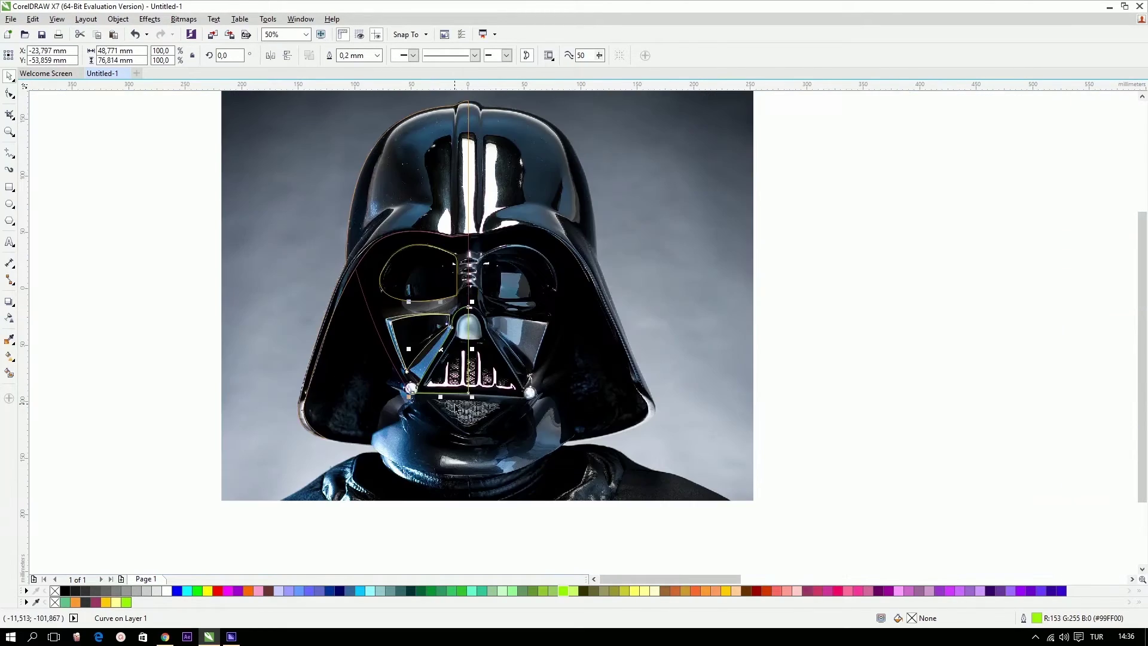
scroll(453, 406, "down", 2)
left_click_drag(446, 347, 390, 304)
scroll(470, 393, "up", 5)
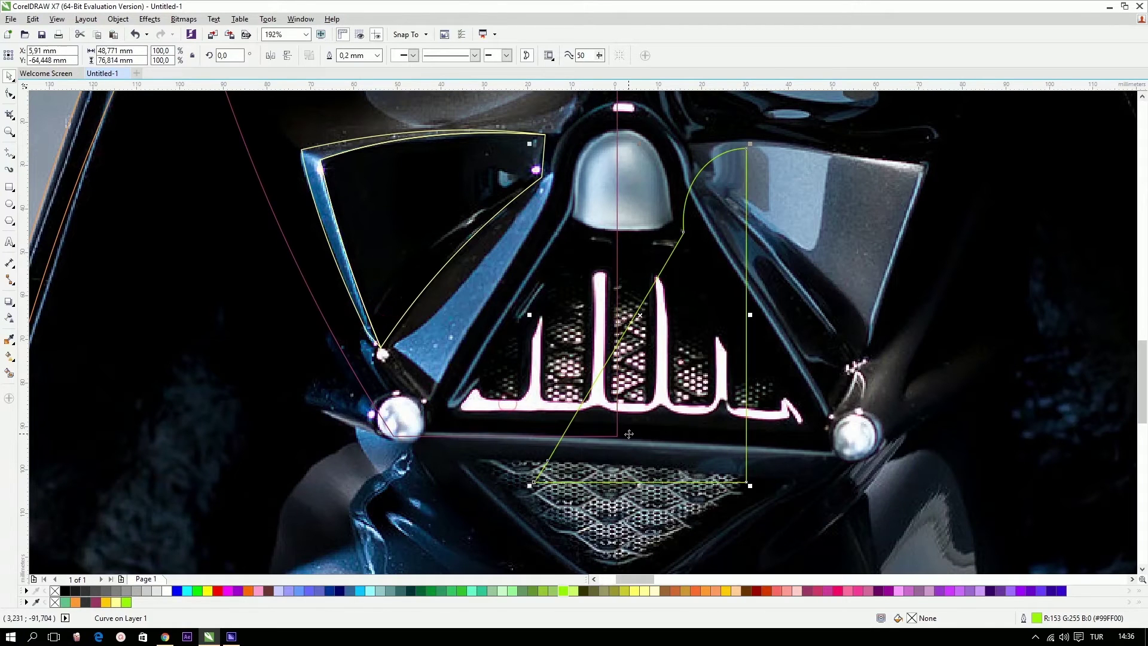
key("ctrl+z")
scroll(629, 435, "down", 2)
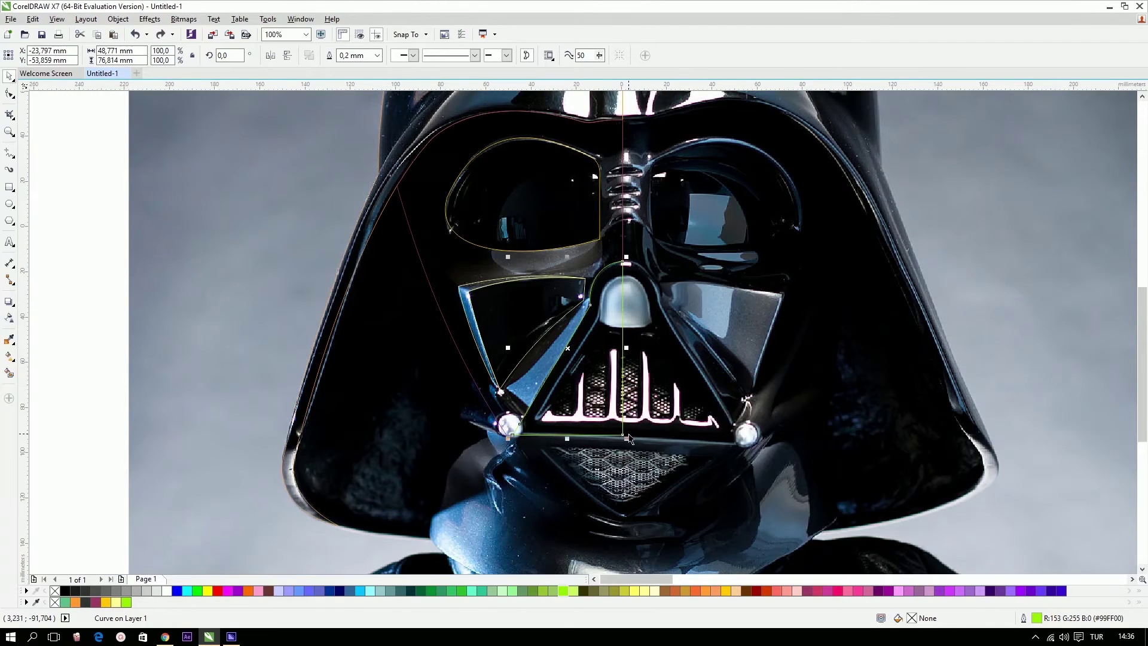
Draw a closed five-cornered inner muzzle outline about 36 by 66 mm around the nose piece and grille, against the centre line.
left_click(62, 184)
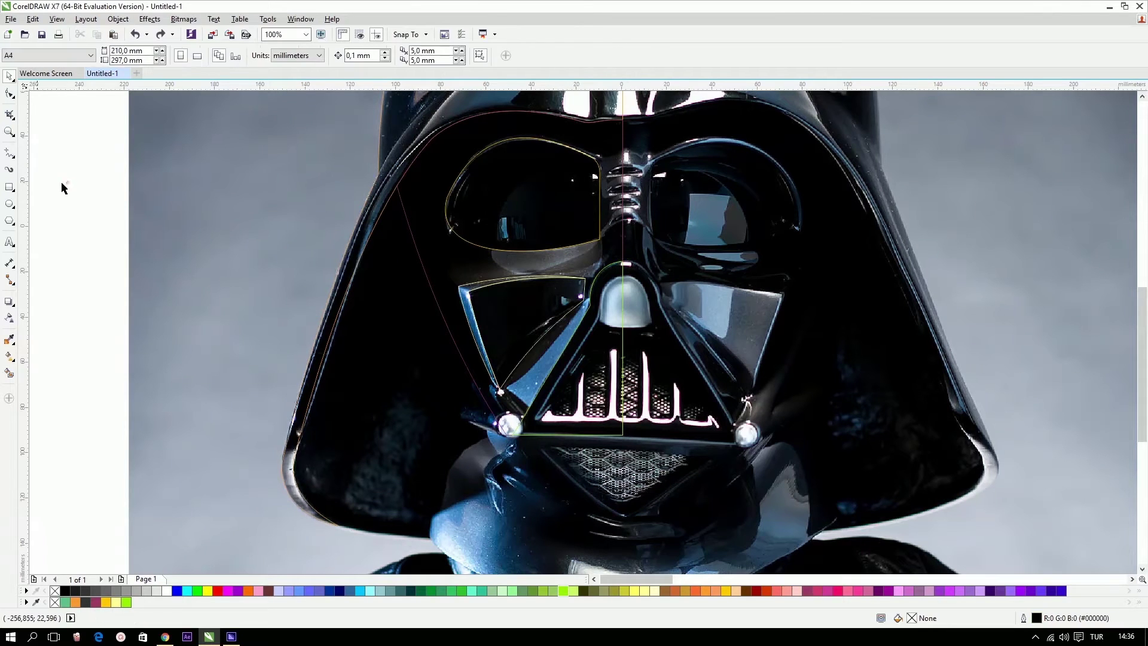
left_click(11, 154)
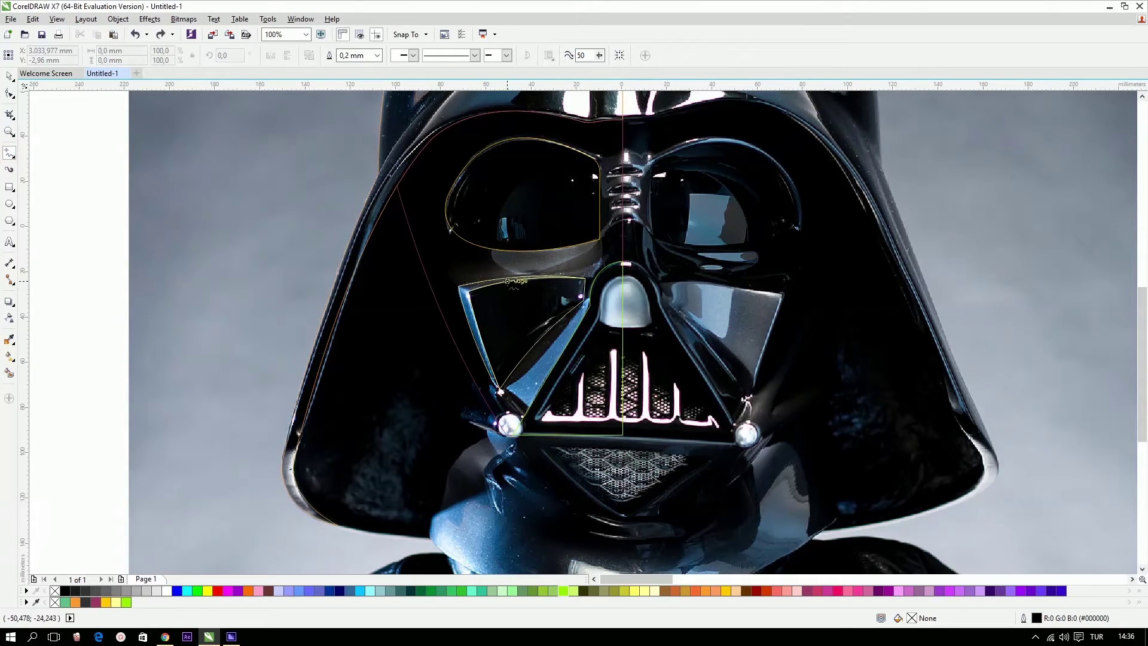
scroll(649, 375, "up", 3)
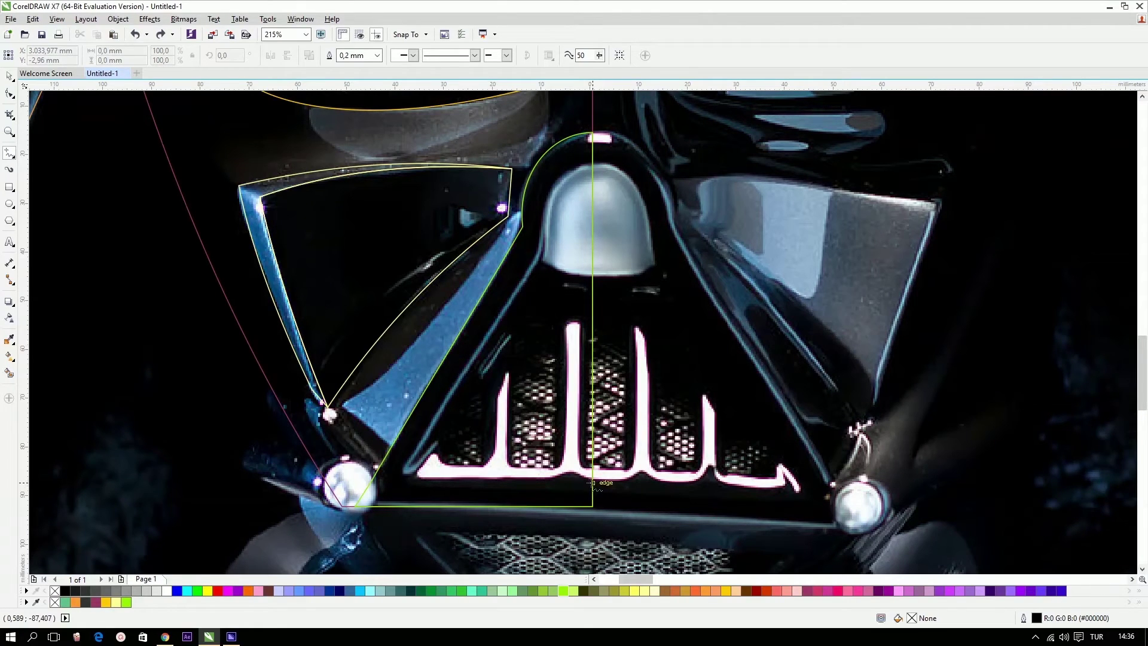
left_click(592, 482)
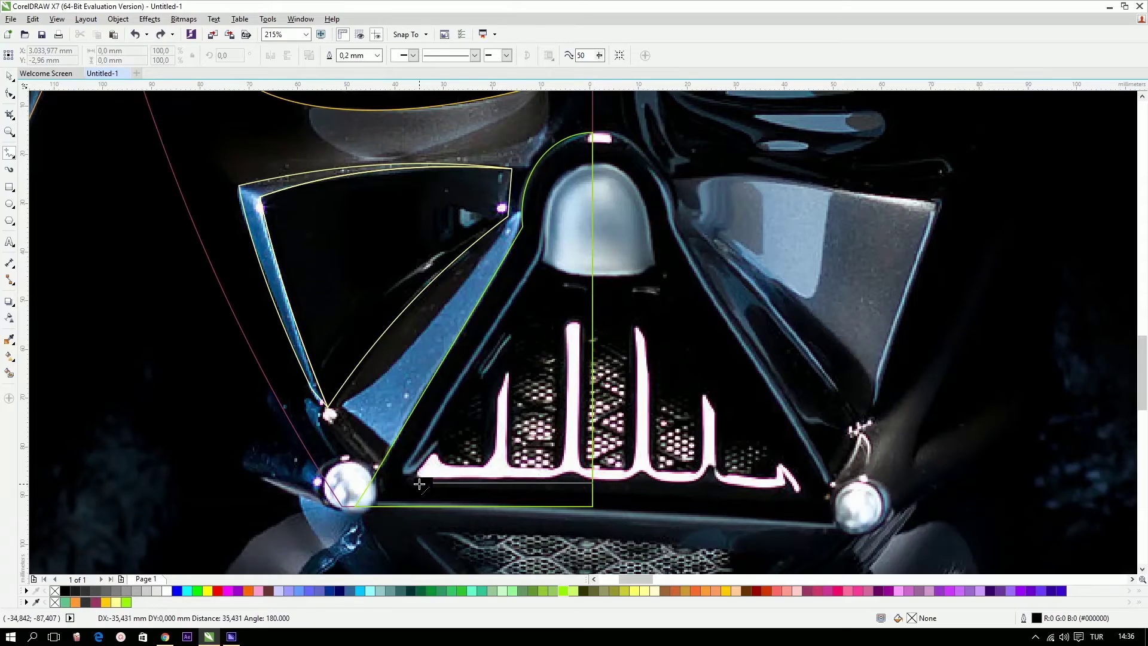
left_click(414, 483)
left_click(416, 458)
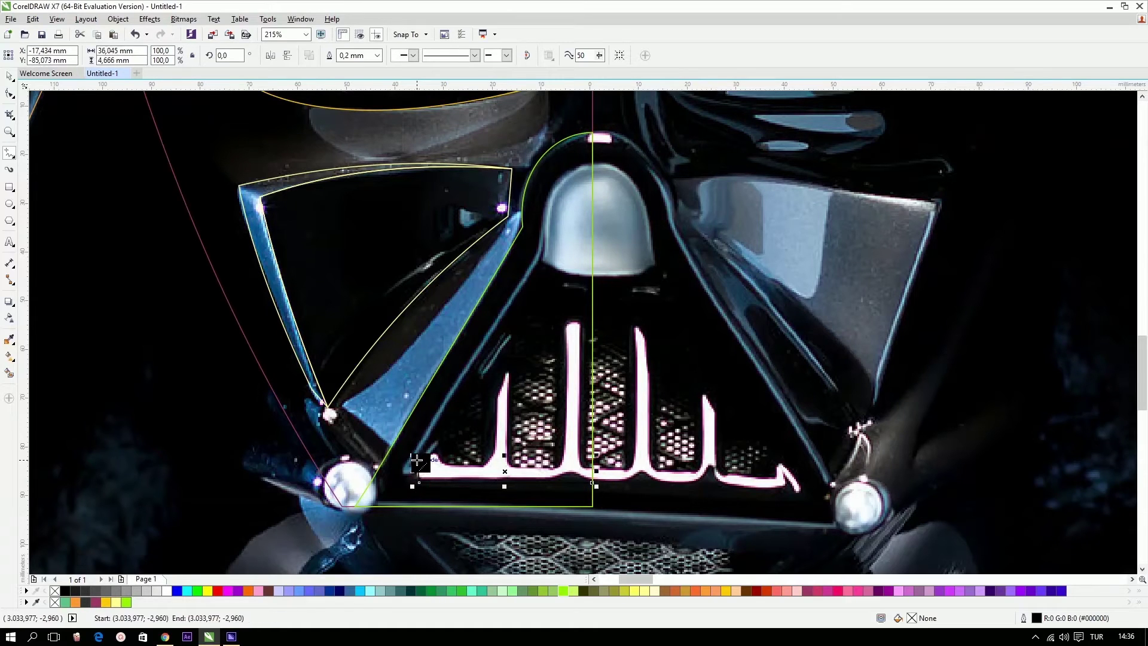
left_click(539, 260)
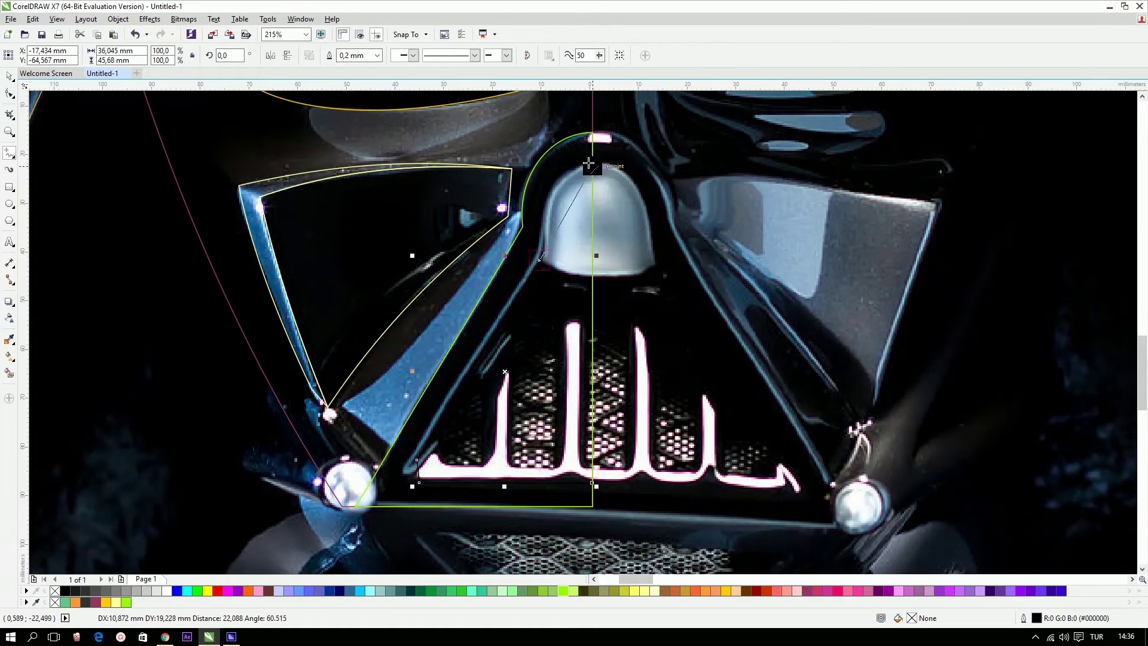
left_click(594, 160)
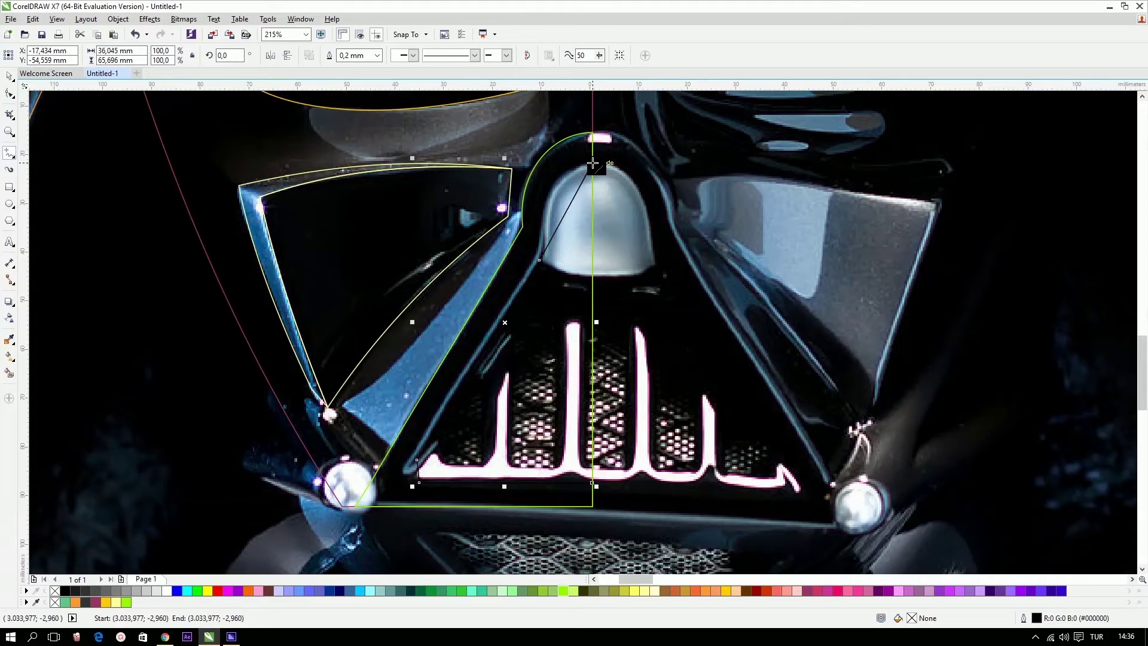
left_click(592, 483)
Set the inner muzzle outline's colour to deep yellow (#FFCC00).
key("space")
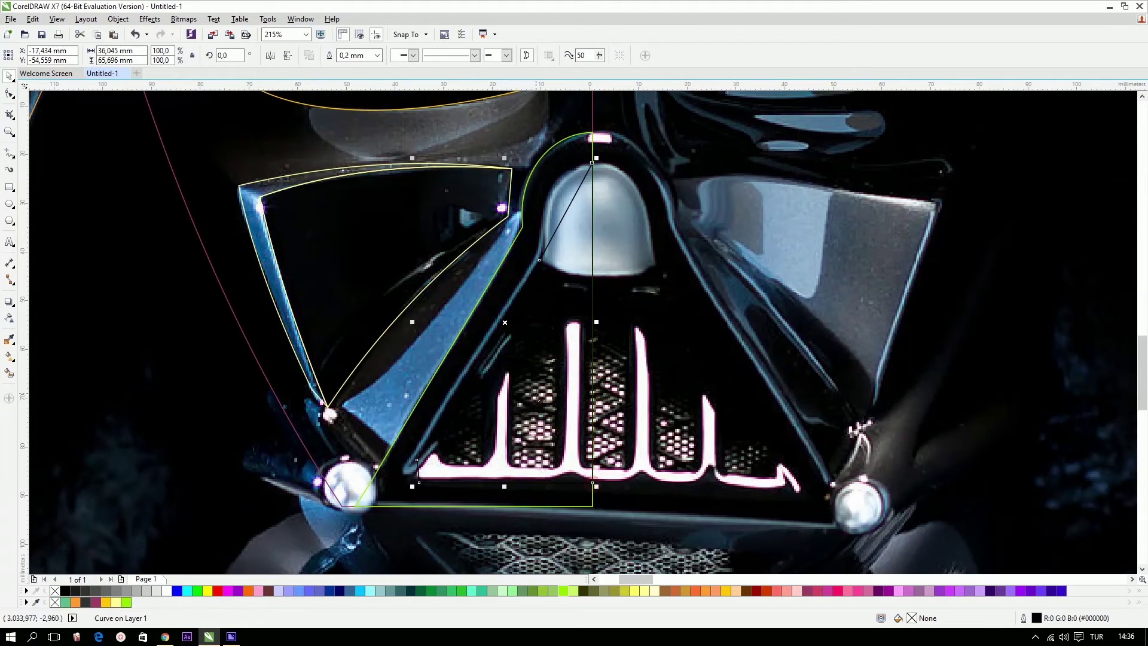
left_click(593, 476)
right_click(726, 590)
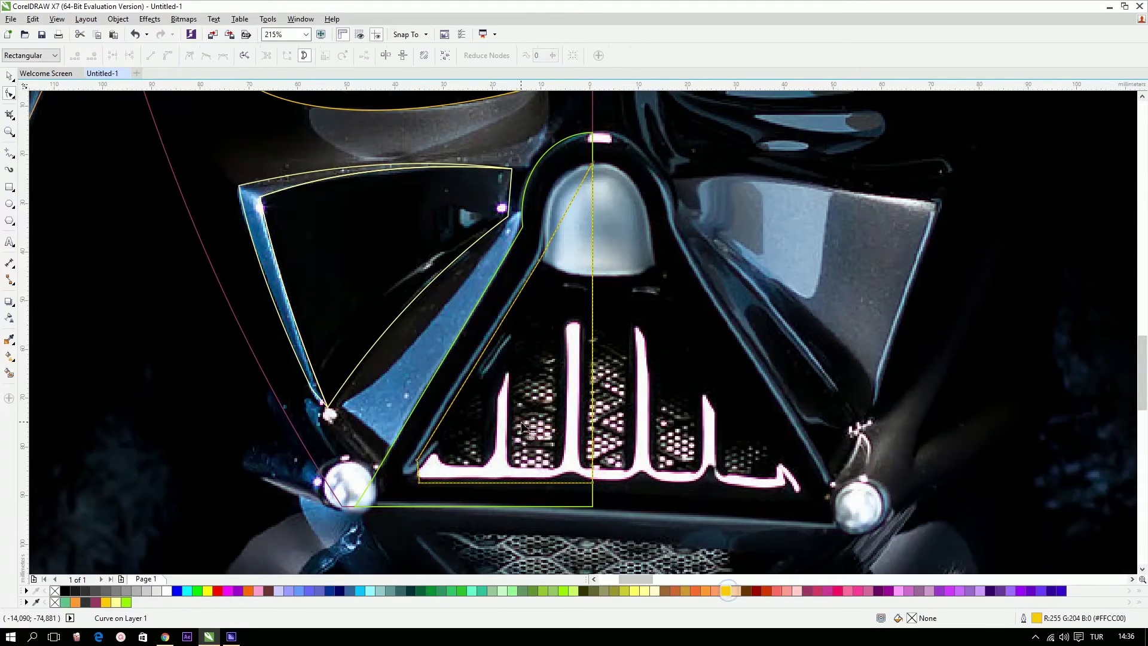
Convert the inner muzzle outline's segments to curves and bow its short lower outer edge into a rounded corner around the grille's end.
key("F10")
left_click_drag(361, 134, 697, 476)
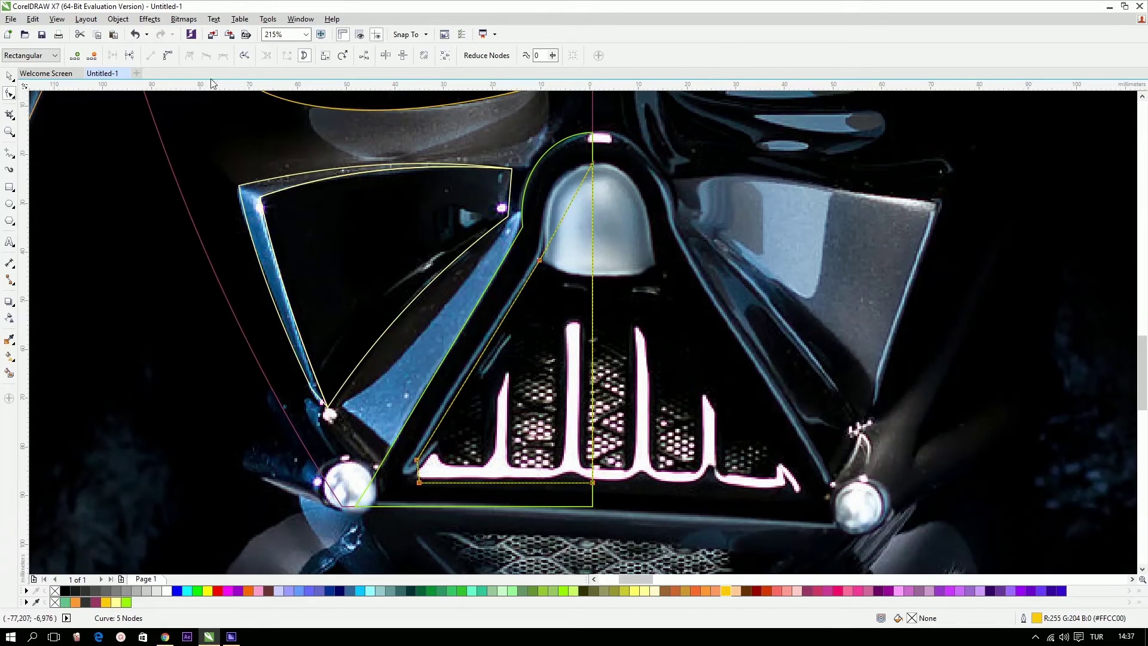
left_click(168, 57)
key("F2")
left_click_drag(371, 397, 699, 523)
left_click_drag(193, 375, 163, 392)
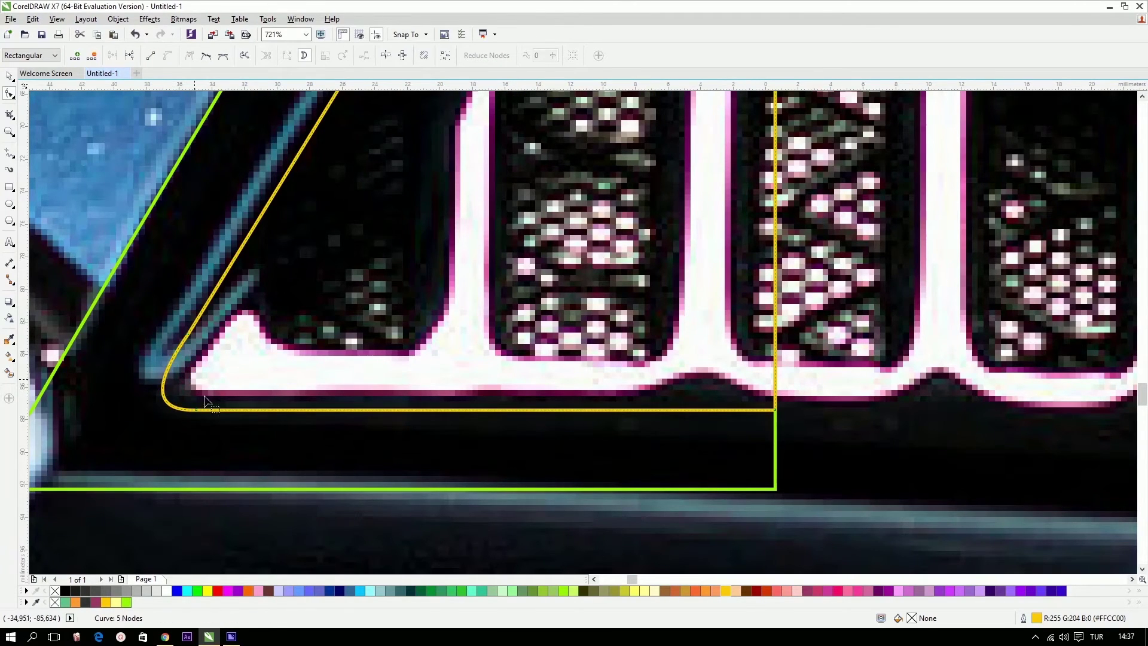
Bow the inner muzzle outline's upper edge outward into an arch around the nose piece.
scroll(221, 331, "down", 5)
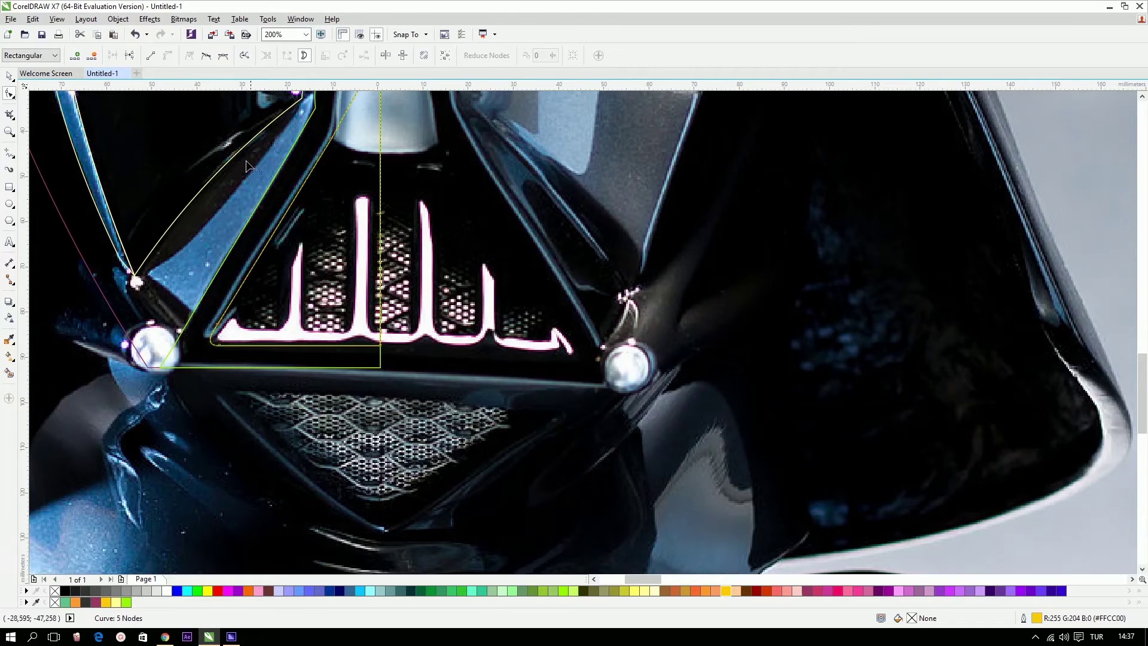
scroll(246, 160, "down", 2)
scroll(319, 138, "up", 5)
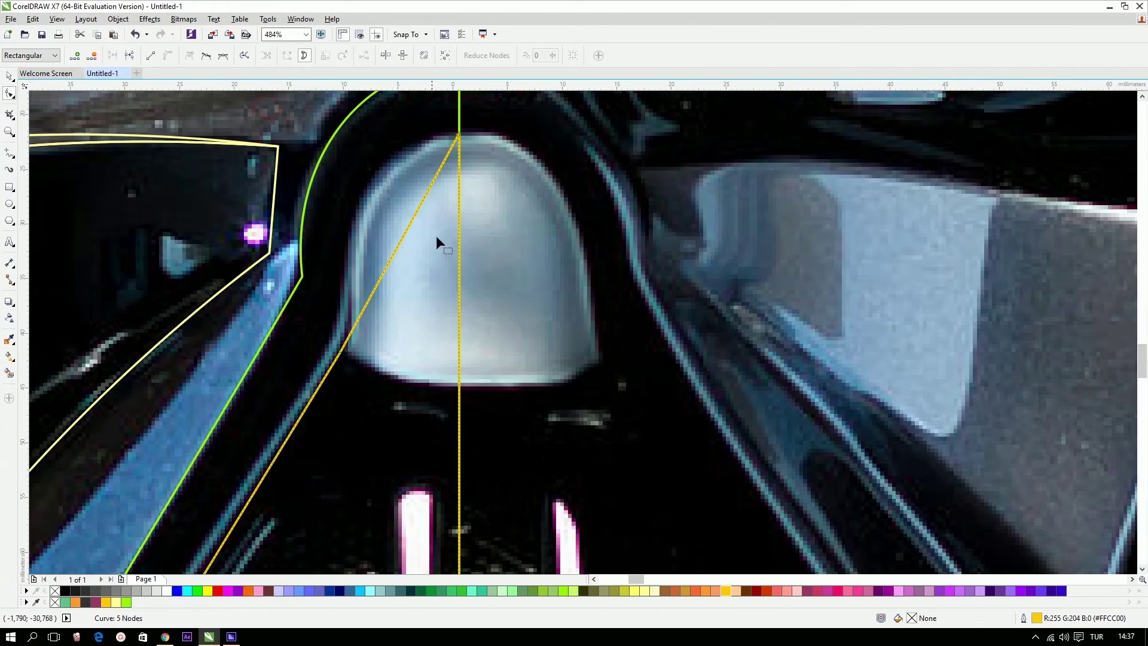
left_click_drag(413, 222, 375, 171)
scroll(440, 161, "down", 3)
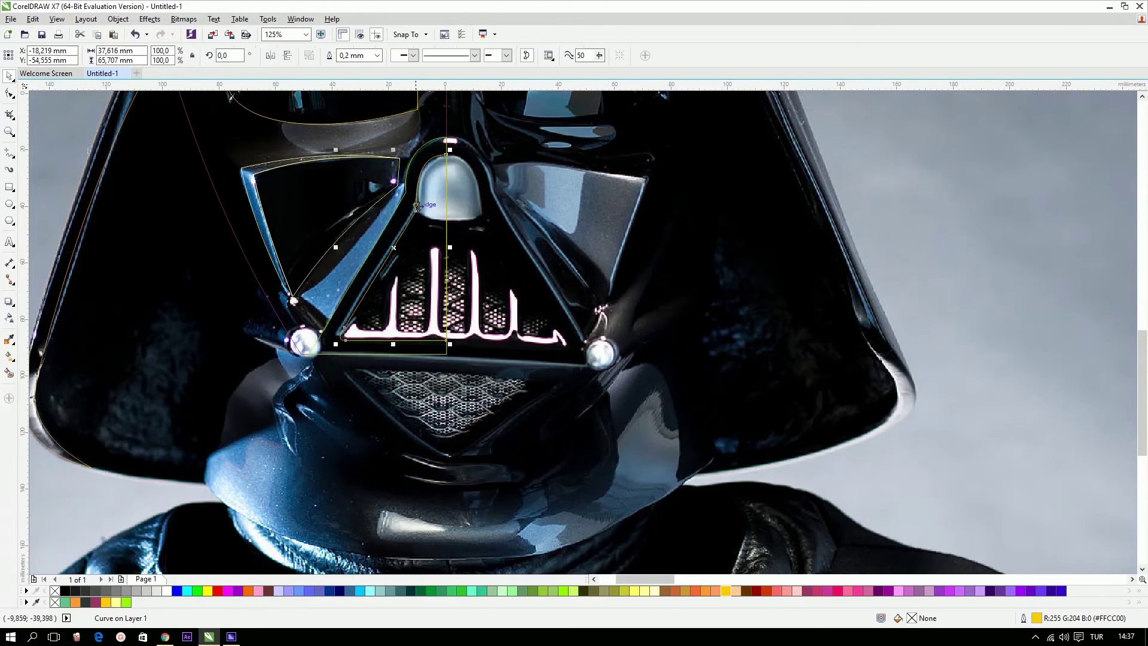
scroll(398, 182, "up", 3)
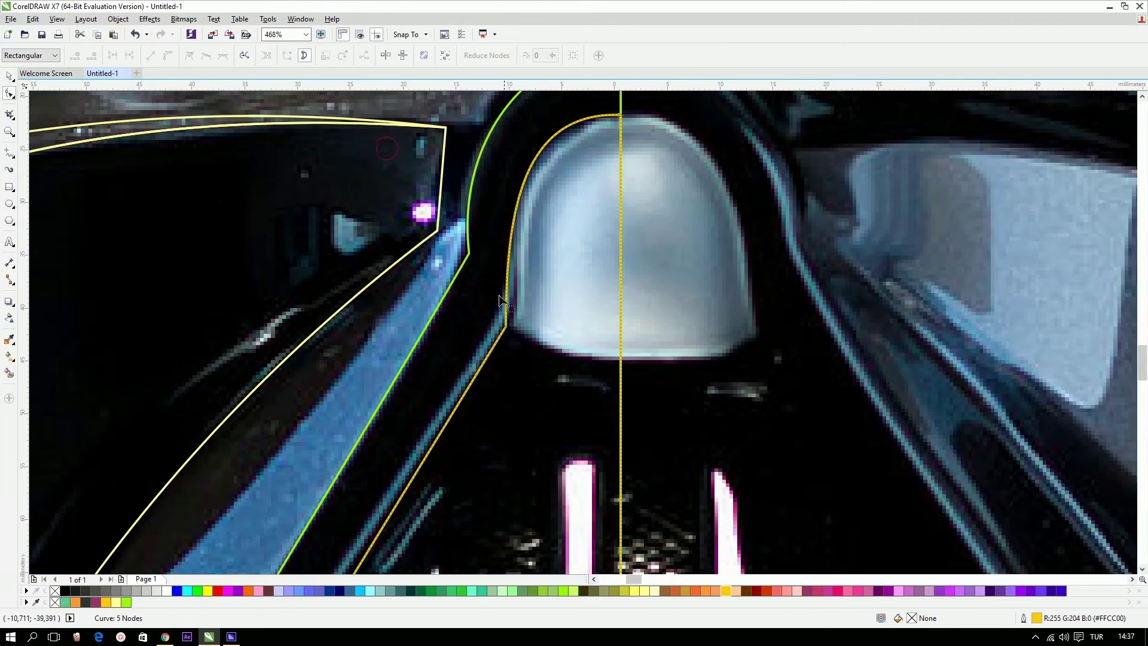
Raise the inner muzzle outline's outer corner beside the nose piece and level the curve handle at the arch's peak.
left_click_drag(508, 327, 509, 303)
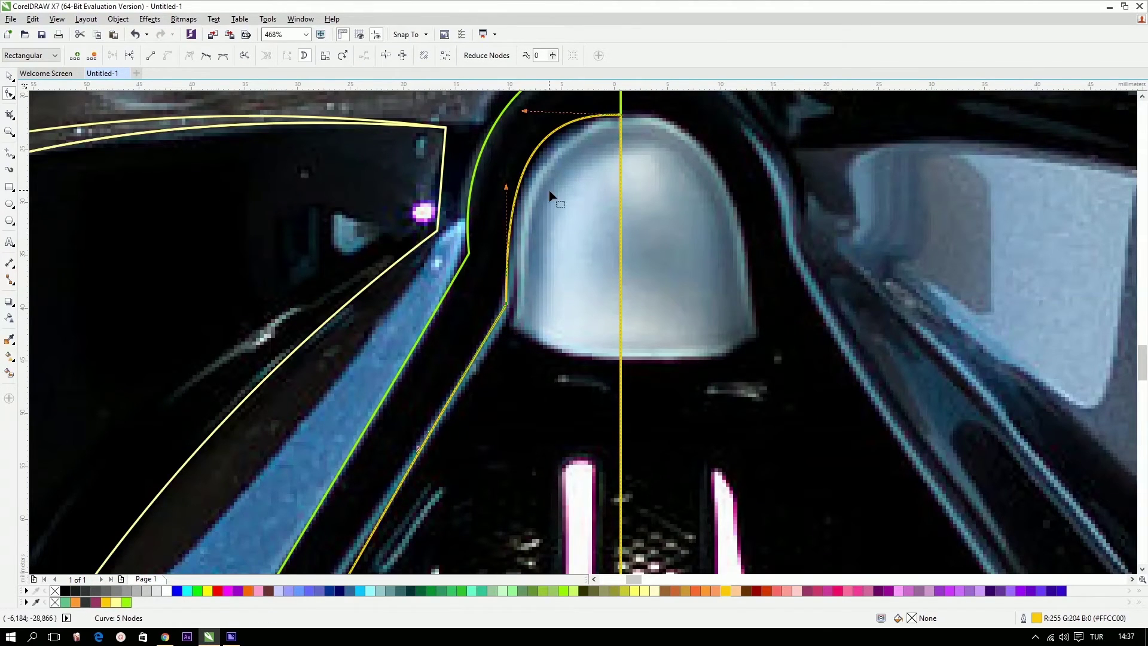
scroll(551, 192, "down", 2)
scroll(489, 110, "up", 4)
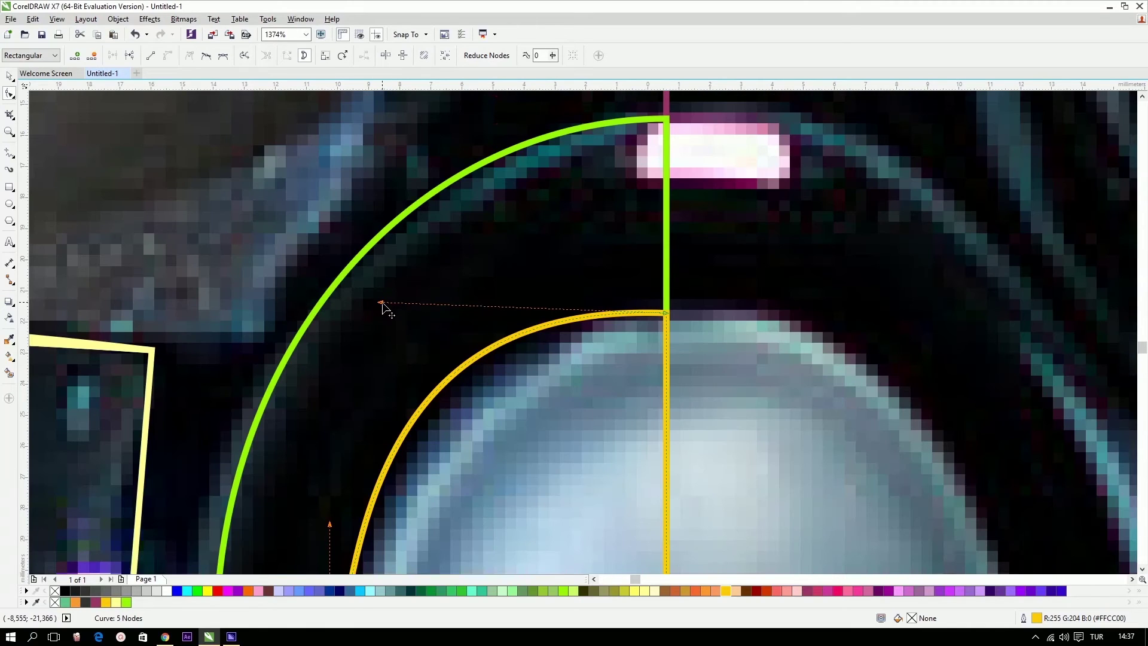
left_click_drag(385, 306, 384, 315)
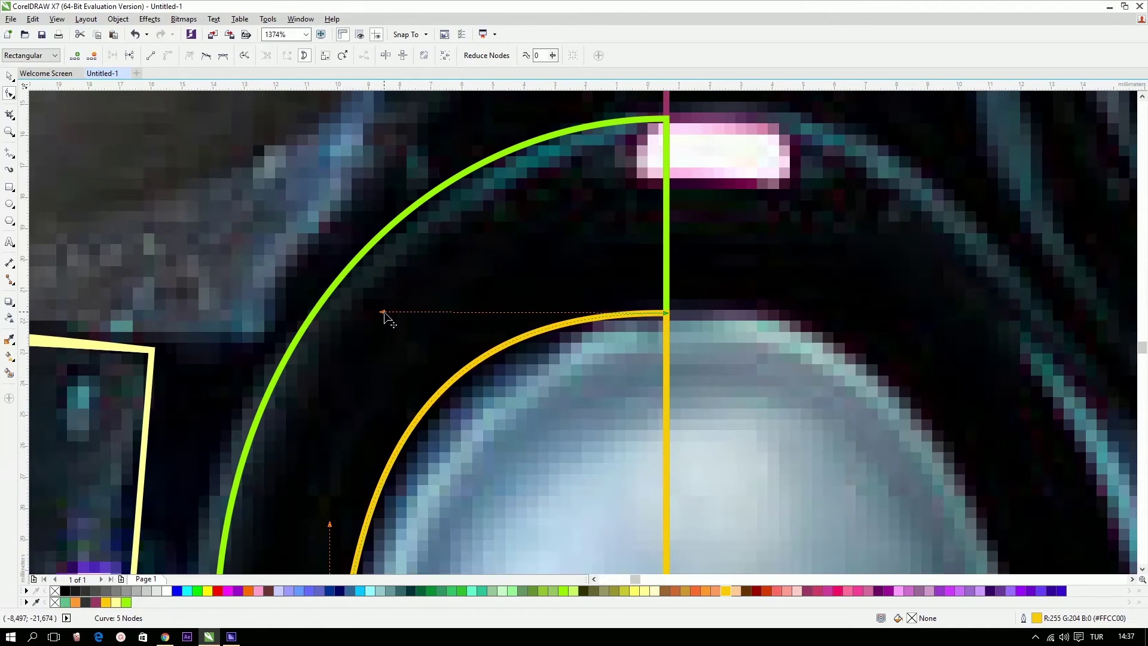
scroll(389, 308, "down", 4)
scroll(395, 302, "down", 2)
key("space")
key("F2")
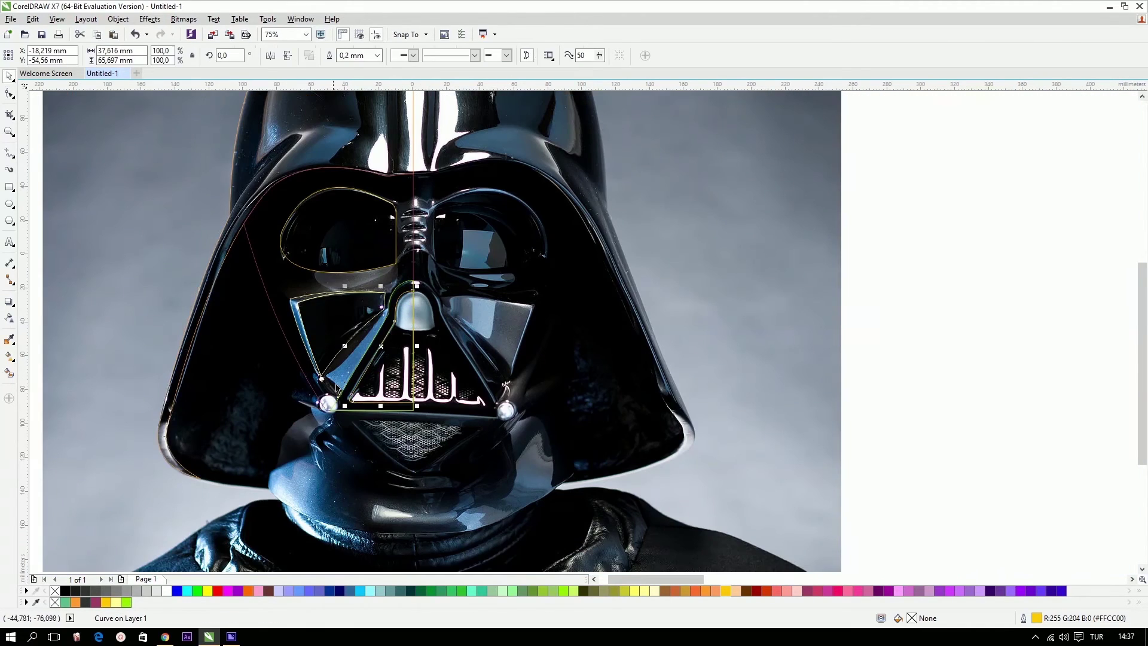
left_click_drag(297, 358, 484, 434)
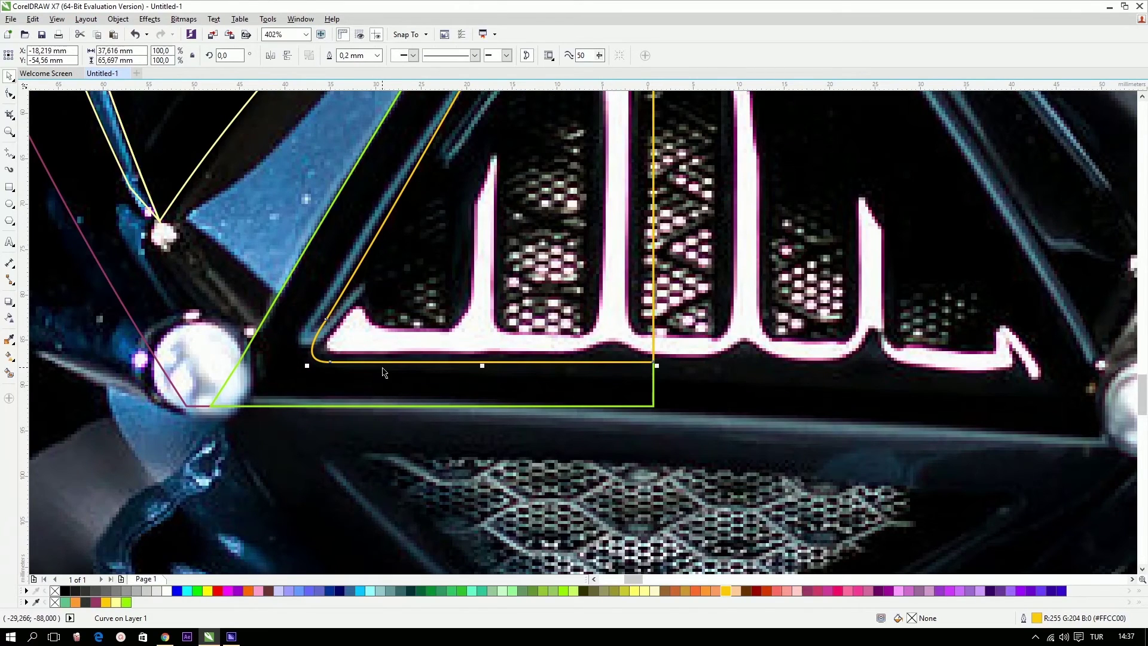
scroll(384, 372, "down", 3)
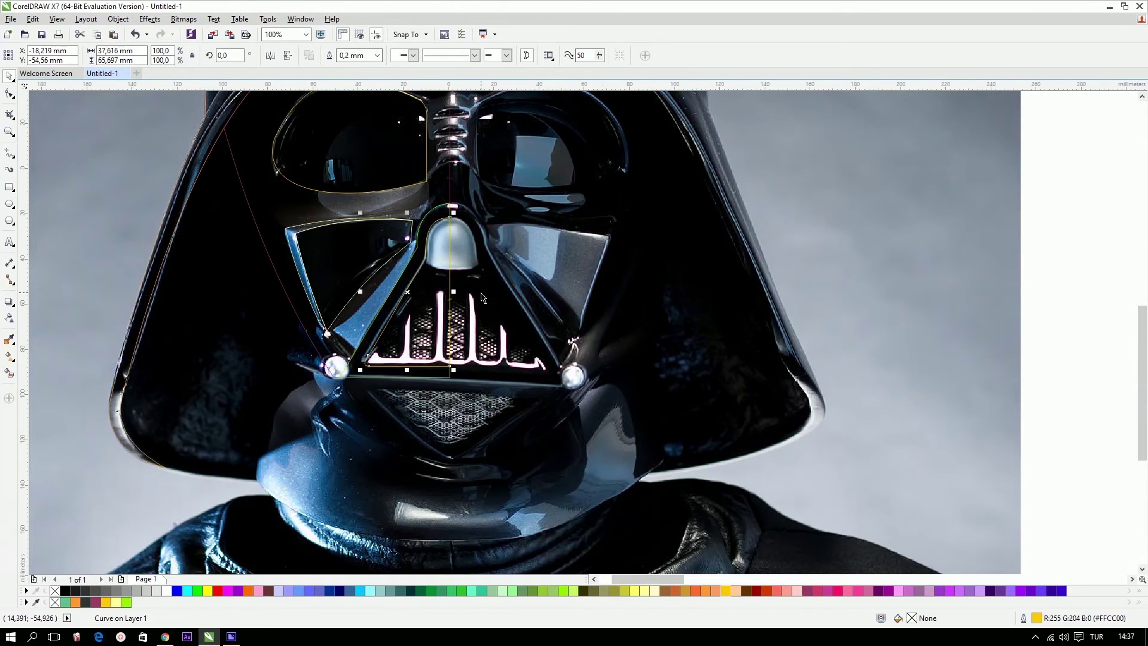
left_click_drag(318, 239, 615, 443)
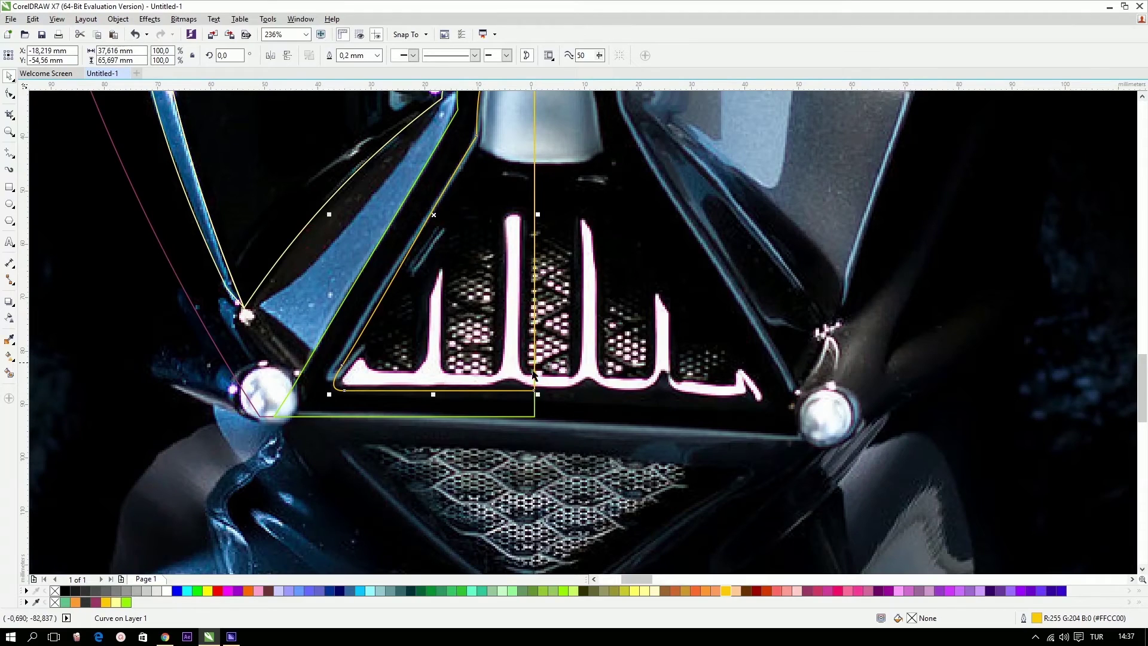
left_click(10, 154)
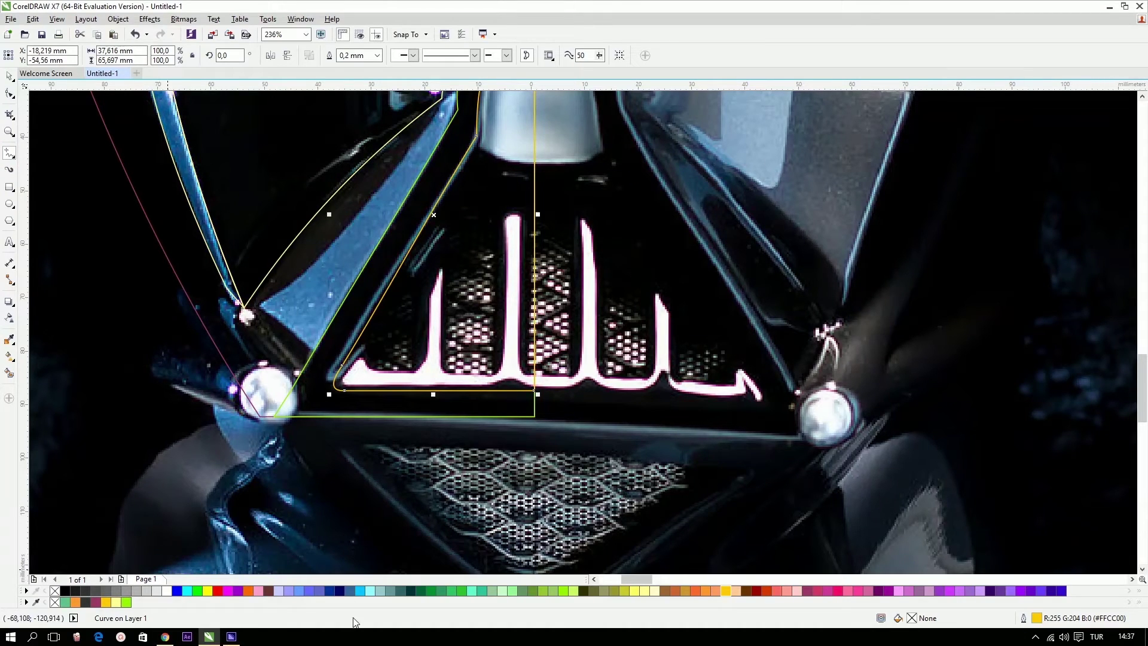
scroll(488, 246, "down", 3)
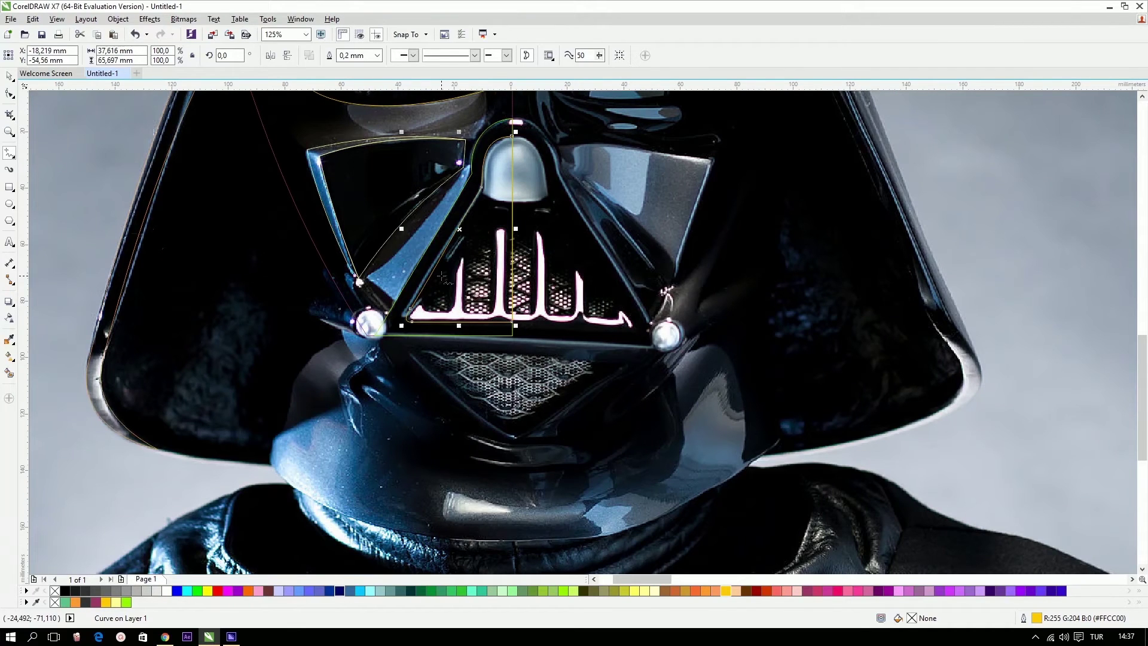
key("space")
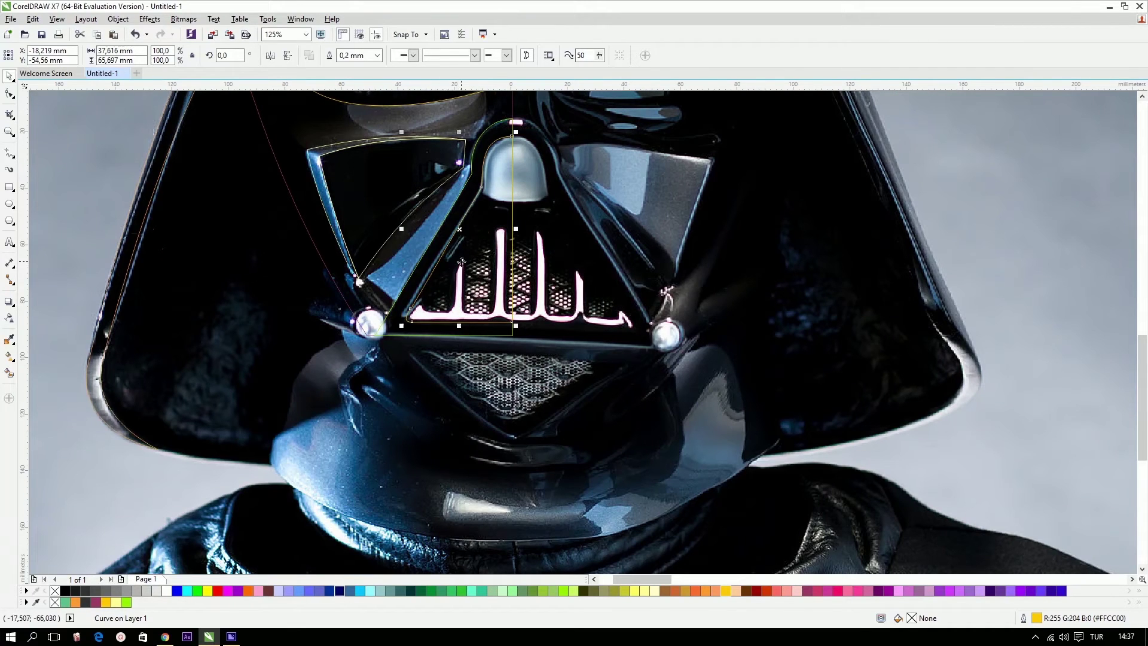
left_click(9, 187)
left_click_drag(61, 157, 91, 208)
key("F10")
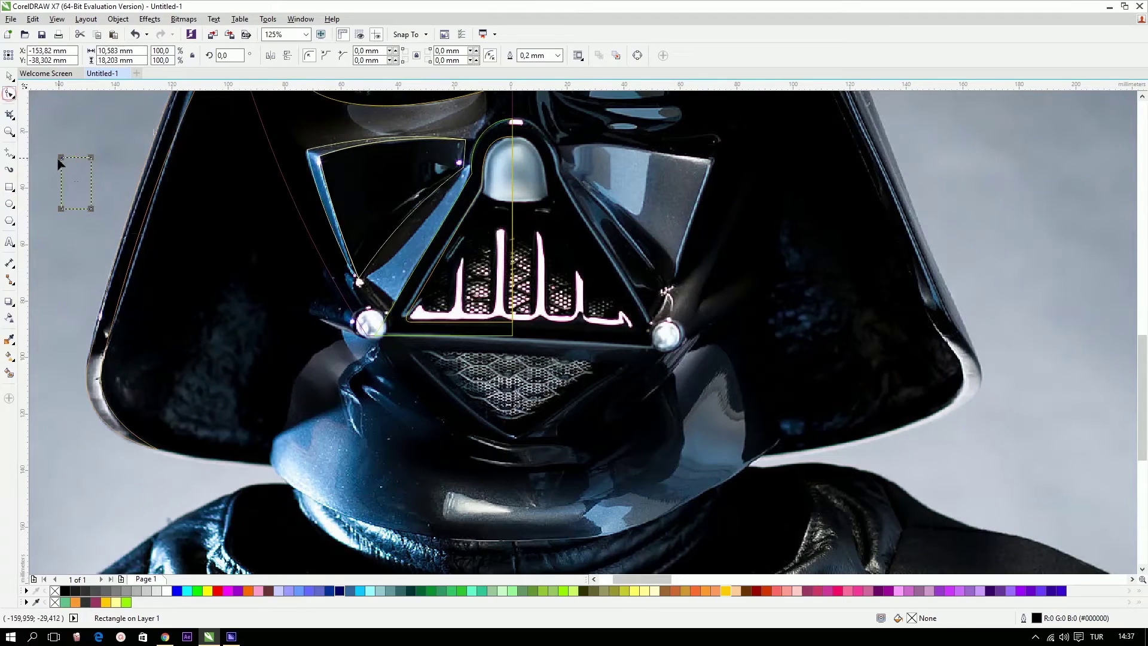
key("Delete")
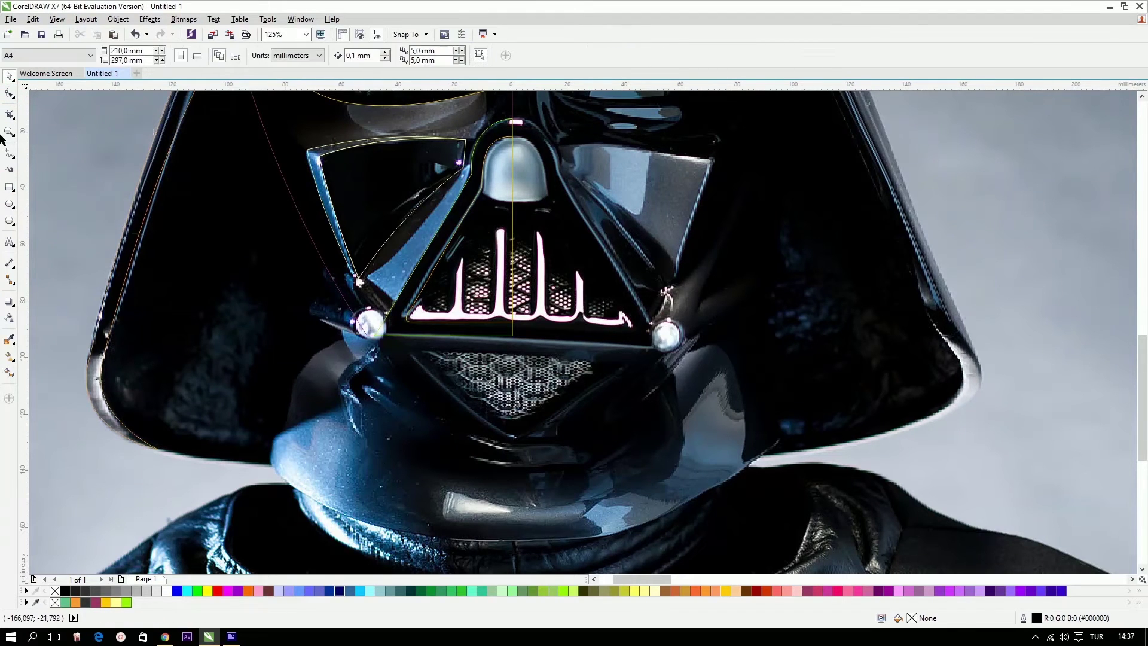
Draw a rectangle about 11 by 32 mm over the grille opening left of the tall central bar, outlined in aqua (#66FFCC).
left_click(15, 190)
key("F2")
left_click_drag(404, 188, 636, 424)
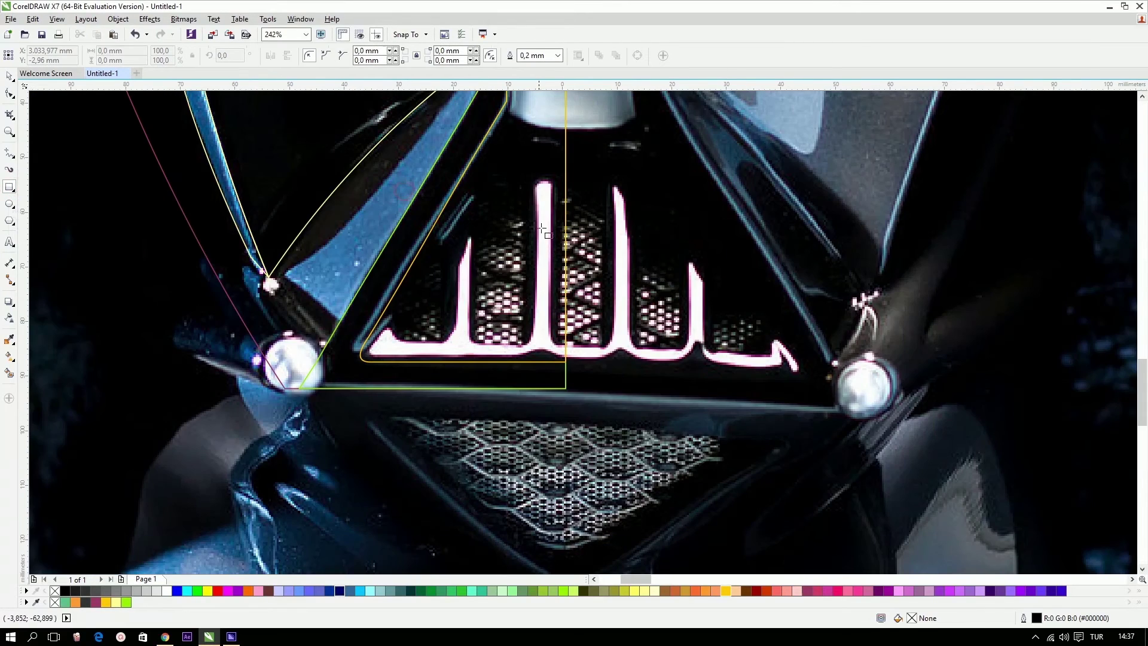
left_click_drag(473, 172, 494, 245)
left_click_drag(530, 339, 534, 346)
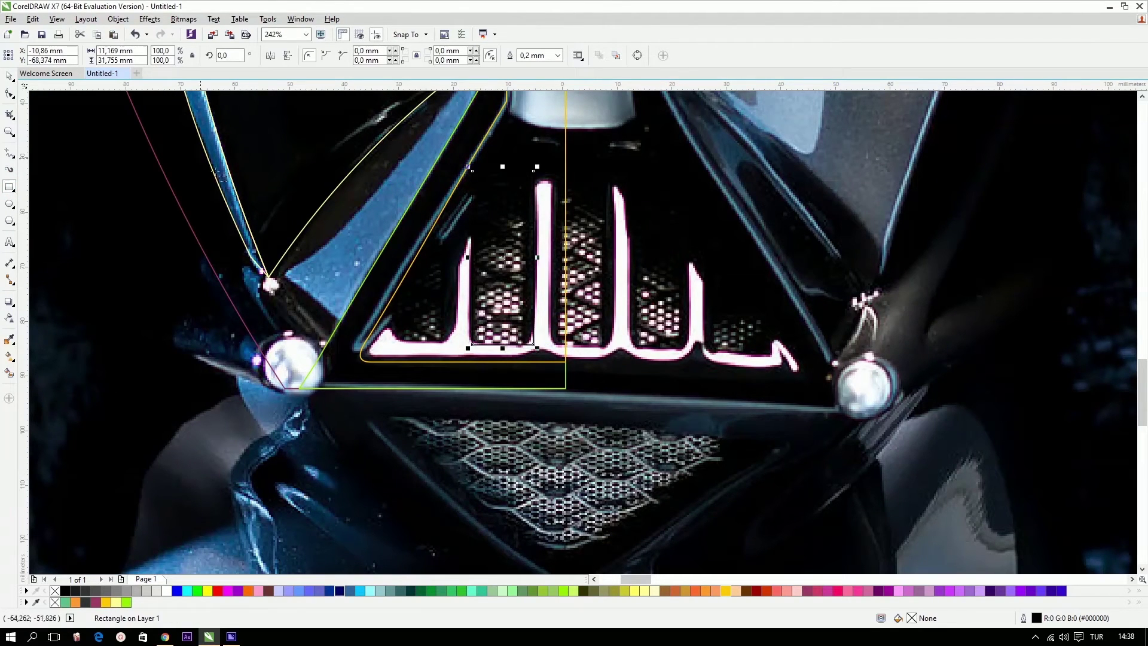
right_click(471, 591)
Round the grille rectangle's corners to about 3.1 mm and place a copy level with it over the next outer opening.
left_click(9, 96)
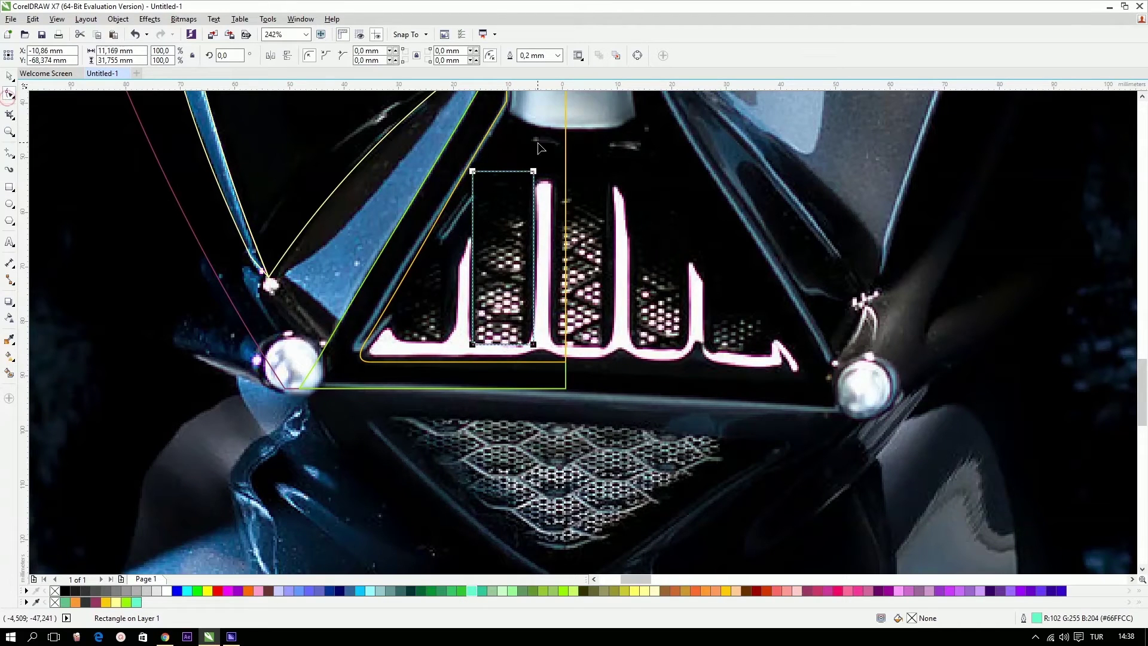
left_click_drag(534, 172, 567, 191)
key("space")
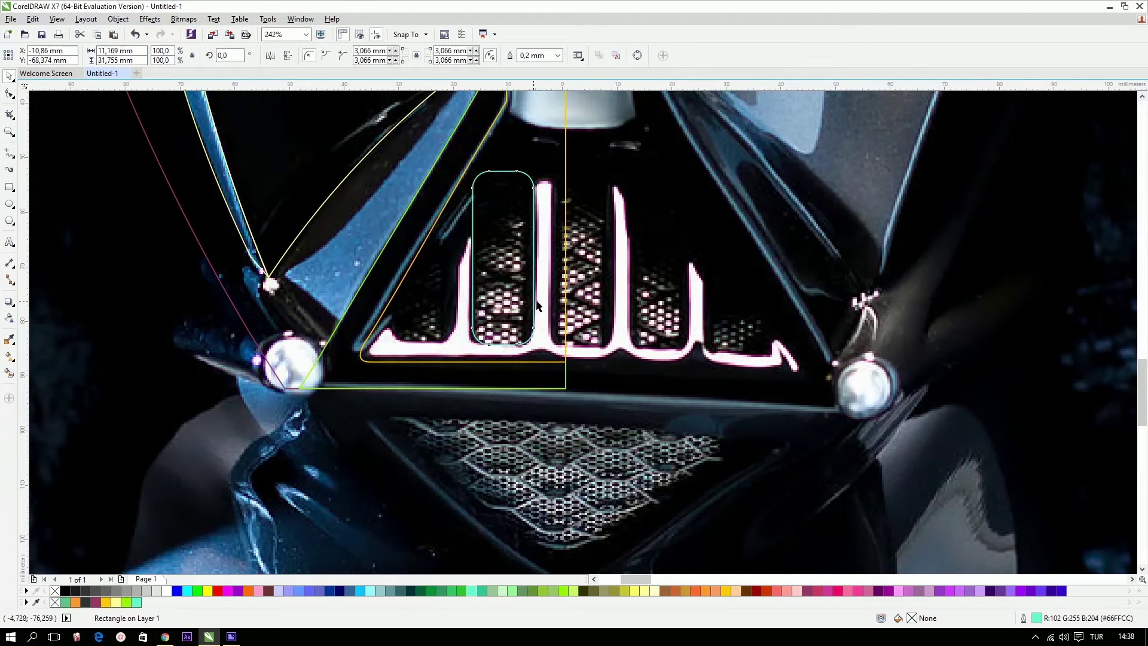
left_click_drag(537, 305, 454, 303)
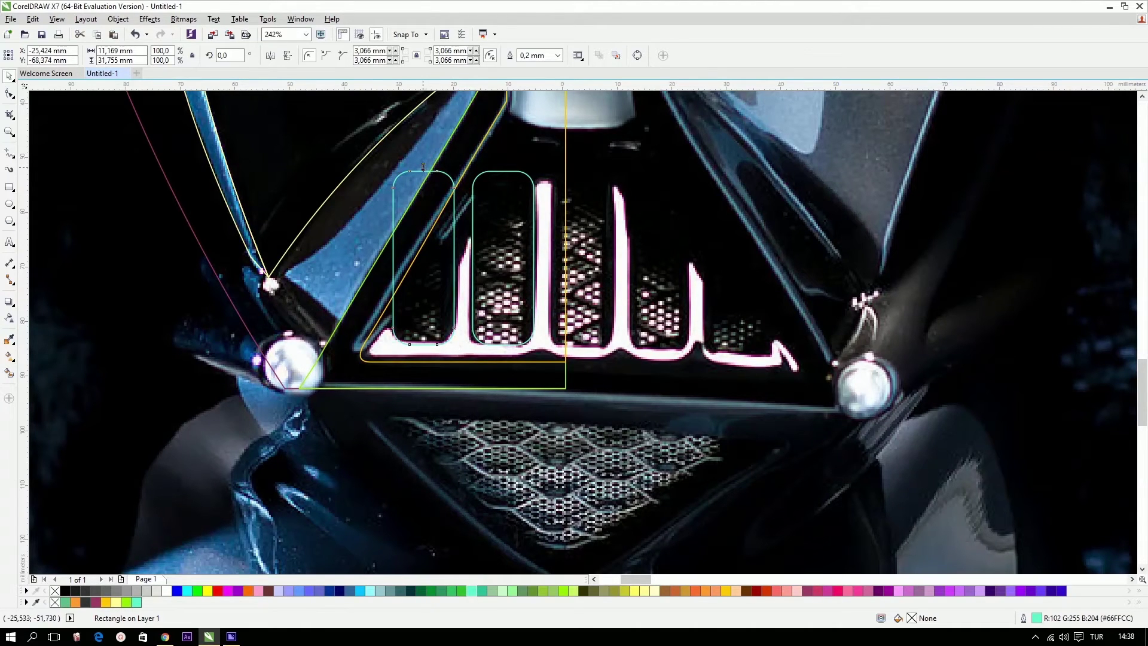
Try to scale the copied outer grille slot down to about 5 mm high, and undo the change.
left_click_drag(424, 167, 423, 315)
scroll(451, 328, "up", 4)
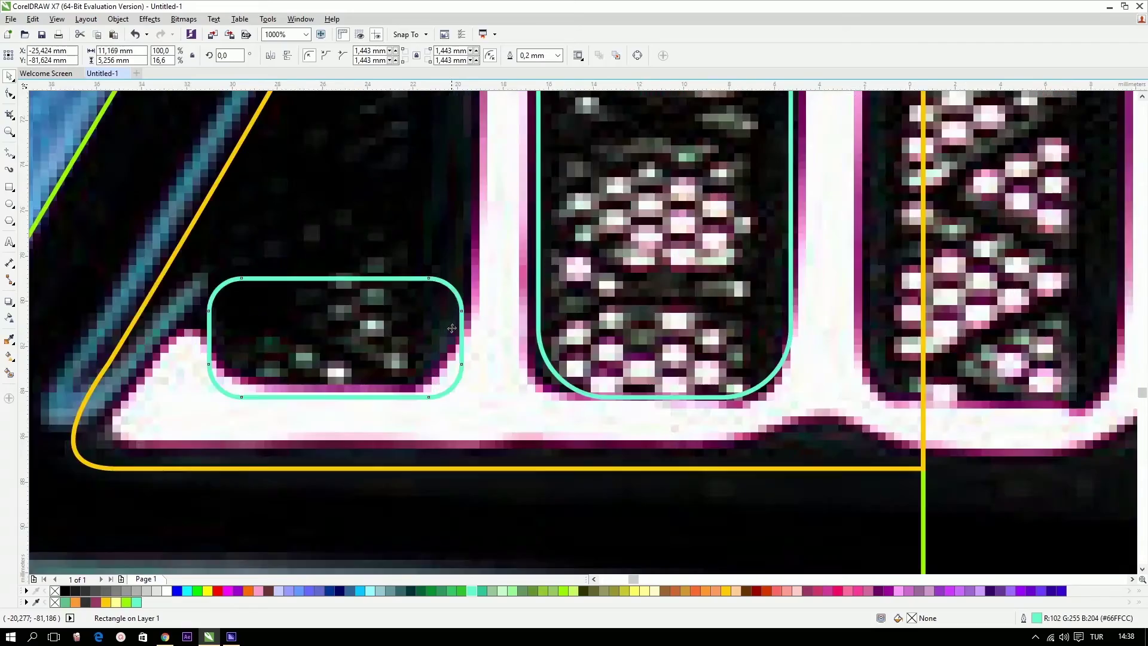
scroll(451, 327, "up", 2)
scroll(451, 327, "down", 8)
key("ctrl+z")
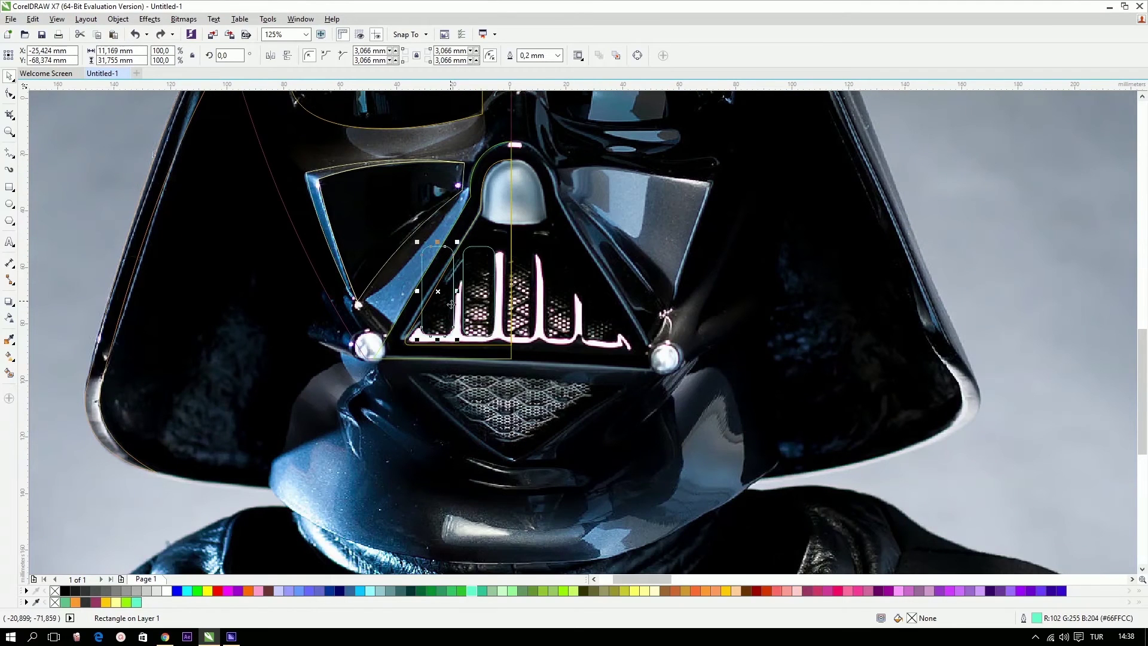
Convert the copied outer grille slot to curves and lower its upper nodes to make it about 21 mm high.
scroll(452, 305, "up", 1)
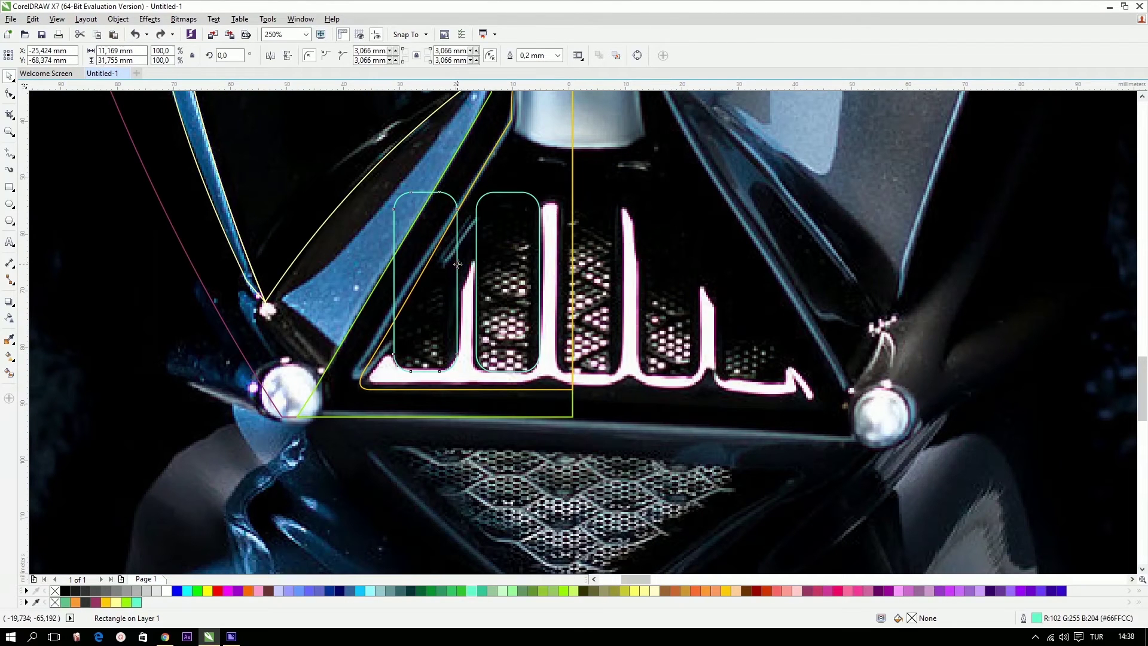
key("ctrl+q")
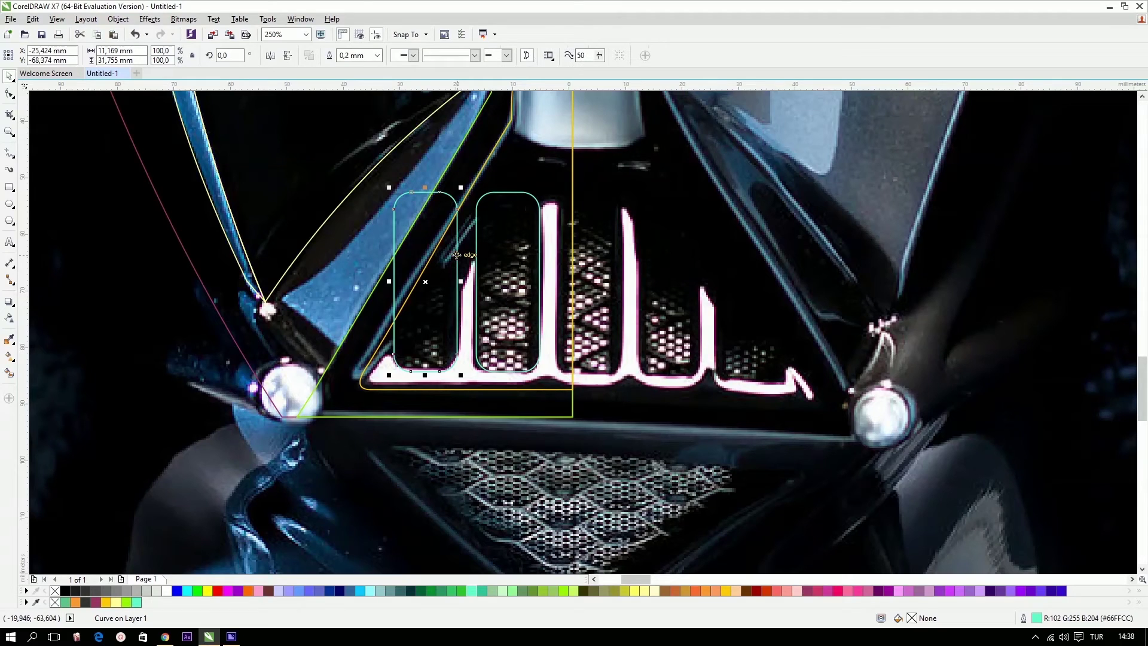
key("F10")
left_click_drag(370, 186, 464, 274)
key("space")
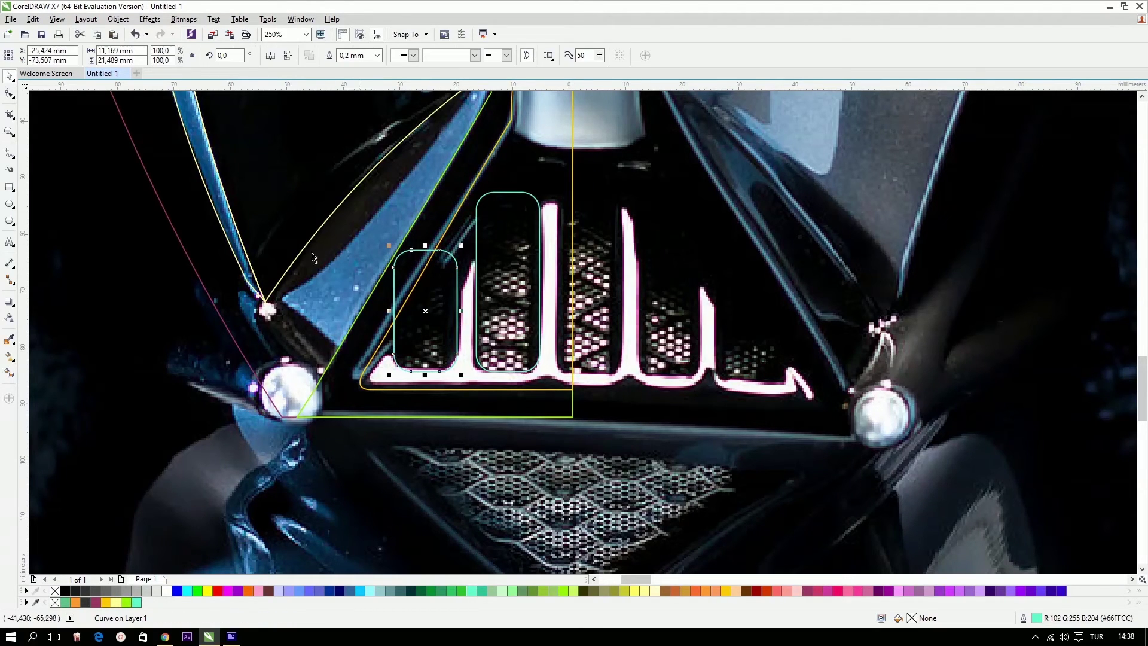
Try filling a slightly offset copy of the inner muzzle outline with pale yellow (#FFFFCC), and undo it.
left_click(379, 347)
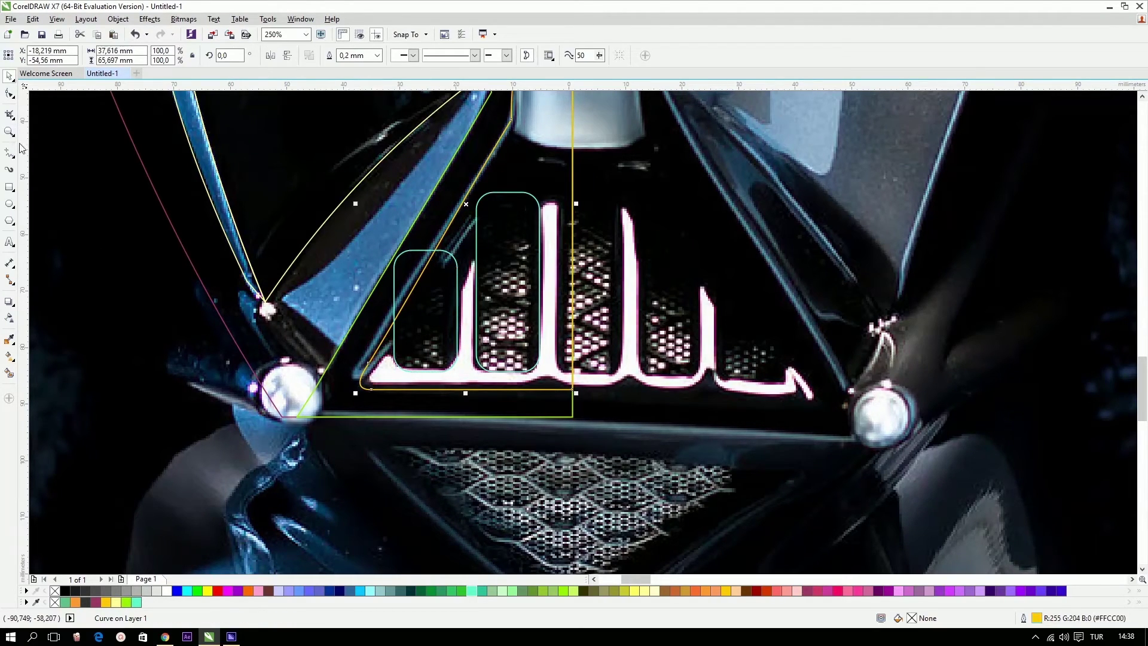
left_click(83, 164)
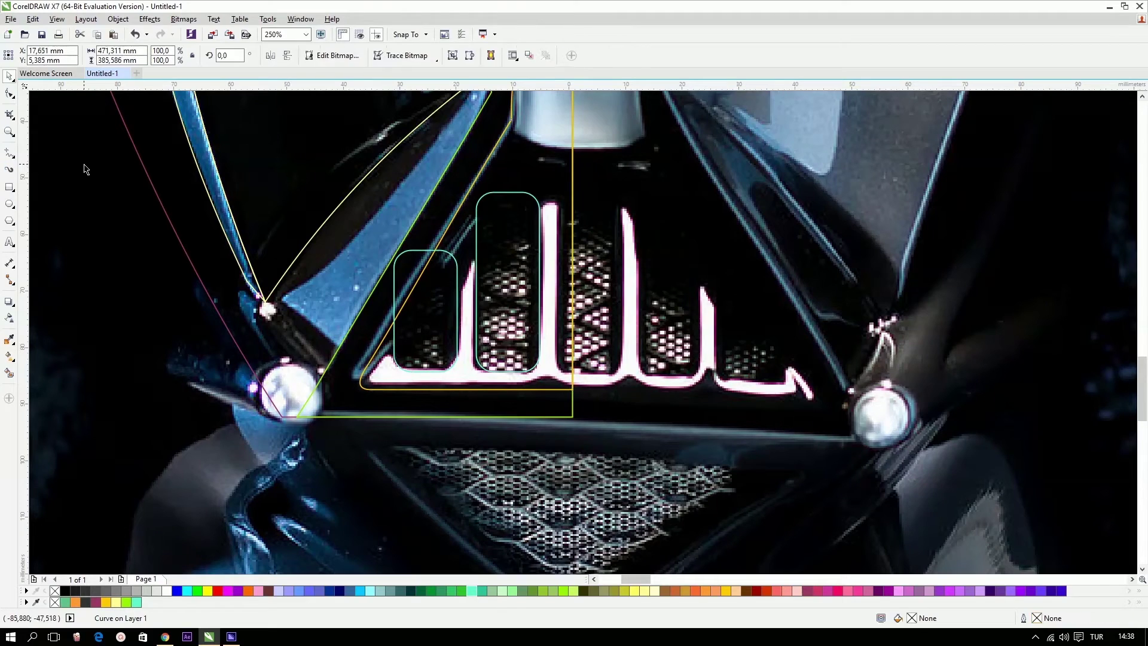
left_click(453, 226)
left_click_drag(451, 227, 459, 236)
left_click(655, 591)
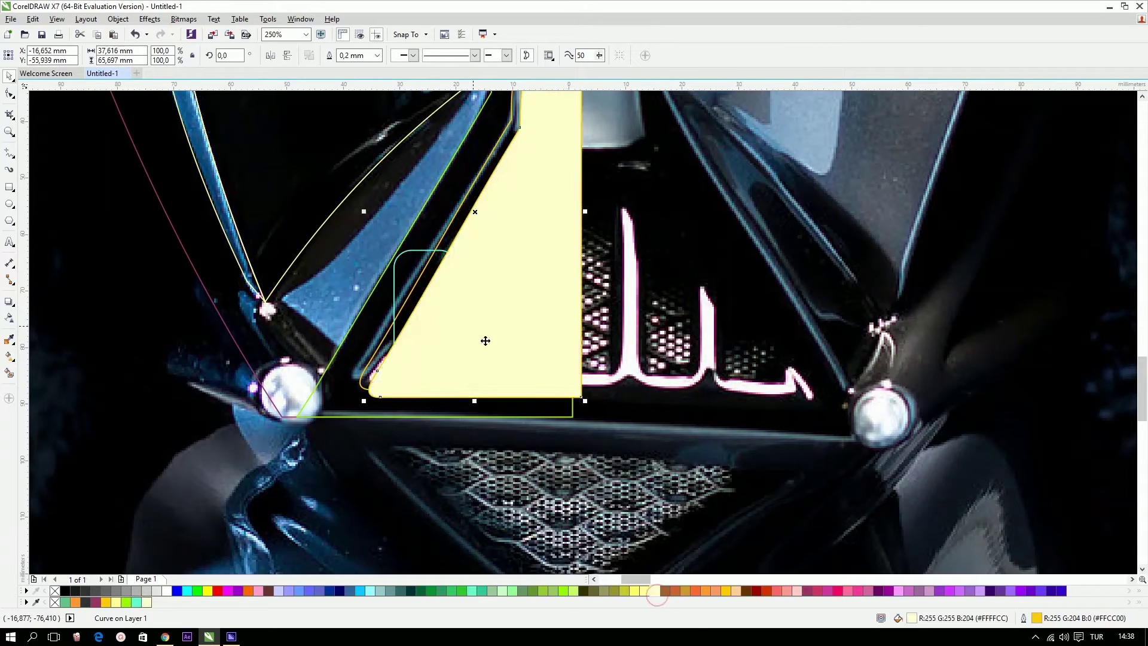
left_click_drag(477, 338, 564, 377)
key("ctrl+z")
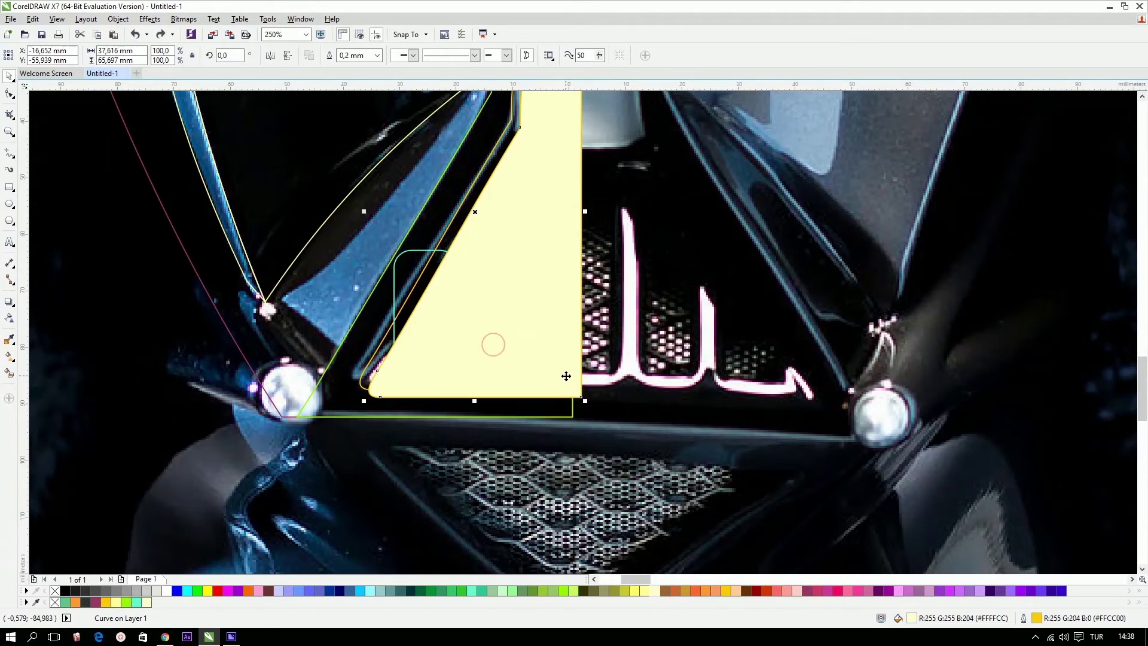
key("ctrl+z")
key("ctrl+z")
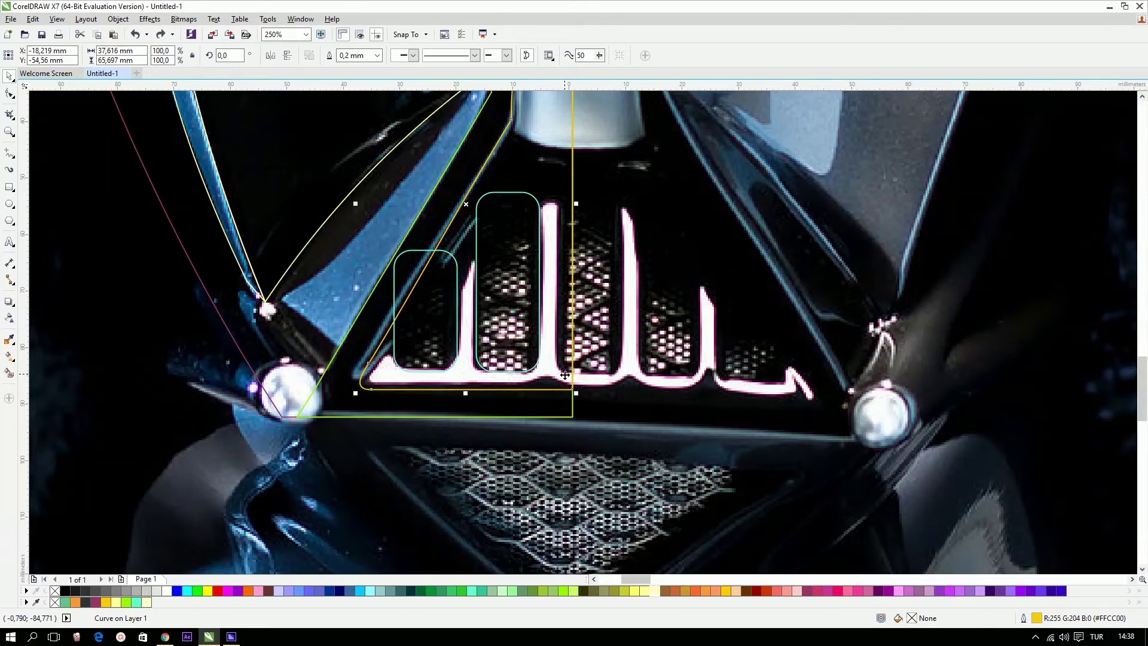
Try combining the outer and inner muzzle outlines beside the photo into one frame filled with pink (#FF3399).
left_click(343, 339, "shift")
scroll(343, 340, "down", 2)
left_click_drag(342, 340, 791, 302)
scroll(789, 311, "up", 4)
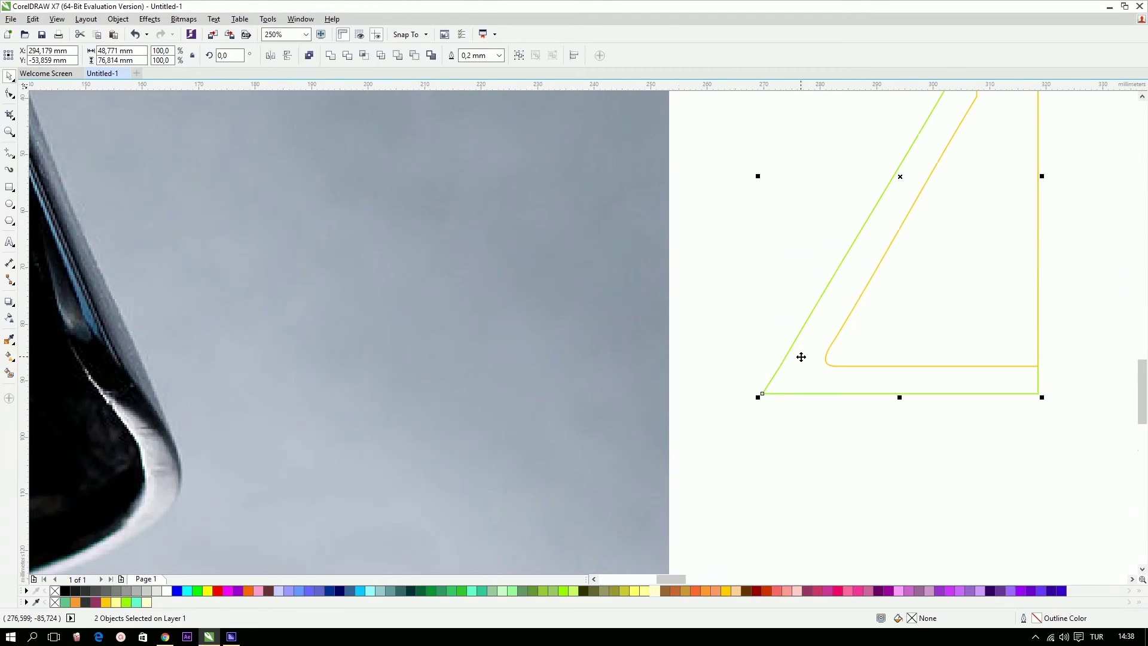
scroll(801, 357, "down", 2)
left_click(858, 590)
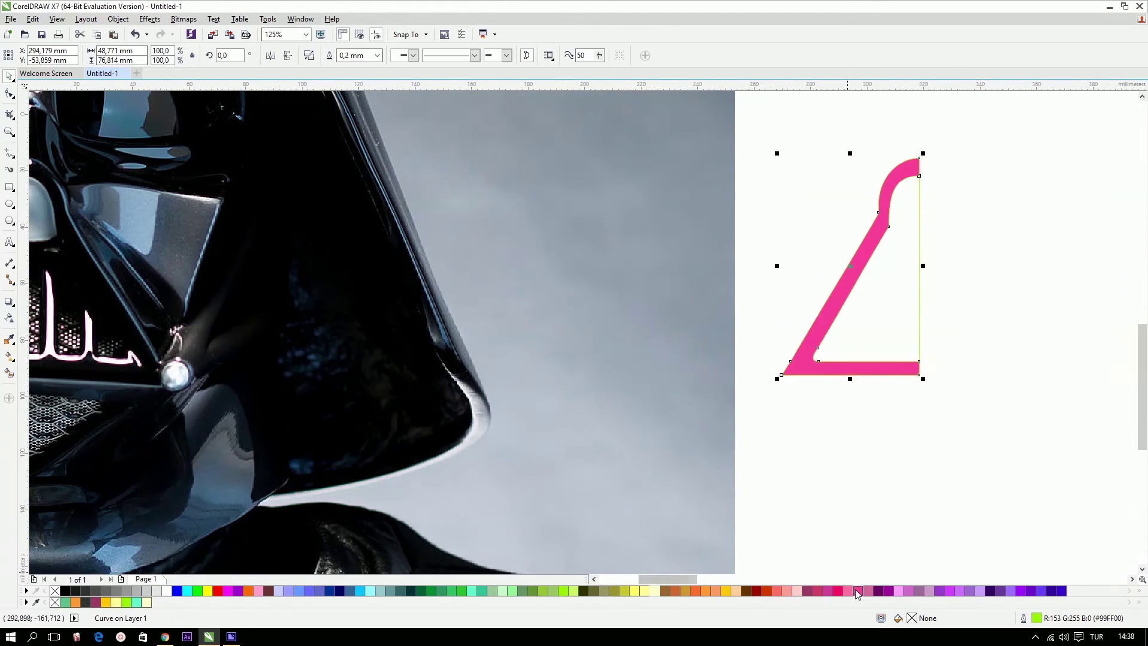
left_click(855, 428)
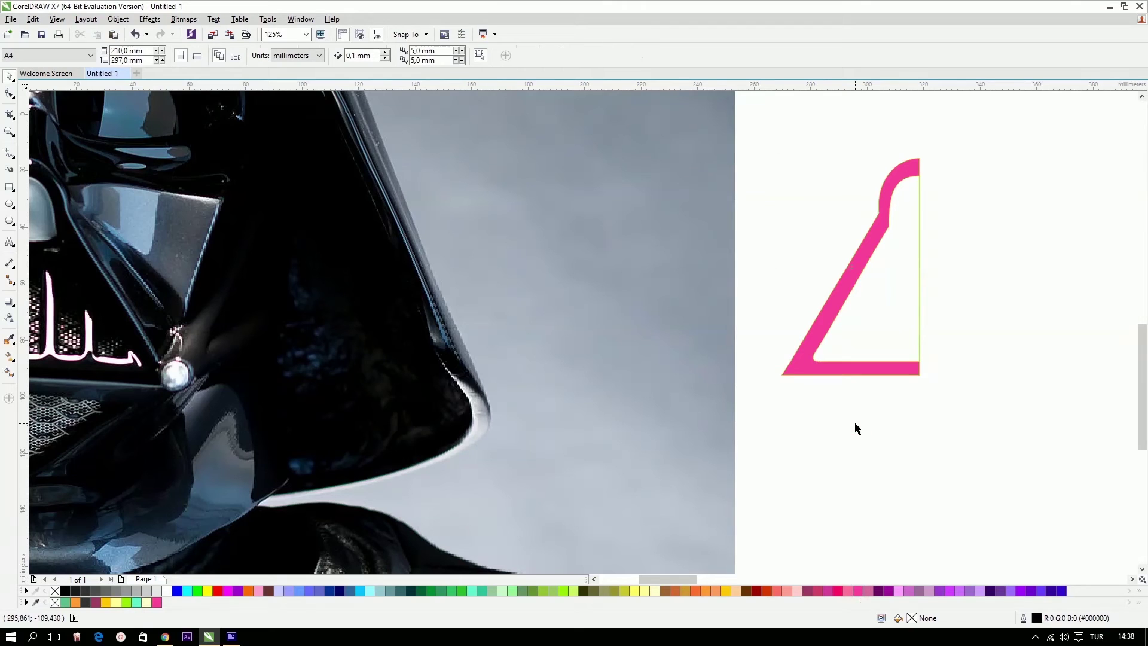
Shift the pink muzzle frame, and undo its move, fill and combination back to two outlines on the photo.
left_click_drag(846, 374, 864, 452)
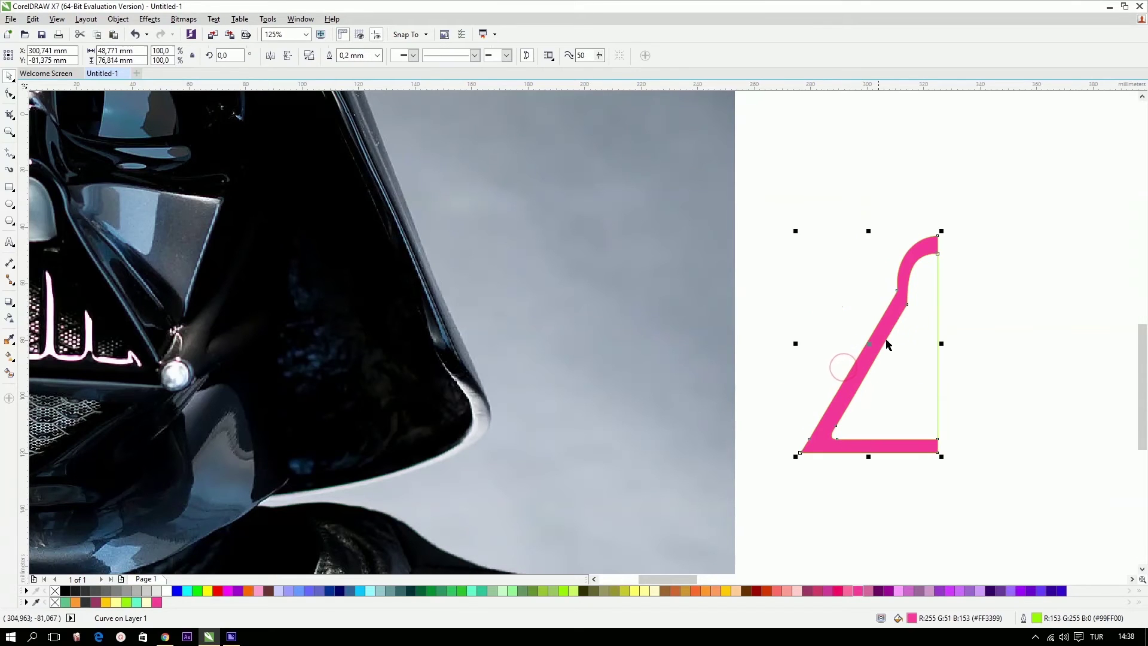
key("ctrl+z")
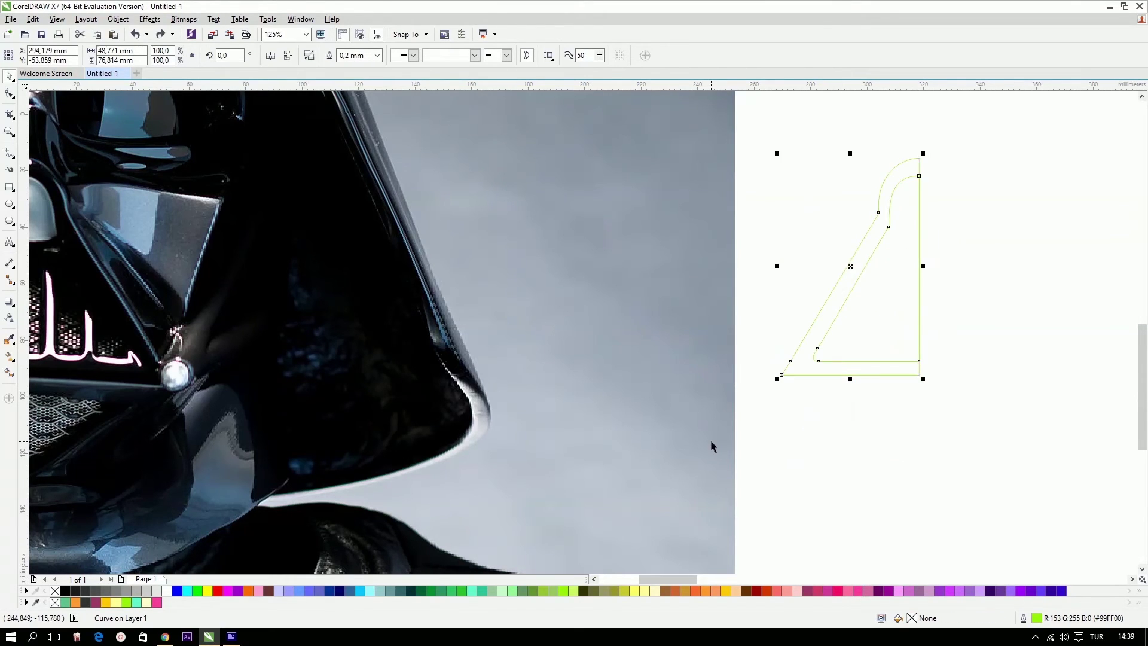
key("F4")
key("ctrl+z")
key("ctrl+z")
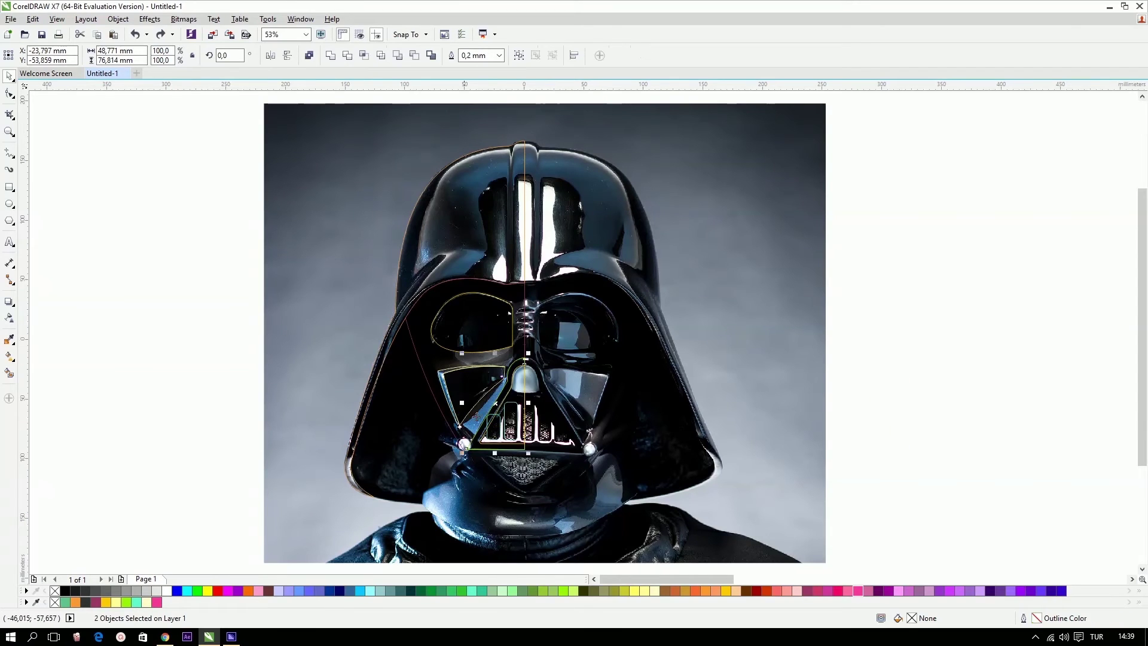
Duplicate the outer and inner muzzle outlines together in place.
scroll(505, 409, "up", 4)
left_click(398, 430)
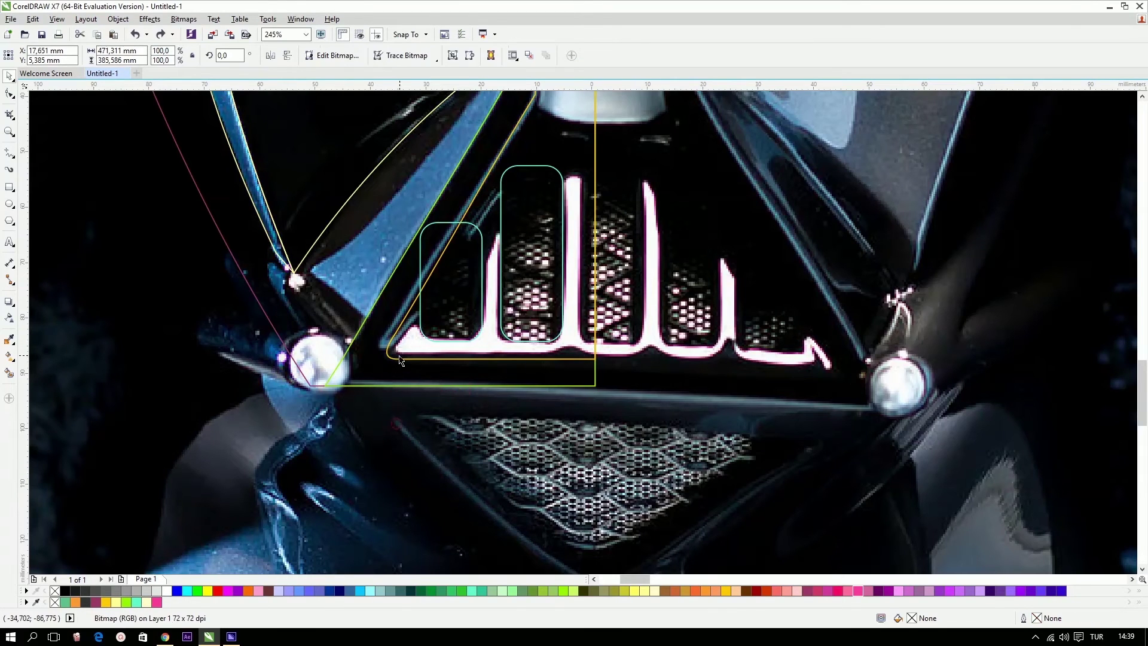
left_click_drag(401, 359, 435, 387)
key("ctrl+z")
left_click(371, 308, "shift")
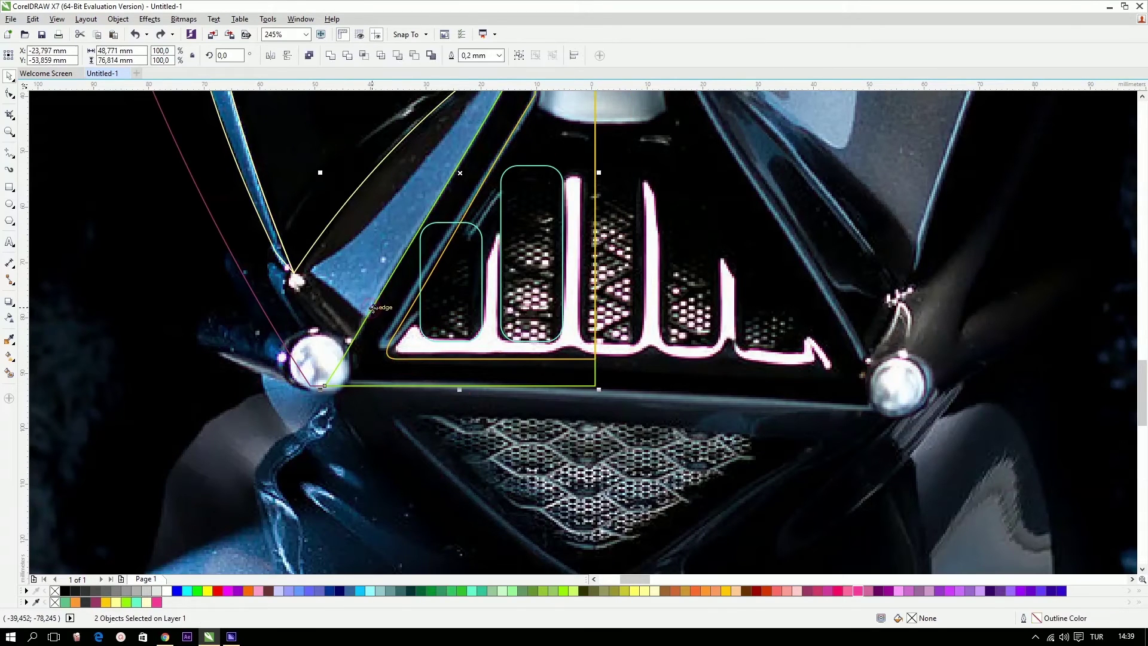
key("plus")
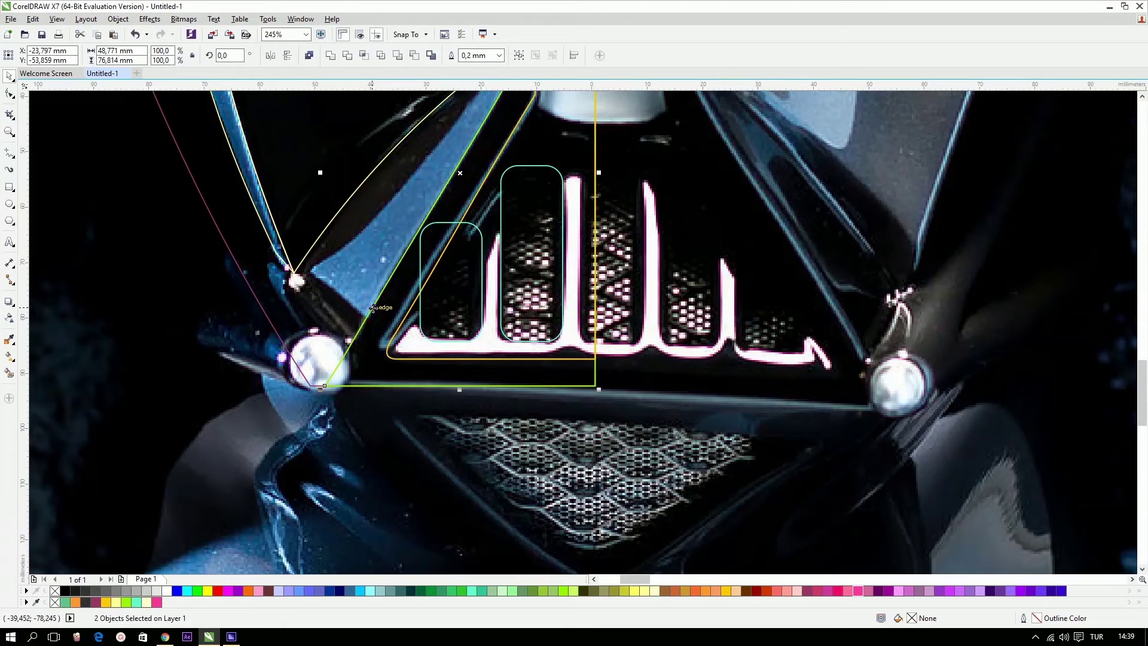
Combine the duplicated outer and inner muzzle outlines into a frame filled with brown (#CC6633), placed about 2 mm to the right.
key("ctrl+l")
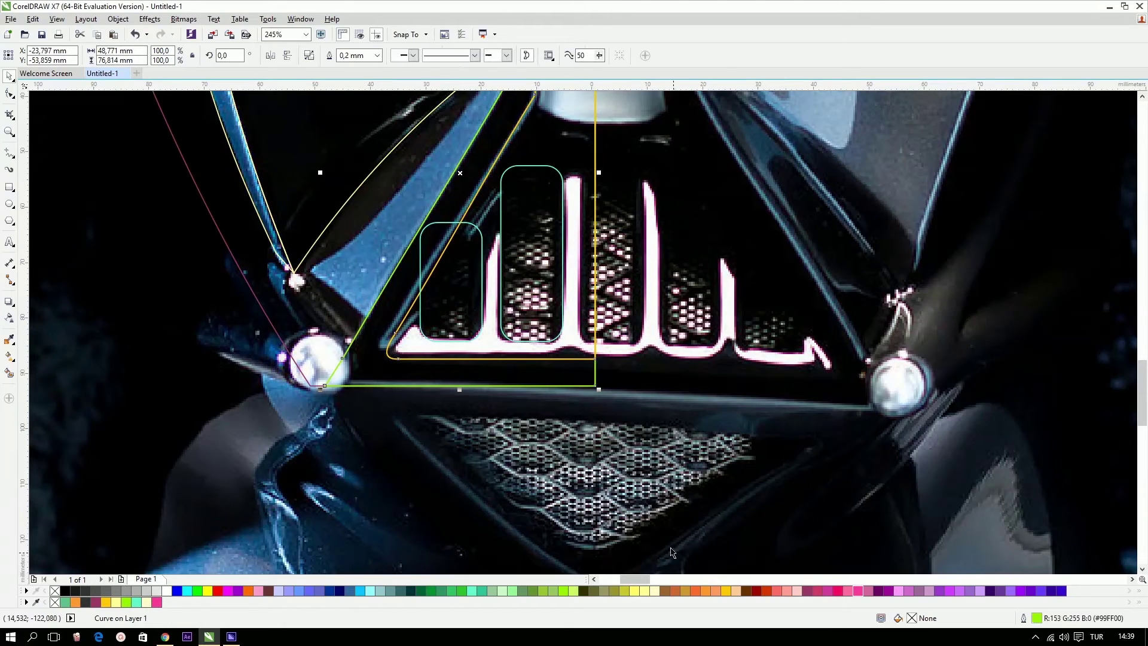
left_click(680, 591)
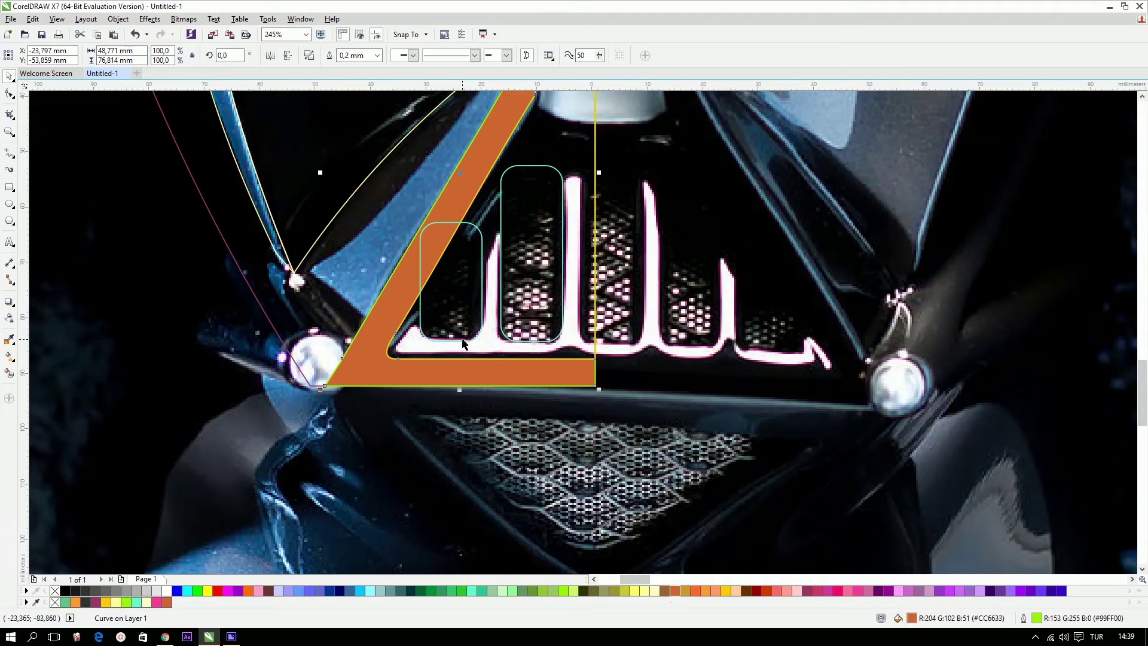
left_click_drag(399, 317, 410, 319)
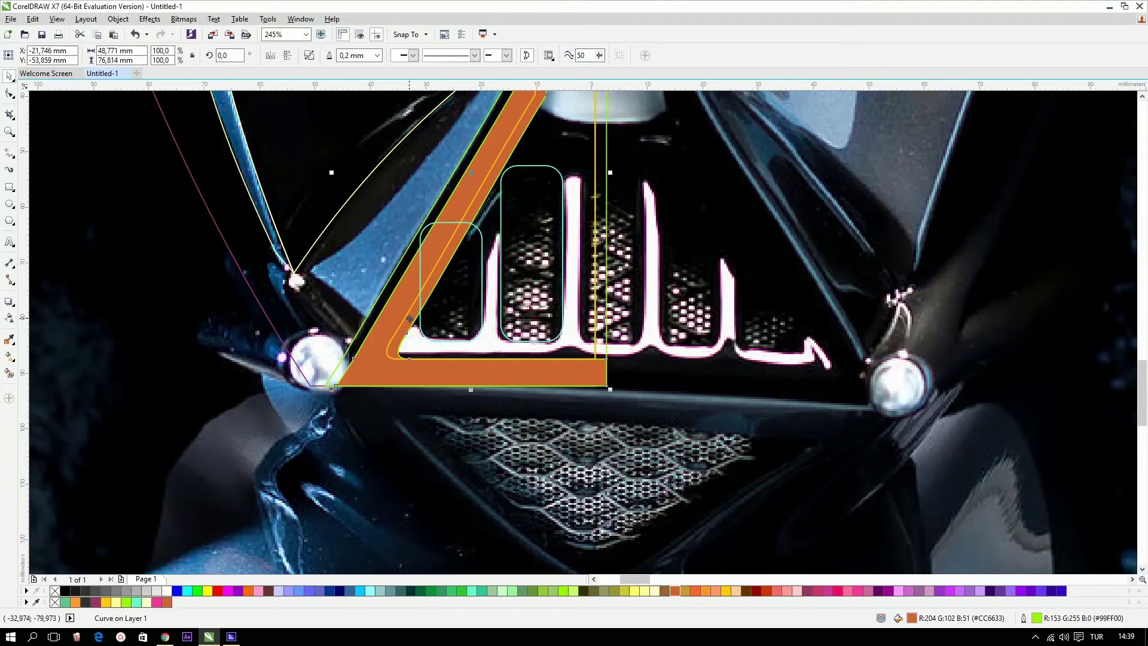
Trim the short outer grille slot with the brown muzzle frame, and delete the frame.
left_click(483, 252, "shift")
left_click(346, 55)
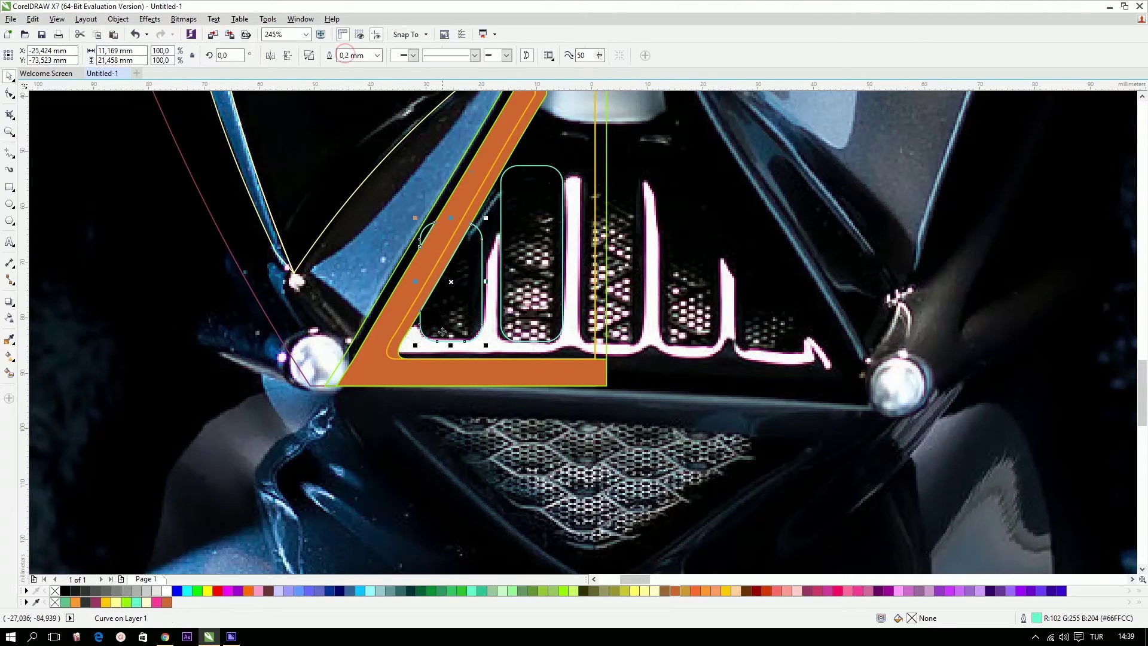
left_click(437, 401)
left_click(418, 371)
key("Delete")
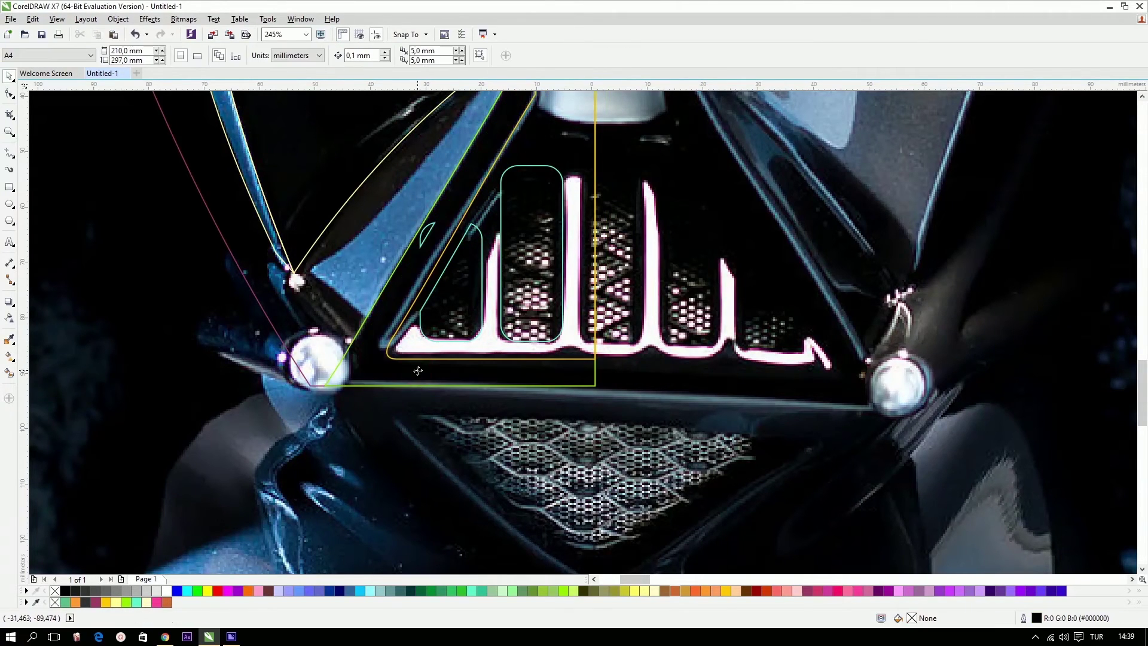
Delete the leftover corner fragment from the trimmed outer grille slot, keeping only the part inside the muzzle.
key("F10")
left_click(428, 232)
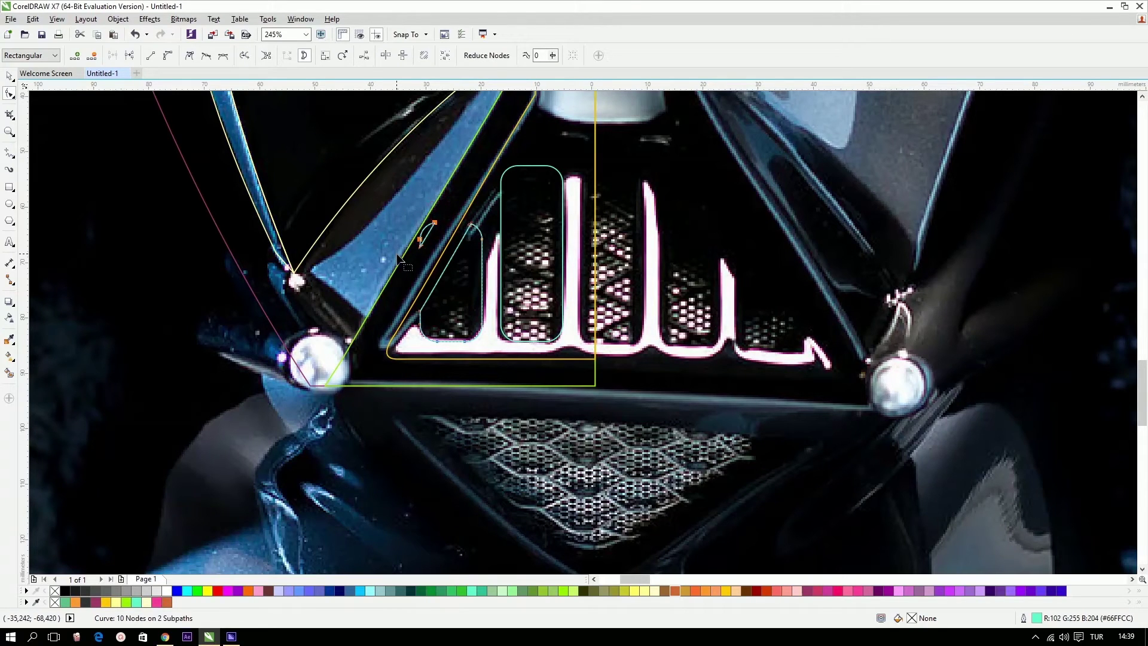
key("Delete")
key("space")
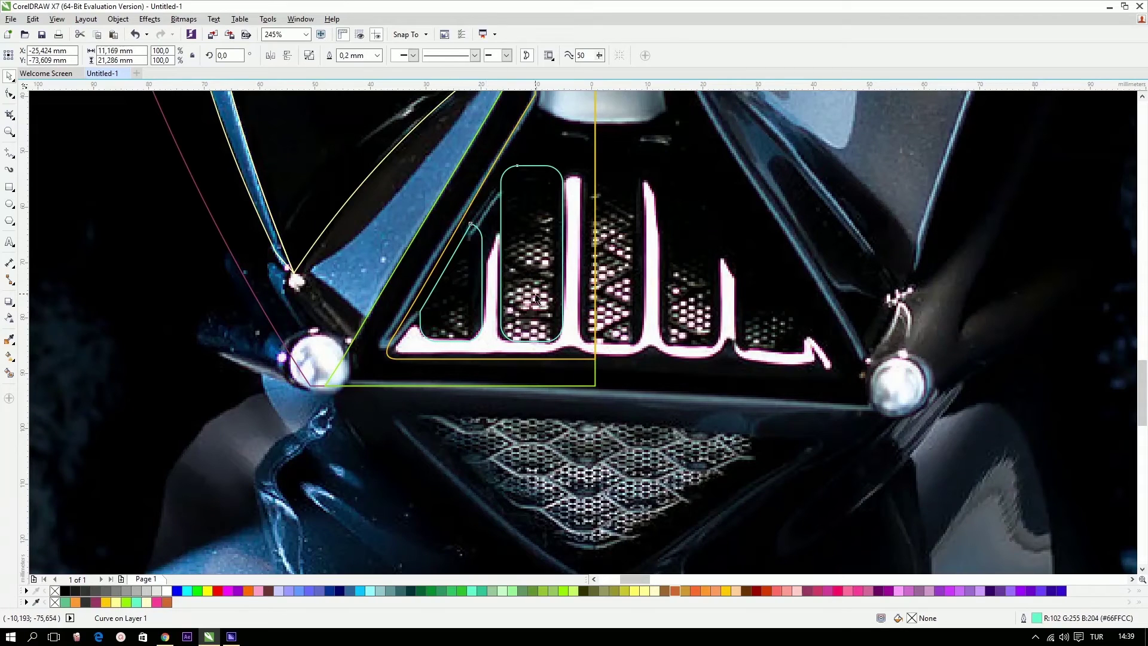
Shift both grille slots together about 1.5 mm toward the muzzle's centre line.
left_click(536, 299, "shift")
left_click_drag(540, 305, 548, 312)
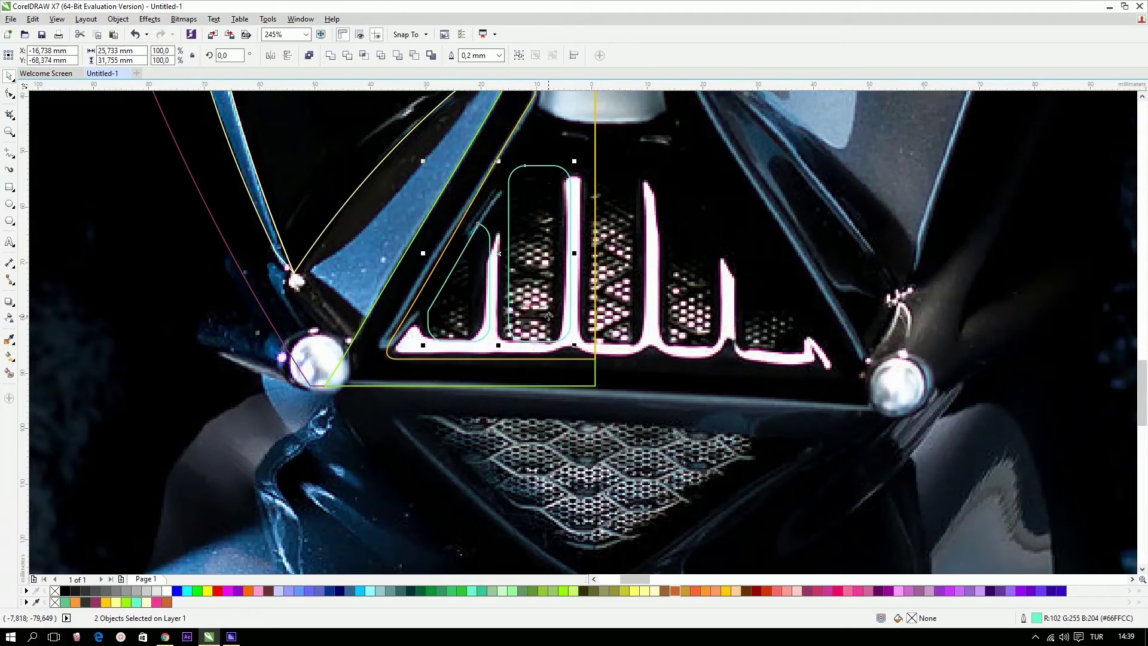
scroll(538, 270, "down", 3)
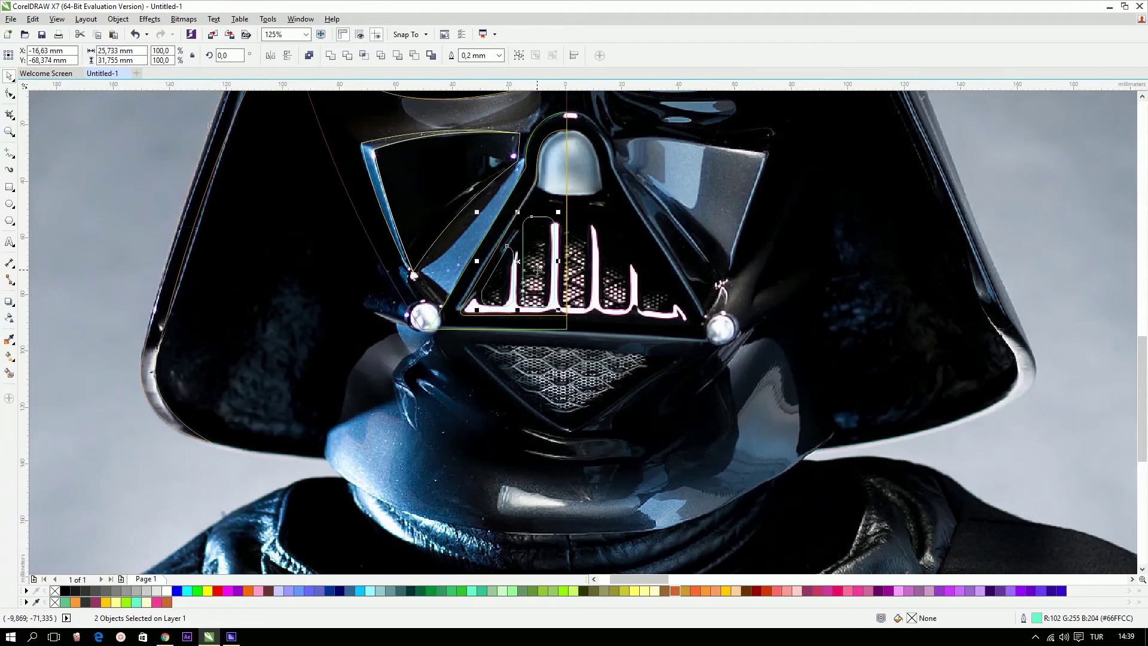
scroll(537, 270, "down", 3)
left_click(192, 248)
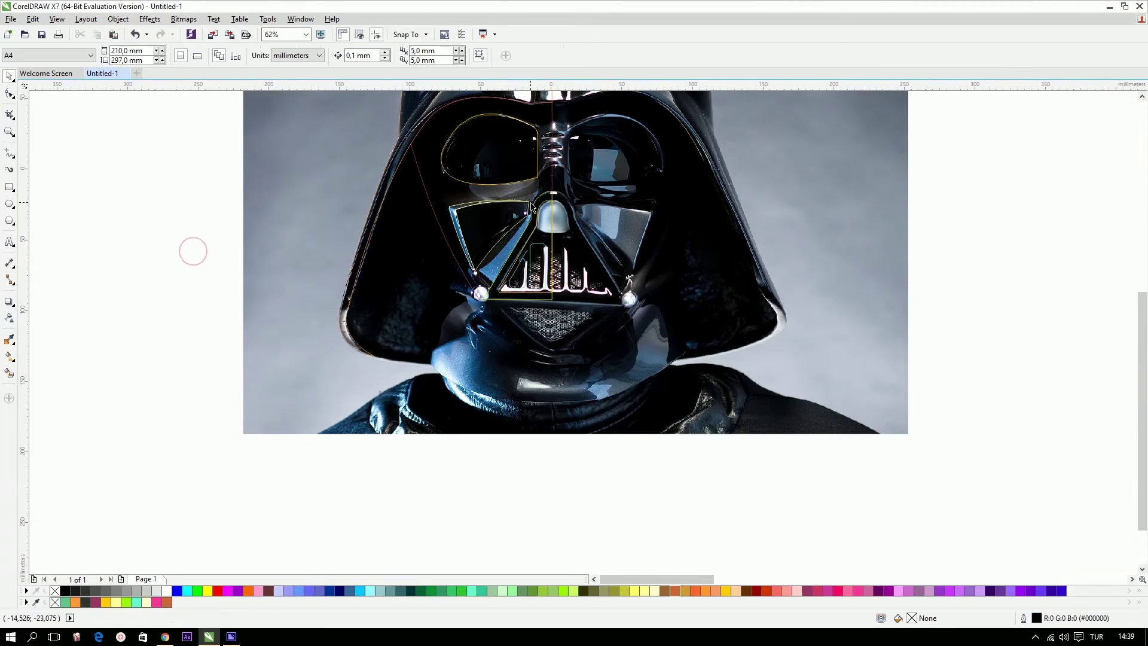
Try moving the inner muzzle outline down and to the right of its traced position, and undo the move.
left_click_drag(514, 172, 613, 257)
scroll(449, 276, "down", 1)
left_click(450, 279)
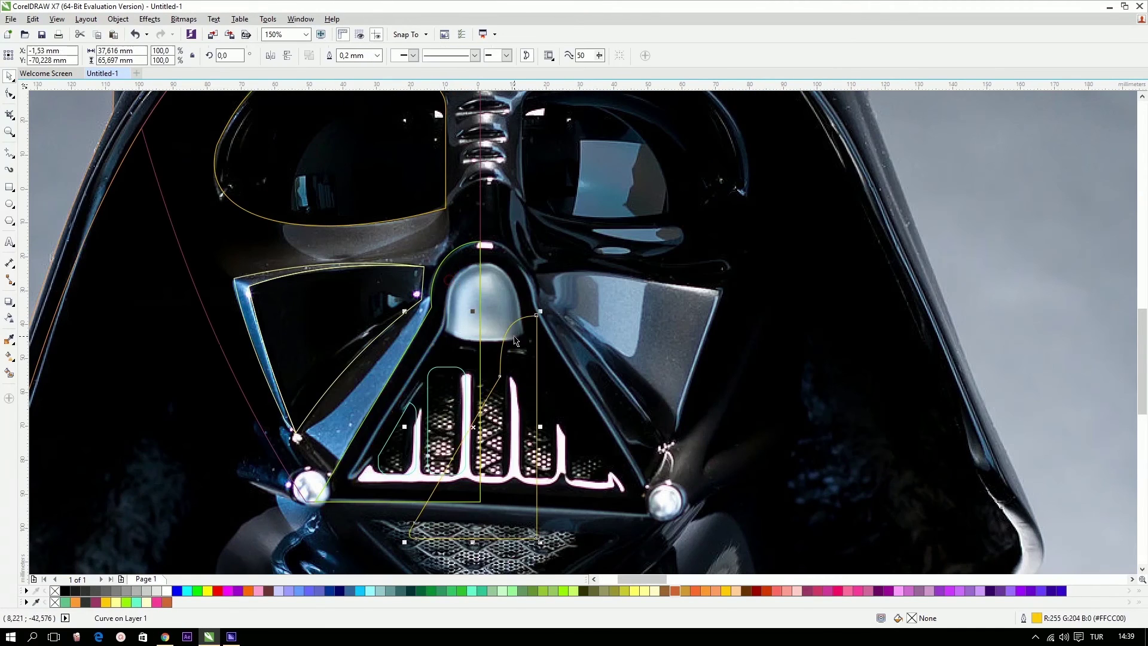
scroll(511, 233, "down", 5)
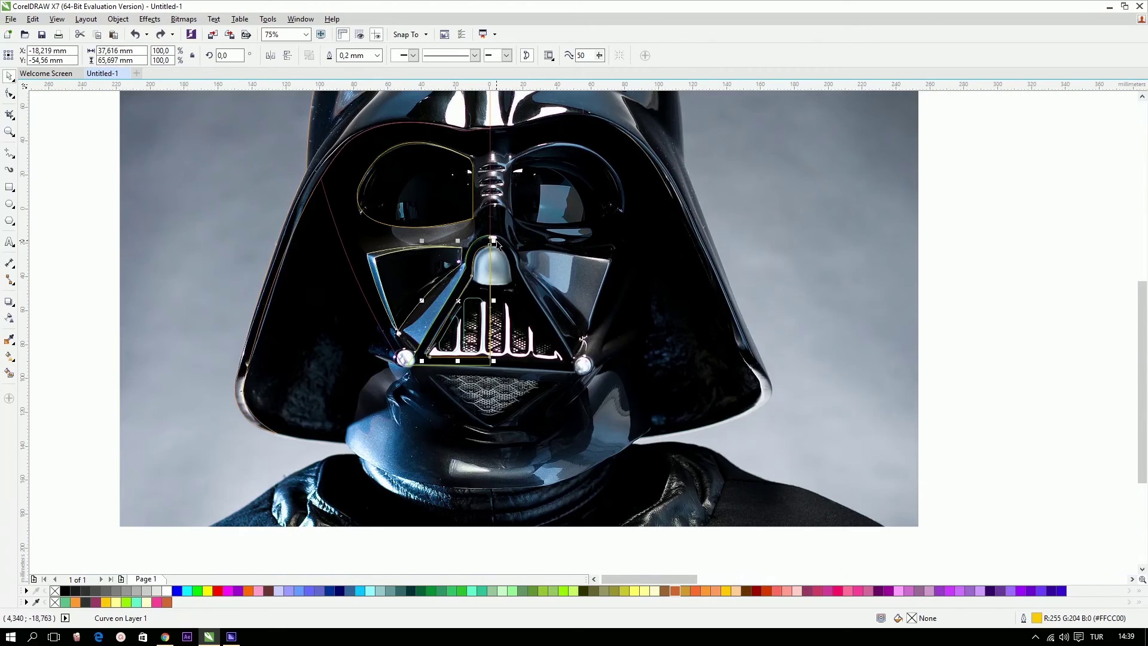
Try a copy of all the traced outlines beside the photo with black outlines, and delete that copy.
left_click_drag(261, 133, 668, 543)
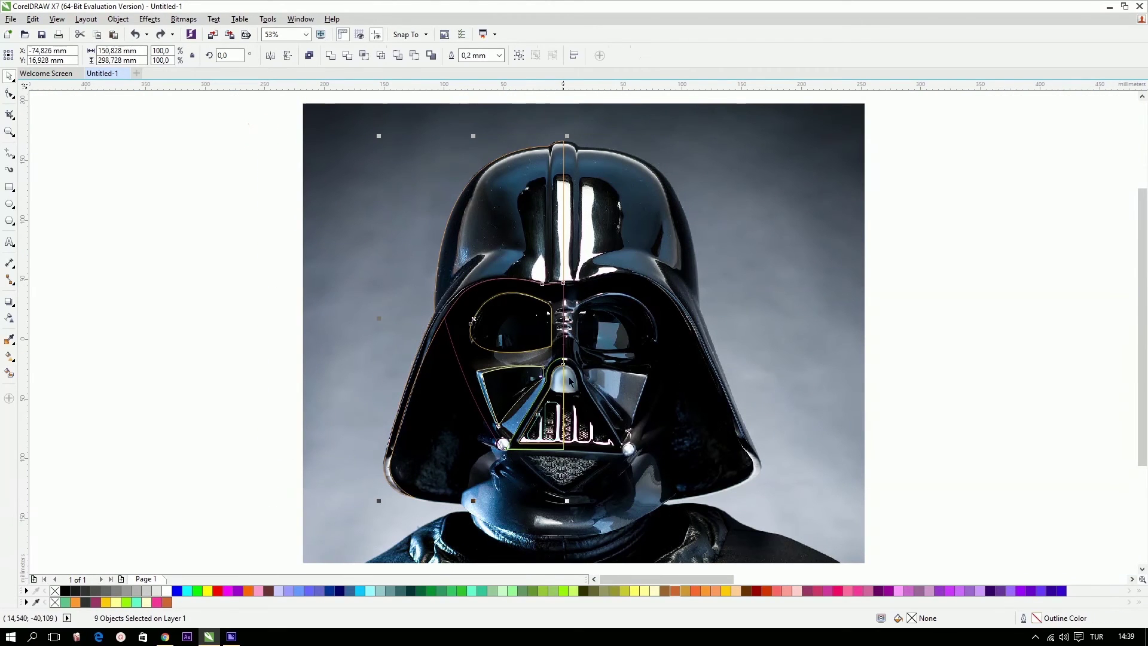
left_click_drag(477, 321, 167, 319)
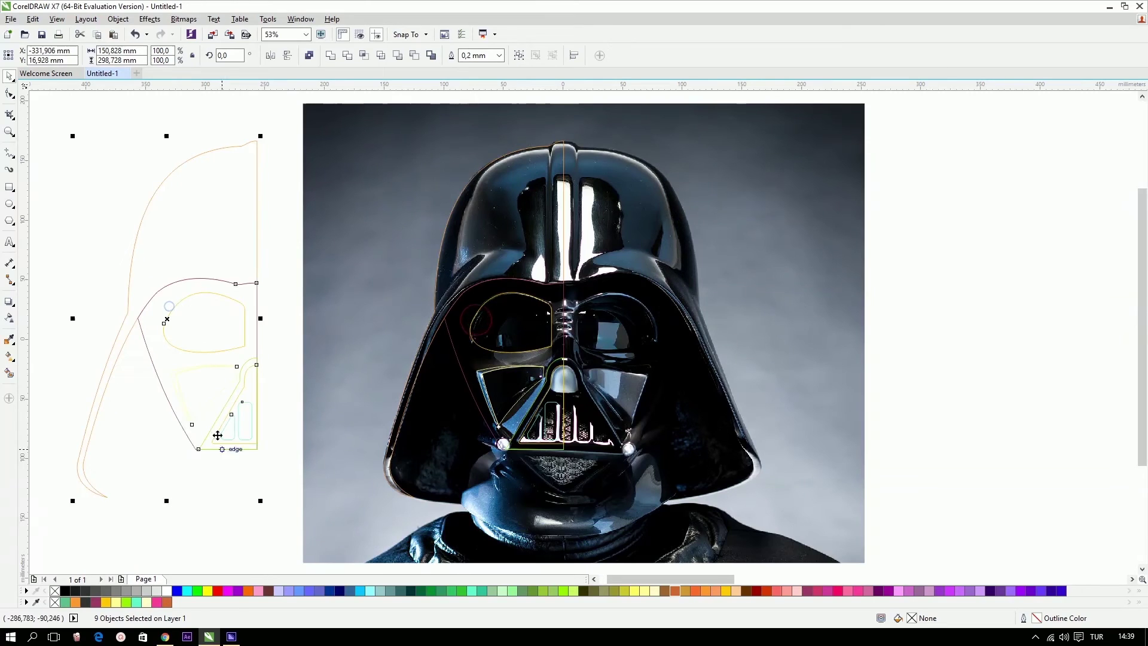
right_click(65, 591)
left_click(154, 519)
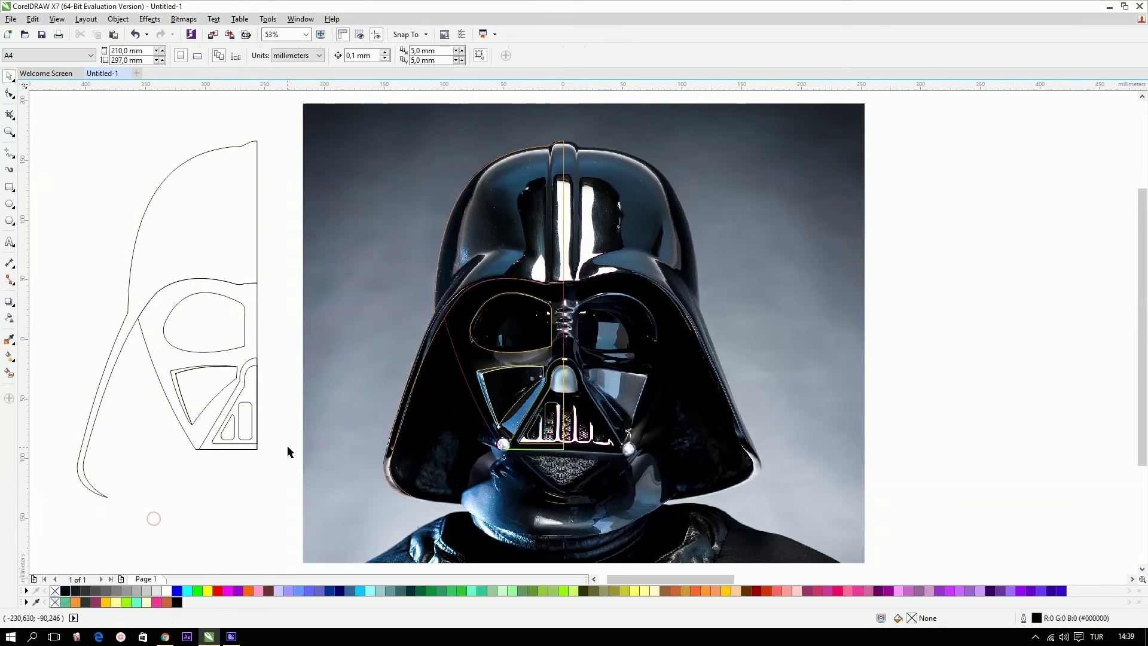
left_click_drag(87, 169, 327, 537)
key("Delete")
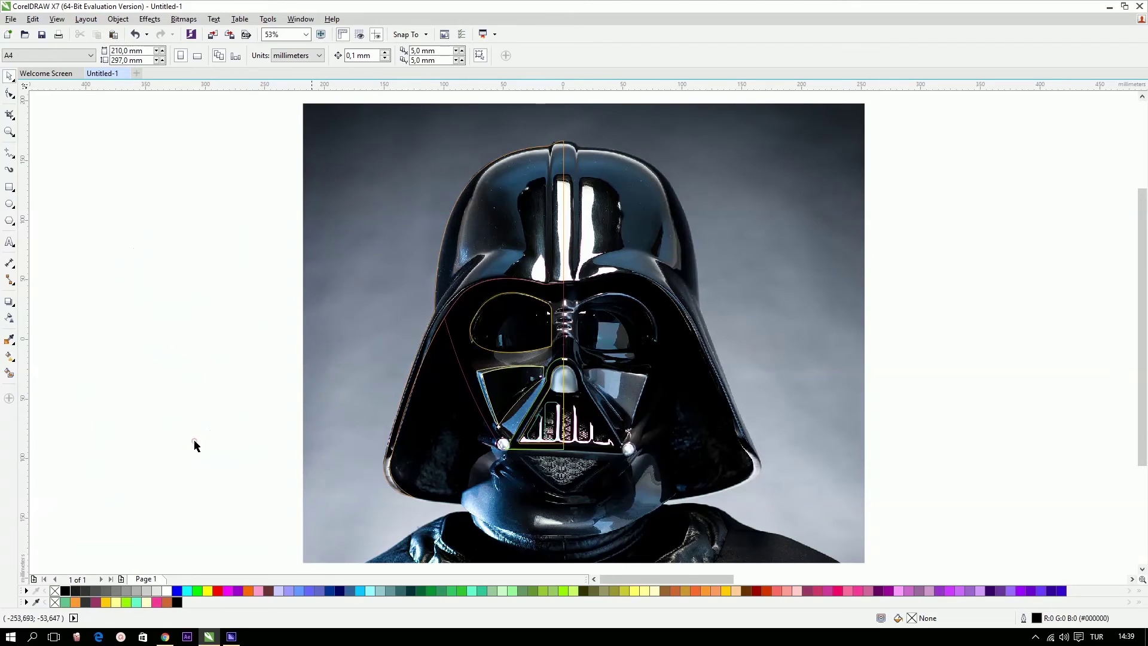
Draw a circle about 14 mm across over the chrome ball at the muzzle's lower-left corner, with a #CCCC33 outline.
left_click(192, 441)
left_click_drag(387, 328, 675, 501)
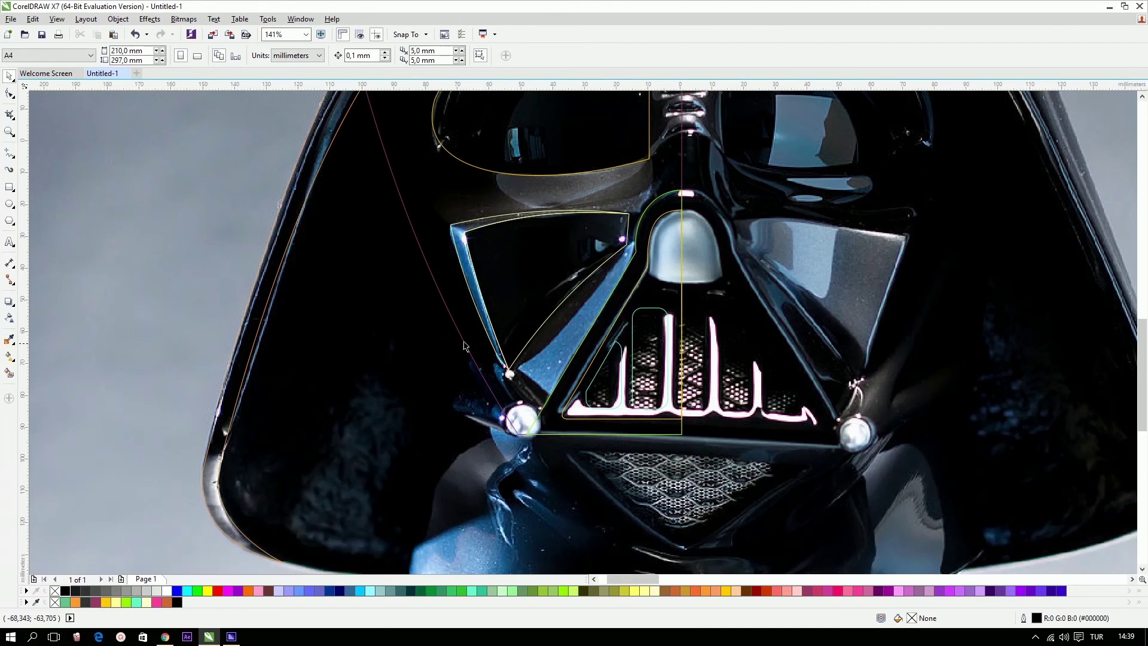
left_click(9, 203)
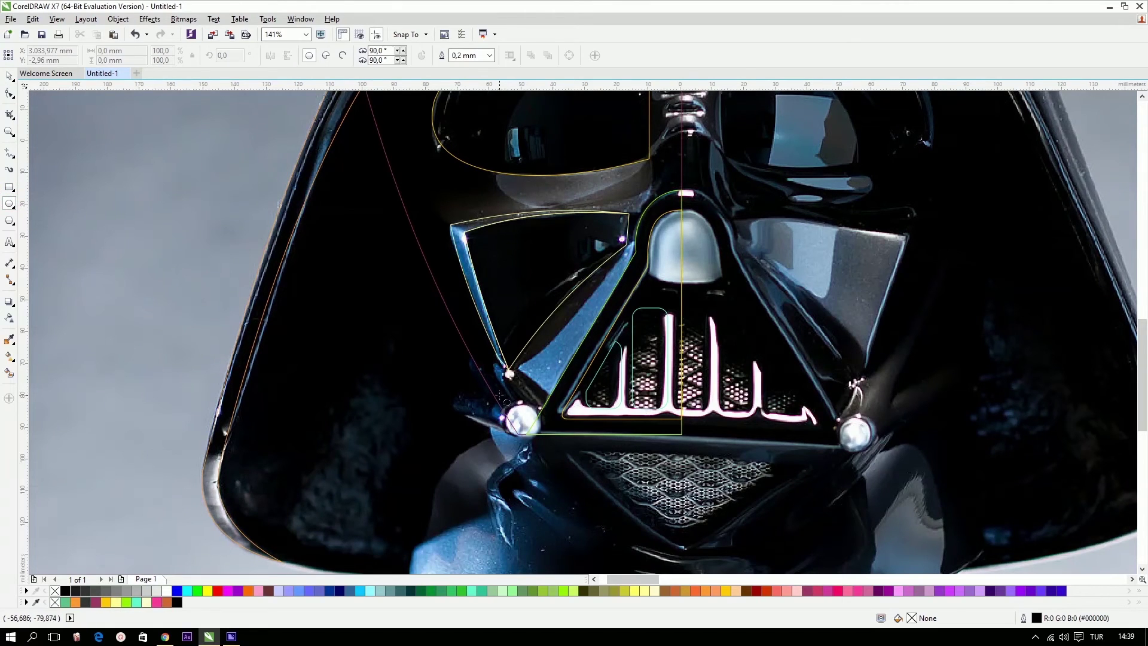
left_click_drag(500, 394, 544, 439)
key("space")
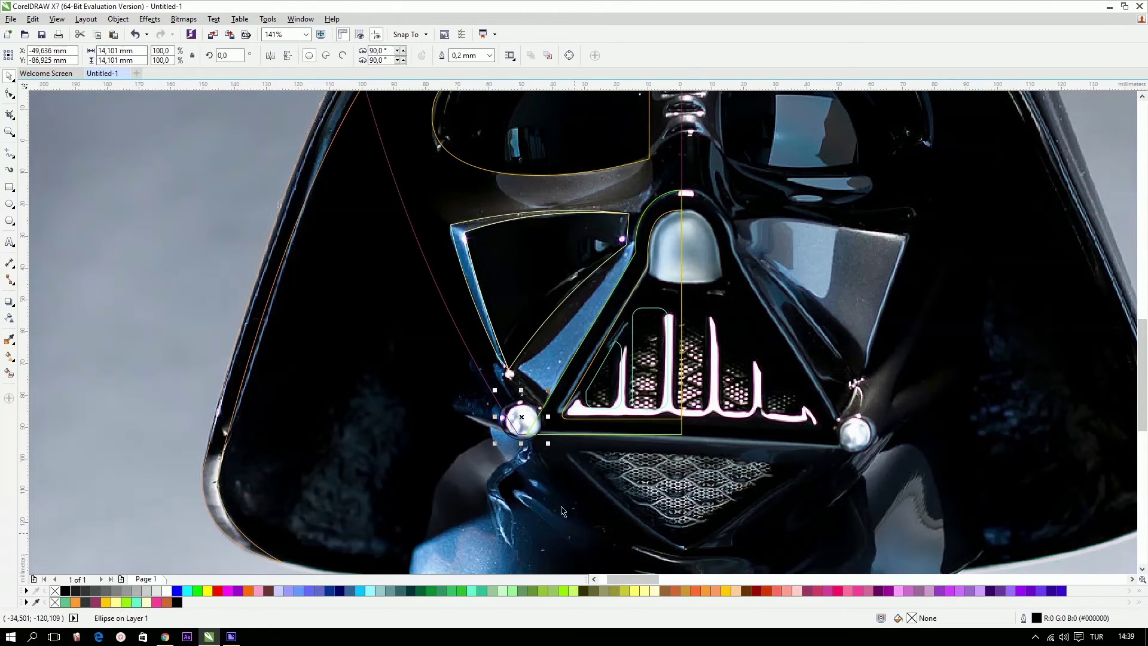
right_click(624, 590)
Scale the circle to about 11.5 mm across and position it around the chrome ball.
key("space")
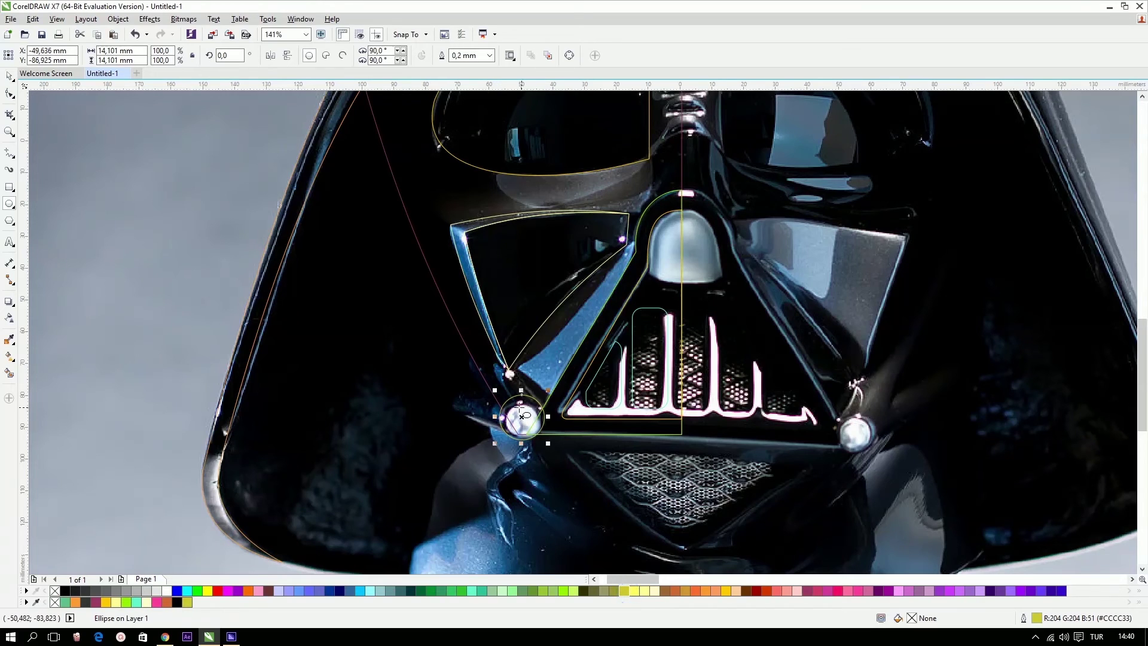
key("space")
left_click_drag(547, 392, 523, 427)
key("Up")
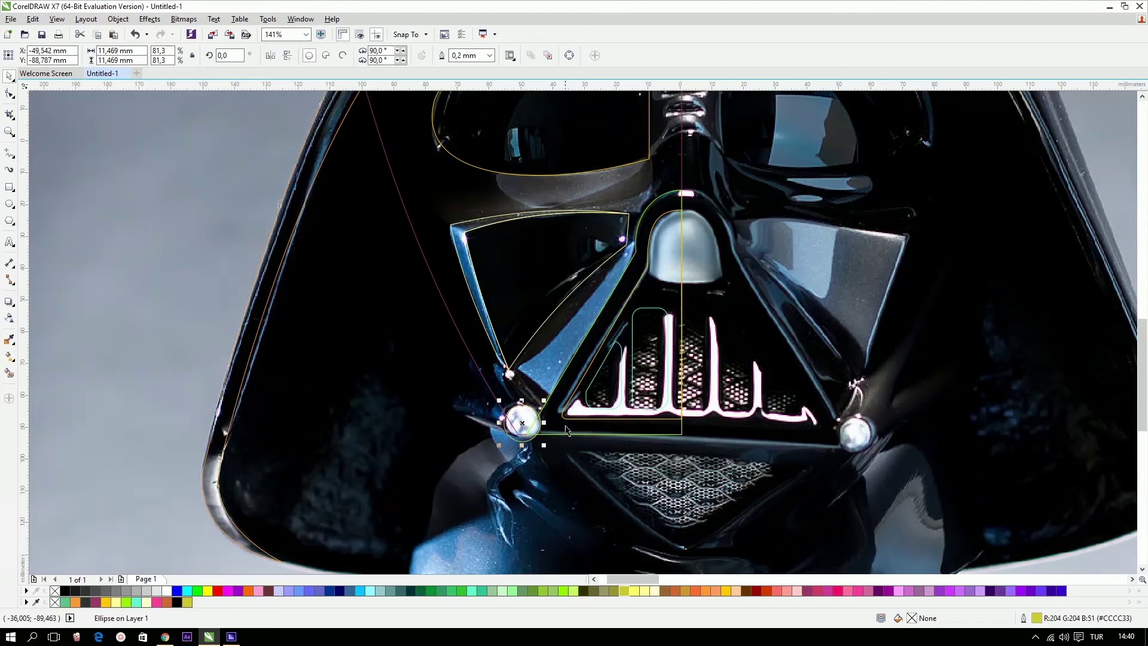
Trim the outer muzzle outline and the mask outline with the circle around the chrome ball.
left_click(565, 432, "shift")
left_click(348, 57)
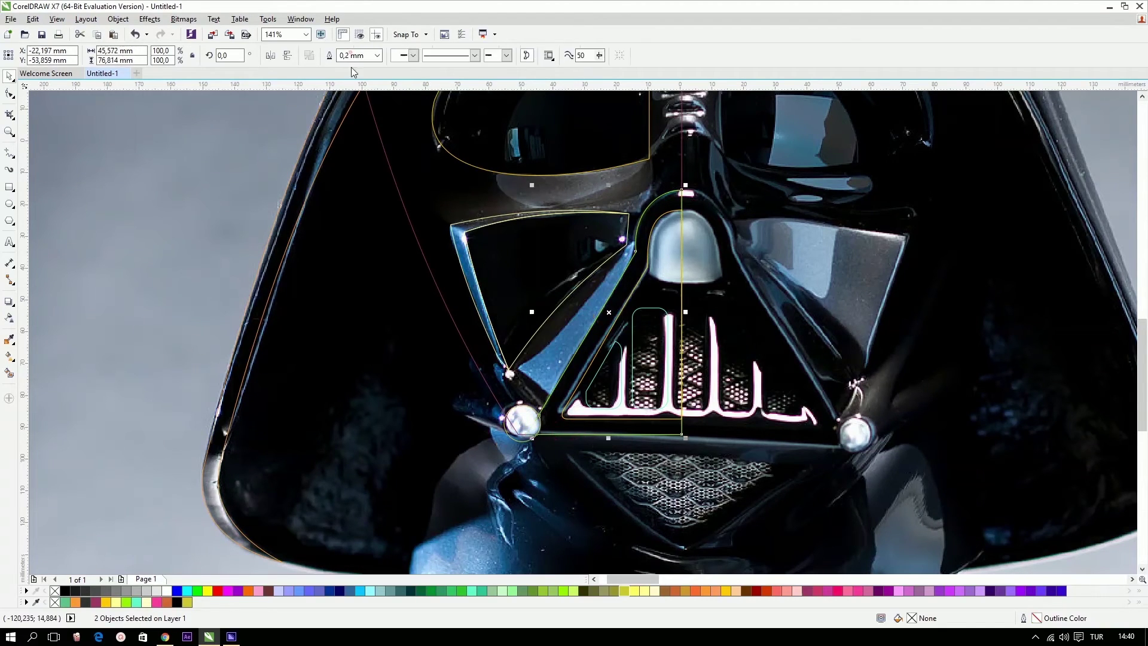
left_click(522, 440)
left_click(498, 390, "shift")
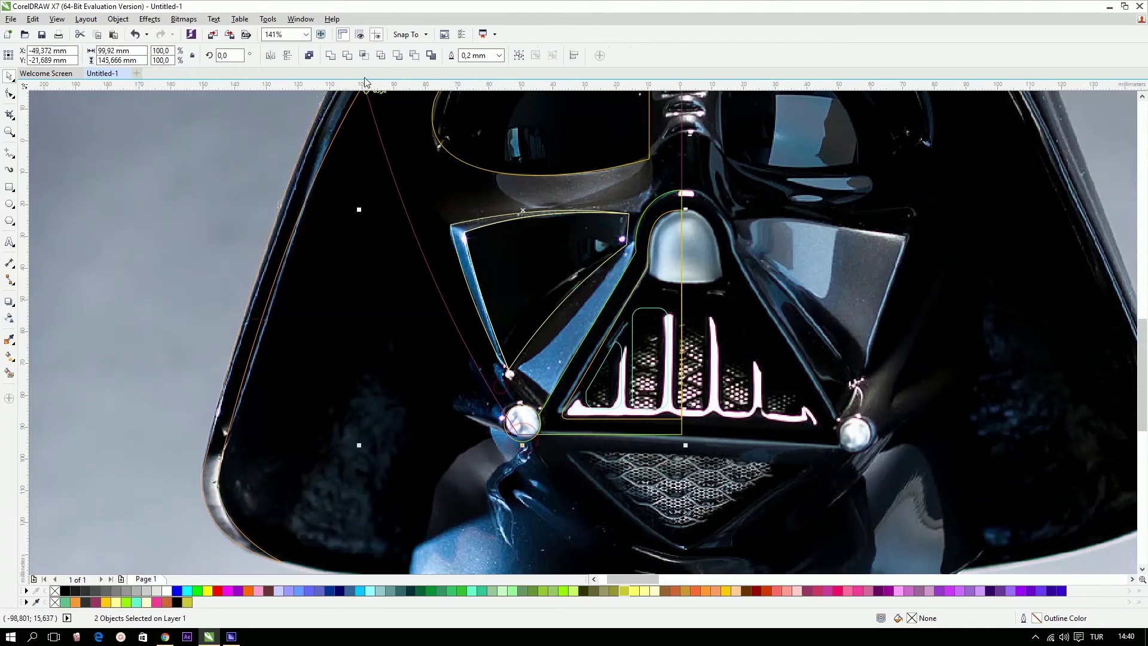
left_click(349, 57)
left_click(530, 441)
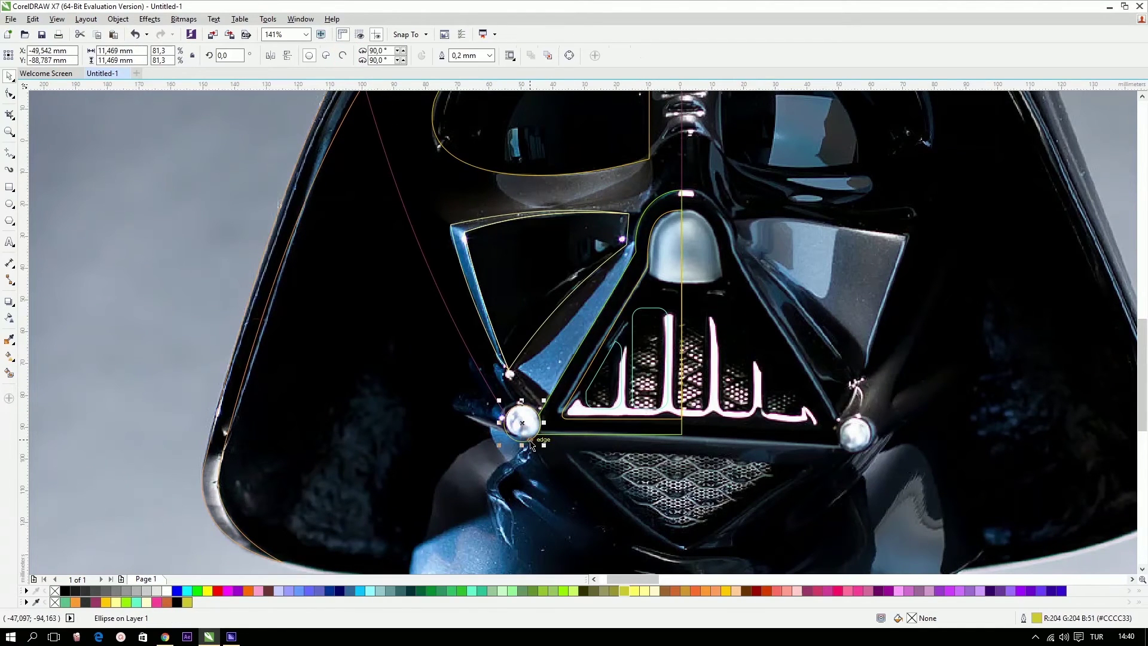
left_click(591, 560)
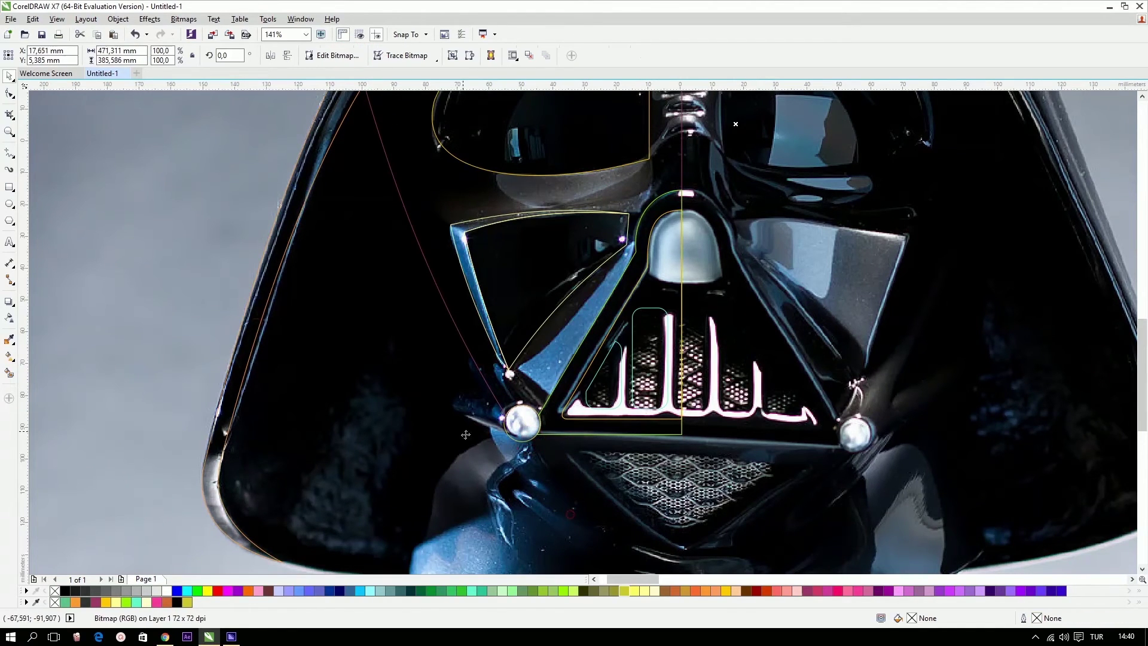
Draw a closed straight-sided outline about 22 × 16 mm around the tube left of the chrome ball, with a #FFFF66 outline.
left_click(10, 153)
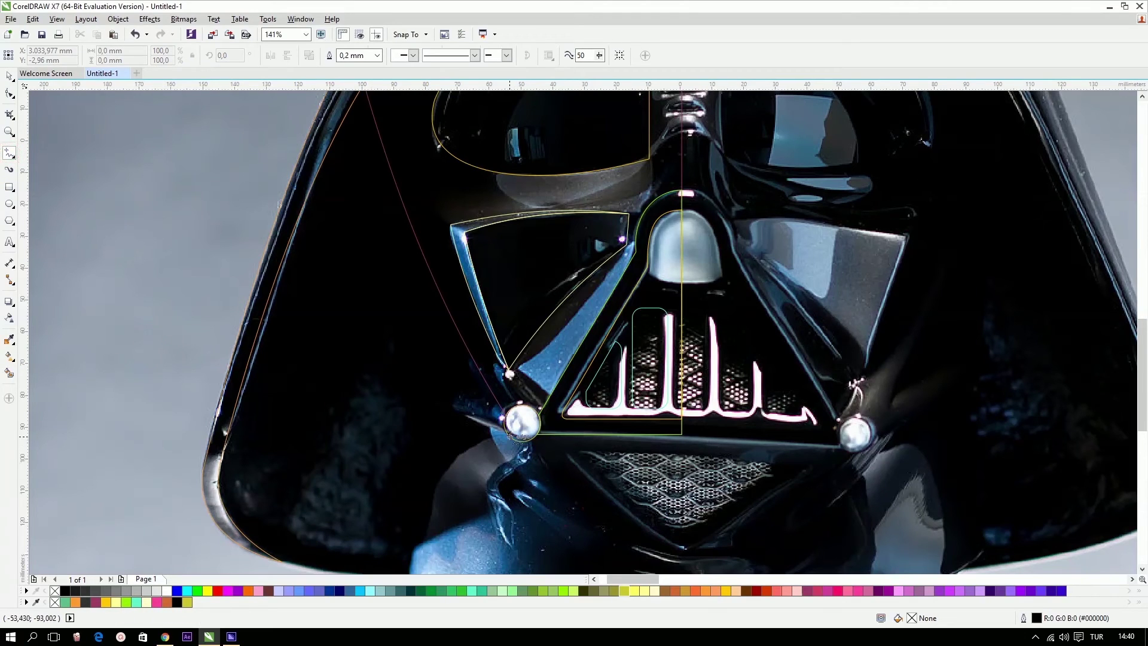
left_click(511, 435)
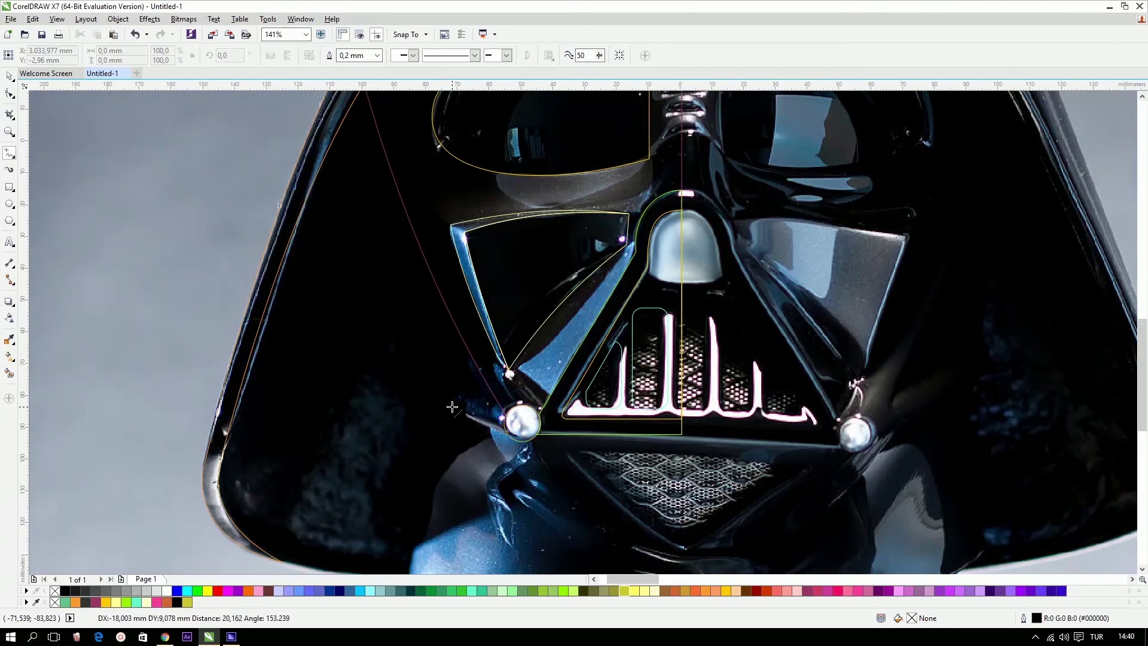
left_click(453, 407)
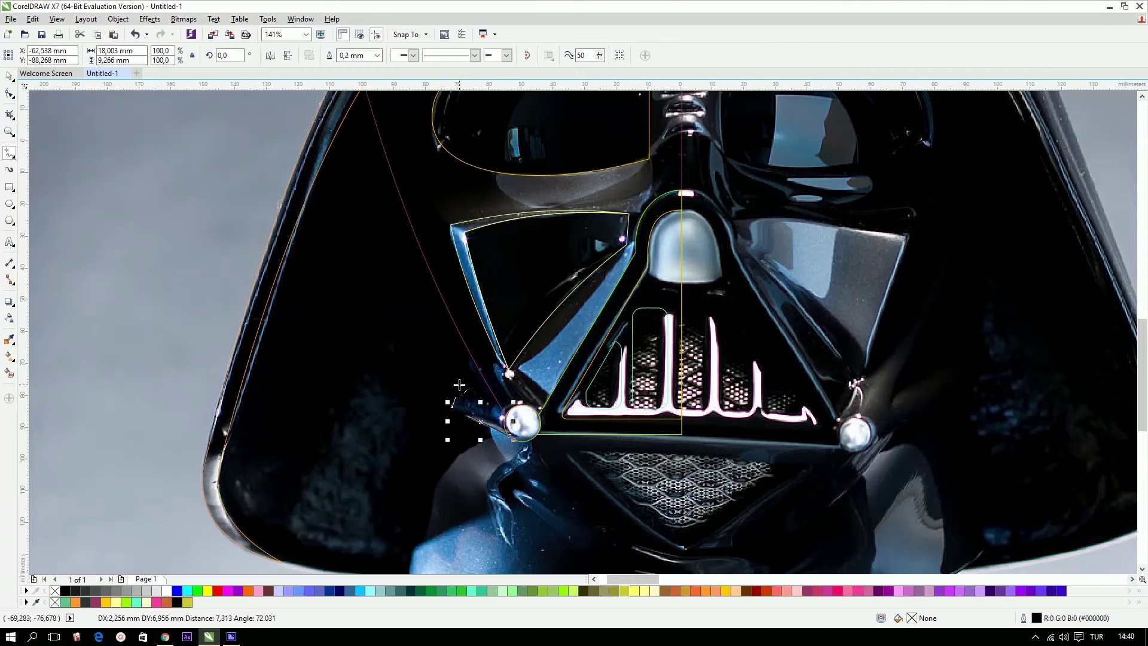
left_click(460, 384)
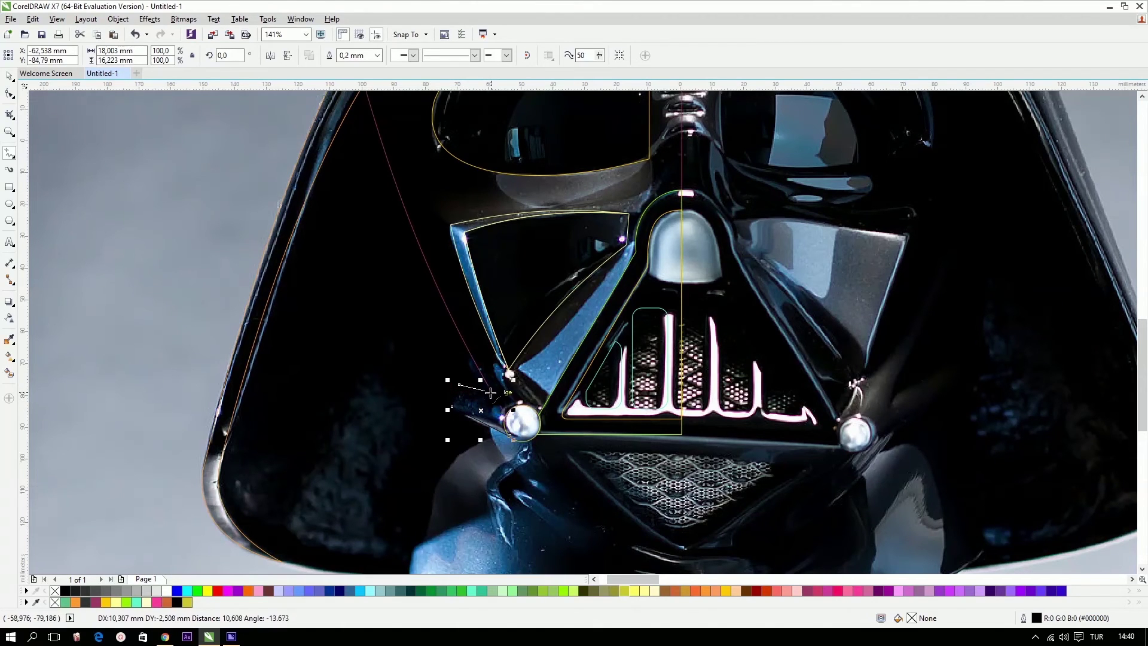
left_click(525, 405)
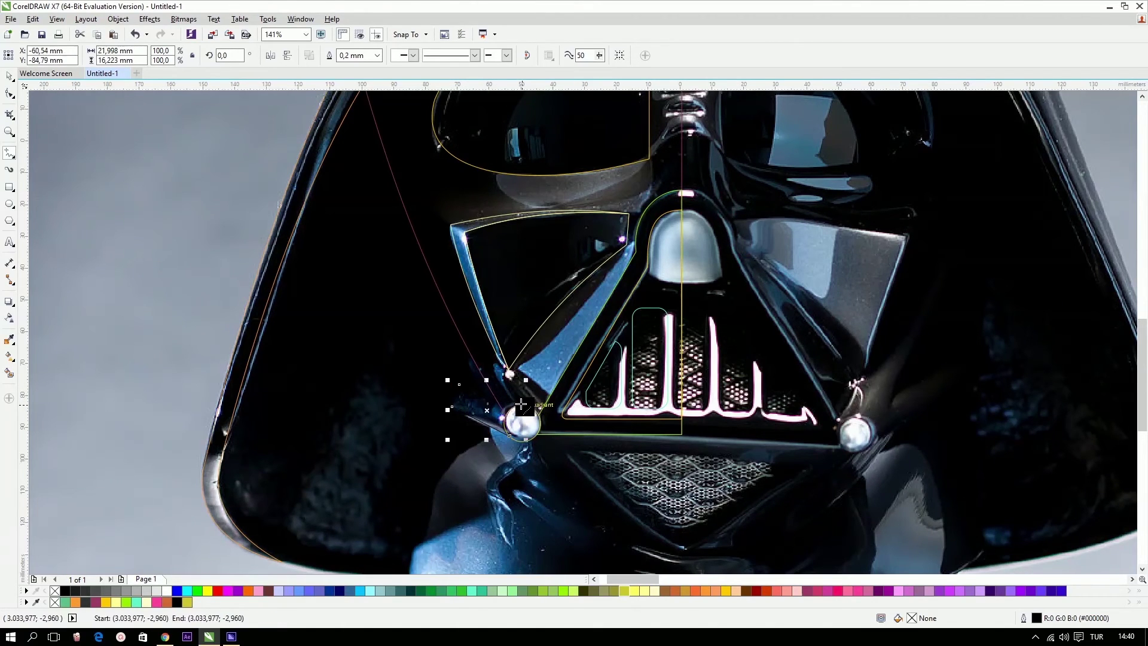
left_click(510, 437)
key("space")
right_click(635, 592)
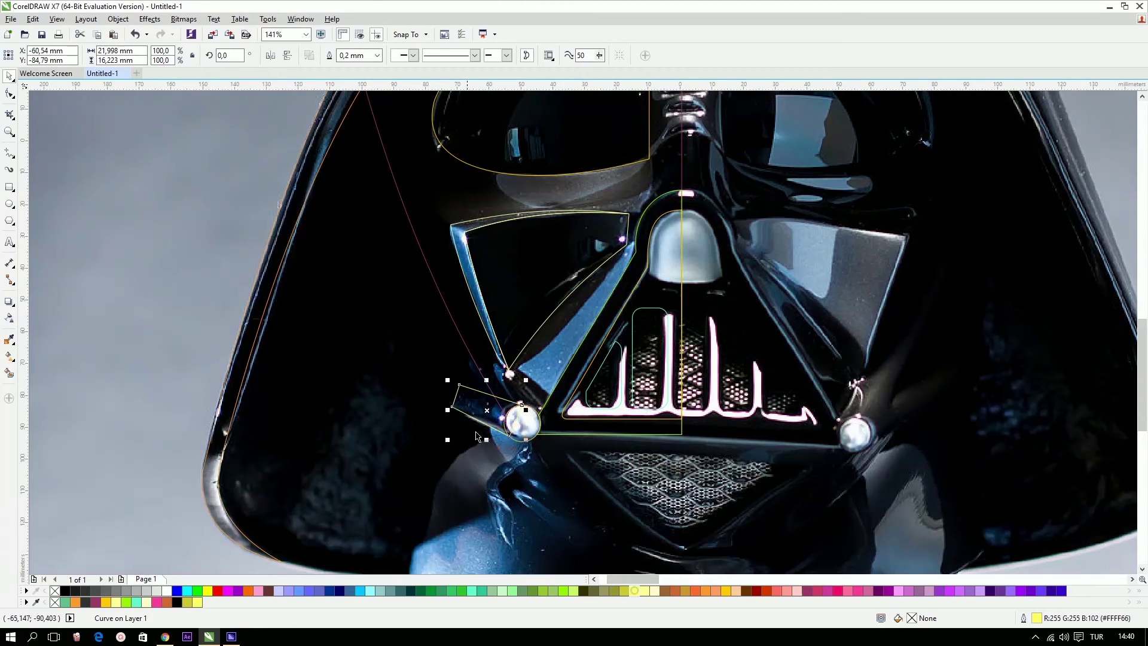
Trim the tube outline with the chrome ball's circle, and convert the tube outline's segments to curves.
left_click(524, 430, "shift")
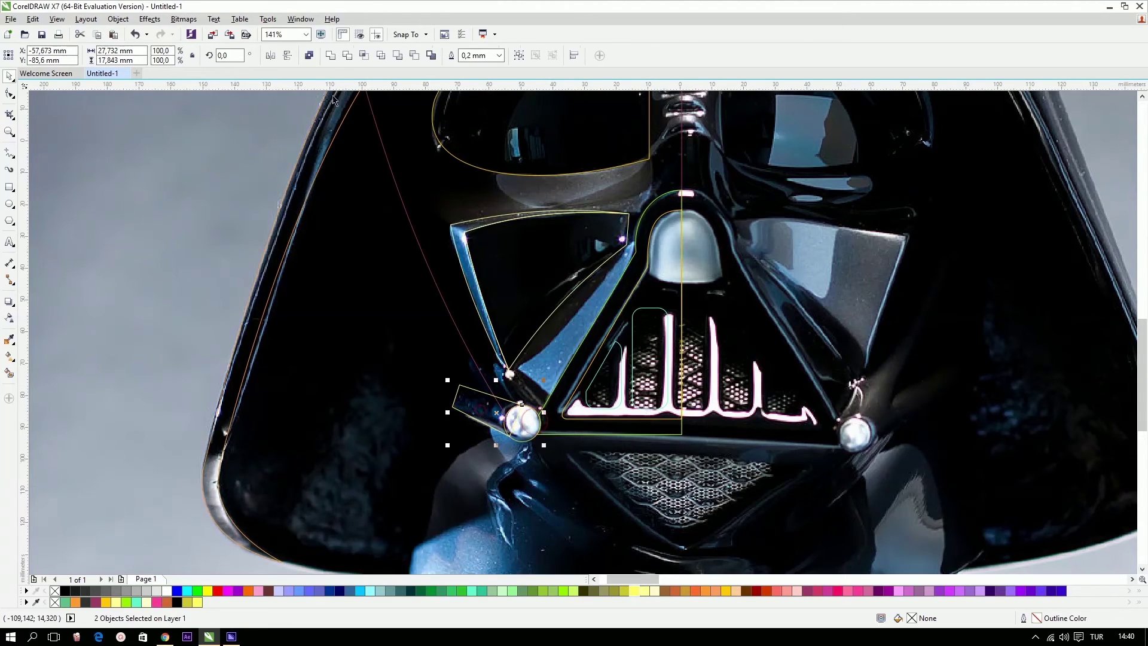
left_click(344, 58)
double_click(462, 404)
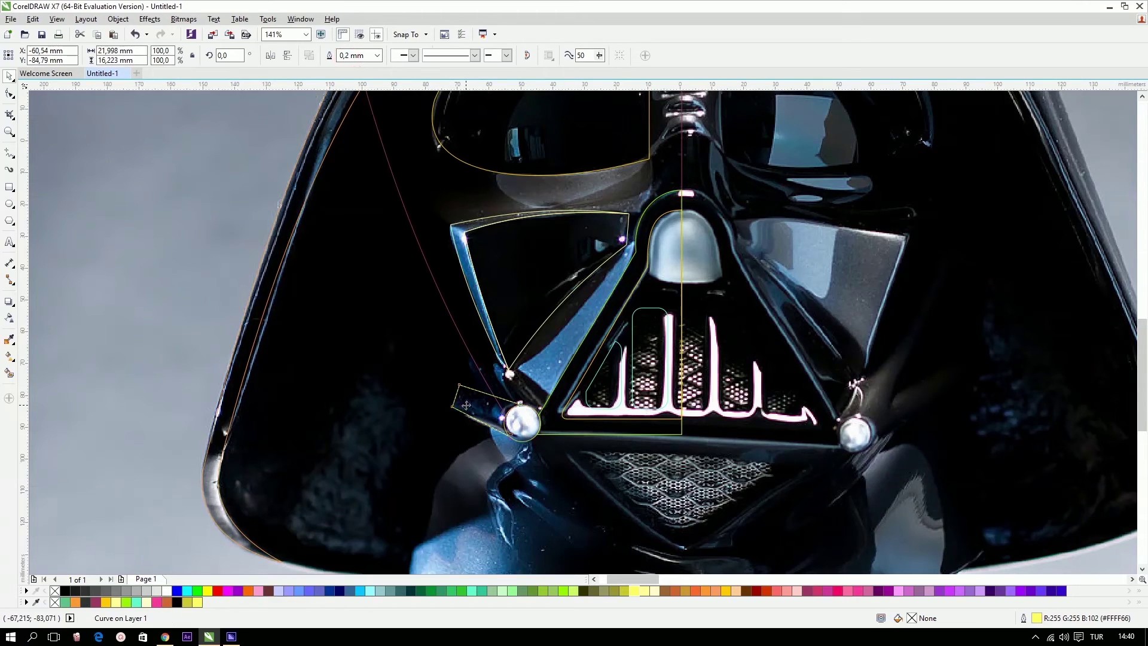
left_click_drag(429, 361, 537, 447)
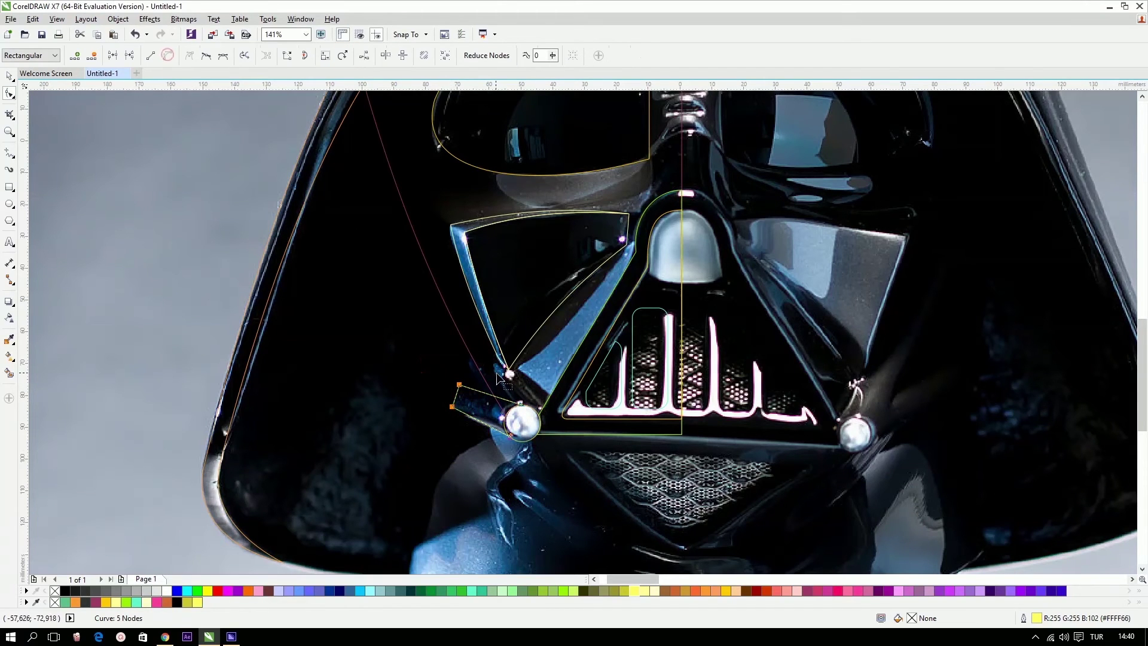
left_click_drag(410, 340, 669, 500)
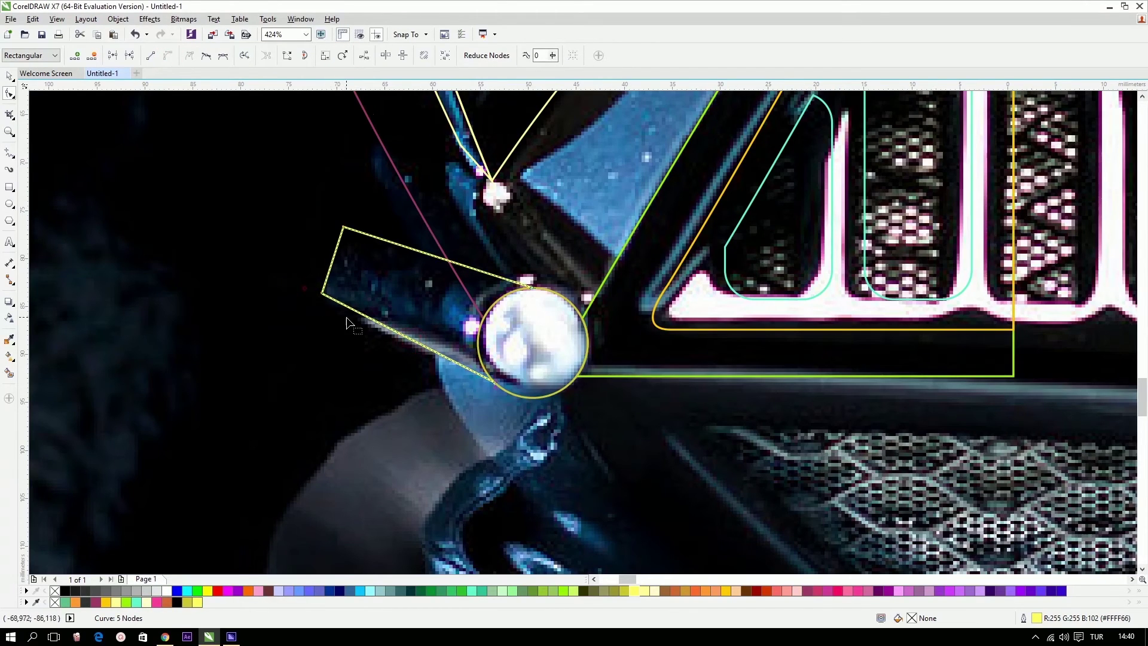
Round both corners at the outer end of the tube outline.
left_click_drag(336, 253, 321, 230)
key("space")
scroll(463, 278, "down", 2)
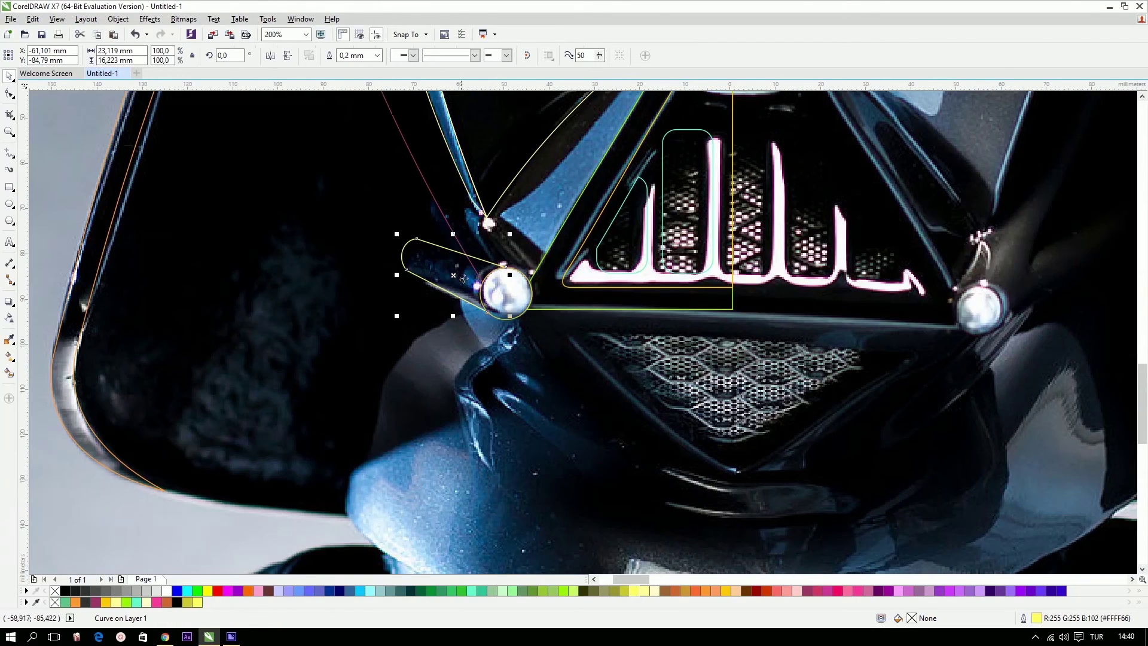
left_click_drag(463, 279, 376, 299)
key("ctrl+z")
left_click(11, 155)
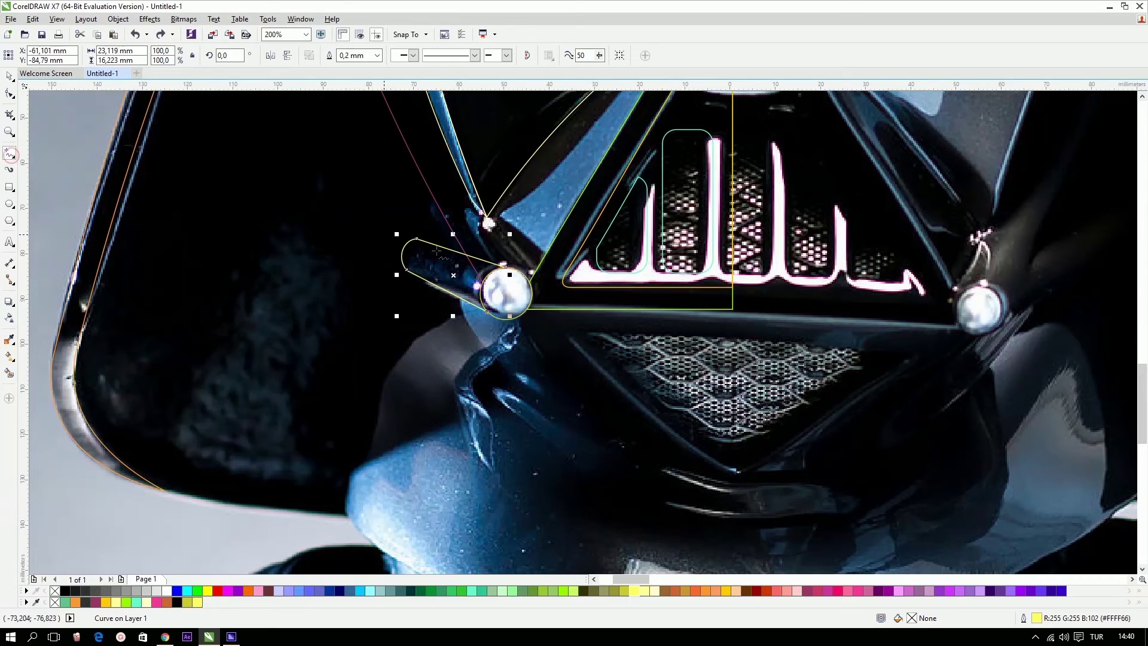
left_click(487, 312)
left_click(506, 268)
key("space")
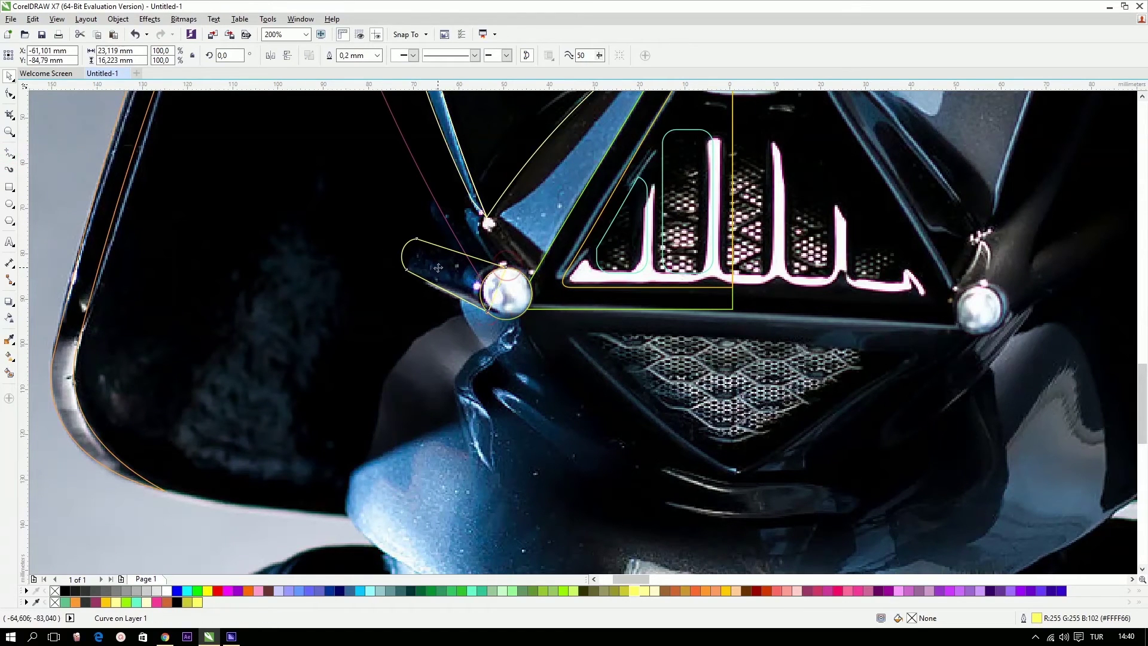
left_click(725, 591)
key("ctrl+z")
Fill the circle around the chrome ball with green #00FF00 and deselect it.
left_click(521, 312)
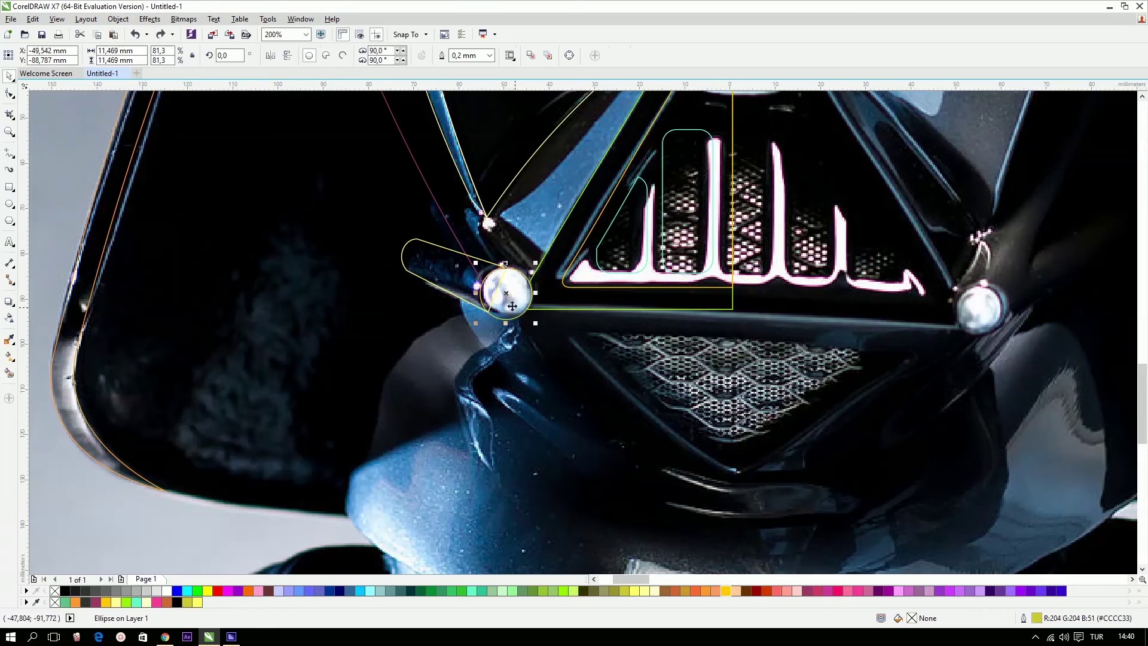
left_click(199, 592)
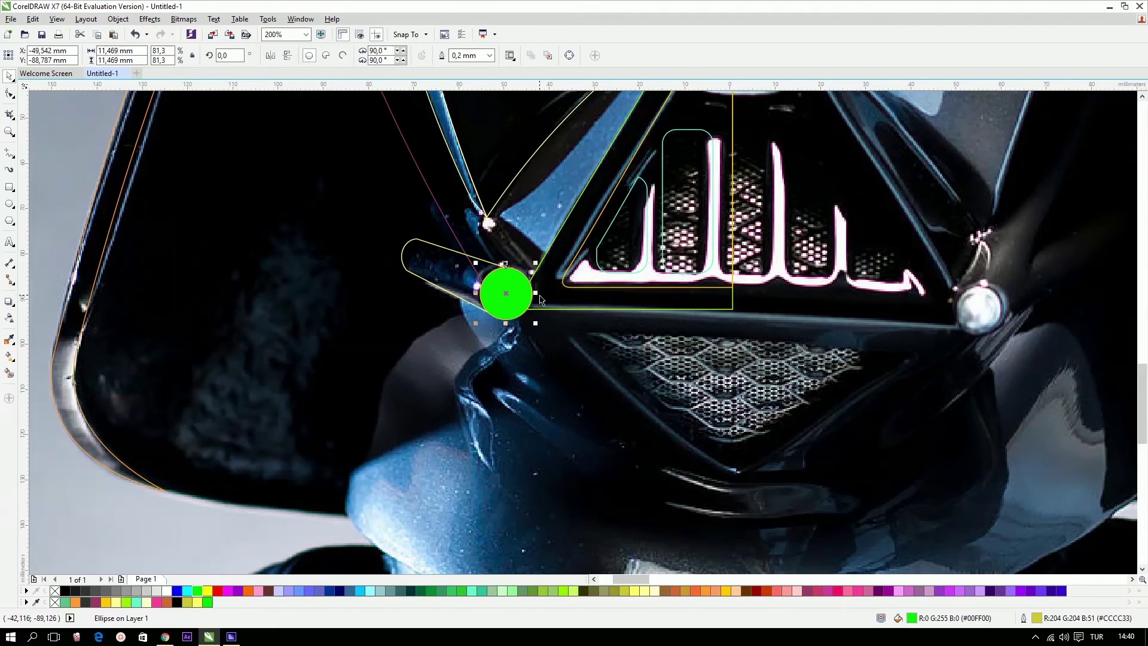
scroll(463, 262, "down", 1)
left_click(396, 390)
scroll(395, 390, "down", 1)
left_click(504, 517)
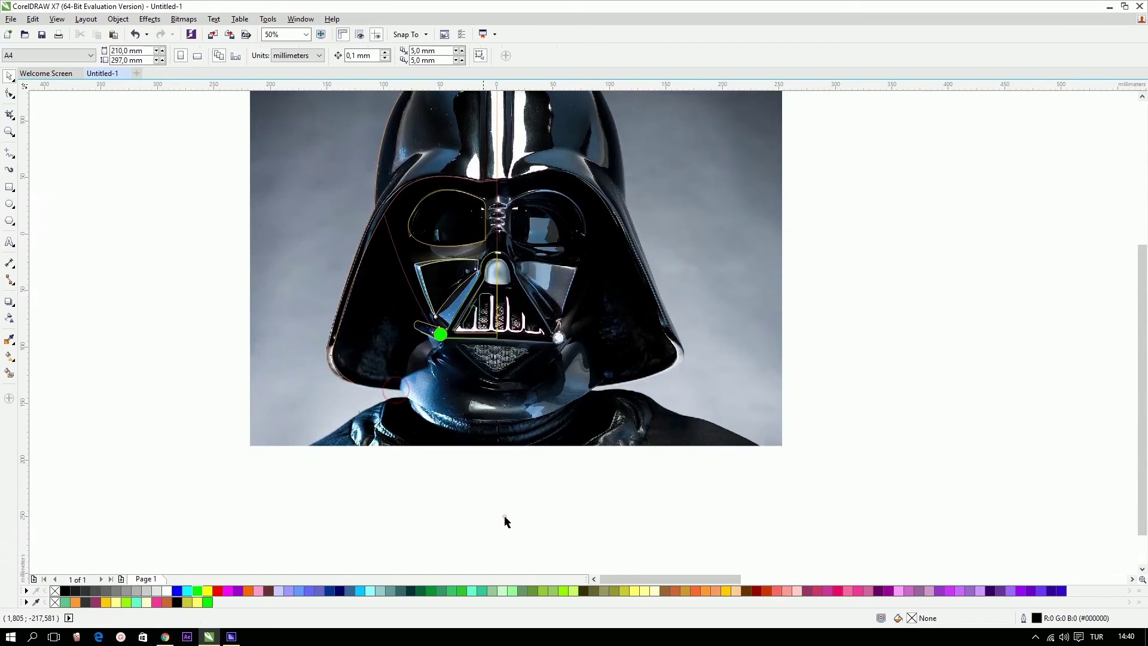
Draw a rectangle about 16.5 × 3.8 mm with a #FFCC00 outline and place it over the uppermost nose-bridge slot.
left_click_drag(342, 157, 639, 388)
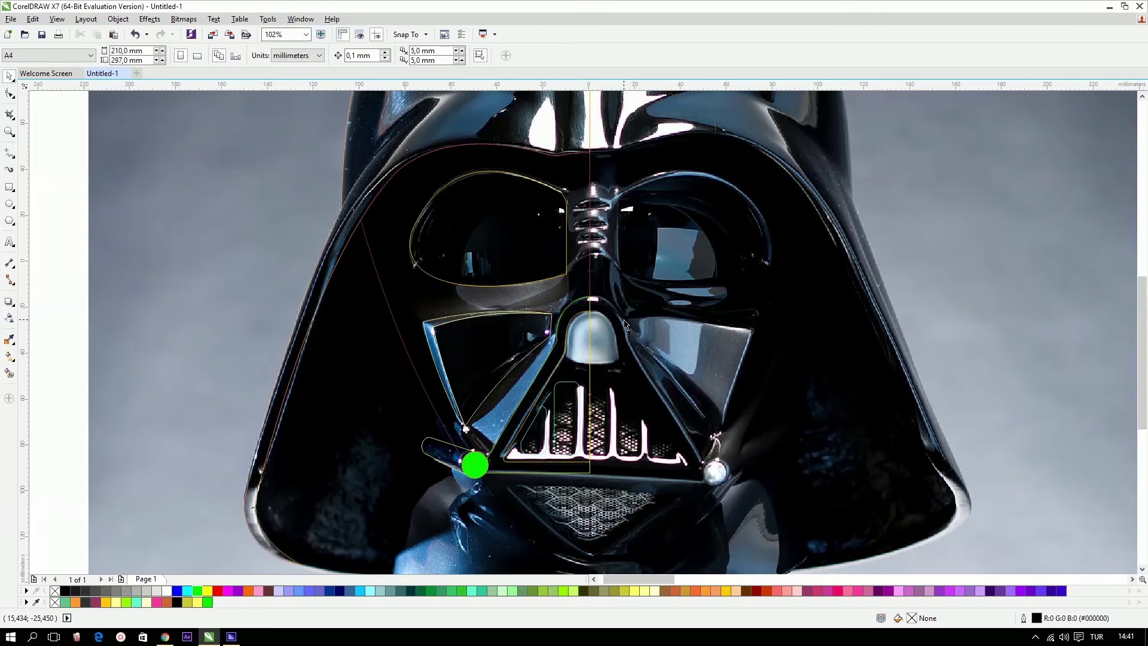
scroll(574, 310, "down", 2)
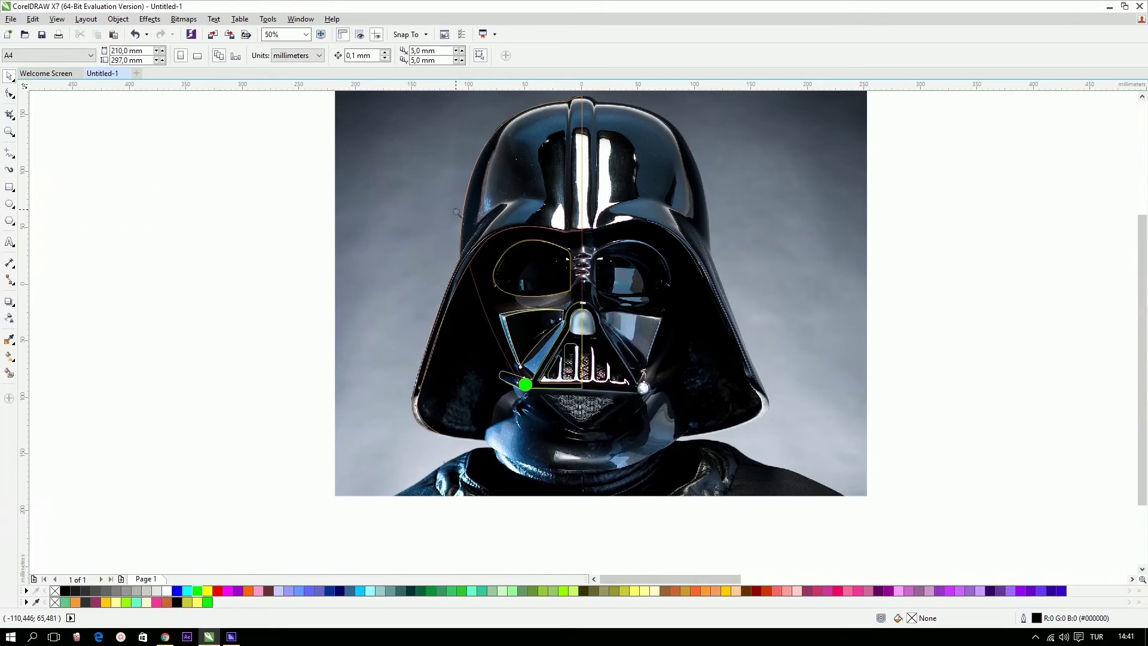
left_click_drag(457, 212, 763, 444)
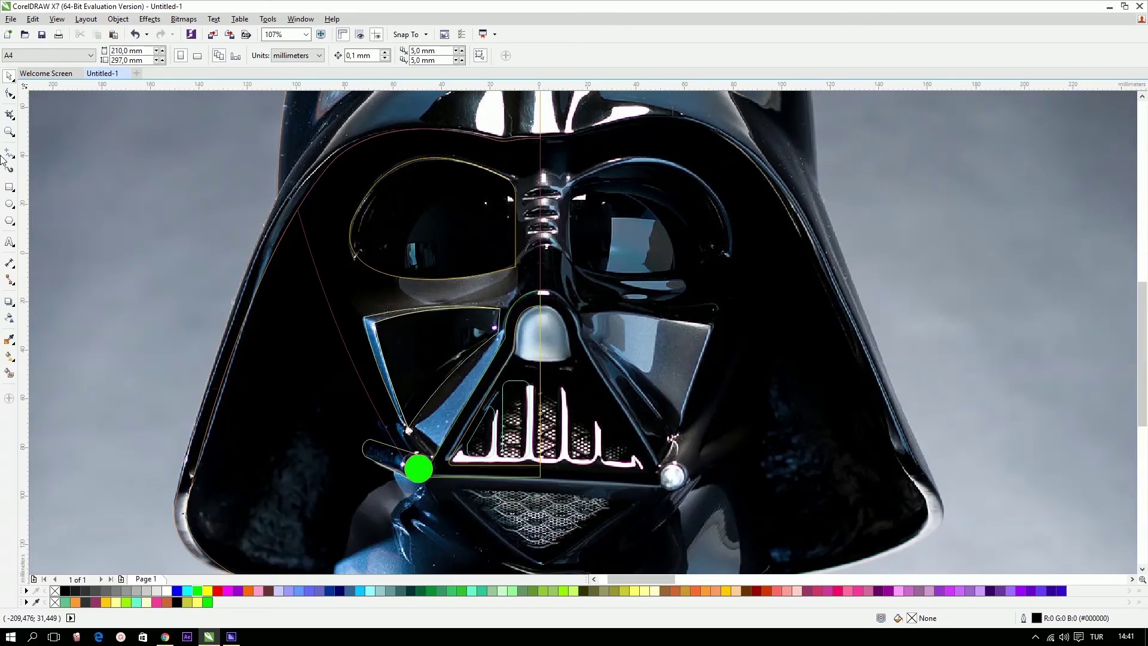
left_click(8, 154)
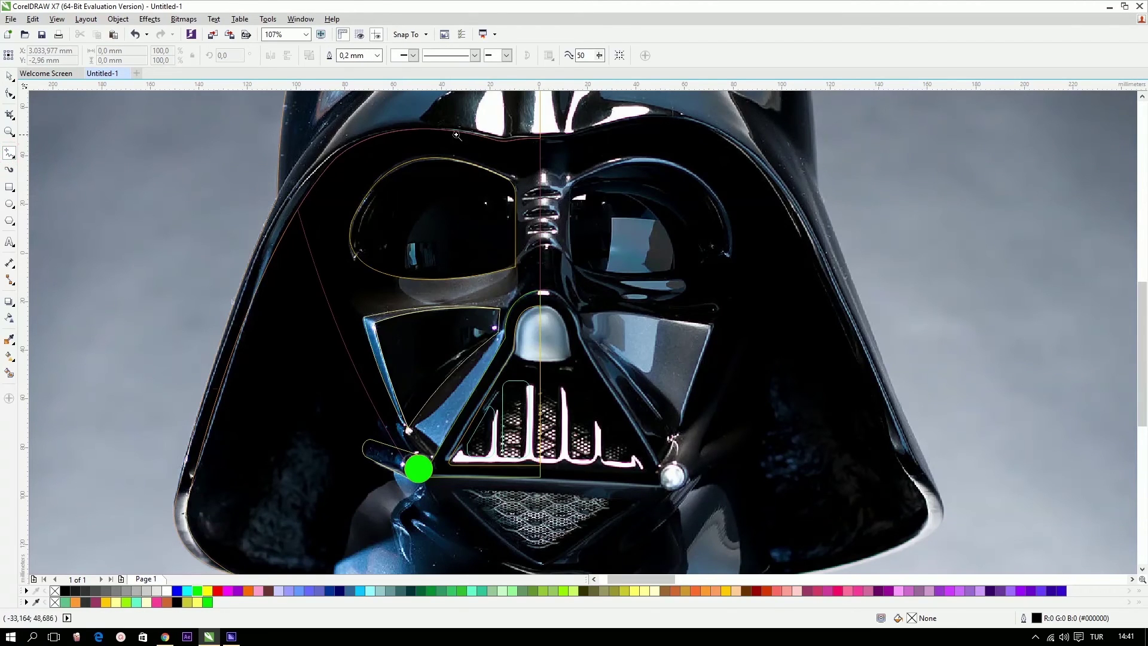
mouse_move(447, 130)
left_mouse_down()
mouse_move(644, 302)
mouse_move(693, 388)
left_mouse_up()
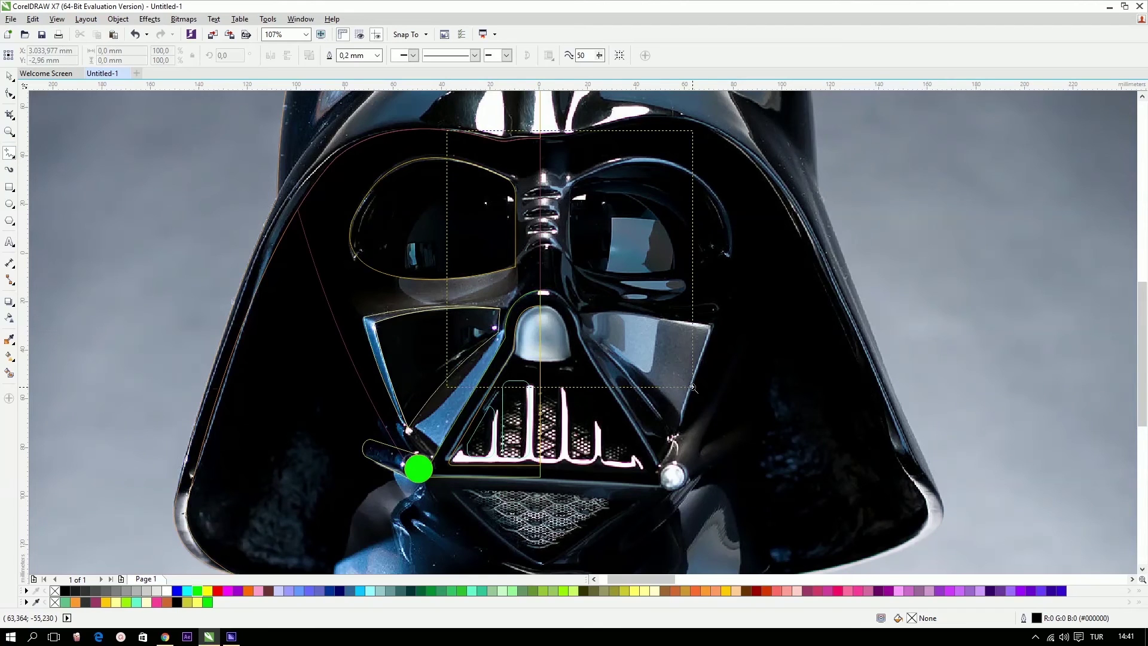
left_click_drag(693, 387, 693, 388)
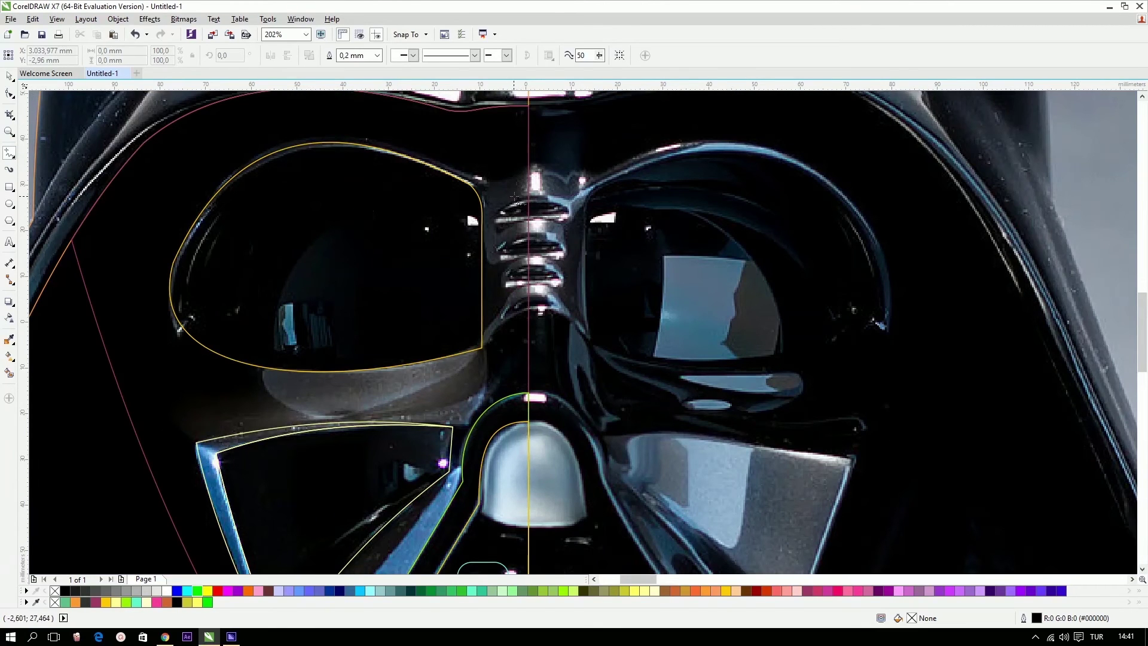
left_click(9, 189)
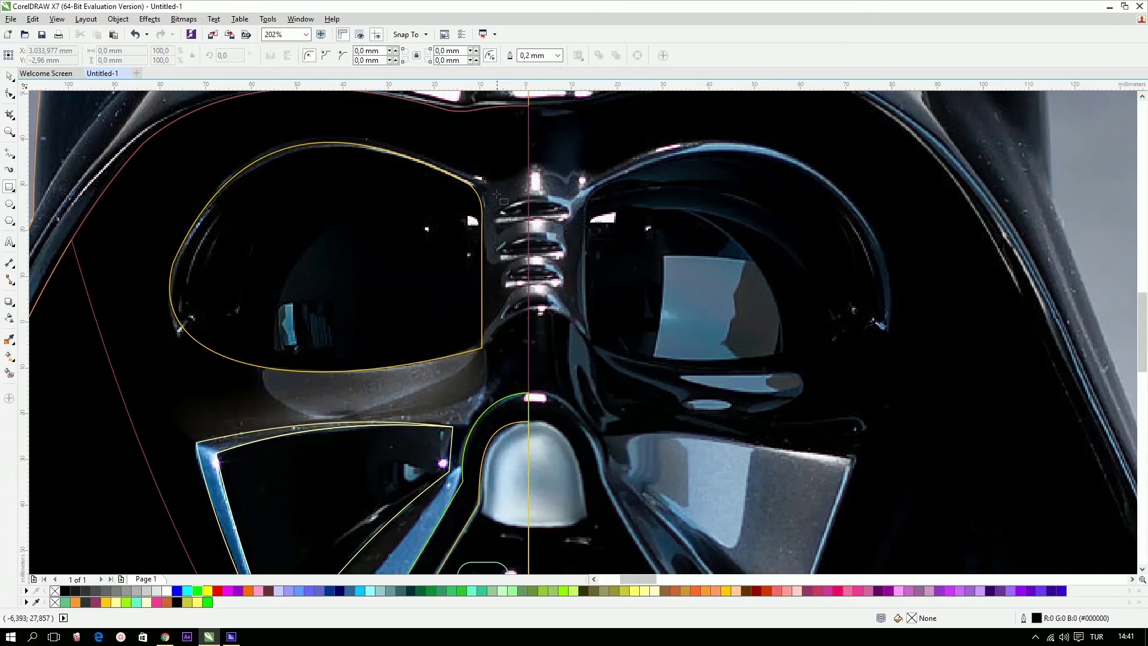
left_click_drag(495, 193, 568, 210)
key("space")
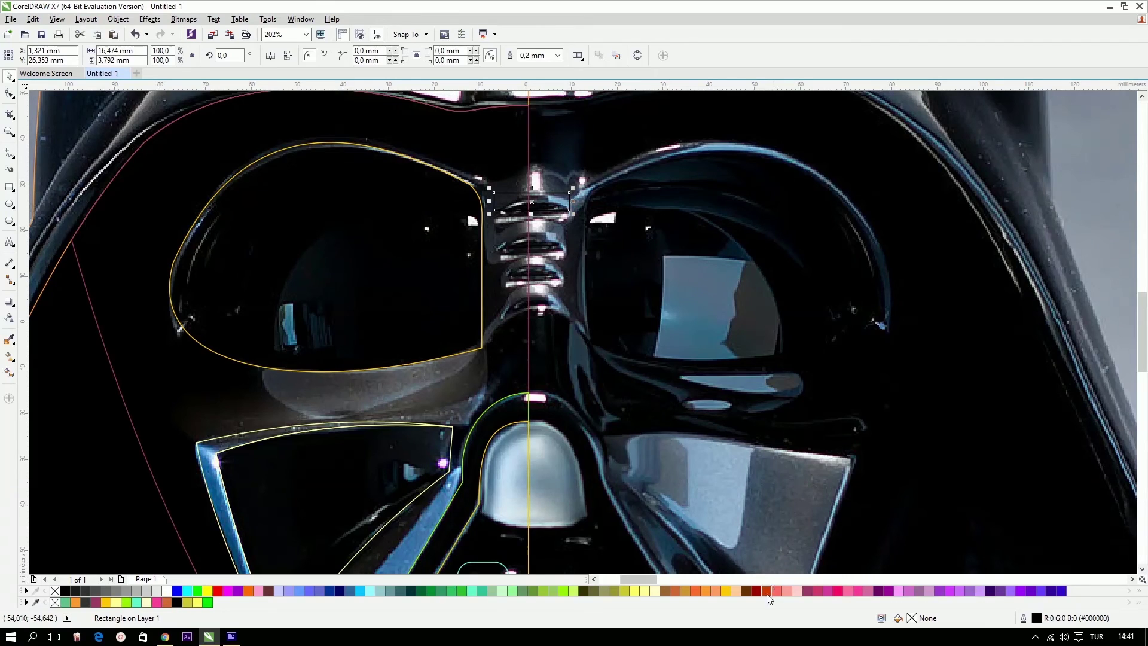
right_click(725, 591)
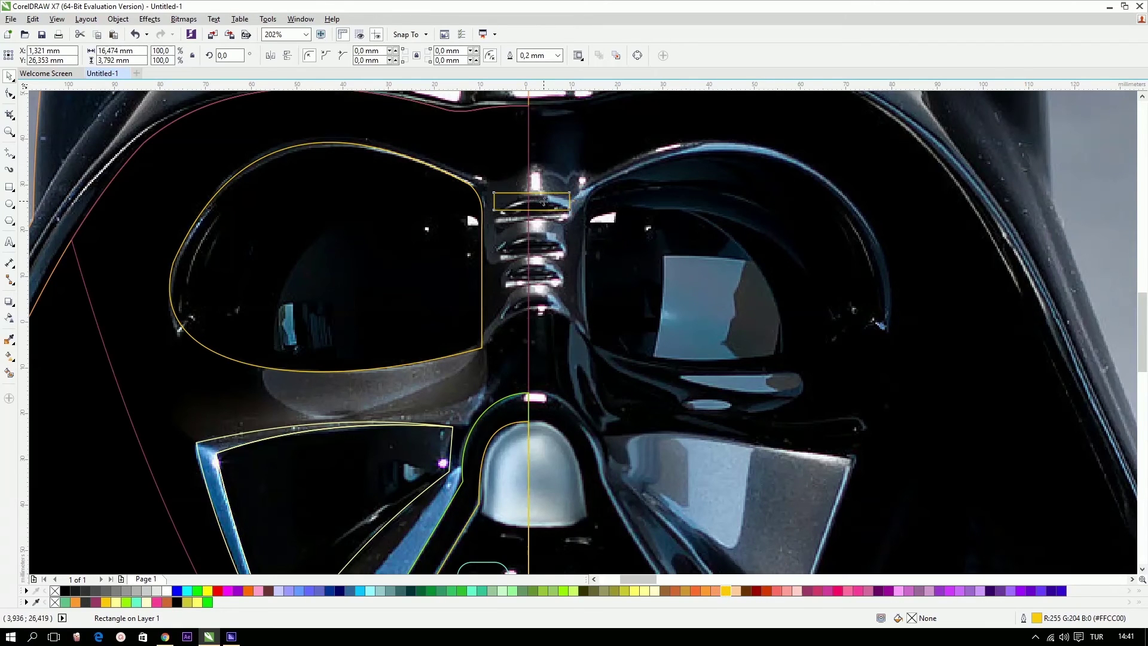
left_click_drag(540, 197, 545, 209)
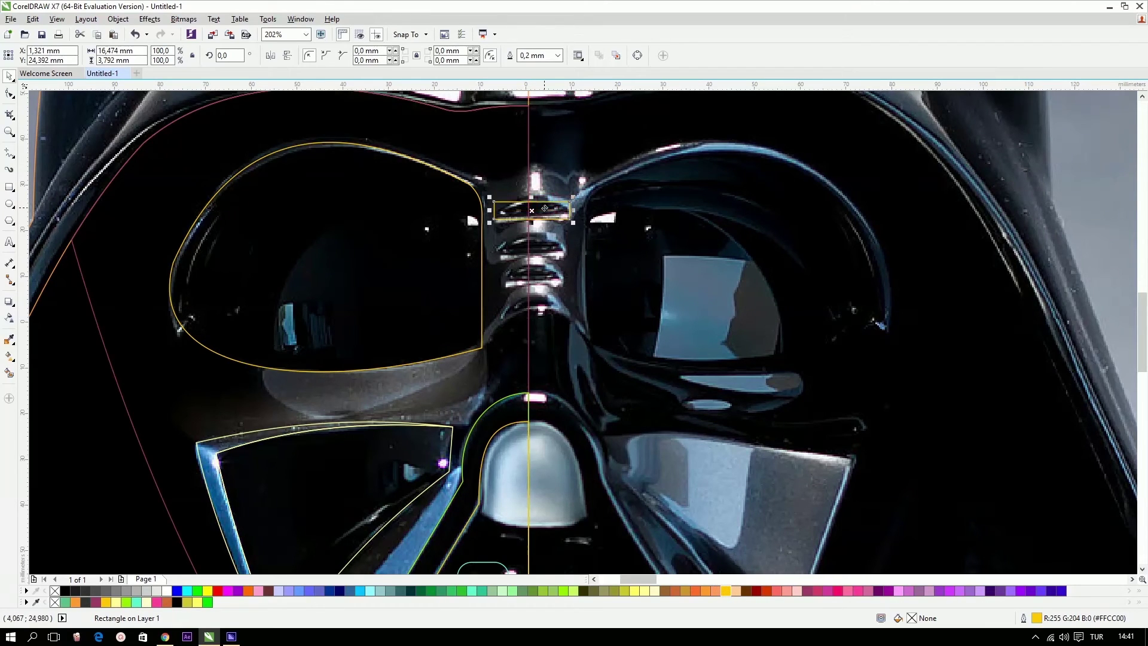
Round all corners of the nose-bridge rectangle to 1.7 mm, keeping it an editable rectangle.
left_click(10, 95)
left_click_drag(496, 204, 506, 207)
key("space")
left_click(468, 205)
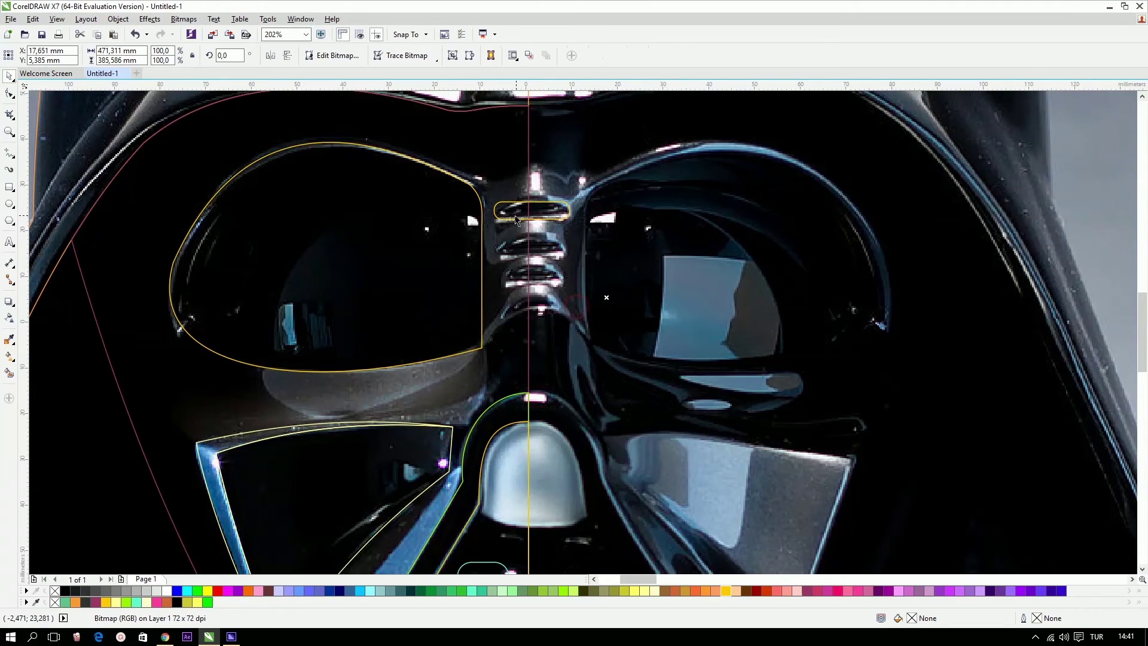
left_click(553, 208)
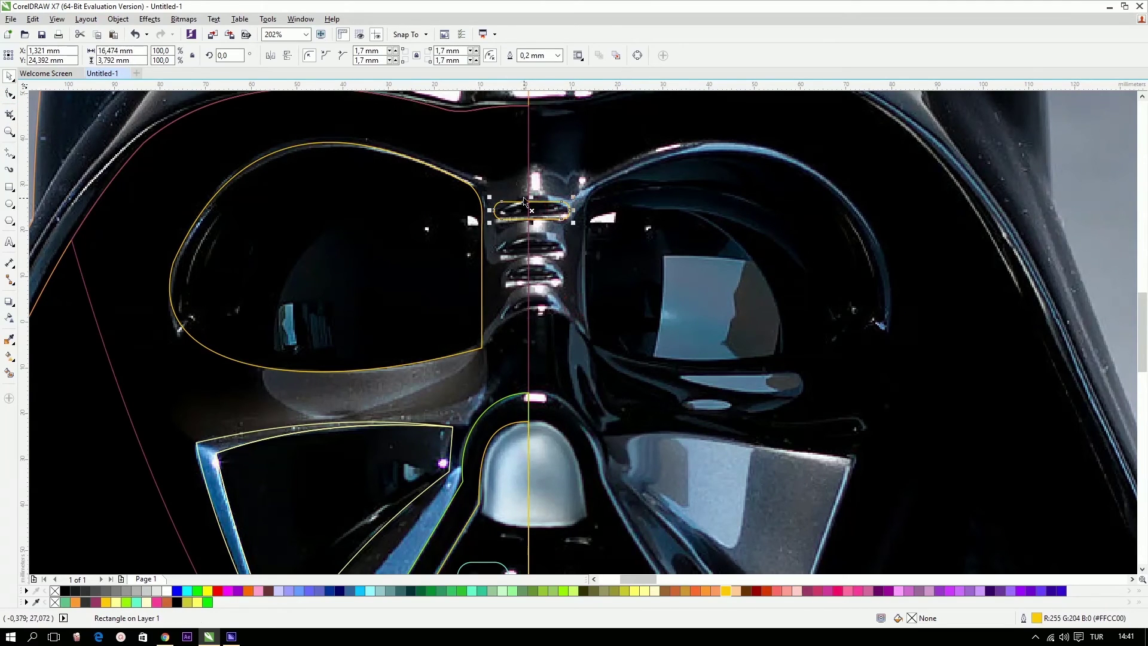
key("ctrl+q")
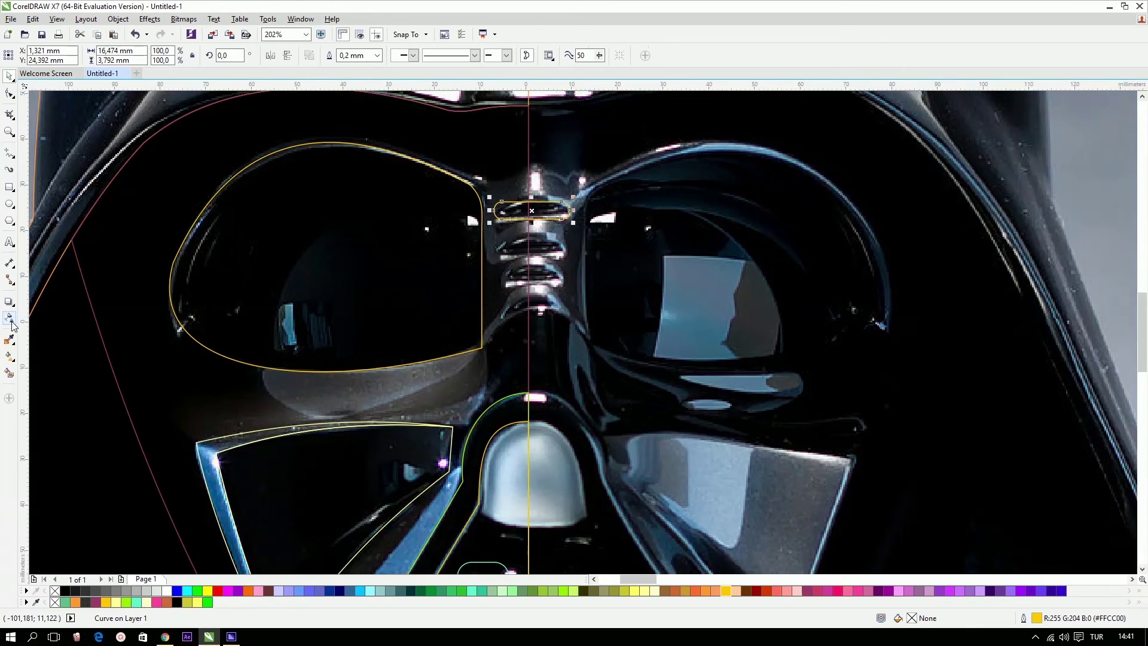
key("ctrl+z")
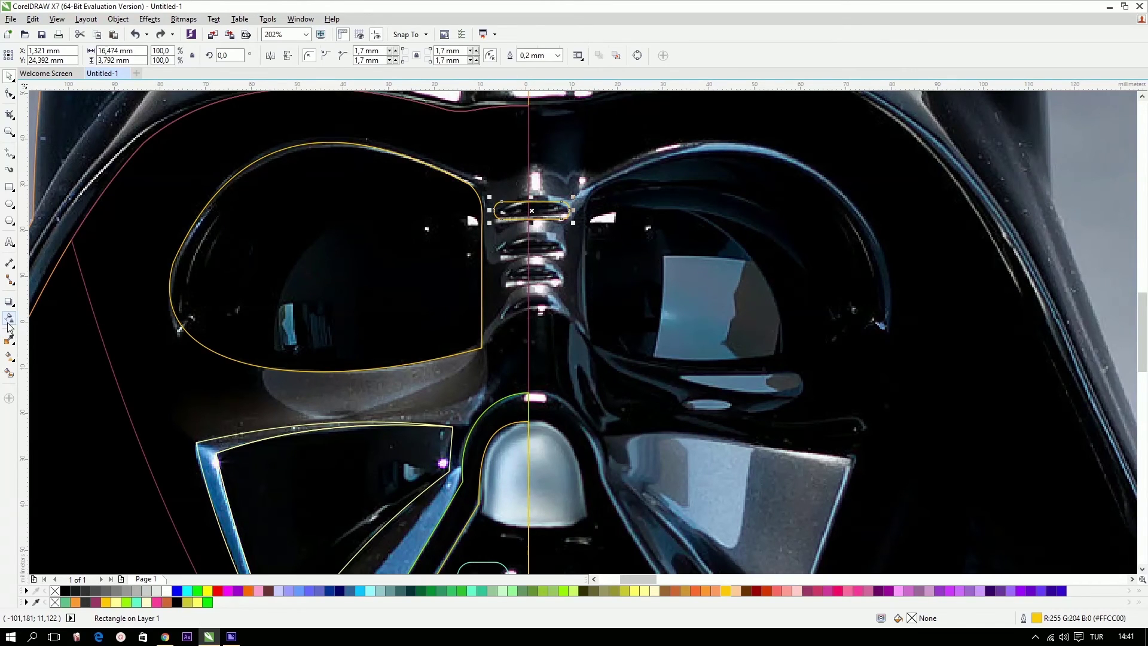
Bend the rounded slot with an Envelope, raising the middle of both long edges into an arch about 5.3 mm high.
left_click(10, 320)
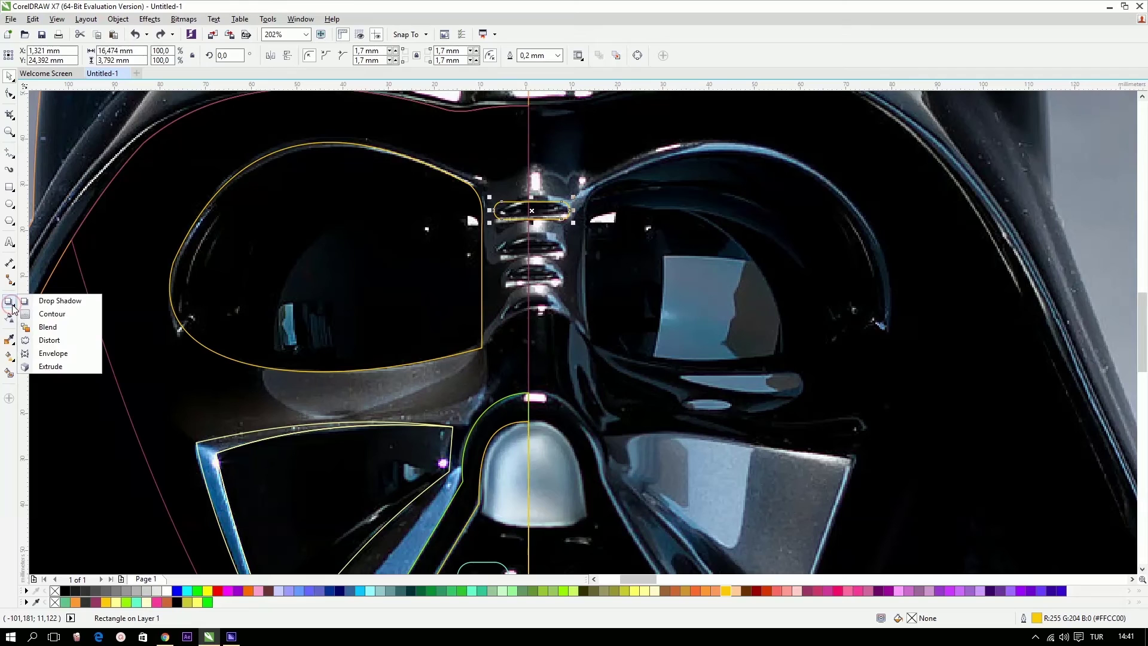
left_click(48, 354)
key("F2")
left_click_drag(436, 157, 724, 309)
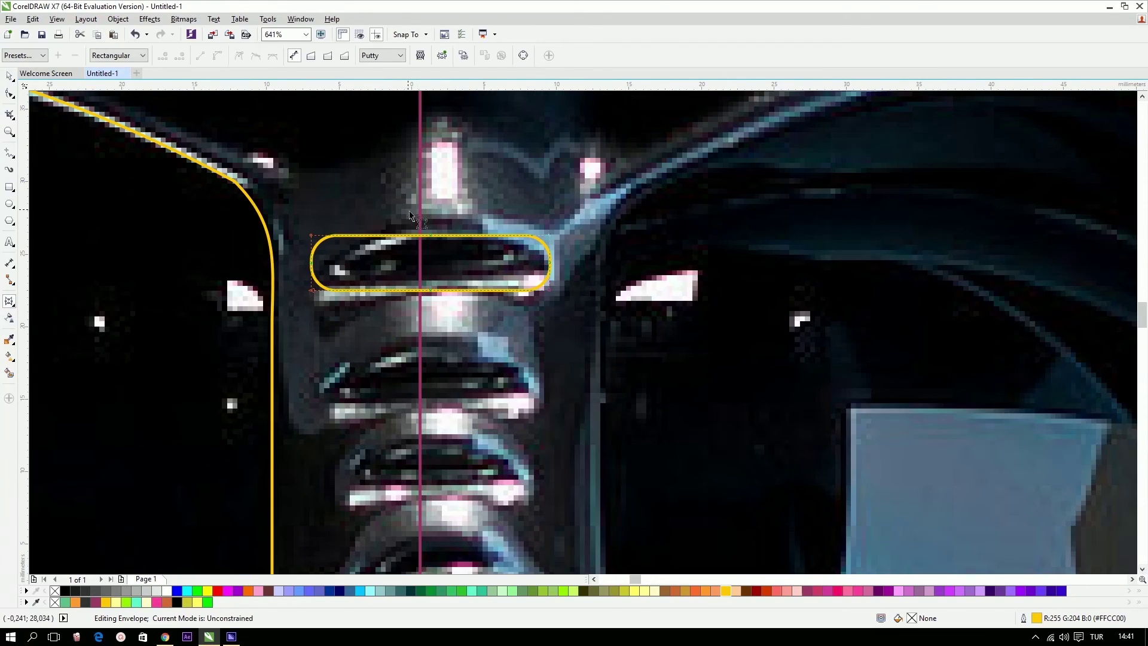
mouse_move(418, 210)
left_mouse_down()
mouse_move(452, 293)
mouse_move(432, 265)
left_mouse_up()
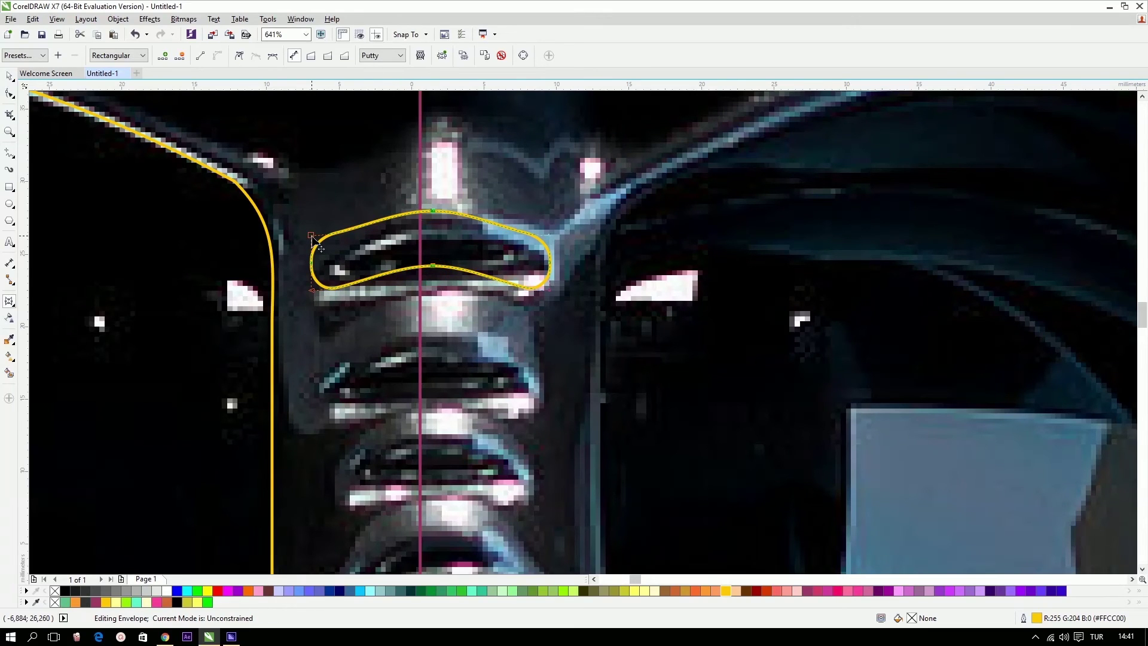
key("space")
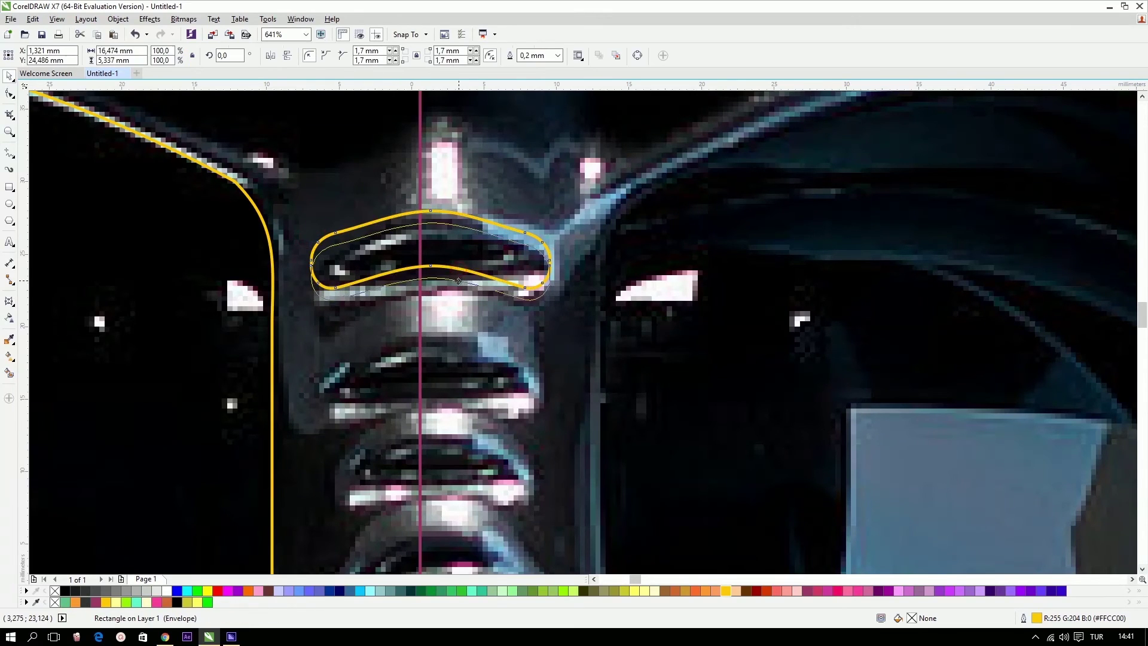
scroll(459, 268, "down", 4)
left_click(463, 262)
scroll(463, 262, "up", 2)
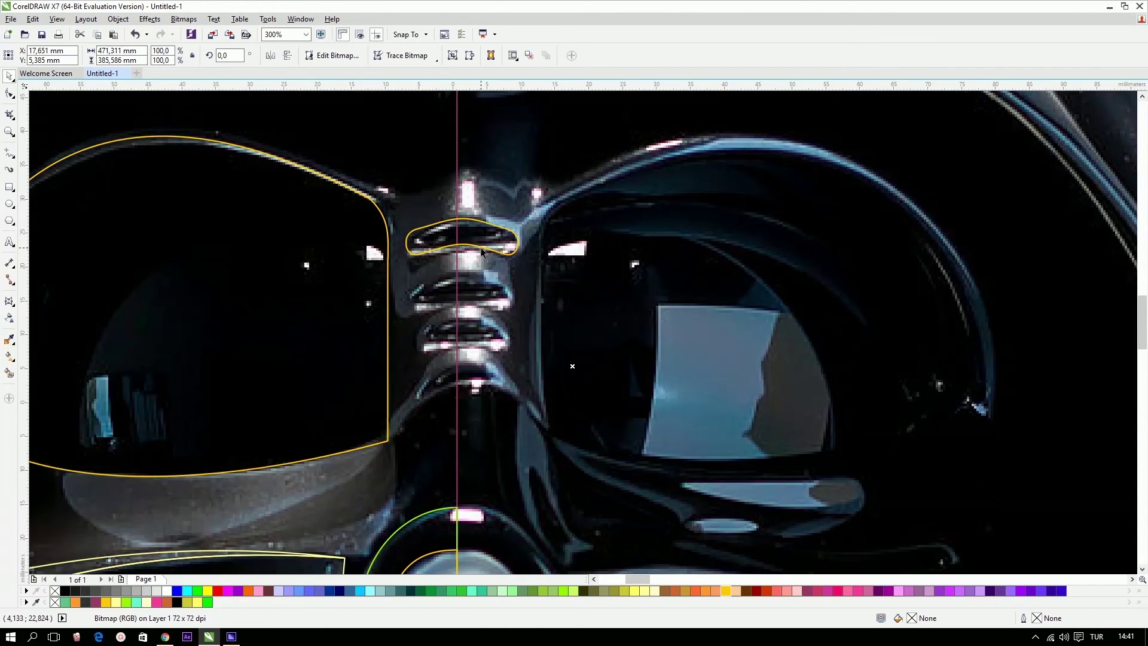
Try copying the arched slot down to the second groove, scaling the copy to 97.3% and repeating it twice.
left_click_drag(481, 250, 482, 291)
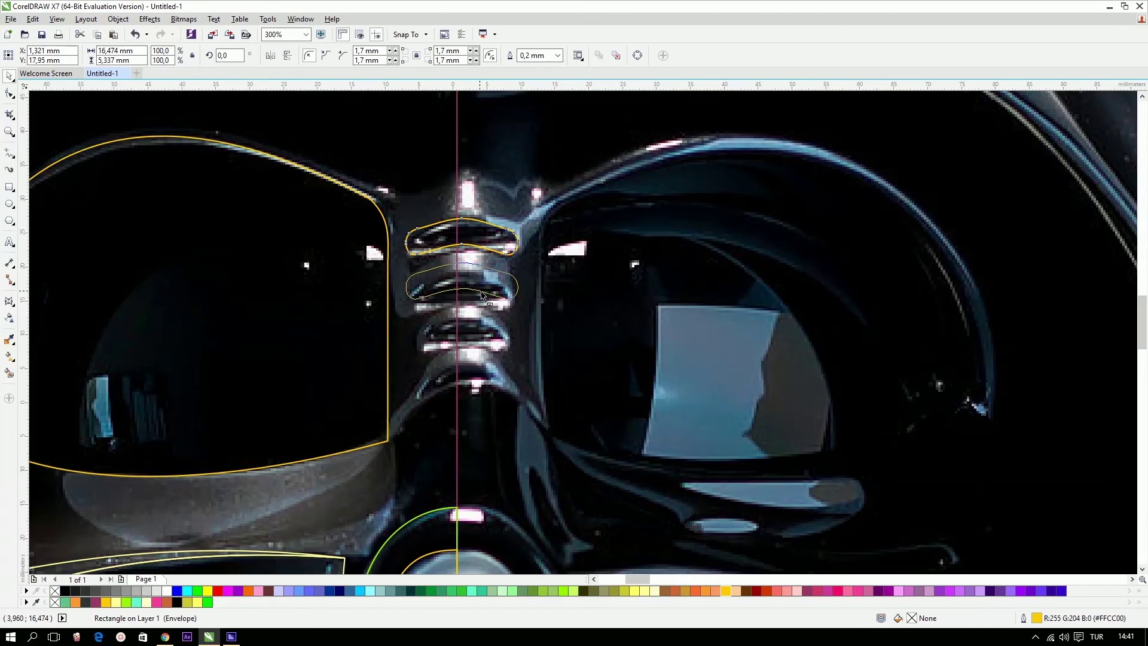
left_click_drag(482, 294, 520, 306)
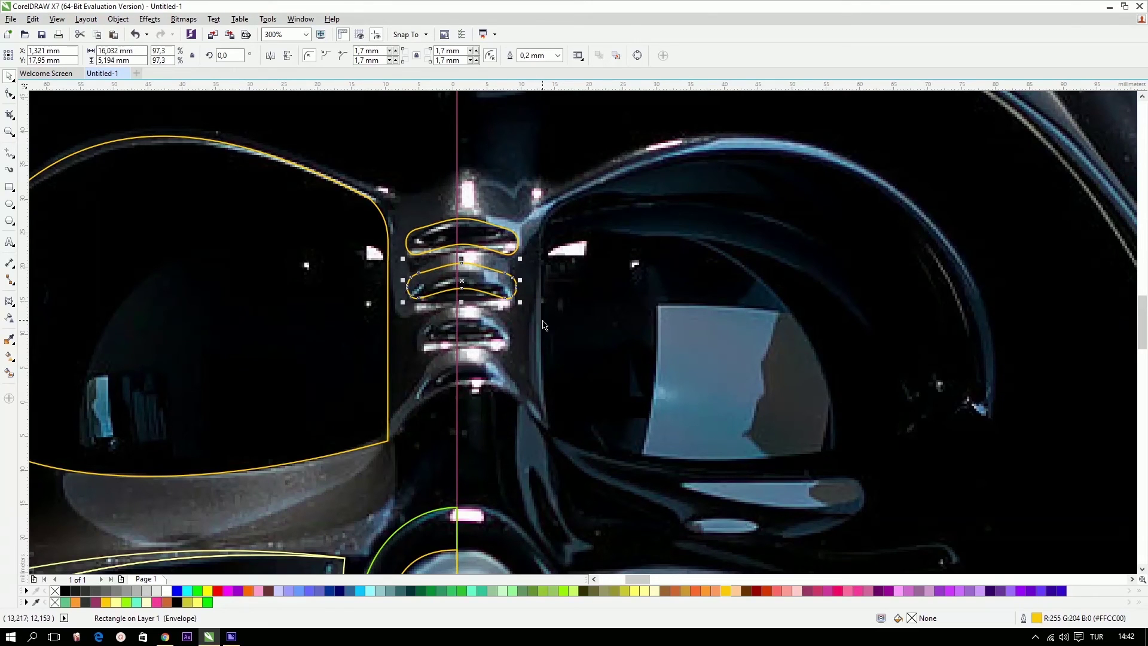
key("ctrl+r")
key("ctrl+r")
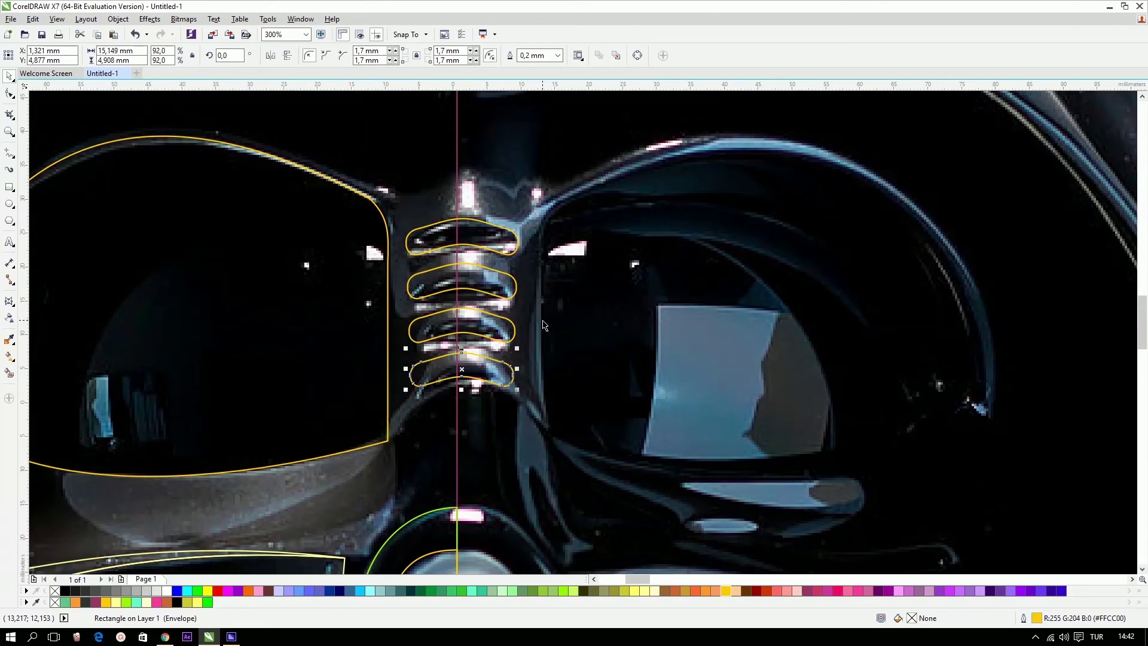
key("ctrl+z")
key("ctrl+z")
key("ctrl+z")
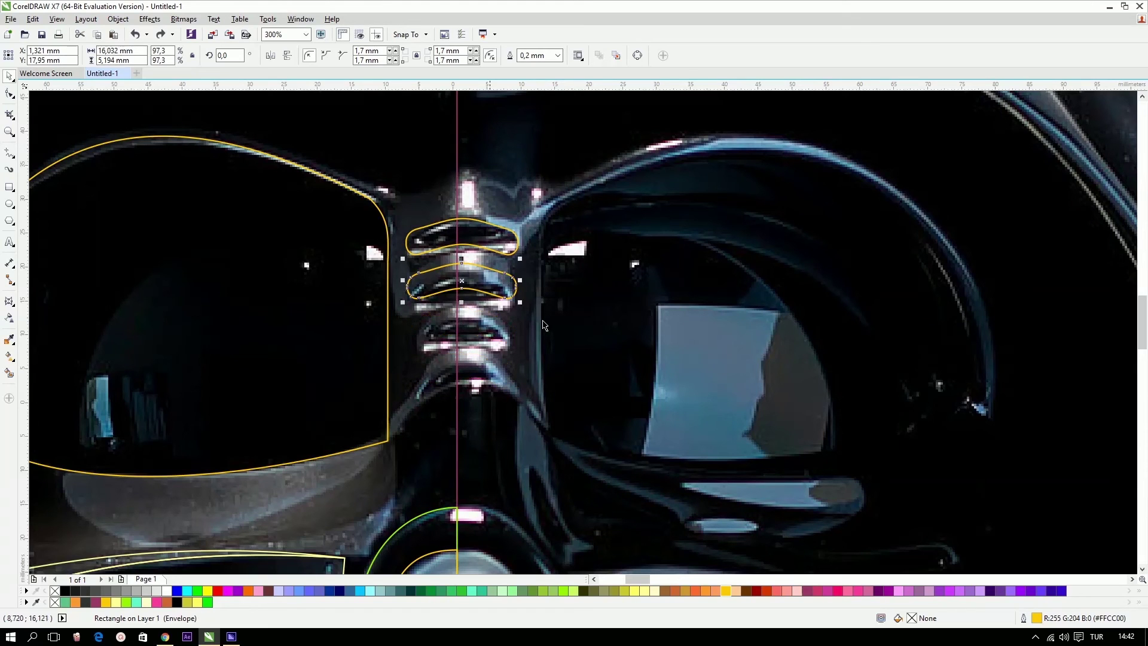
Copy the arched slot about 8.2 mm down onto the second nose-bridge groove and scale the copy to 79.4%.
left_click_drag(462, 236, 462, 292)
right_click(462, 292)
left_click_drag(521, 316, 509, 306)
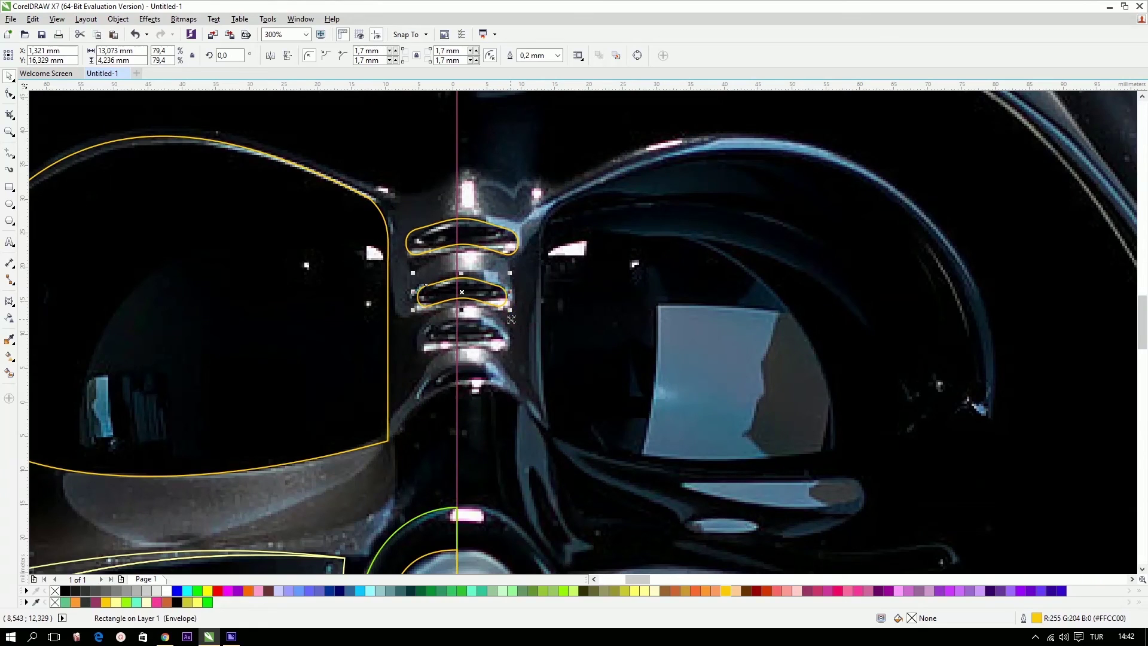
Try repeating the 79.4% slot copy twice further down the nose bridge.
key("ctrl+r")
key("ctrl+r")
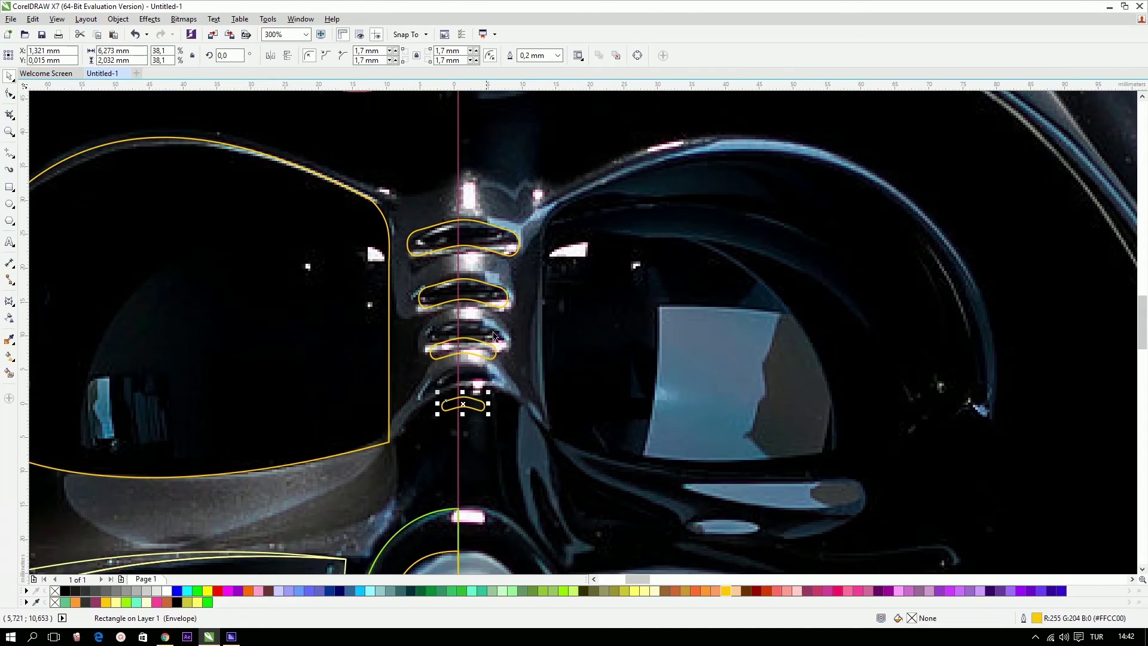
key("ctrl+z")
key("ctrl+z")
key("ctrl+z")
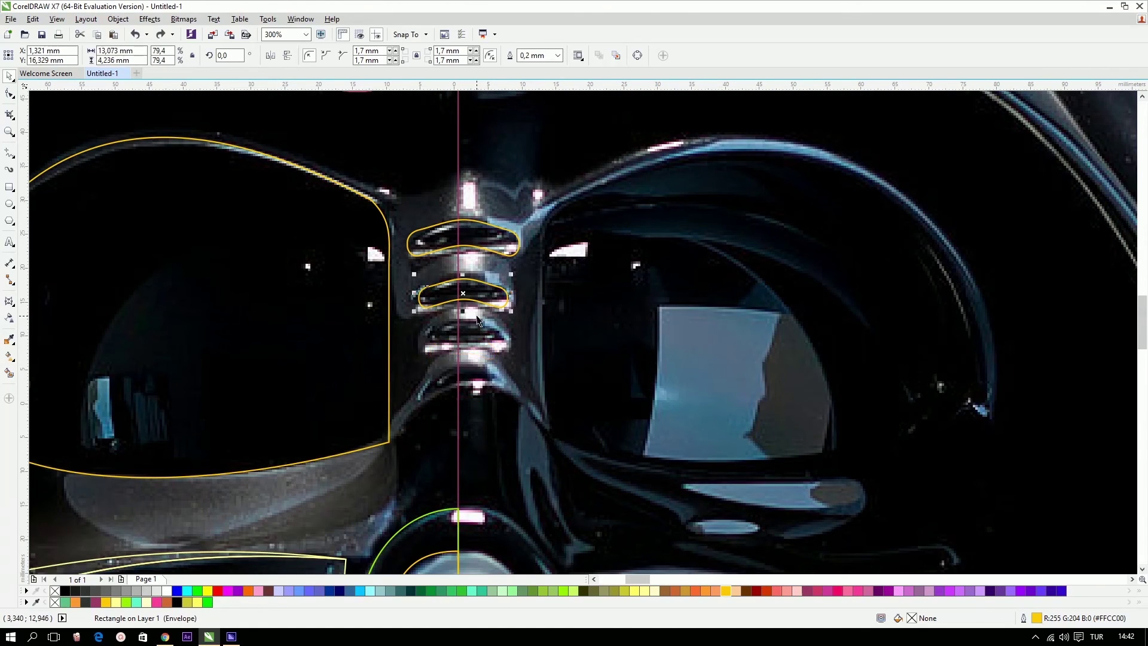
Arrange a full-size slot copy on the second groove, the 79.4% copy on the third and a smaller copy on the fourth.
left_click_drag(480, 290, 501, 392)
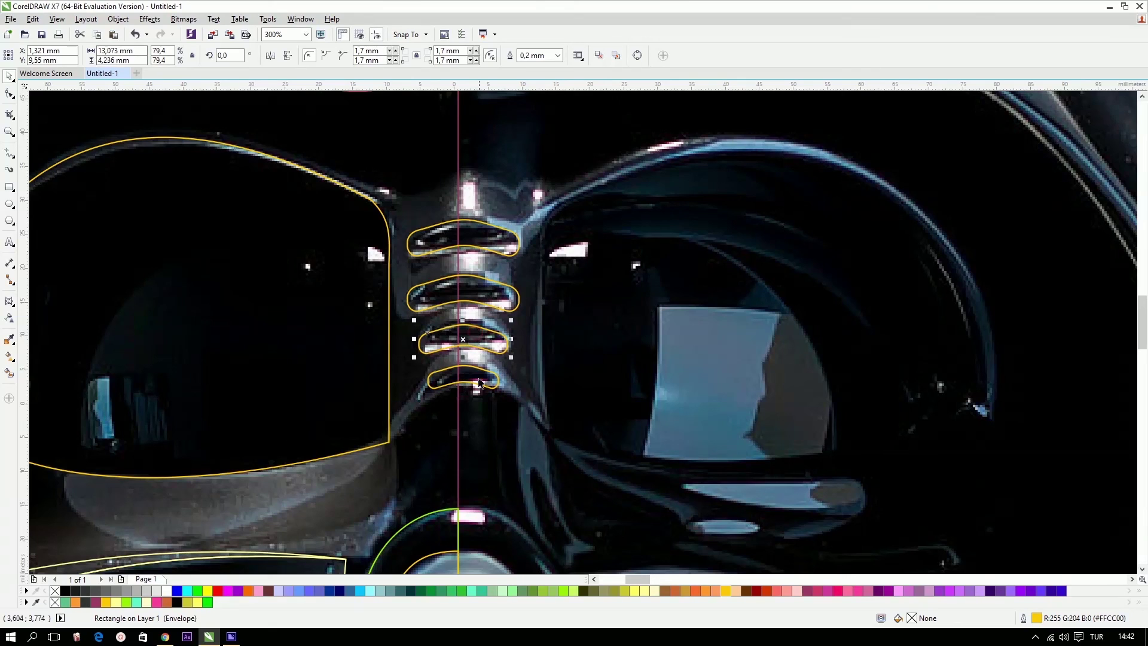
key("Up")
key("Up")
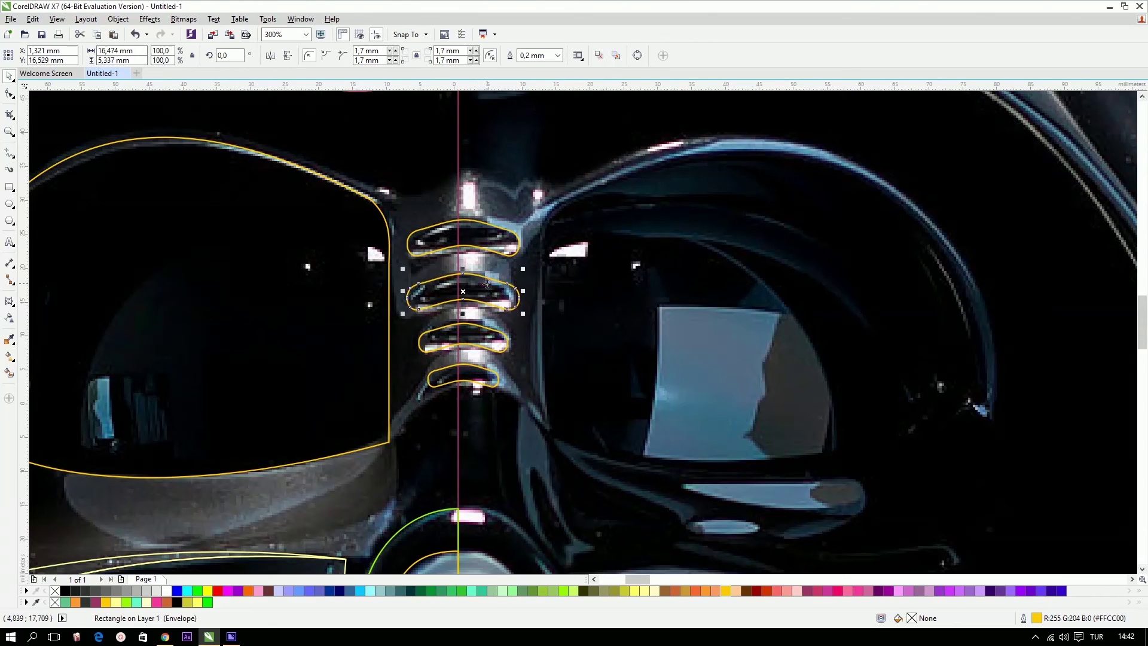
left_click(477, 333)
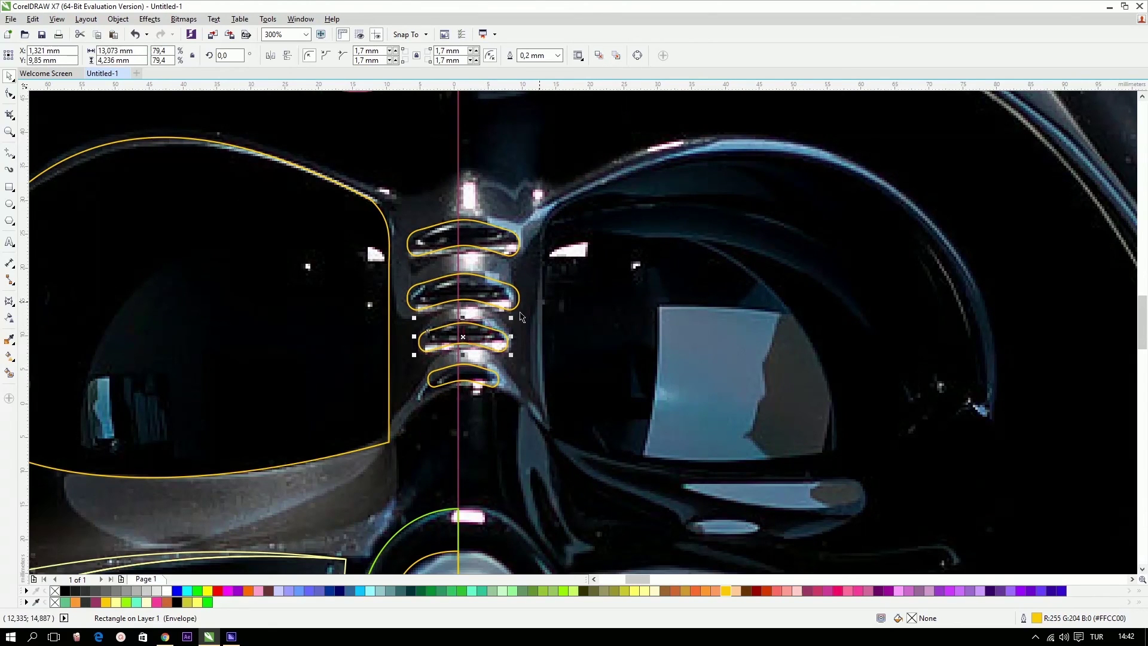
left_click(561, 292)
scroll(549, 271, "down", 3)
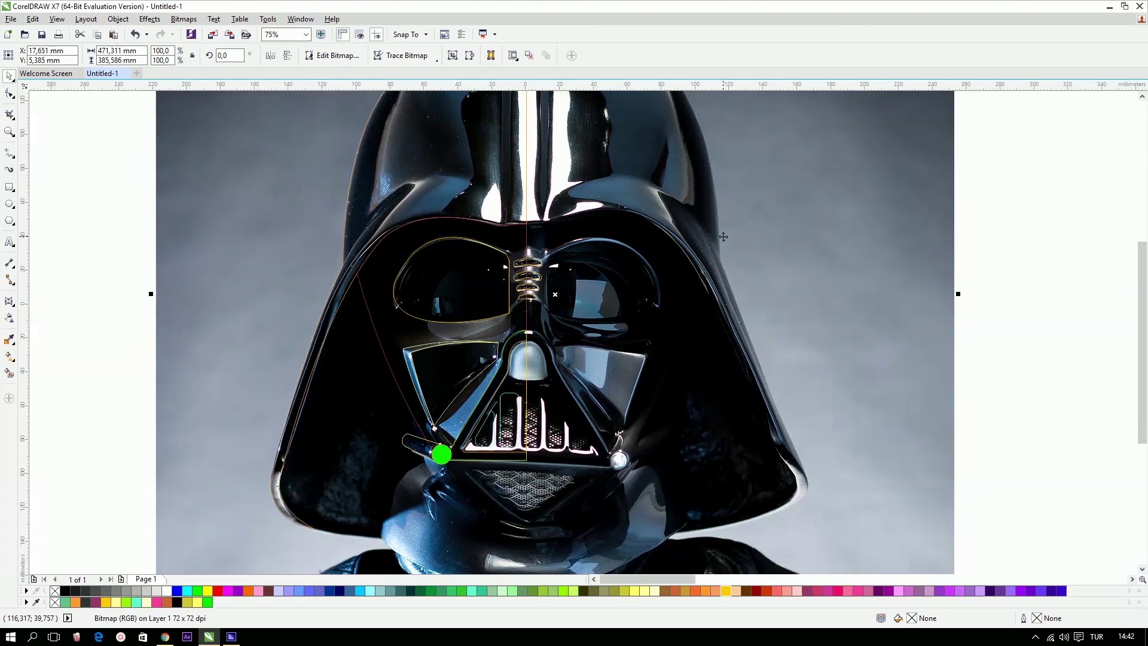
Try moving the half-mask outline aside, away from the helmet, and undo the moves.
left_click_drag(377, 281, 174, 292)
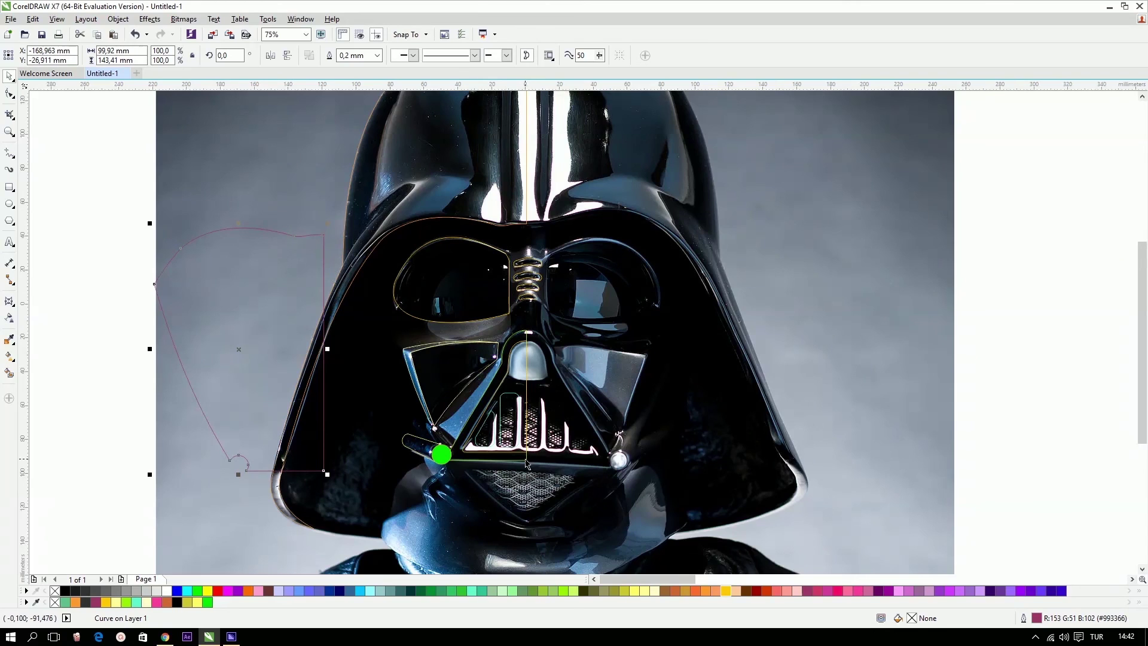
left_click_drag(521, 459, 479, 477)
key("ctrl+z")
key("ctrl+z")
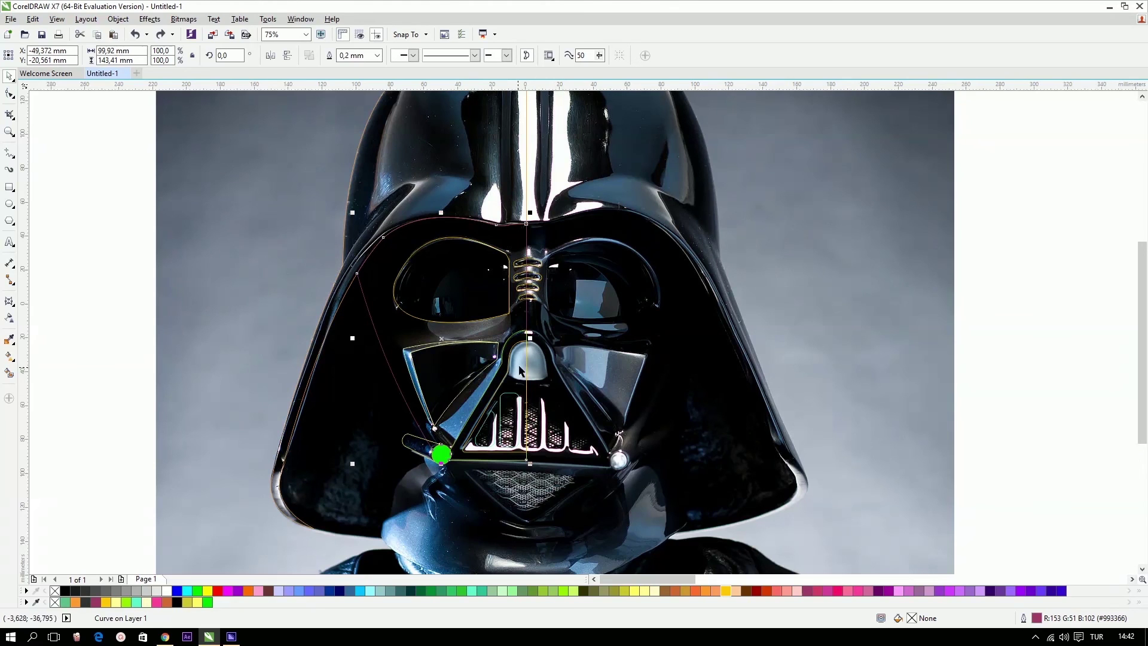
Draw a closed six-point shape about 15.9 × 25.1 mm around the left half of the nose piece, with an orange #FF9933 outline.
scroll(568, 386, "up", 5)
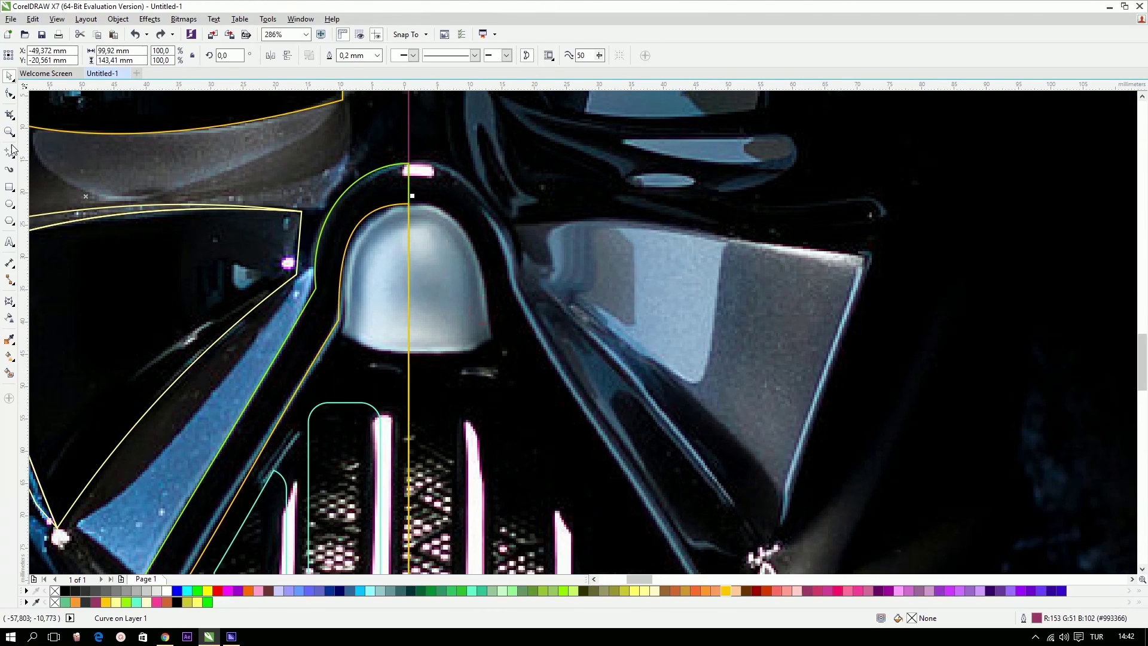
scroll(113, 166, "down", 2)
left_click(942, 164)
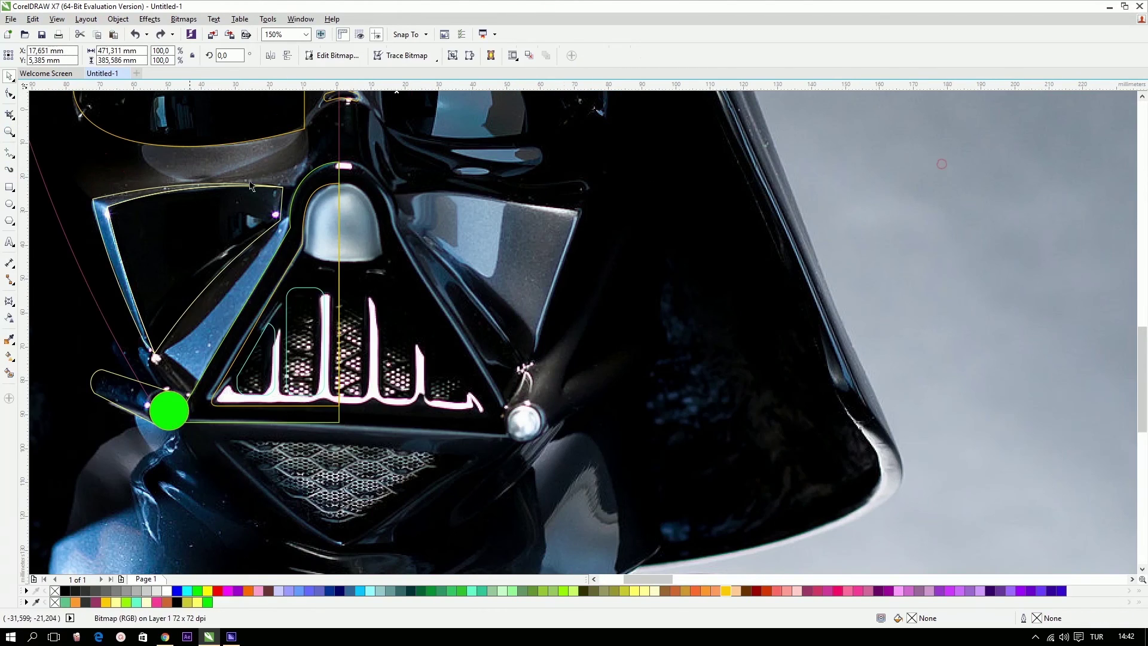
left_click(9, 153)
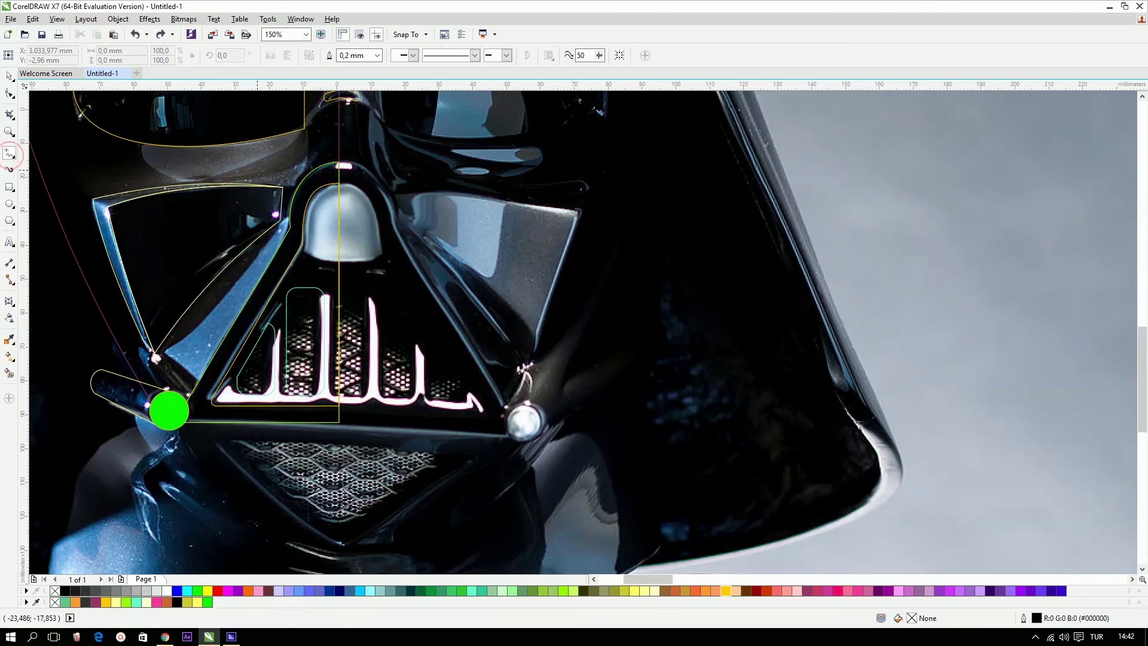
left_click_drag(257, 161, 468, 313)
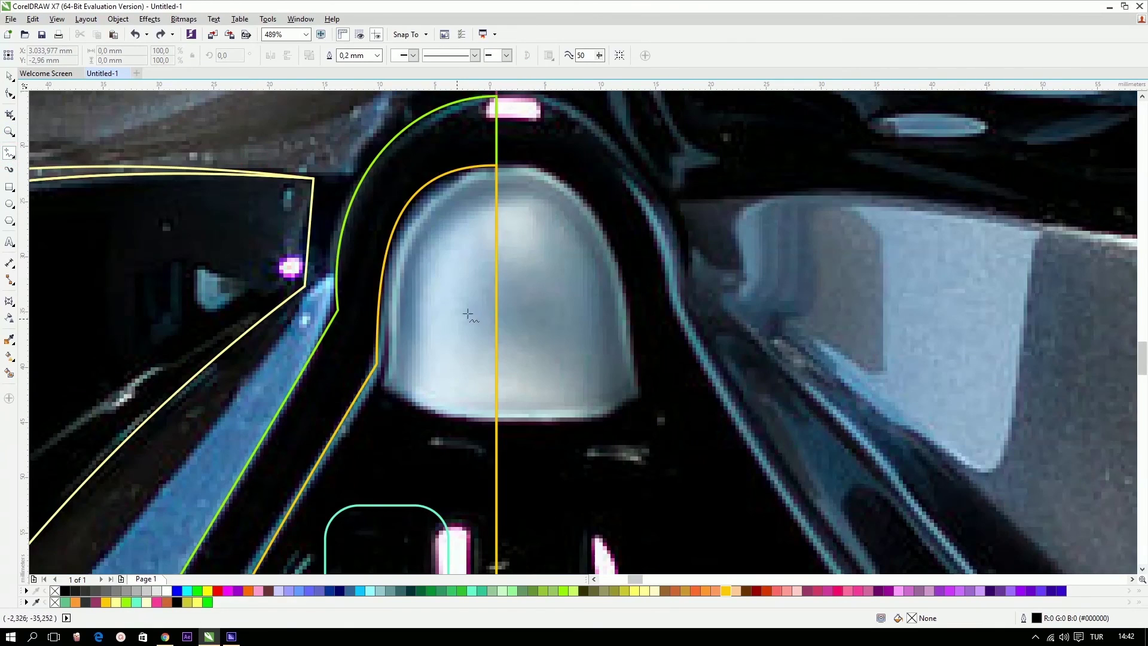
left_click(376, 363)
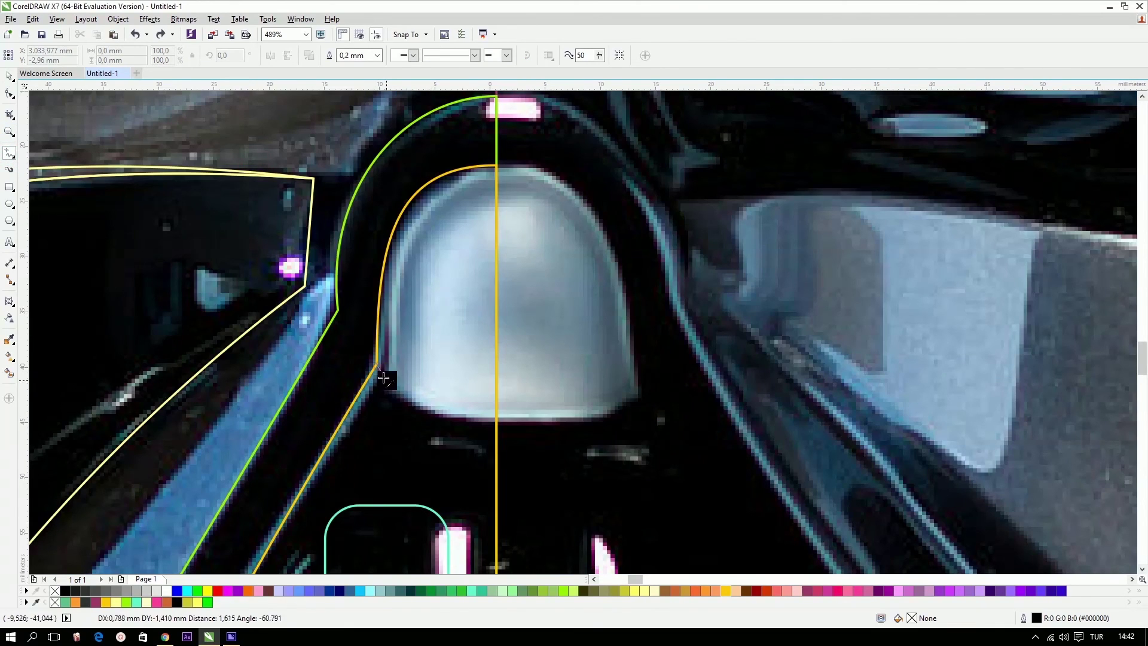
left_click(434, 415)
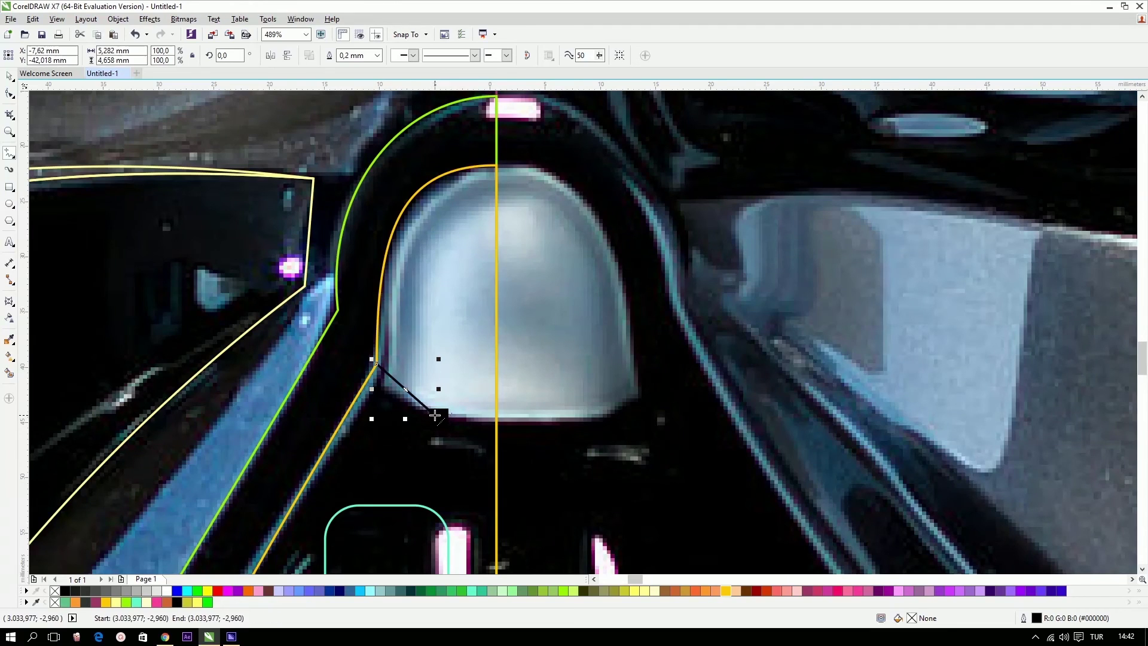
left_click(537, 415)
left_click(537, 137)
left_click(381, 173)
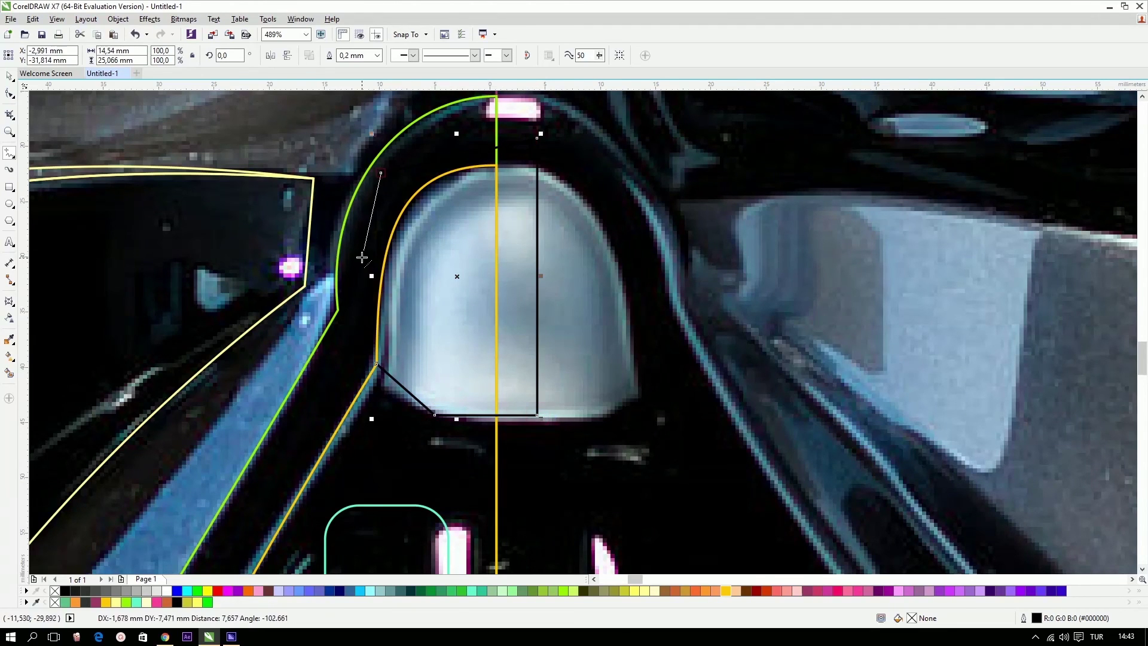
left_click(362, 259)
left_click(377, 363)
key("space")
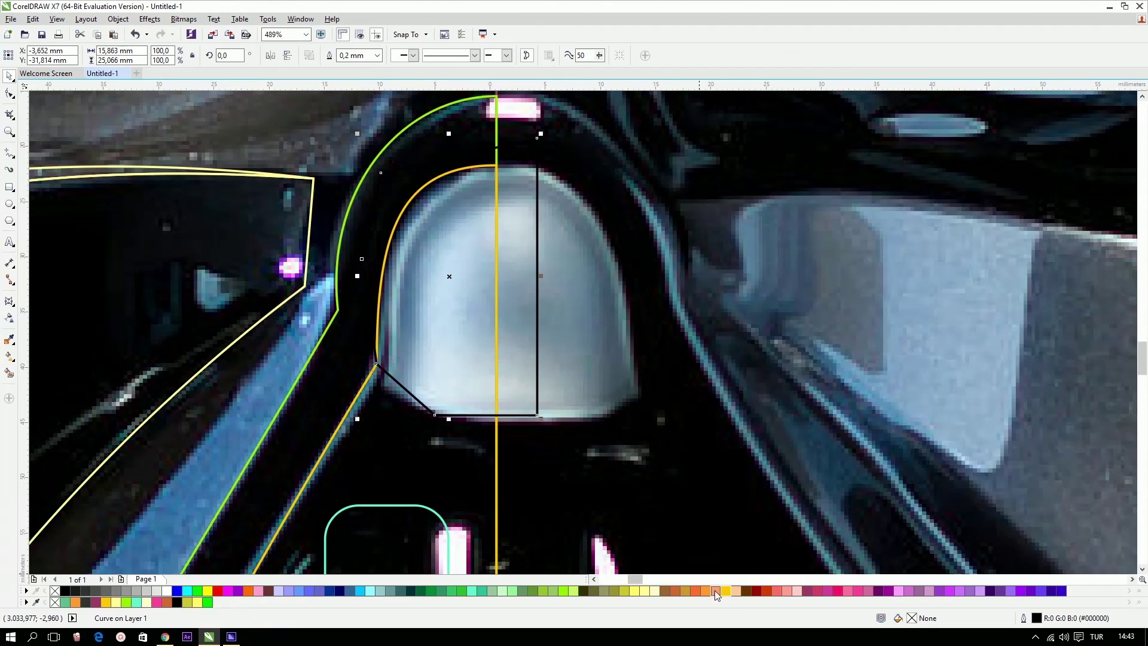
right_click(706, 590)
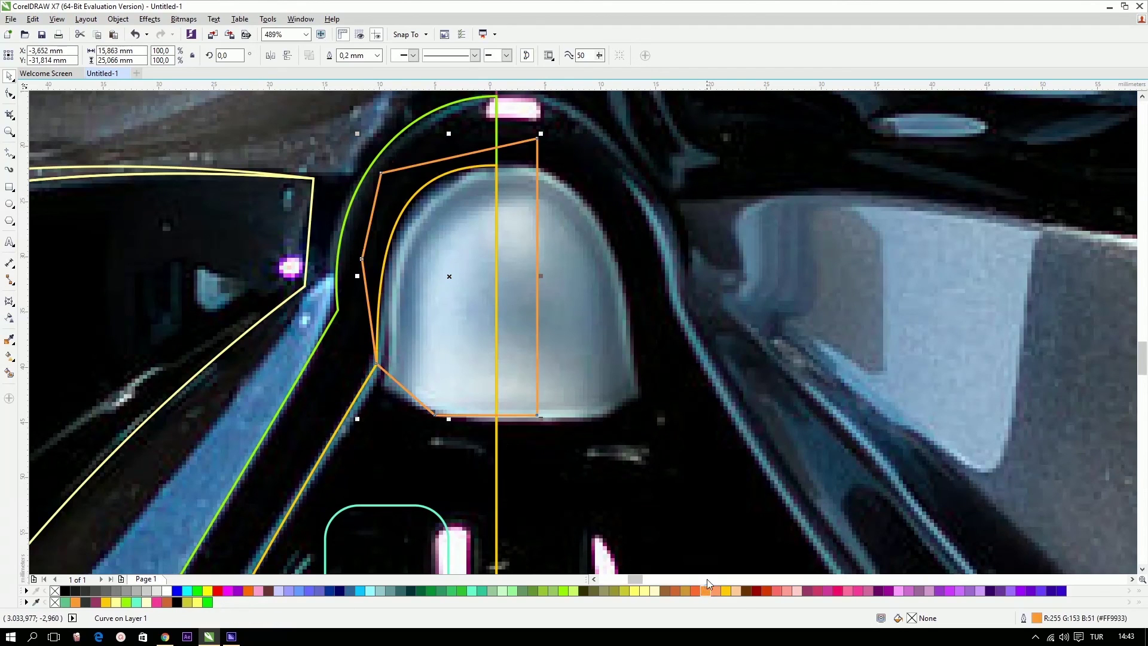
Combine the outer and inner muzzle outlines into one band shape and fill it with #CC9933.
left_click(353, 403, "shift")
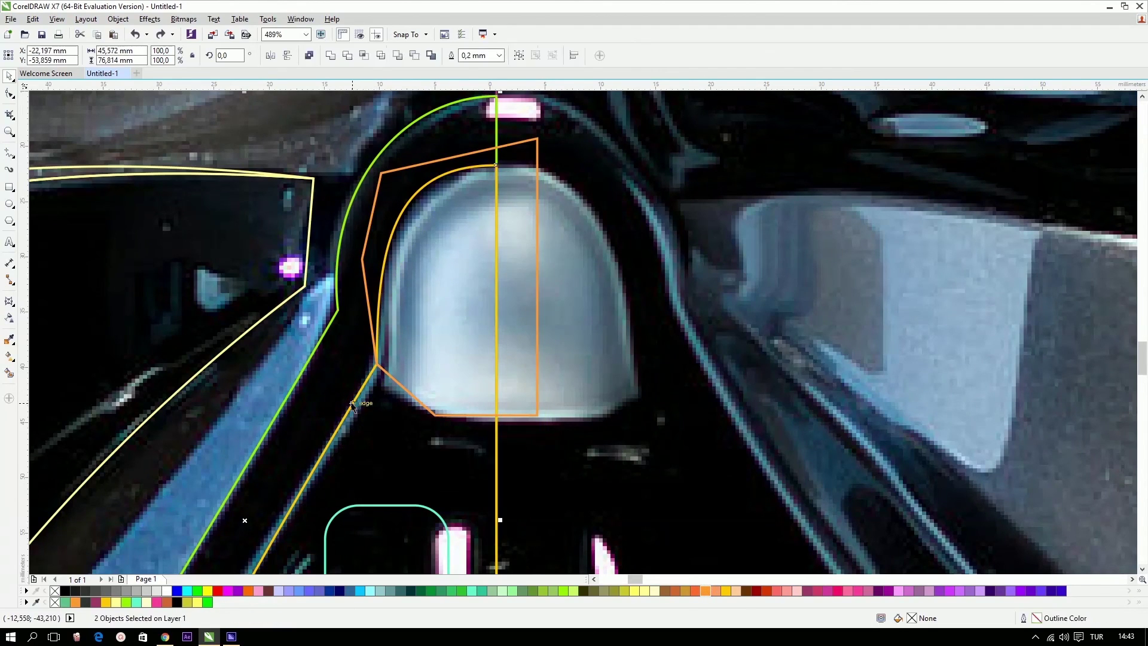
left_click_drag(353, 403, 560, 462)
key("ctrl+z")
key("ctrl+l")
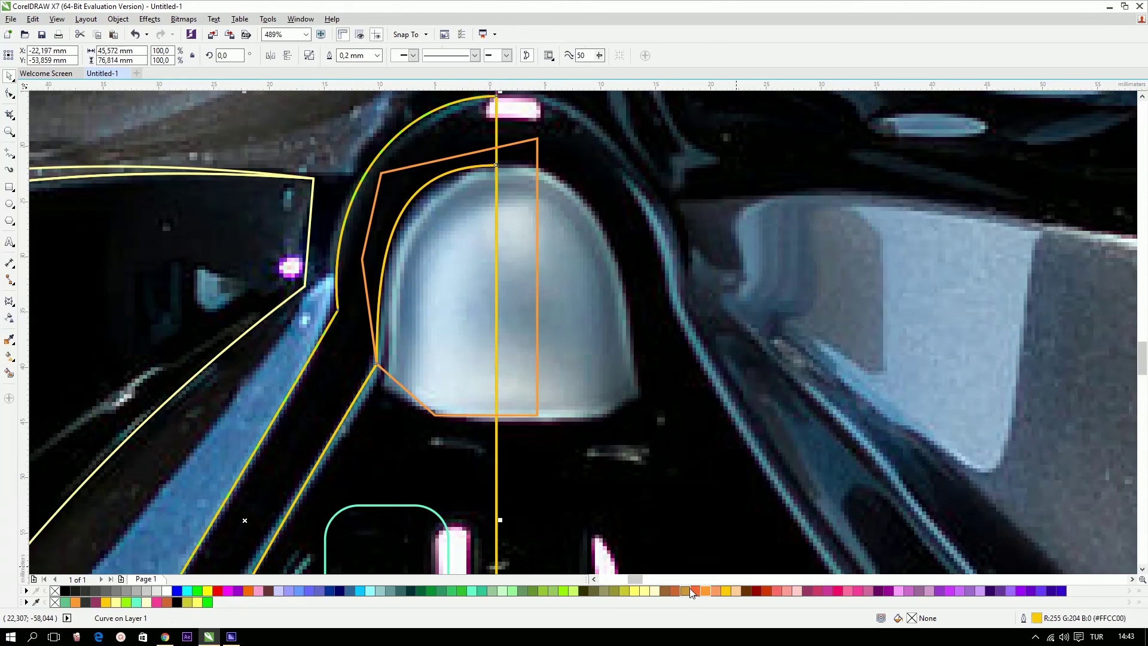
left_click(685, 591)
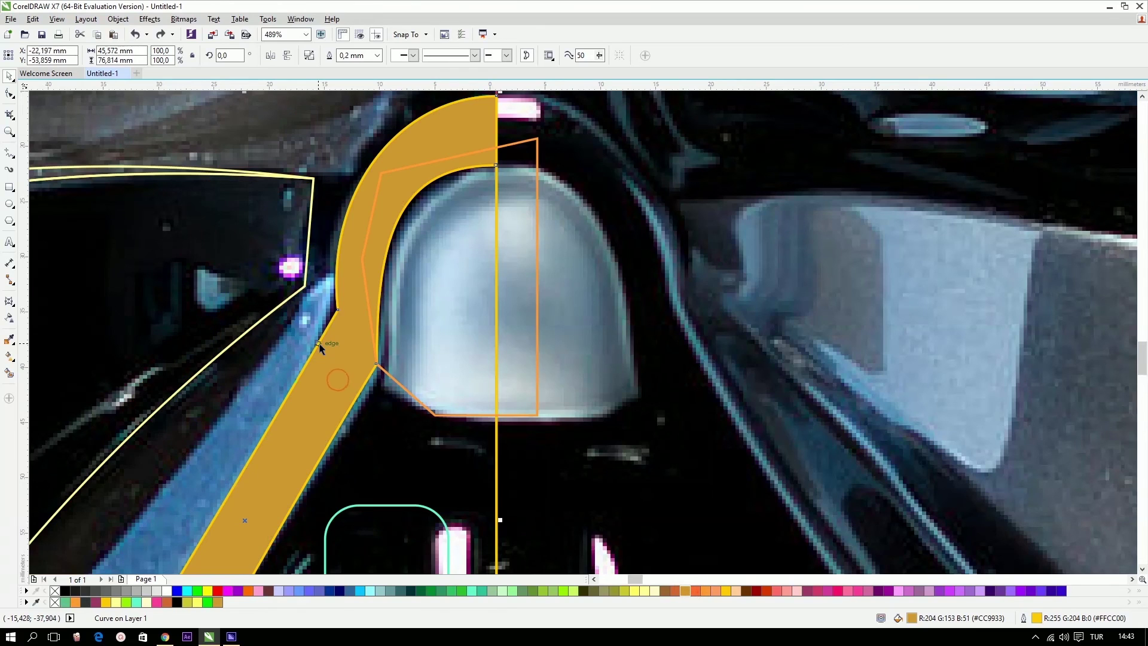
Trim the nose shape with the filled muzzle band and delete the band, keeping the separate muzzle outlines.
scroll(486, 236, "down", 3)
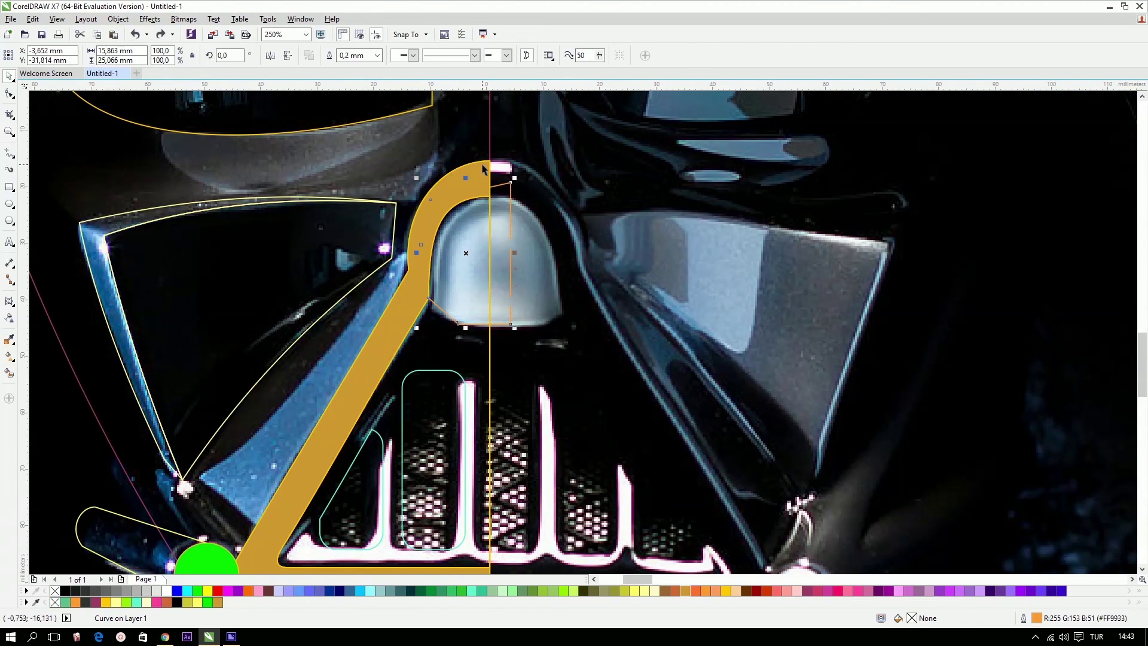
key("ctrl+z")
key("ctrl+shift+z")
left_click(511, 198, "shift")
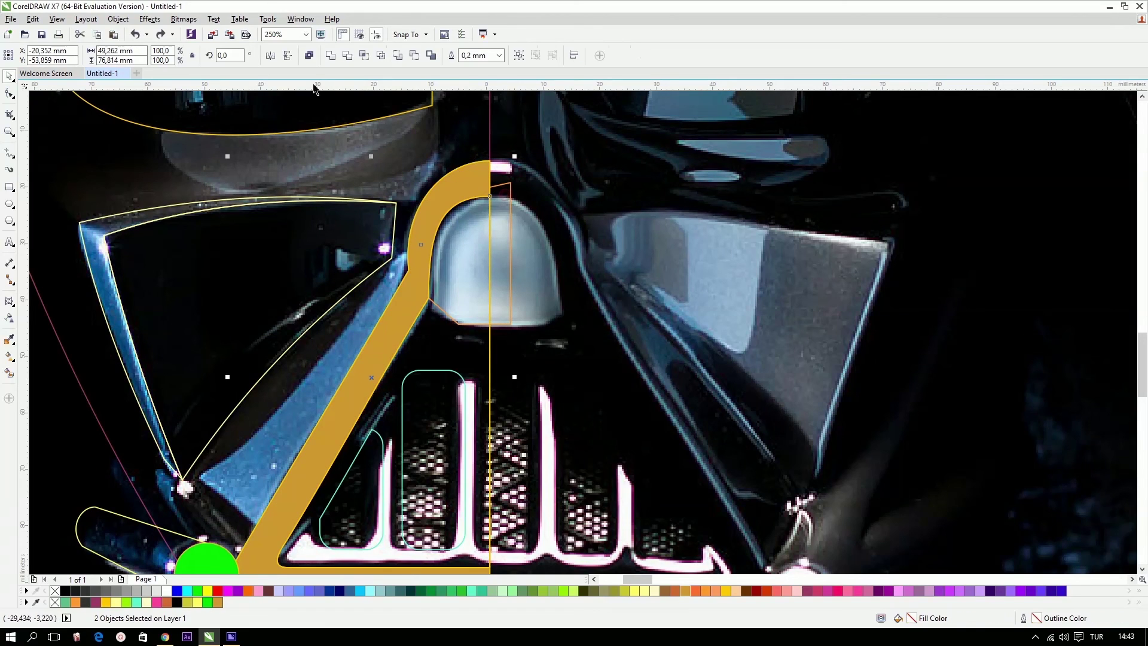
left_click(347, 59)
left_click(546, 202)
left_click(464, 170)
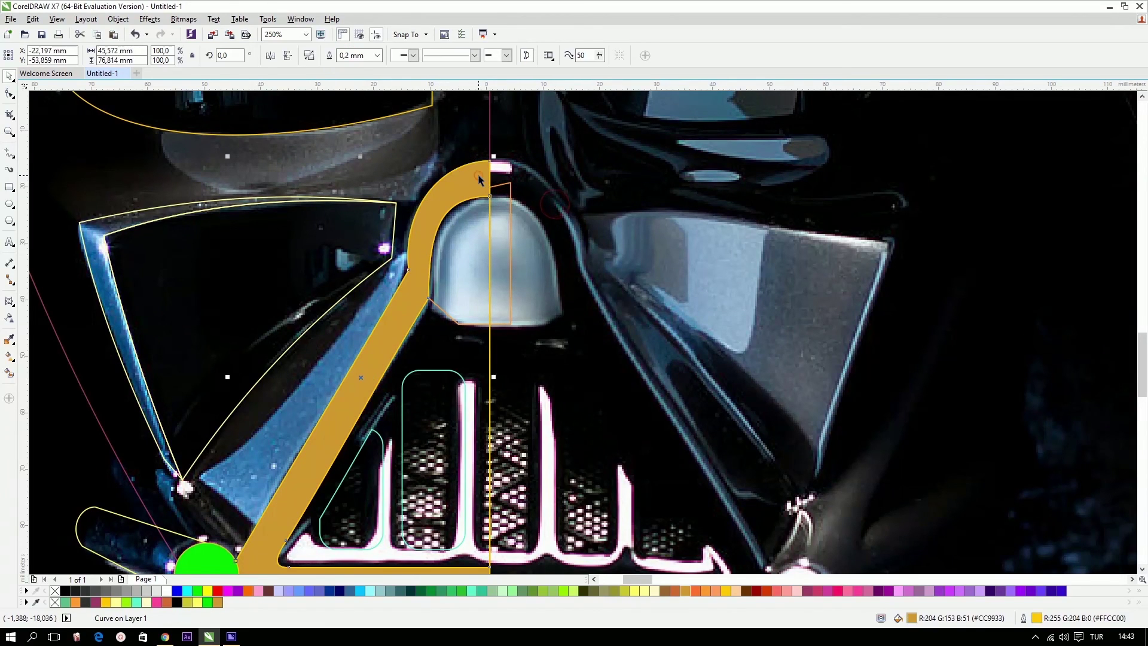
key("Delete")
Trim the nose shape at the centre line with a rectangle about 39.8 × 47.7 mm, and fill the remaining half with light yellow #FFFF99.
left_click(501, 218)
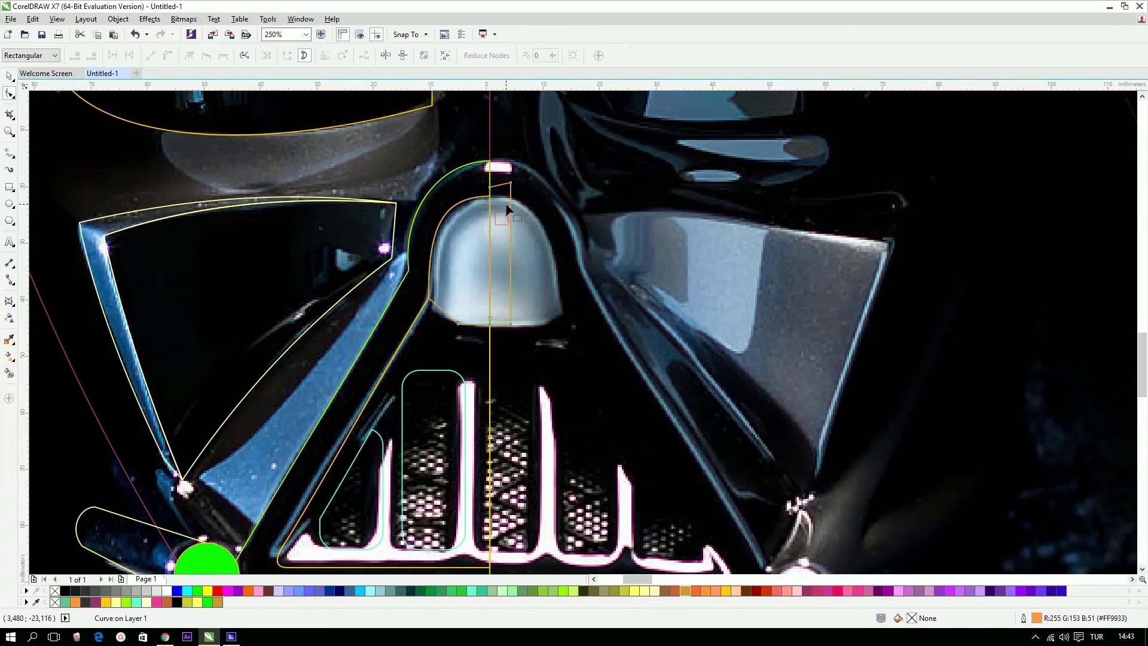
left_click(10, 187)
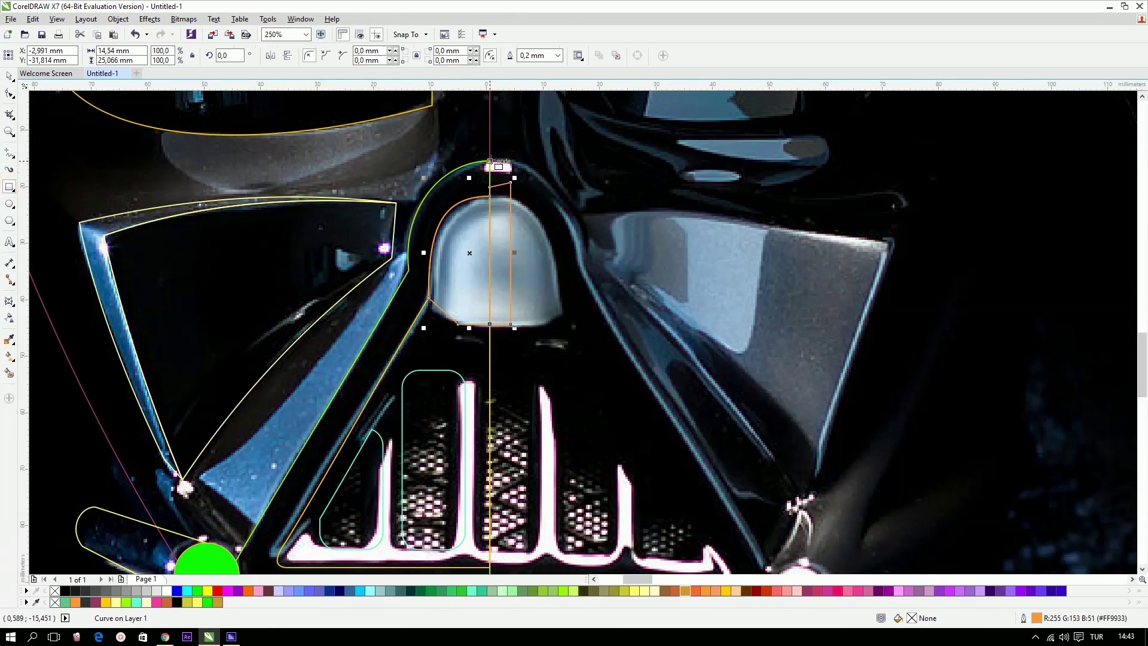
left_click_drag(490, 161, 715, 430)
key("space")
left_click(462, 285, "shift")
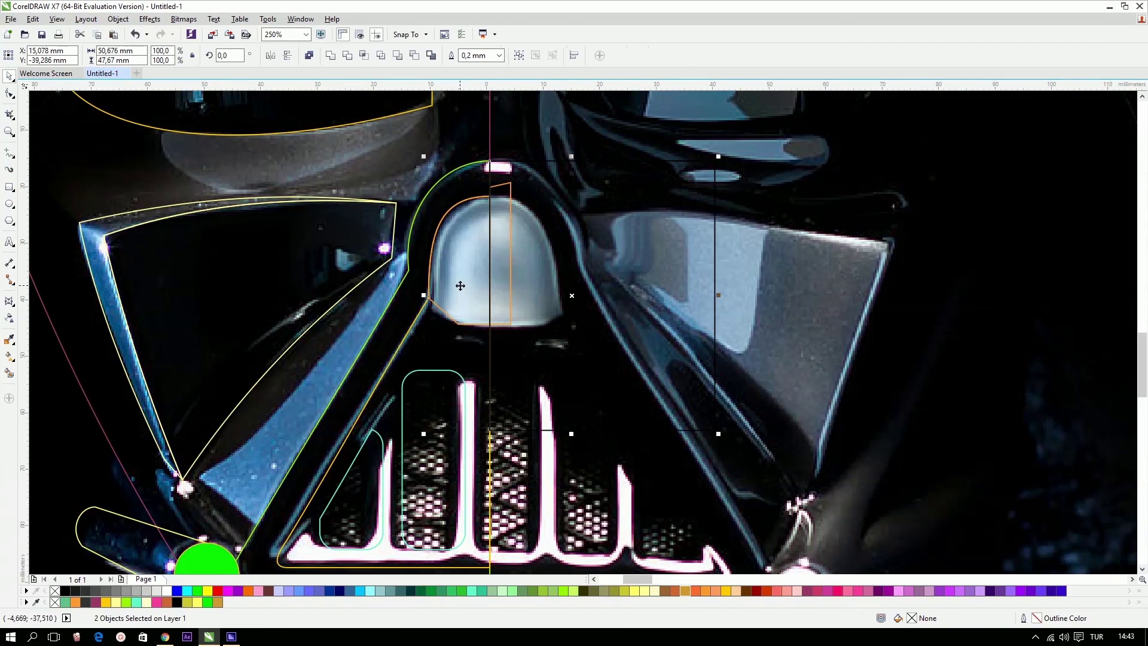
left_click(348, 56)
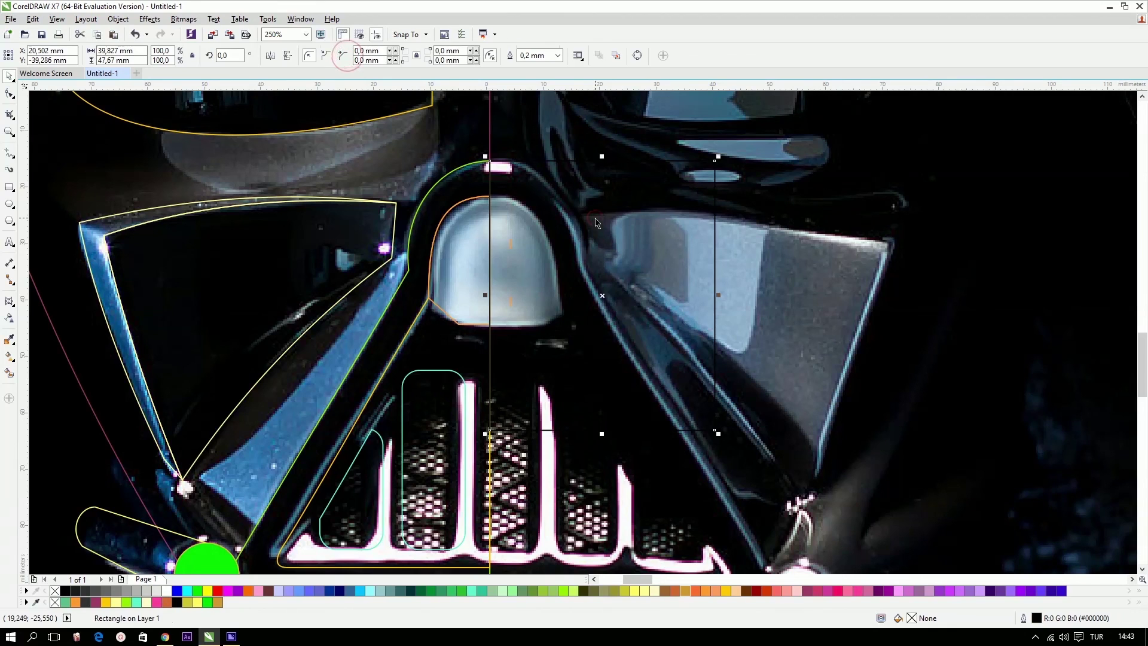
left_click(644, 591)
left_click(662, 500)
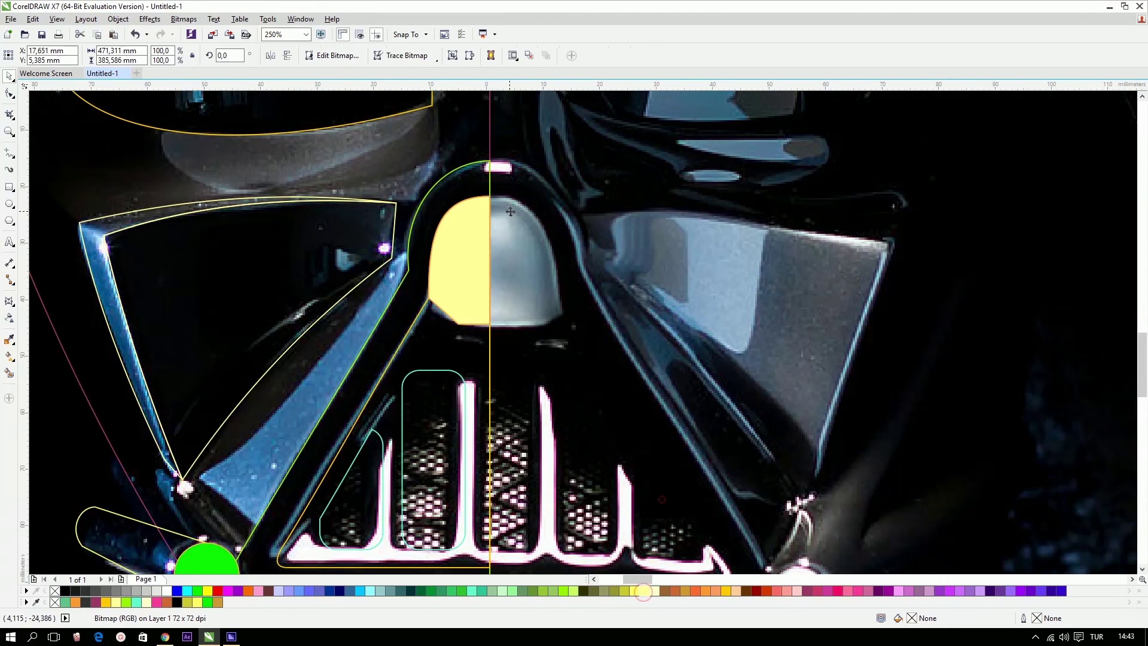
Convert the nose shape's segments to curves and bow its lower-left edge outward to match the photo.
key("F10")
left_click(451, 312)
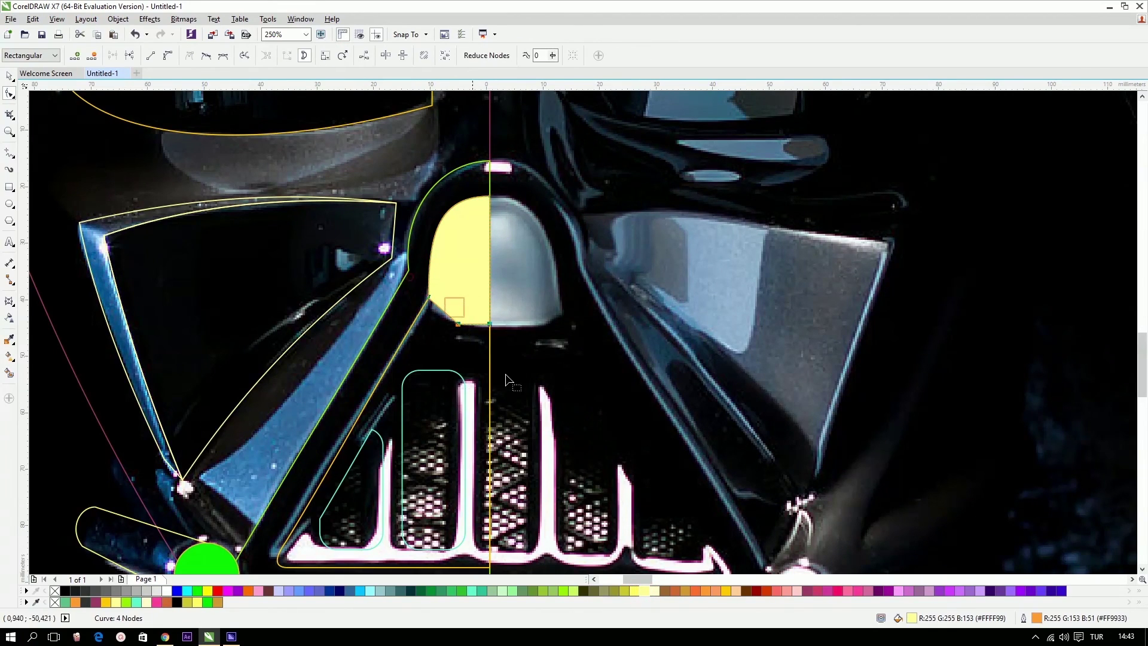
left_click(168, 55)
scroll(432, 310, "up", 4)
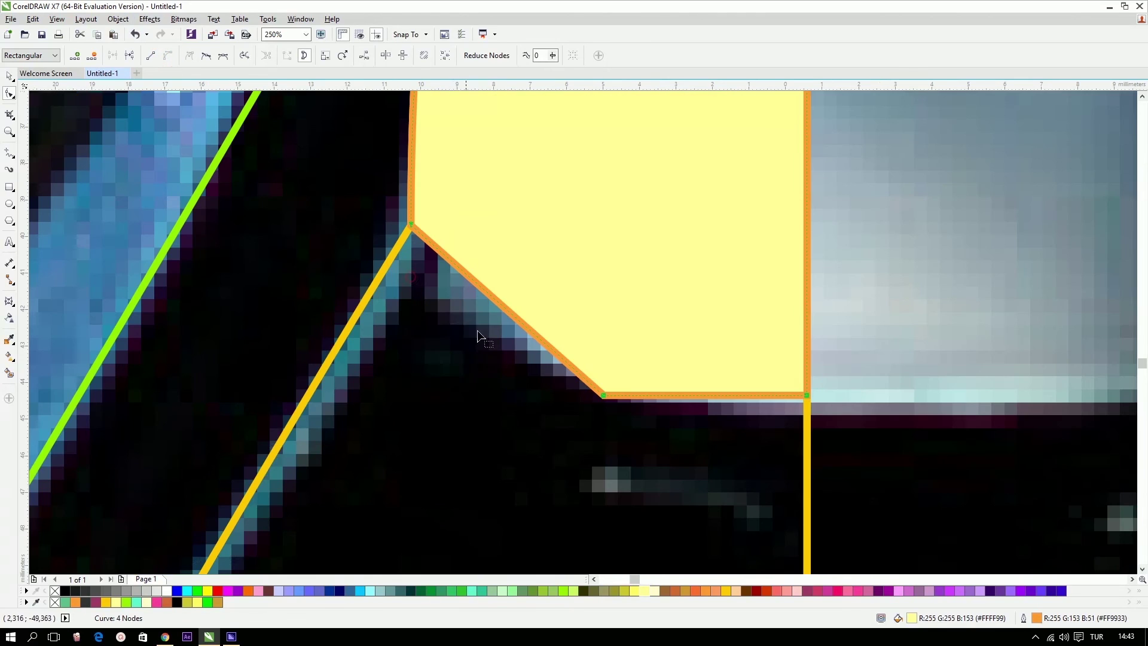
left_click_drag(502, 305, 492, 319)
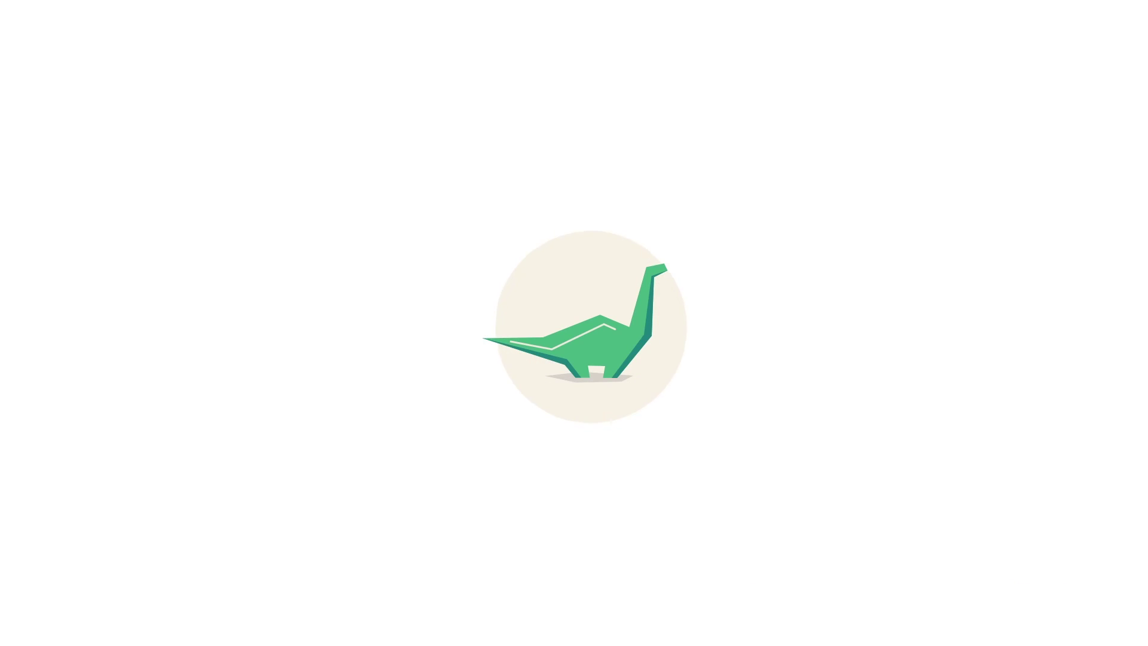